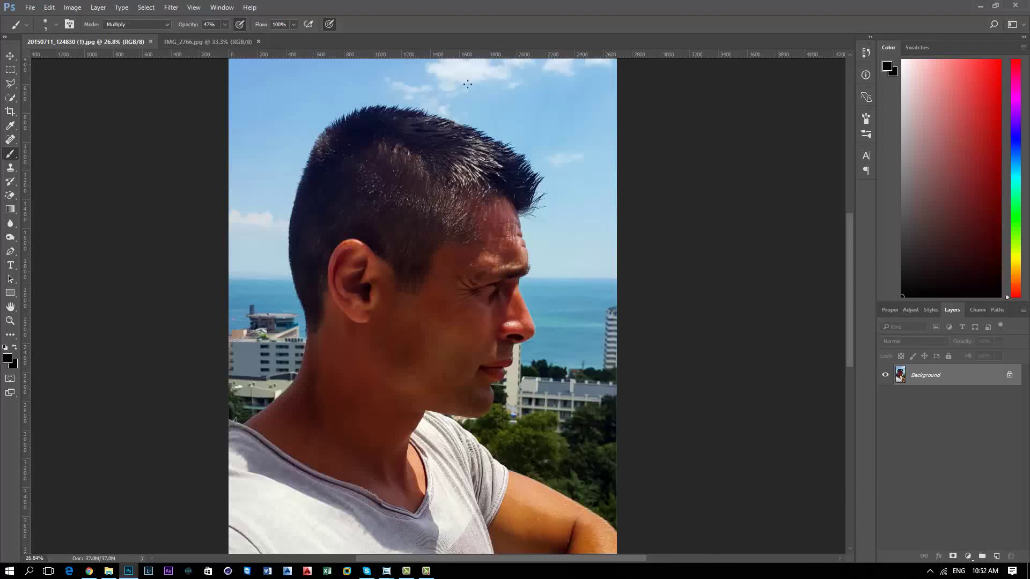
Unlock the Background layer and pick the Quick Selection Tool.
left_click(1009, 376)
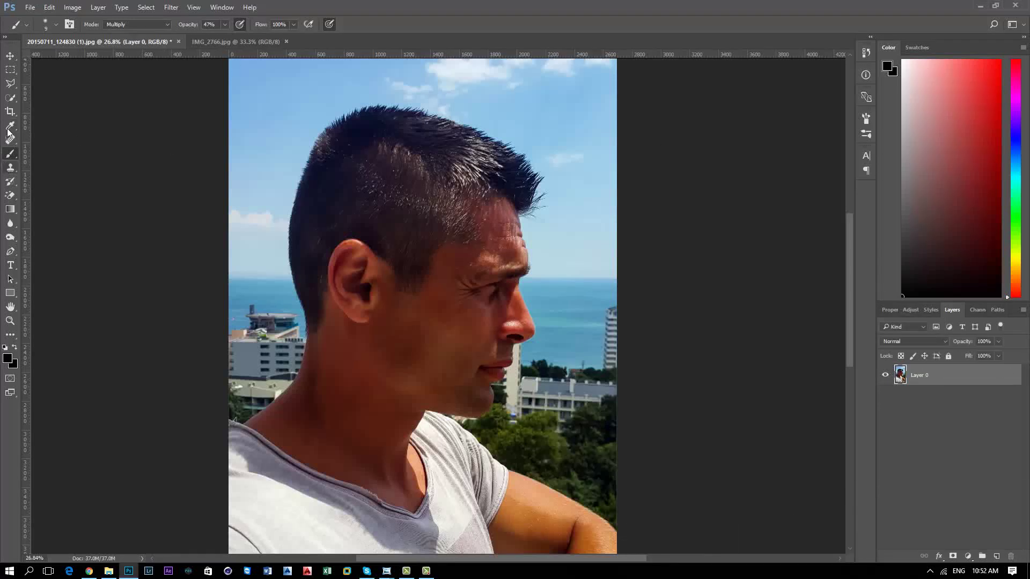
left_click(11, 98)
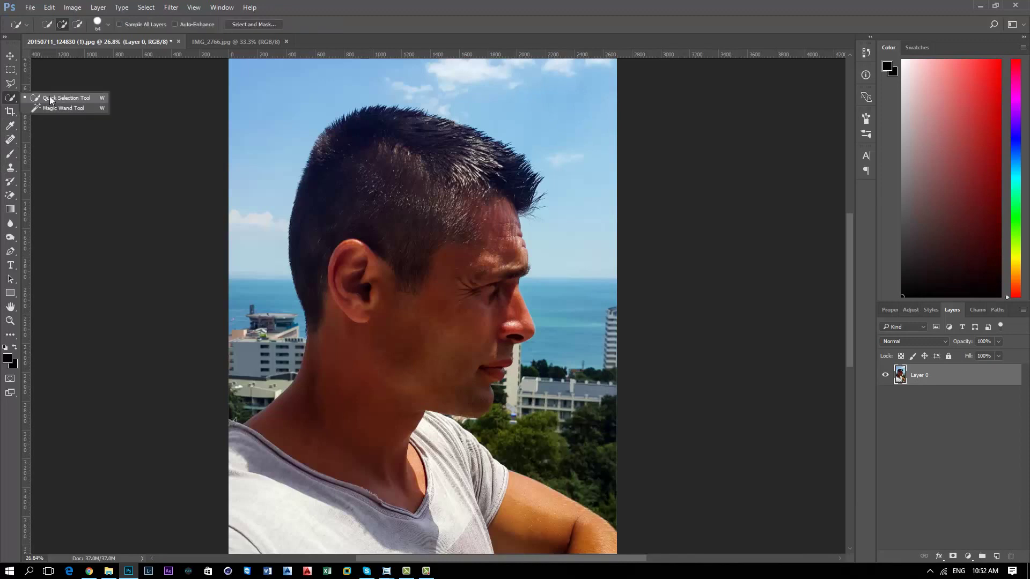
left_click(50, 99)
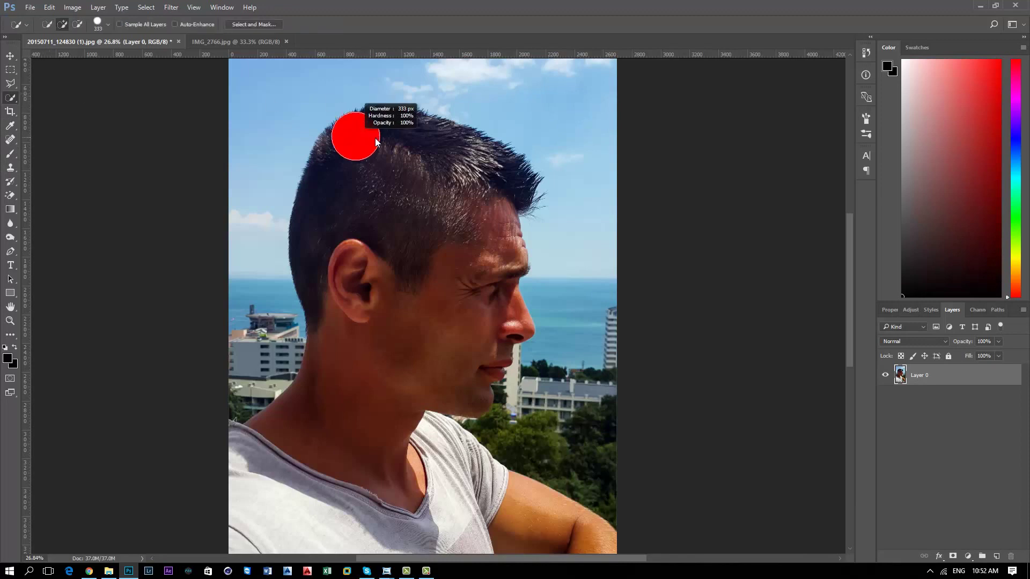
Brush a selection over the man's hair, arm, shirt and shoulder.
mouse_move(368, 145)
left_mouse_down()
mouse_move(472, 179)
mouse_move(410, 345)
mouse_move(311, 523)
mouse_move(424, 514)
mouse_move(557, 538)
left_mouse_up()
scroll(557, 538, "down", 2)
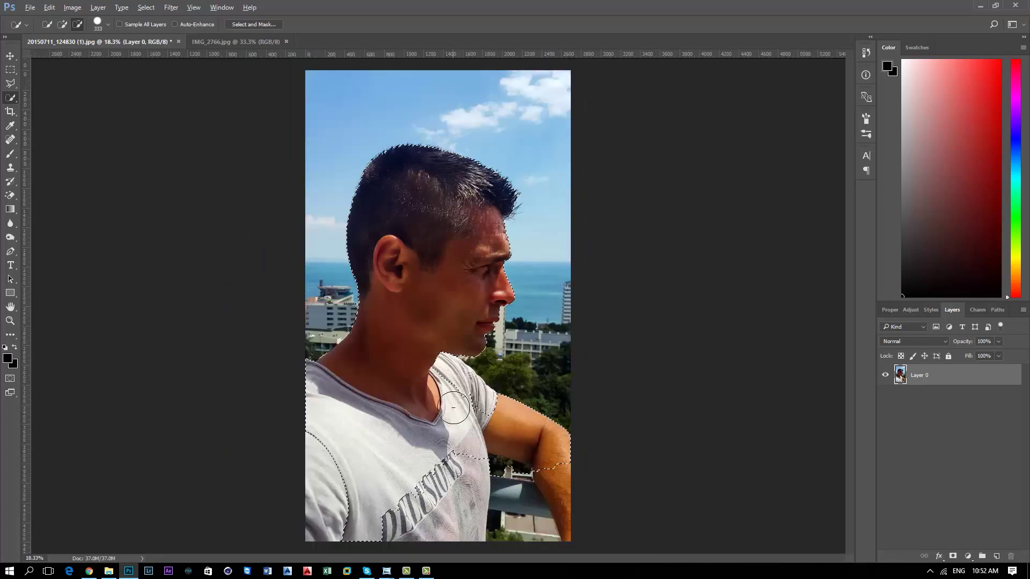
mouse_move(499, 461)
left_mouse_down()
mouse_move(528, 524)
mouse_move(346, 504)
left_mouse_up()
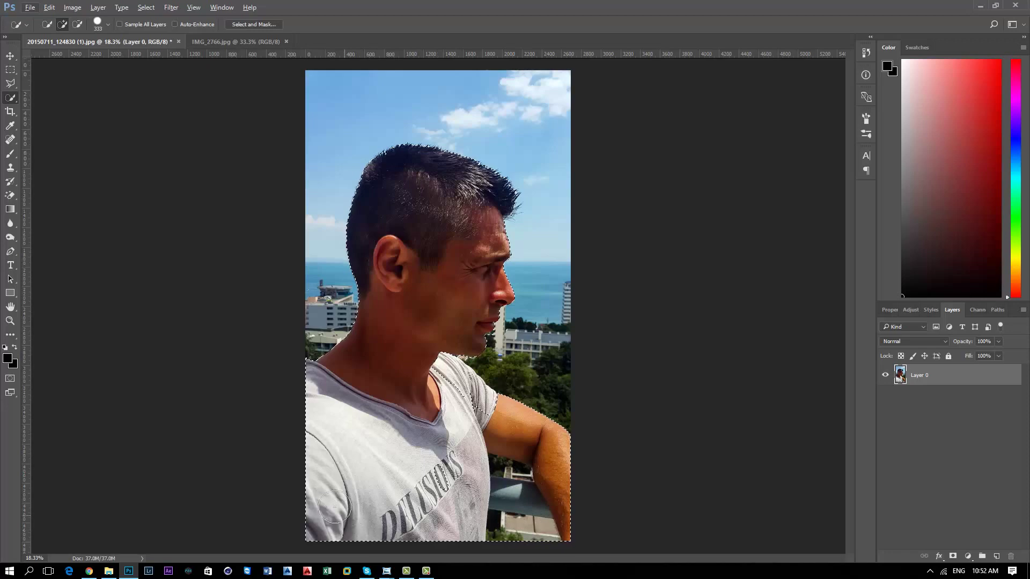
left_click_drag(405, 394, 485, 411)
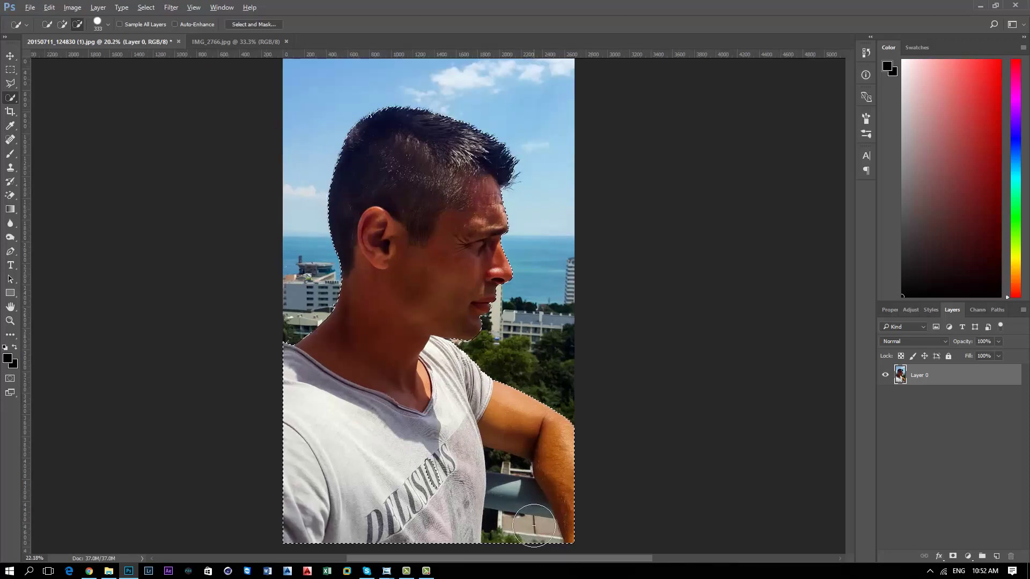
scroll(496, 502, "up", 3)
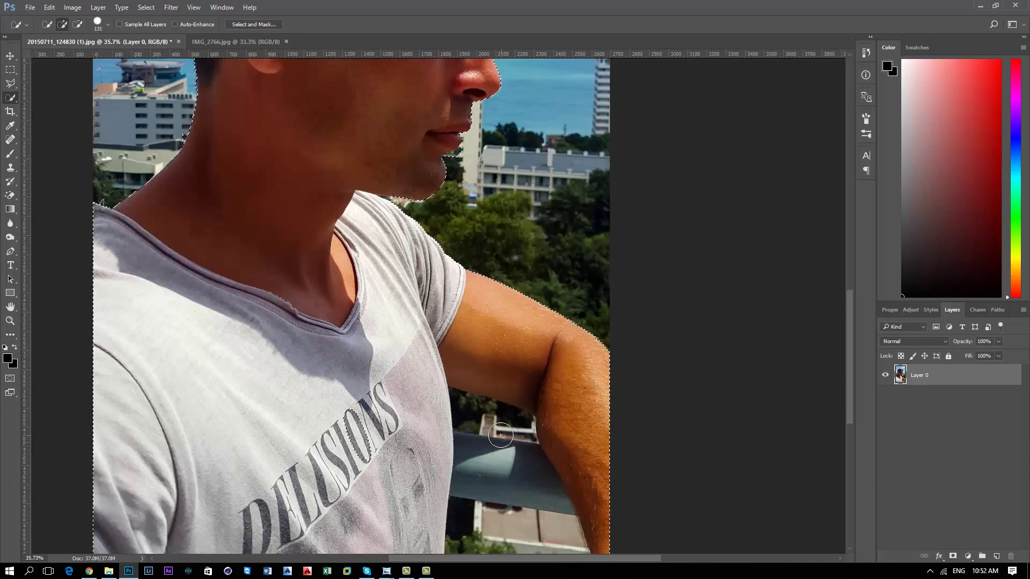
Subtract the railing strip beside the man's arm from the selection.
left_click(497, 429, "alt")
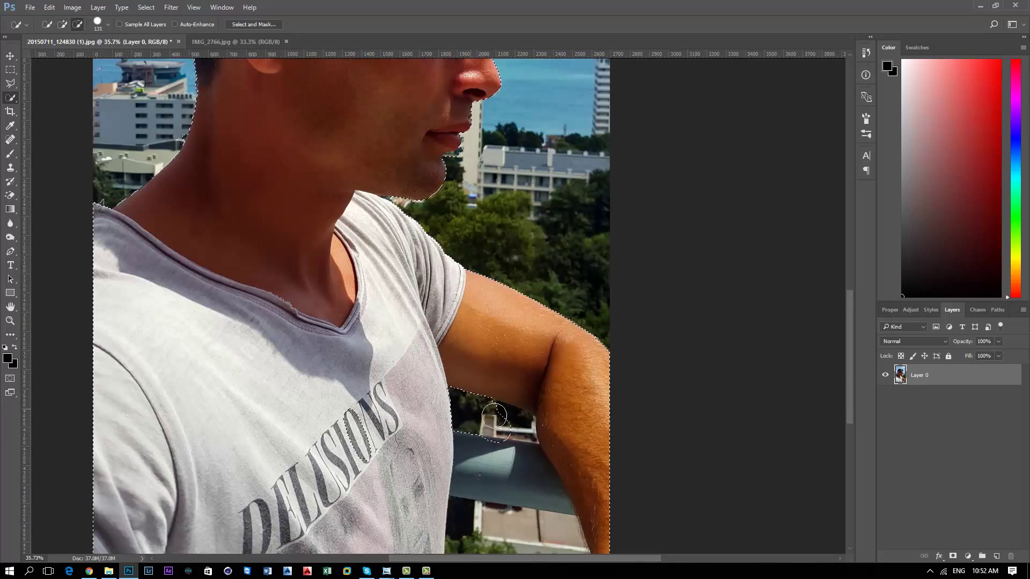
left_click_drag(495, 417, 542, 554)
left_click_drag(531, 475, 539, 456)
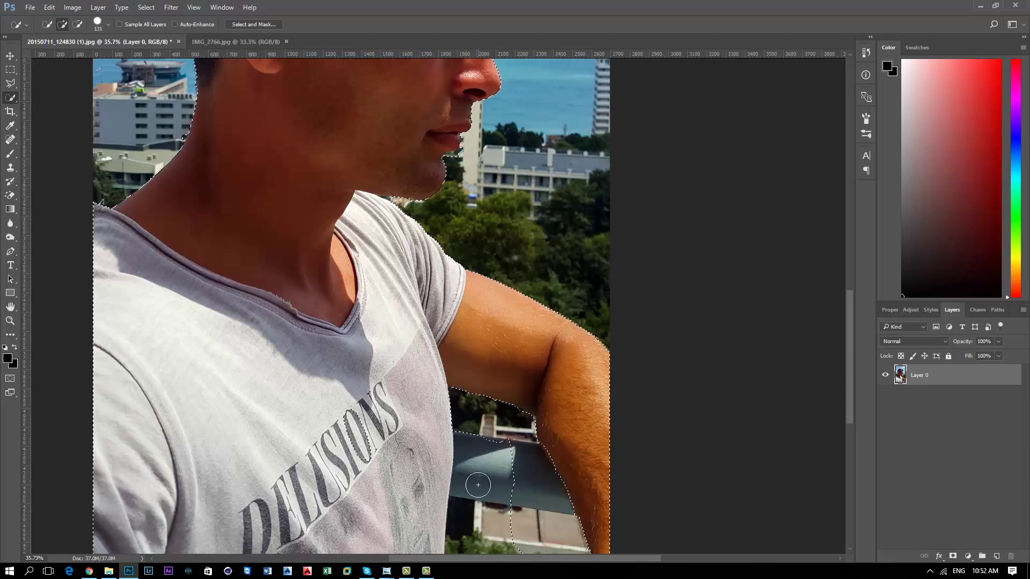
scroll(478, 484, "down", 2)
scroll(485, 467, "down", 2)
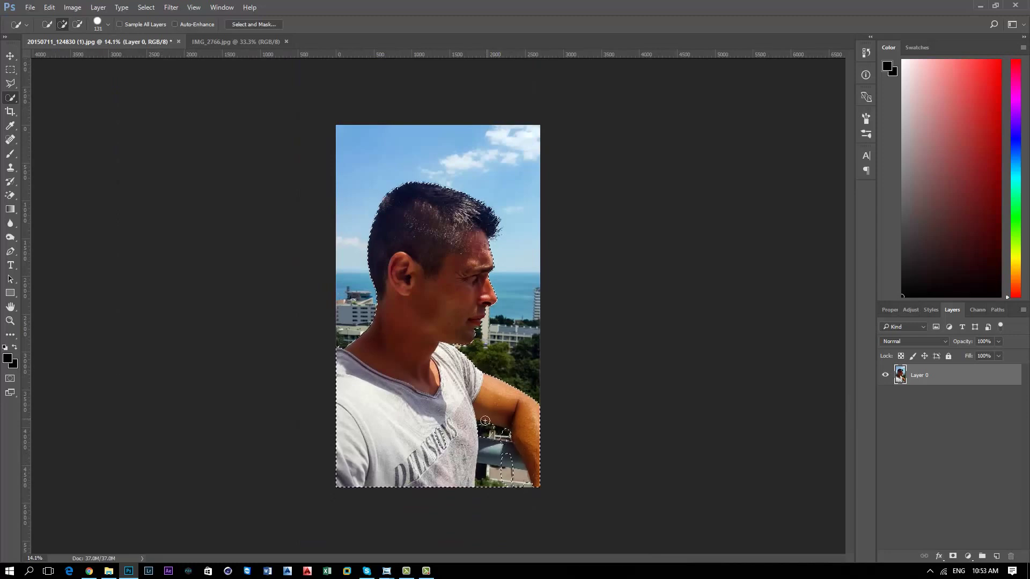
Remove the leftover railing edge under the arm and zoom in on the face.
left_click(501, 433)
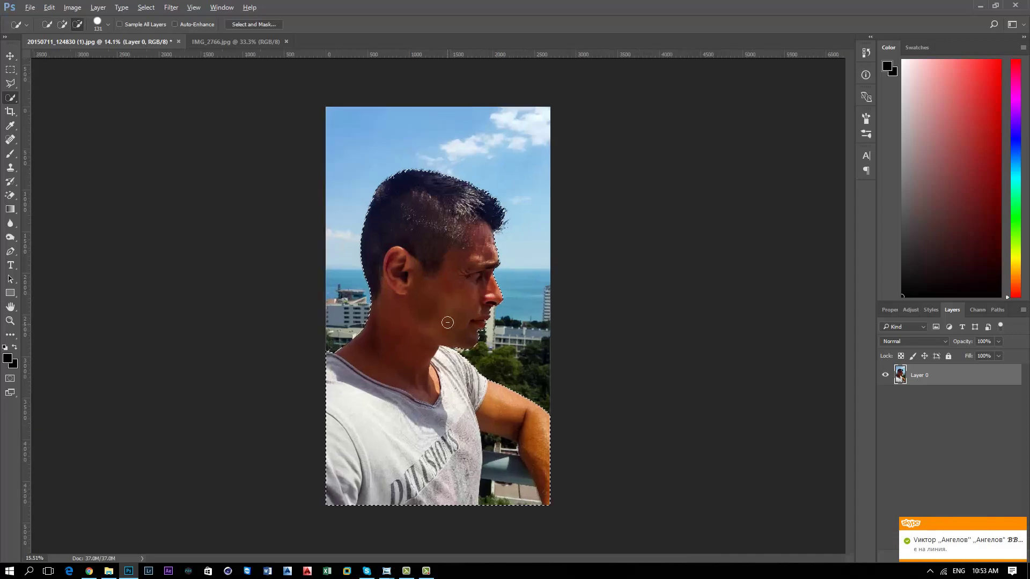
scroll(450, 317, "up", 2)
scroll(524, 199, "up", 1)
scroll(524, 198, "up", 1)
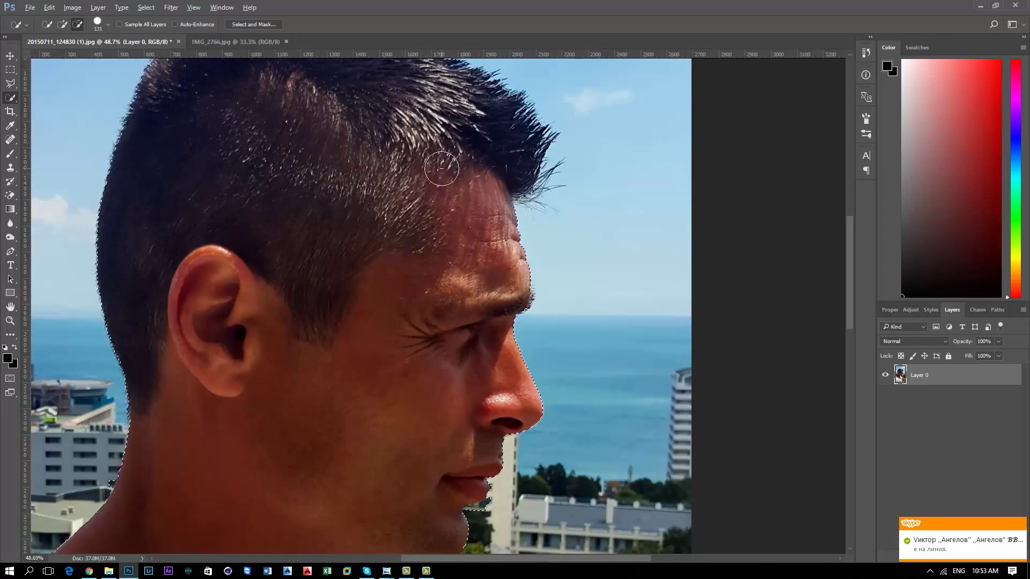
scroll(336, 180, "down", 1)
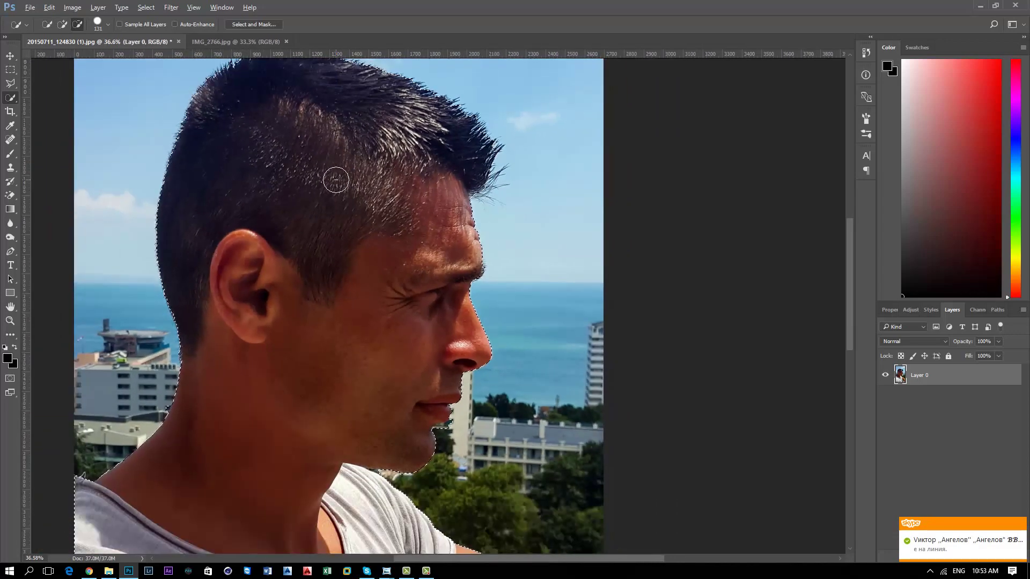
scroll(335, 180, "down", 1)
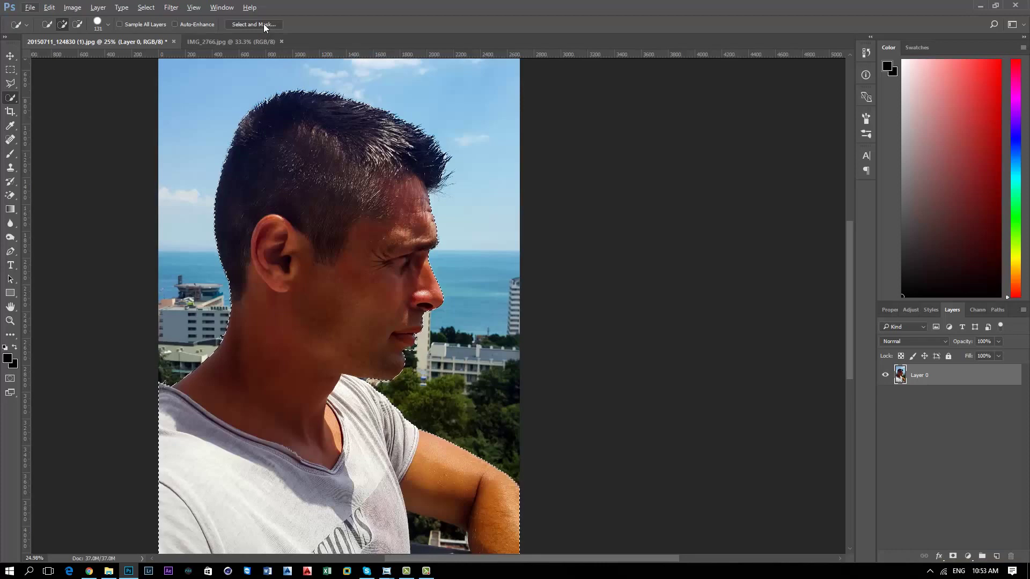
scroll(242, 262, "up", 1)
scroll(242, 263, "up", 1)
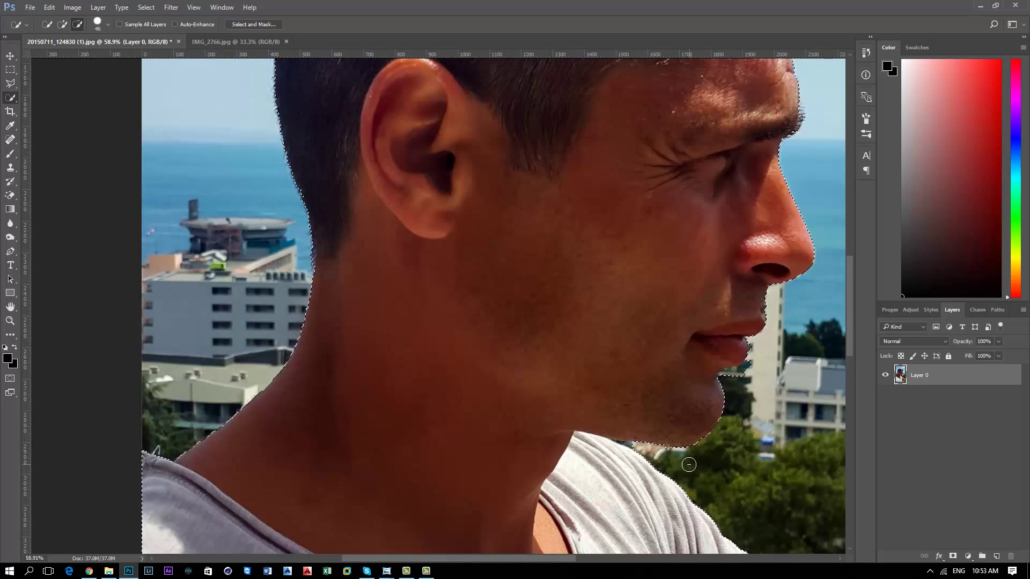
Shrink the brush to trim the selection along the lips and chin, then fit the photo.
key("[")
key("[")
key("[")
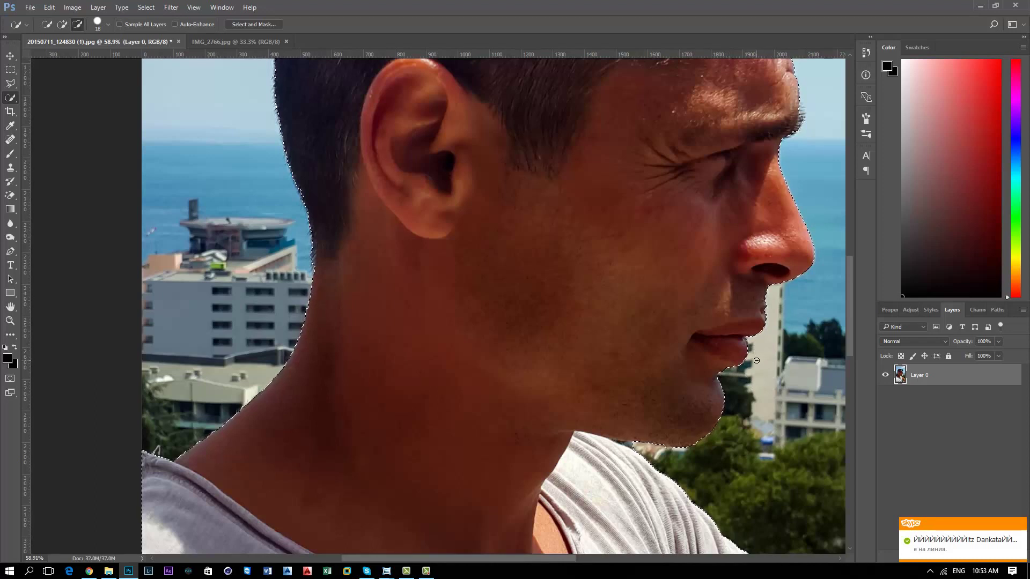
key("alt")
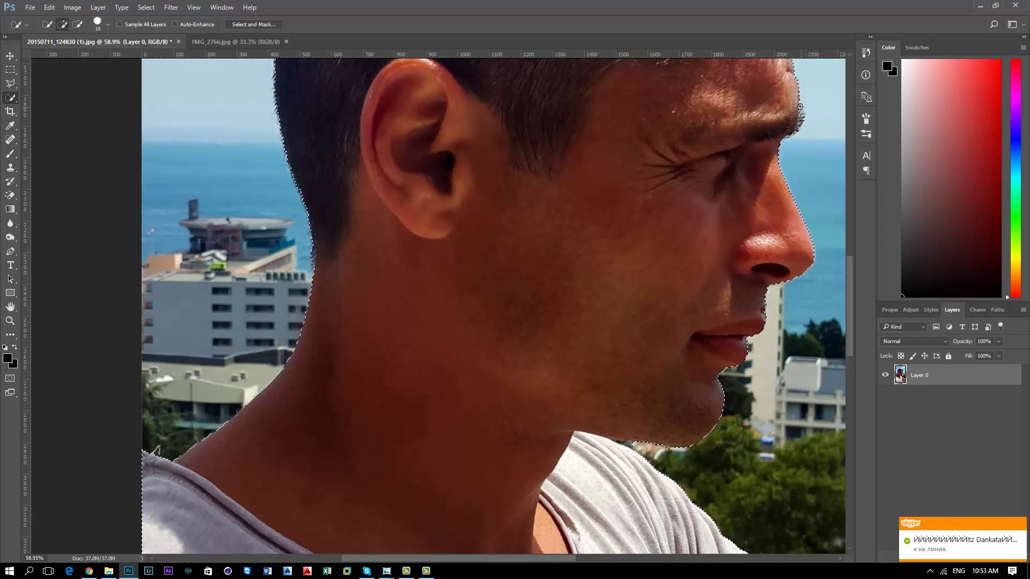
right_click(622, 443, "alt")
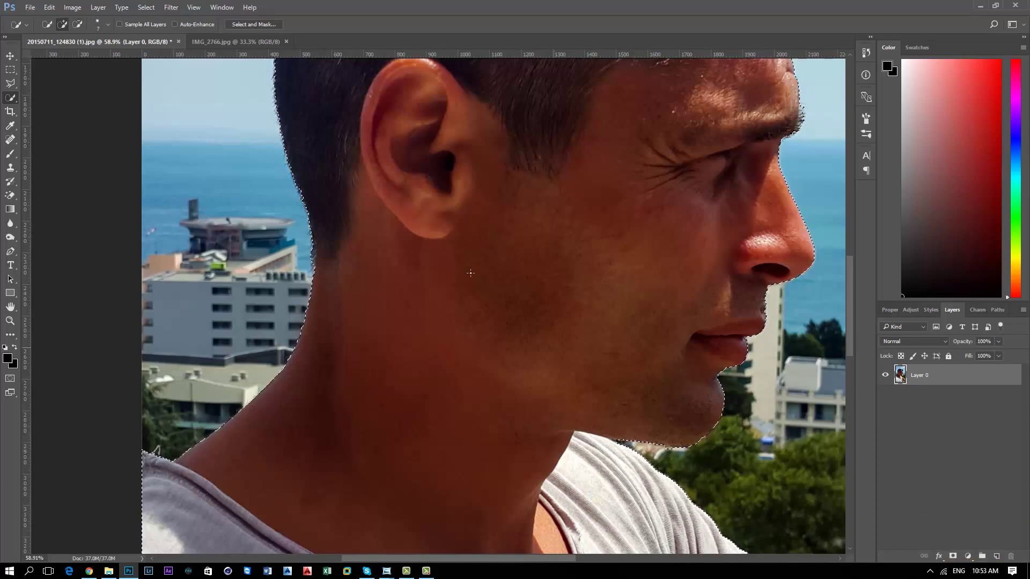
key("ctrl+0")
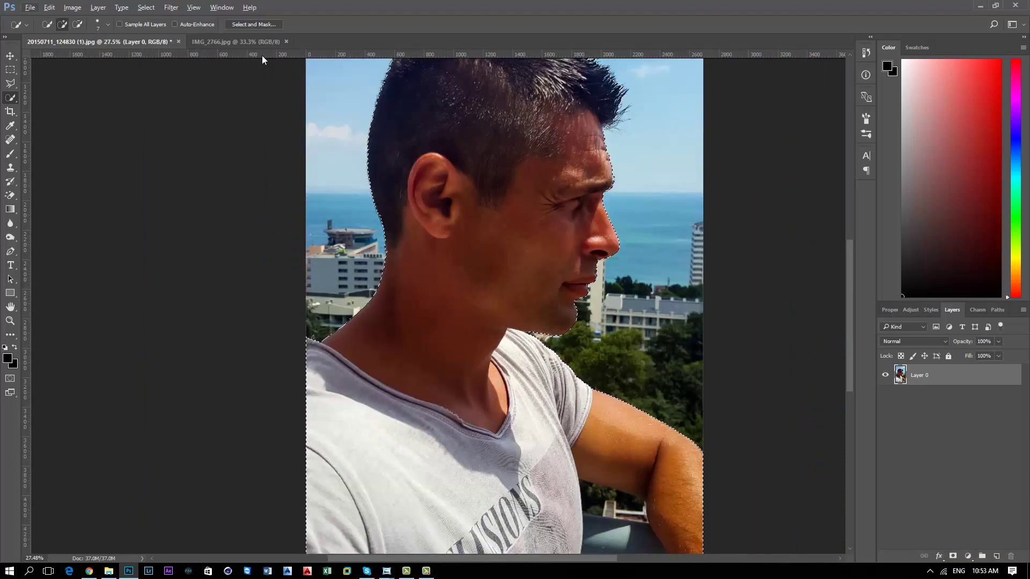
In Select and Mask, set Radius to 250 px and Smooth to 0.
left_click(260, 24)
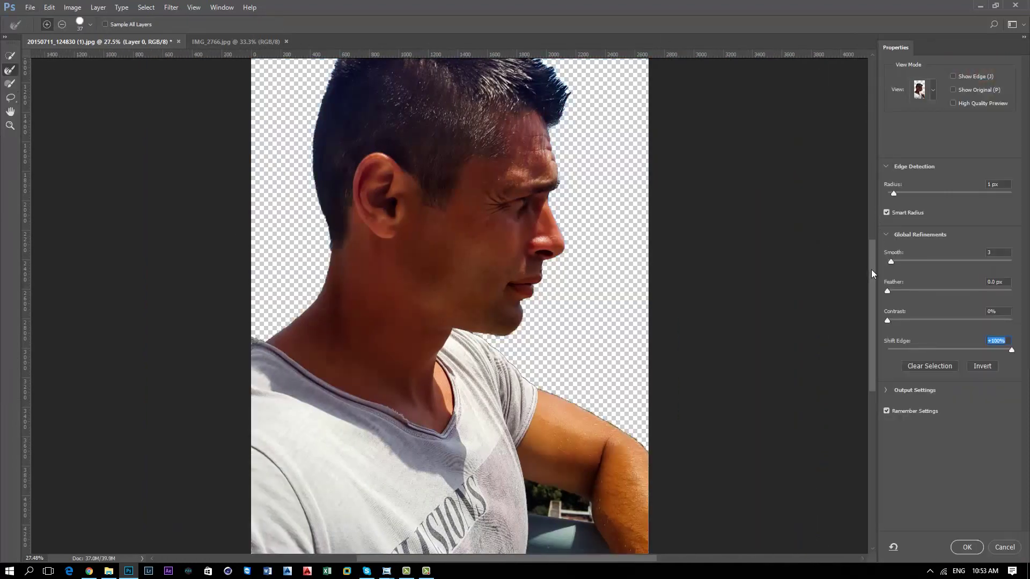
left_click_drag(871, 269, 871, 231)
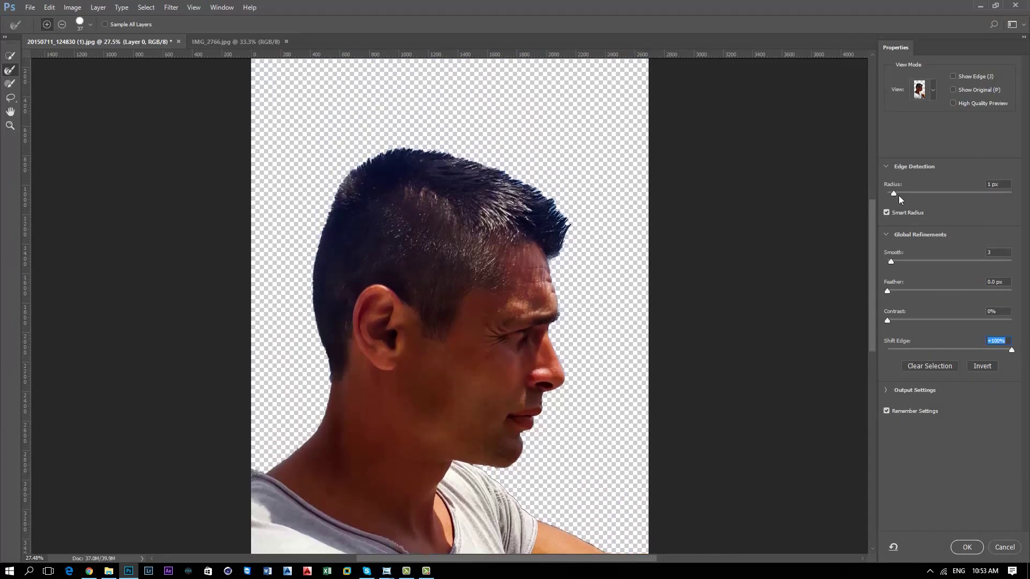
left_click_drag(899, 195, 1028, 203)
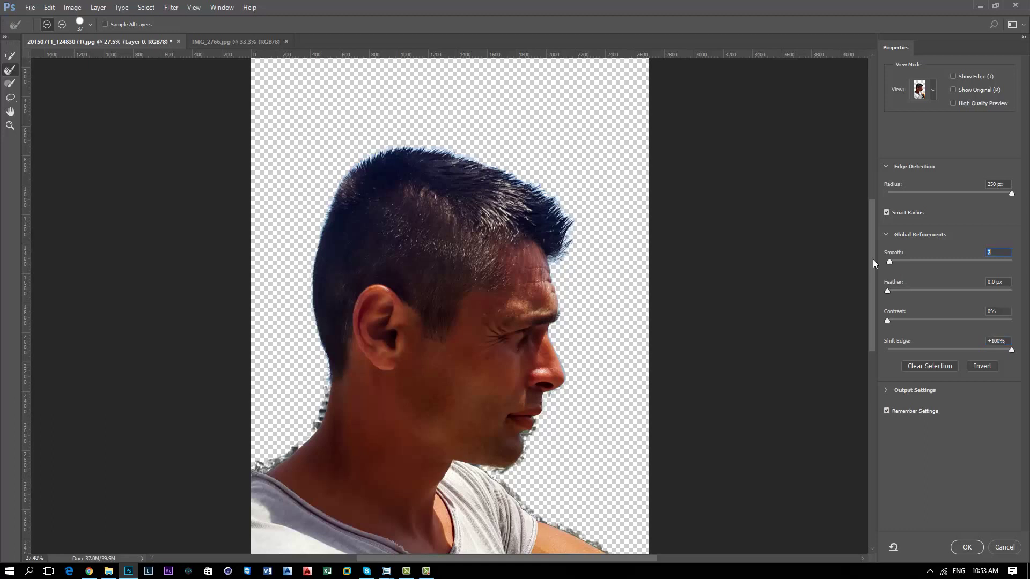
key("Down")
key("Down")
Trace the spiky hair outline with the Refine Edge Brush and apply the refinement.
key("alt")
key("alt")
right_click(455, 146, "alt")
left_click_drag(537, 183, 572, 253)
key("alt")
key("alt")
mouse_move(551, 199)
left_mouse_down()
mouse_move(324, 216)
mouse_move(309, 292)
left_mouse_up()
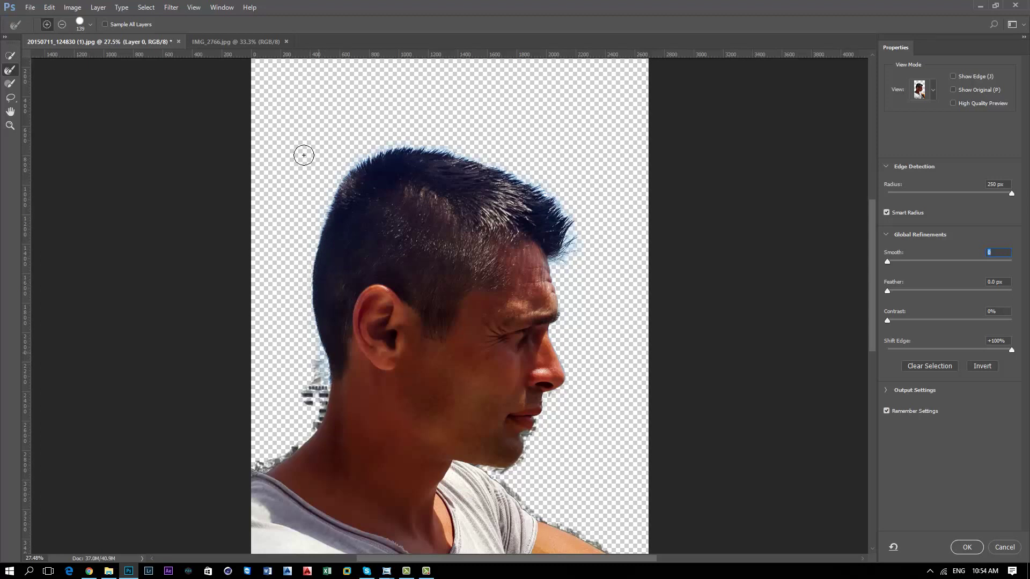
left_click(970, 546)
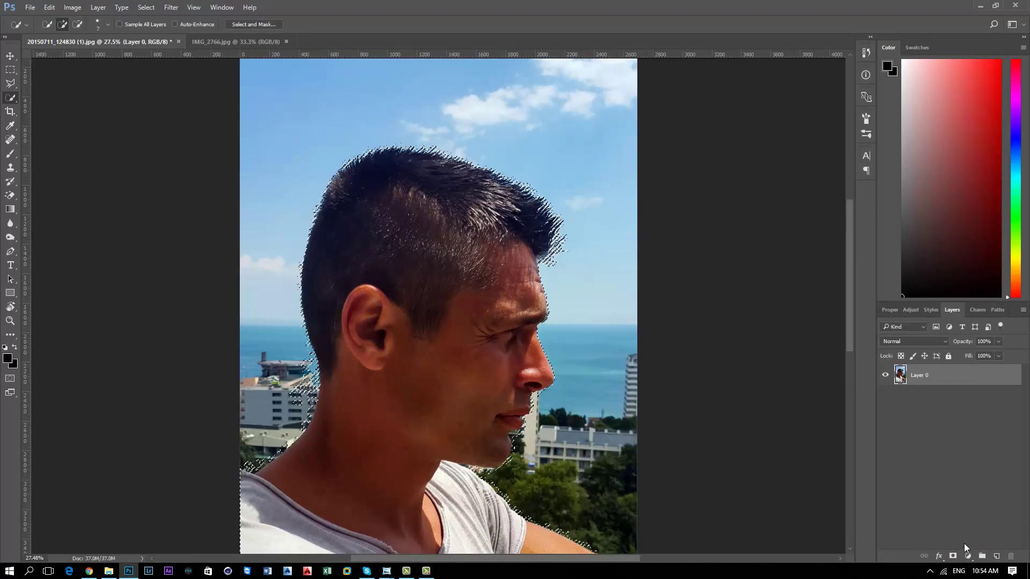
left_click(264, 23)
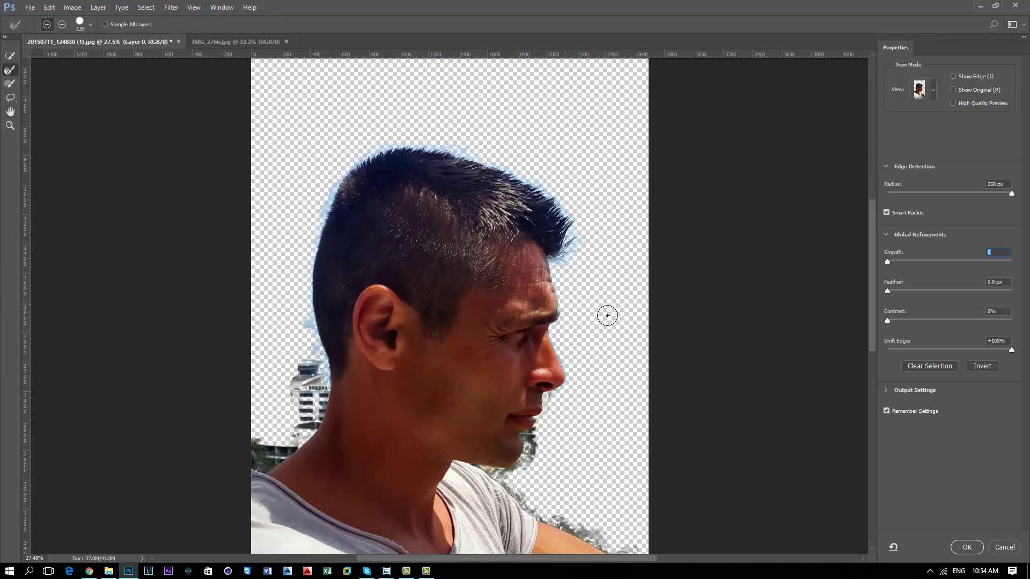
left_click(960, 550)
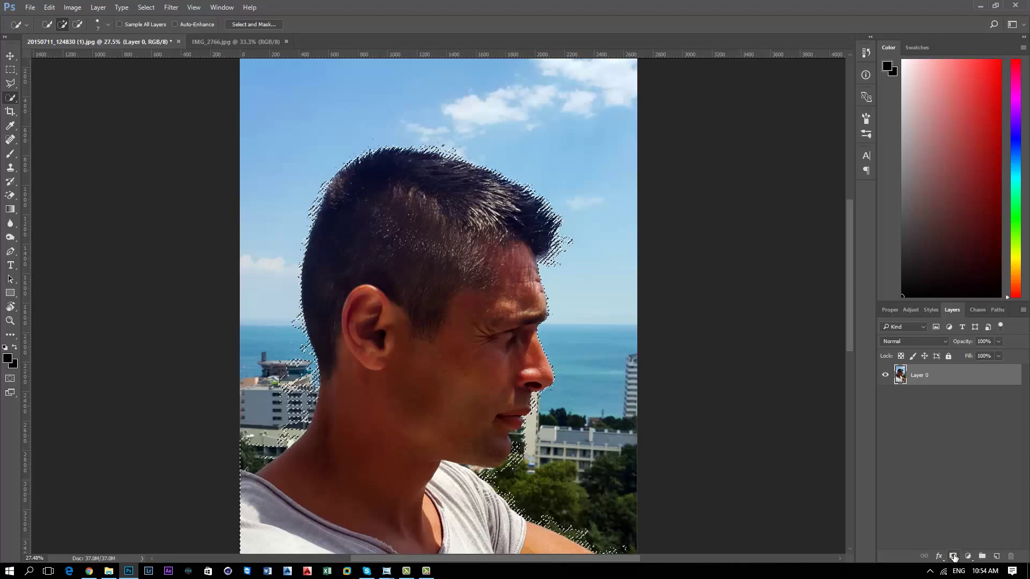
left_click(953, 557)
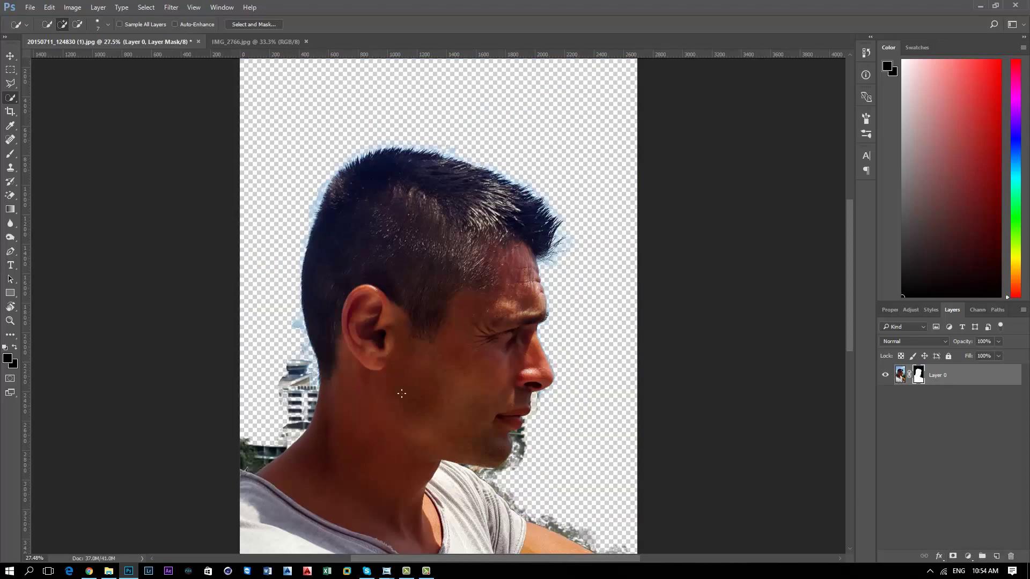
key("ctrl+z")
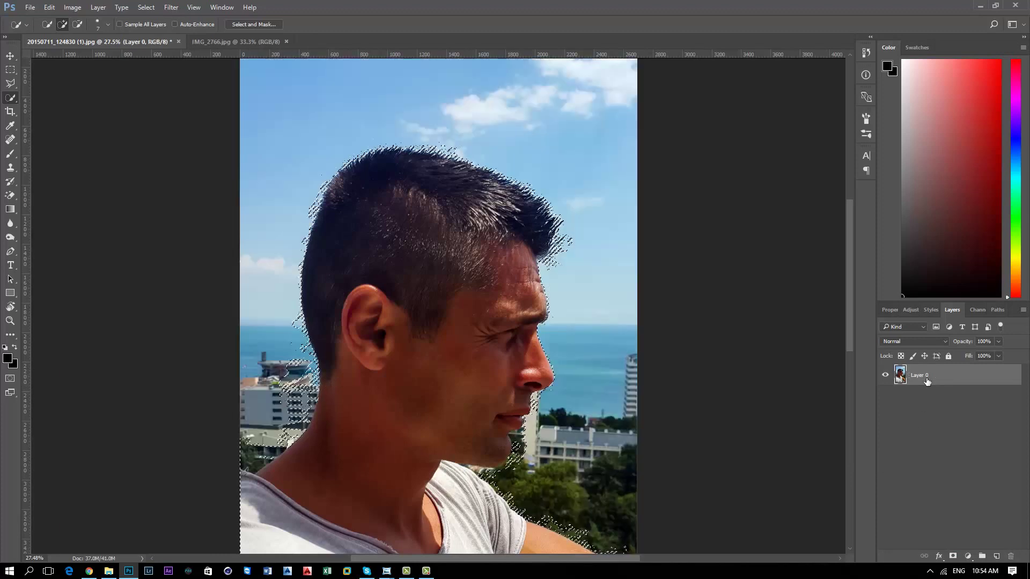
scroll(494, 242, "up", 2)
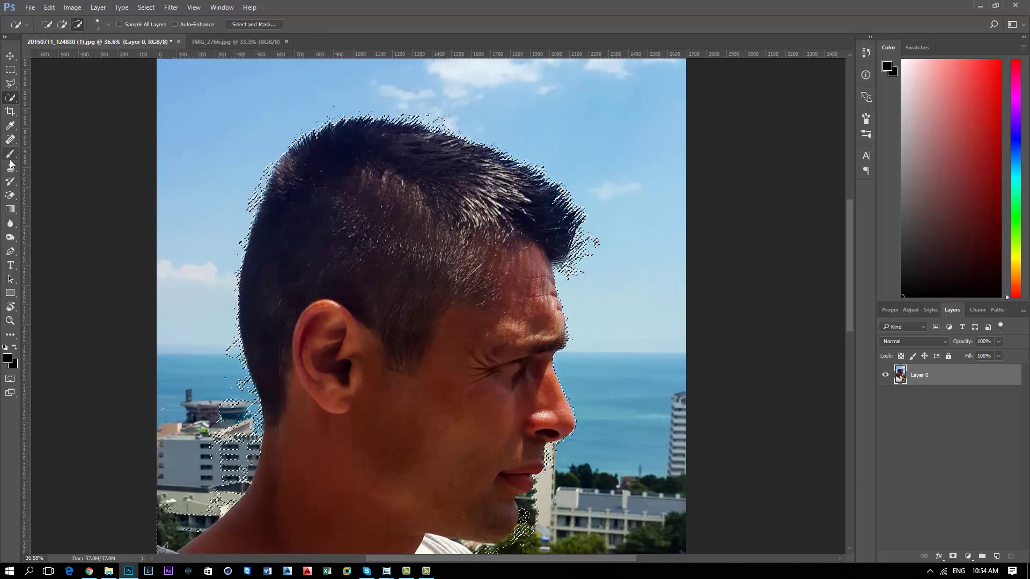
Magic-erase a sky patch, then subtract the building windows with a size 100 Quick Selection brush.
left_click(13, 196)
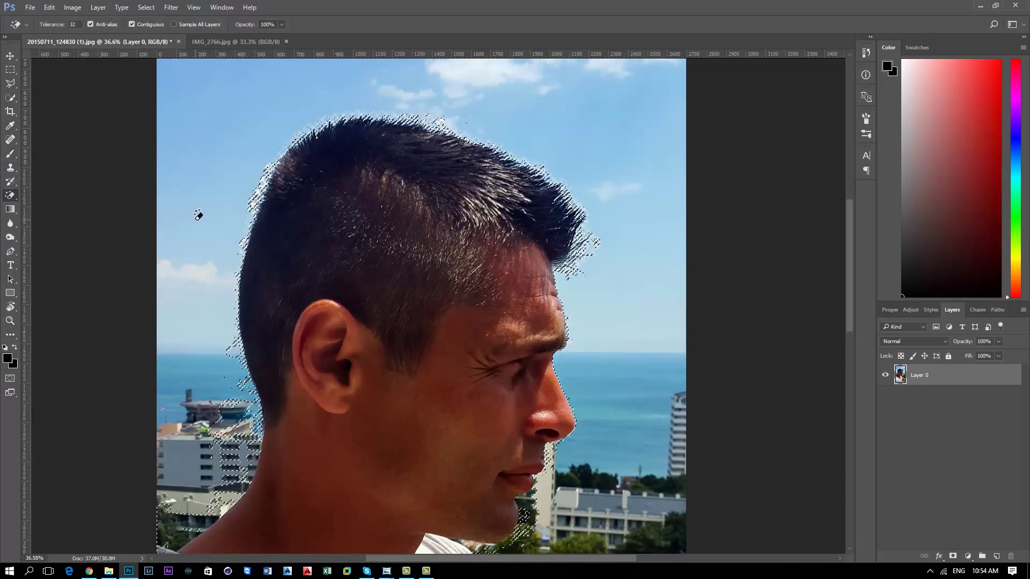
left_click(199, 215)
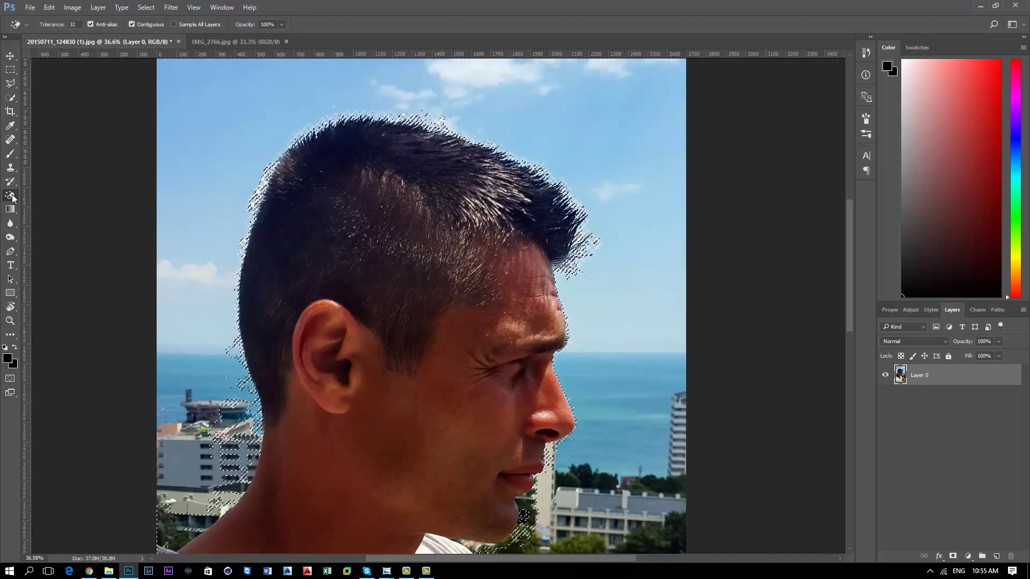
left_click(11, 99)
left_click(51, 99)
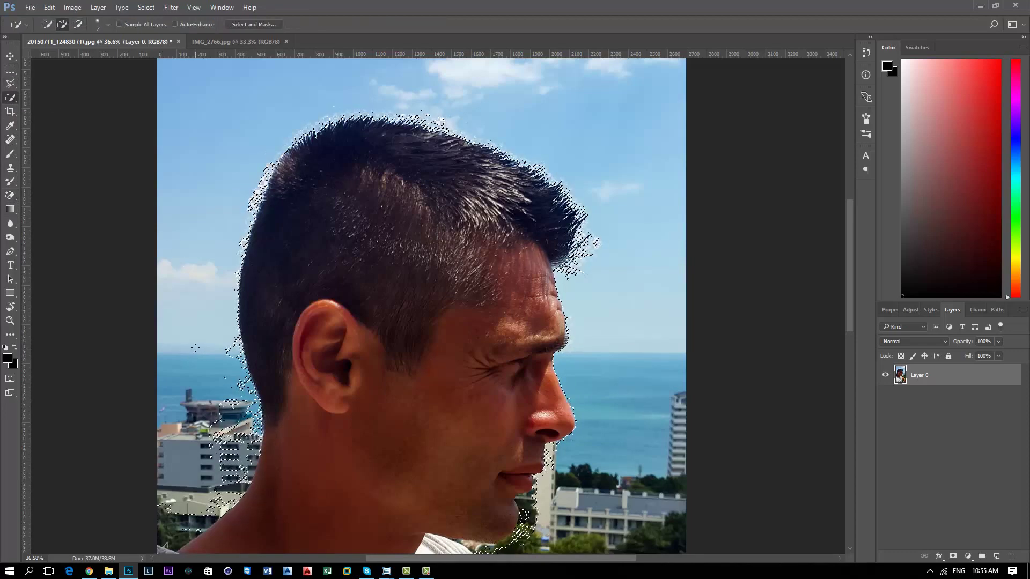
right_click(207, 329, "alt")
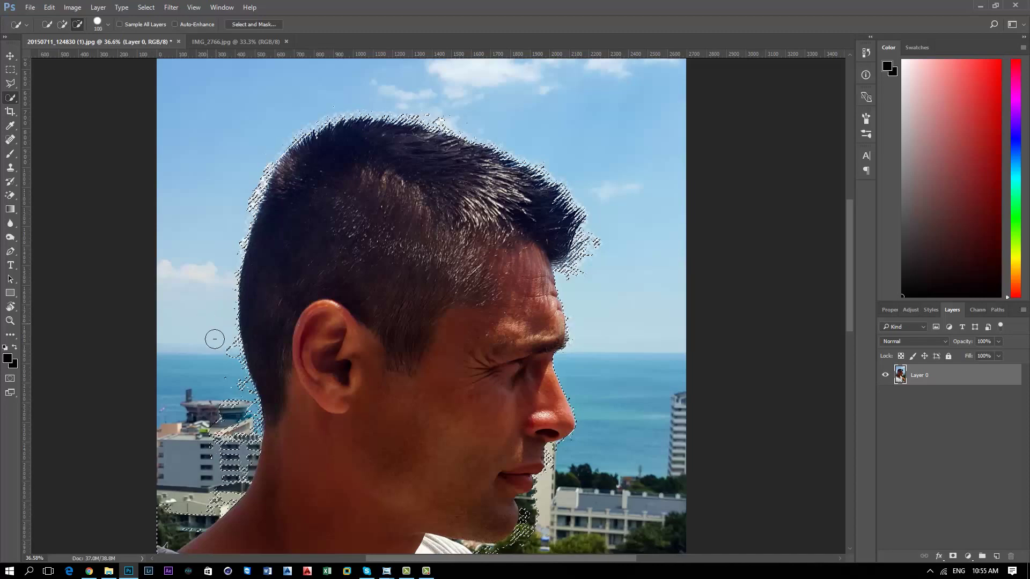
left_click(208, 452)
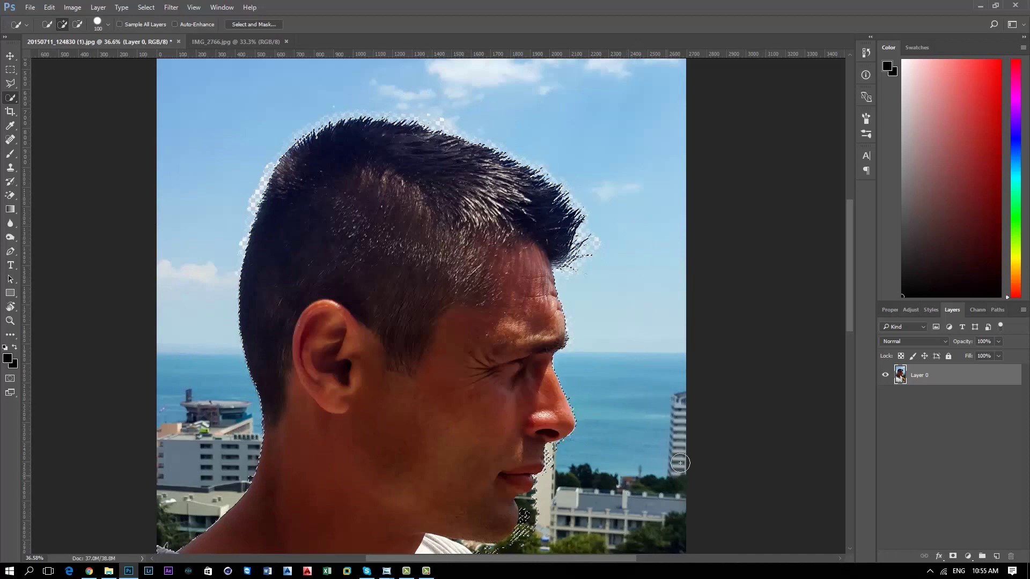
Subtract the trees beside the shoulder and the background beside the chin.
scroll(826, 344, "down", 5)
scroll(689, 395, "down", 2)
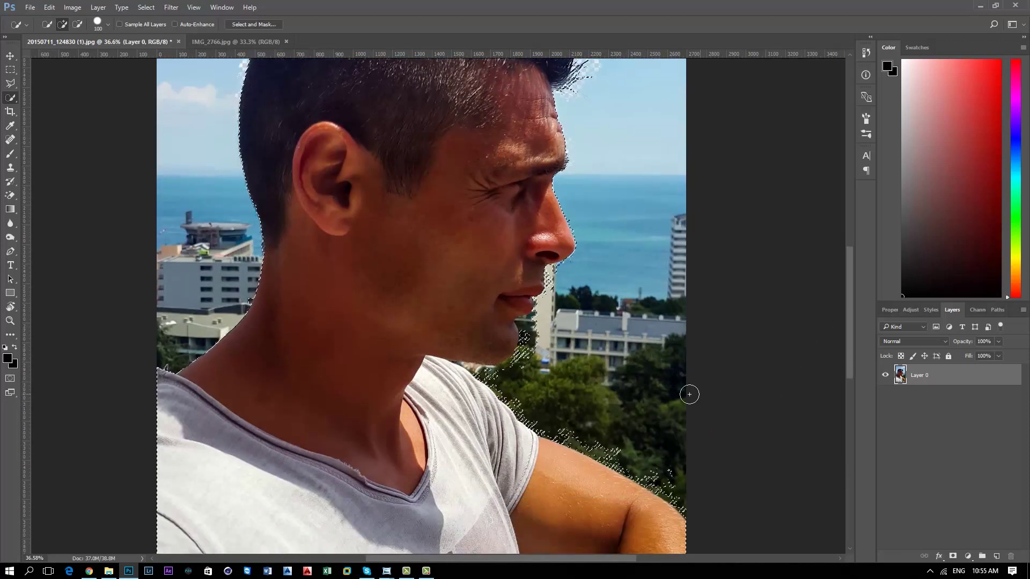
left_click_drag(514, 376, 658, 469, "alt")
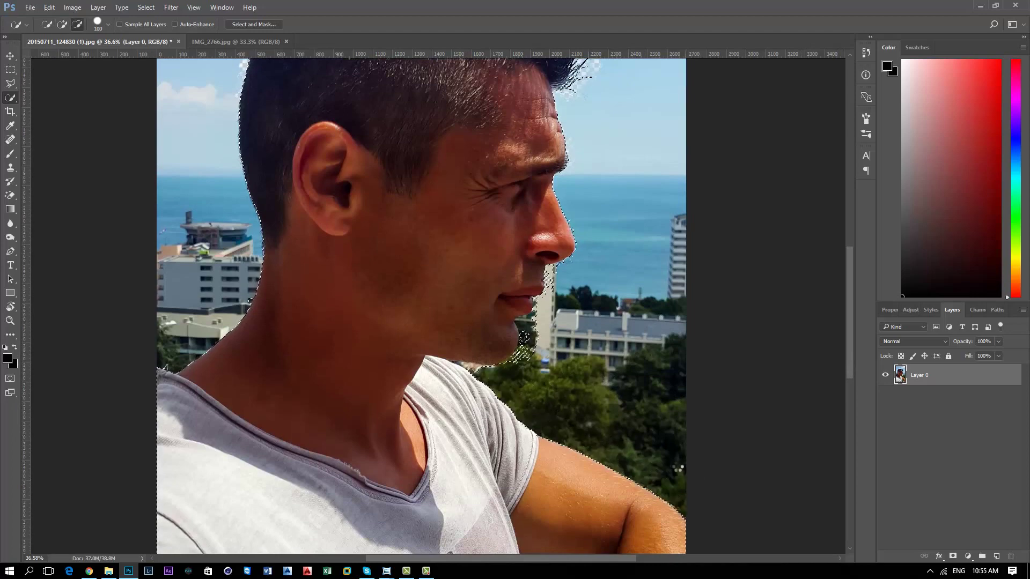
mouse_move(523, 337)
left_mouse_down("alt")
mouse_move(537, 355)
mouse_move(557, 285)
left_mouse_up("alt")
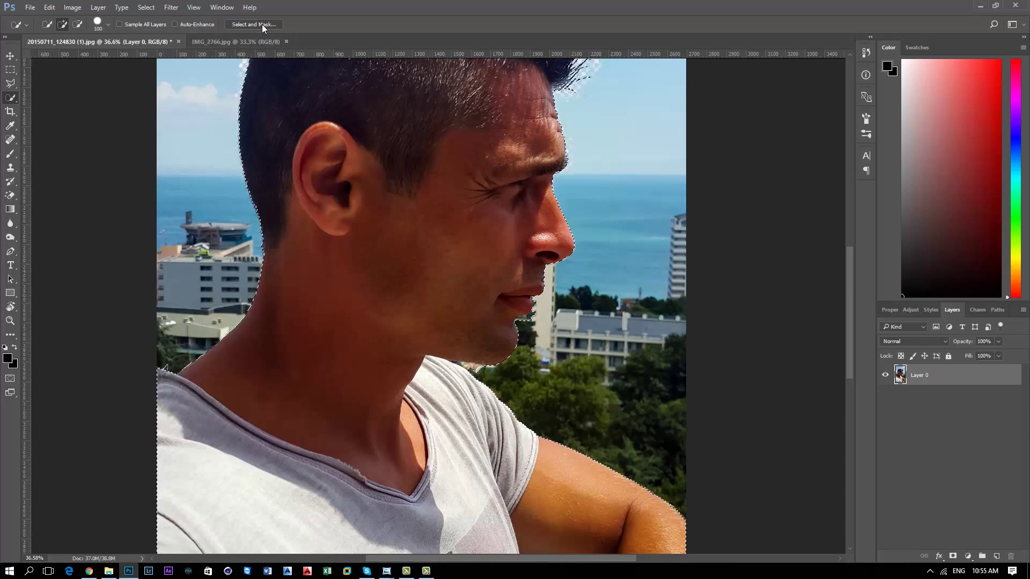
Add a layer mask from the portrait selection, then set the Brush tool's mode to Multiply.
scroll(382, 122, "down", 2)
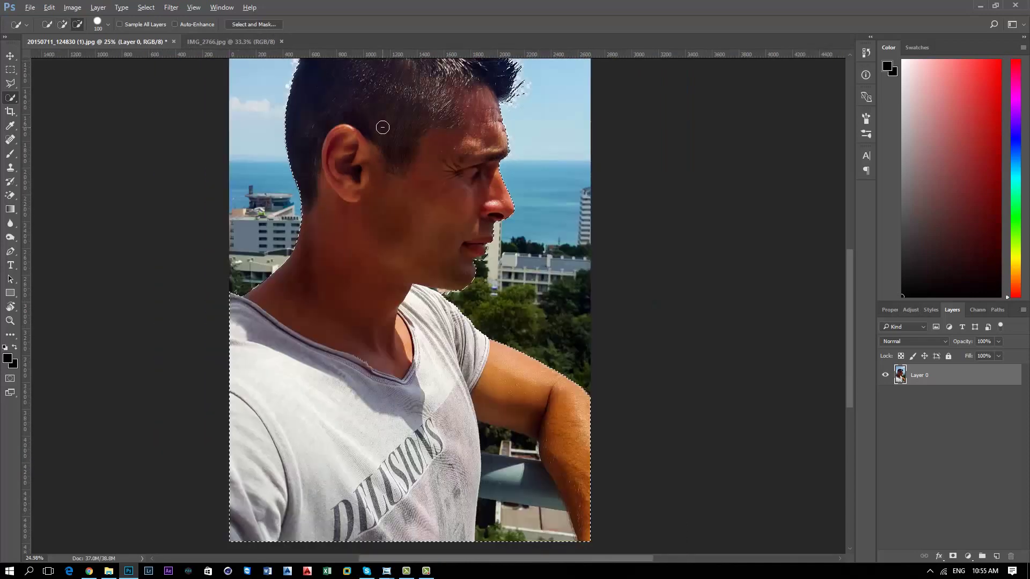
scroll(382, 121, "down", 3)
scroll(413, 174, "up", 3)
scroll(419, 176, "up", 2)
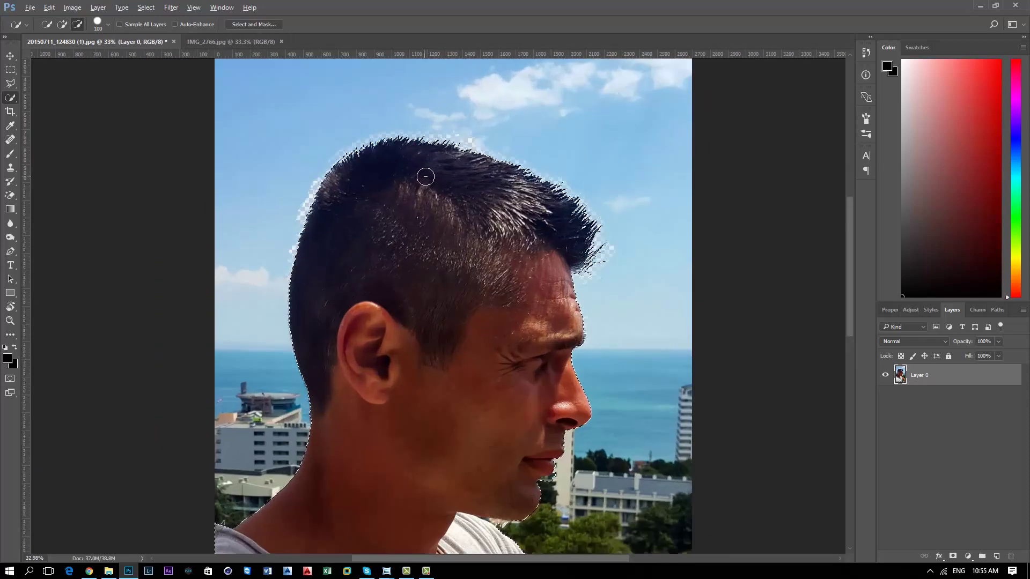
scroll(424, 177, "up", 3)
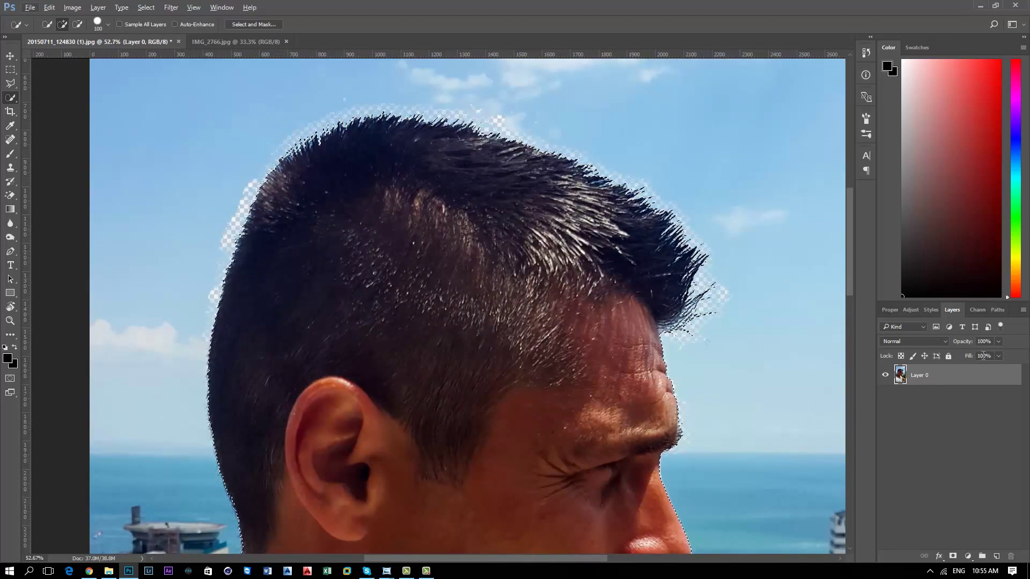
left_click(953, 556)
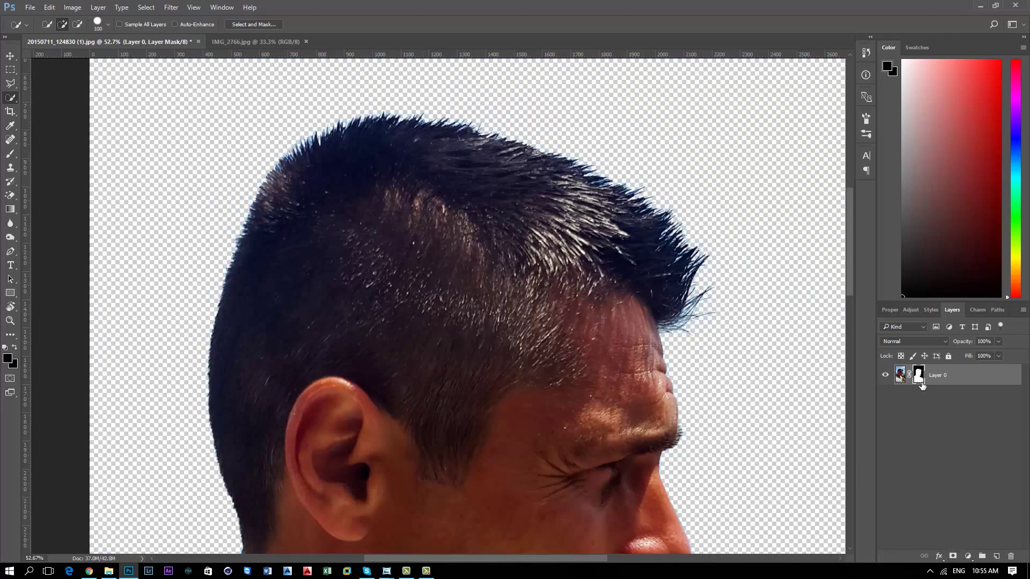
left_click(10, 158)
left_click(167, 24)
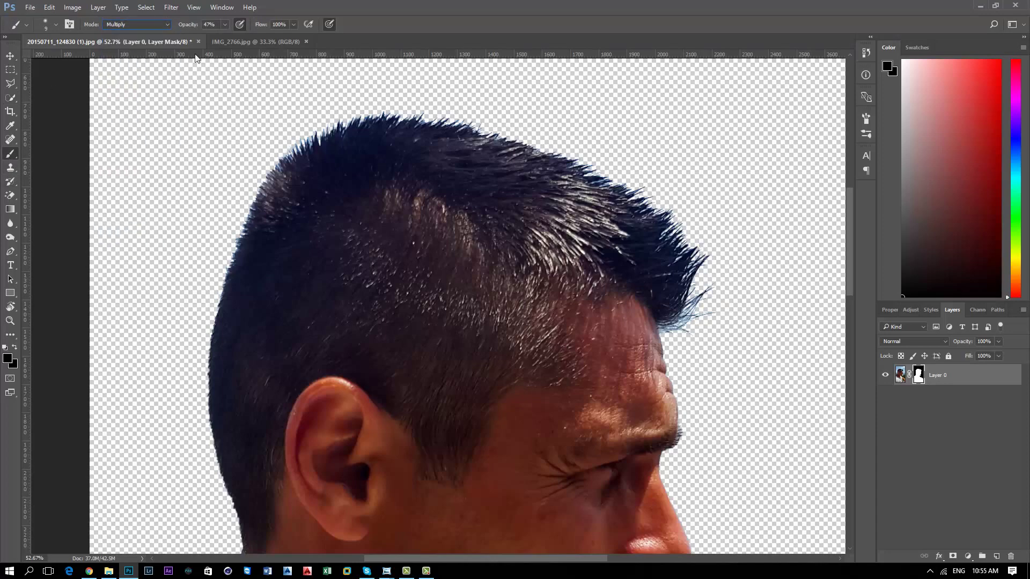
Adjust the brush opacity setting and confirm the foreground colour.
left_click(225, 24)
left_click(9, 361)
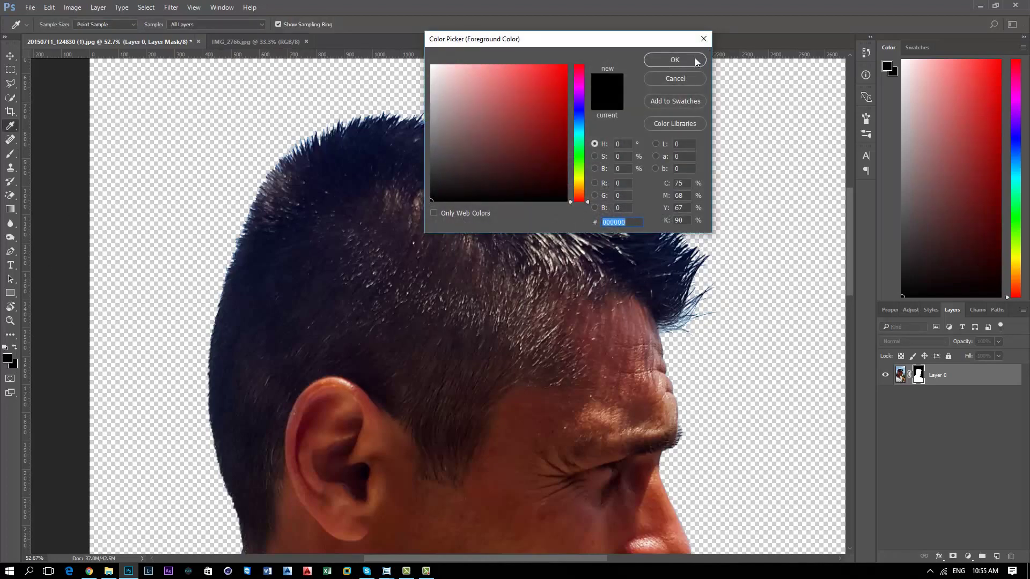
left_click(674, 60)
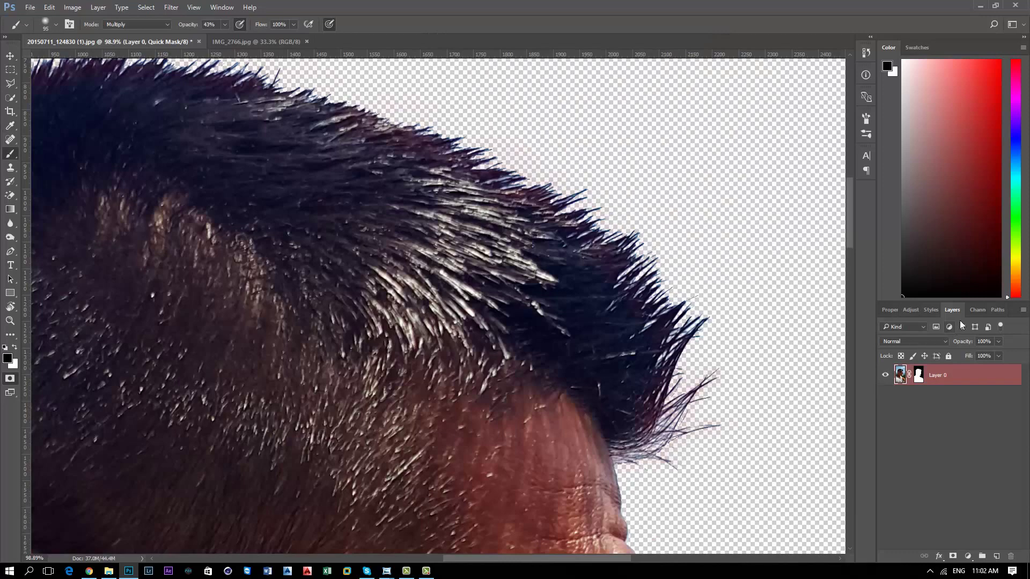
In Channels, show Layer 0 Mask and hide Red, Green and Blue to view the mask alone.
left_click(974, 310)
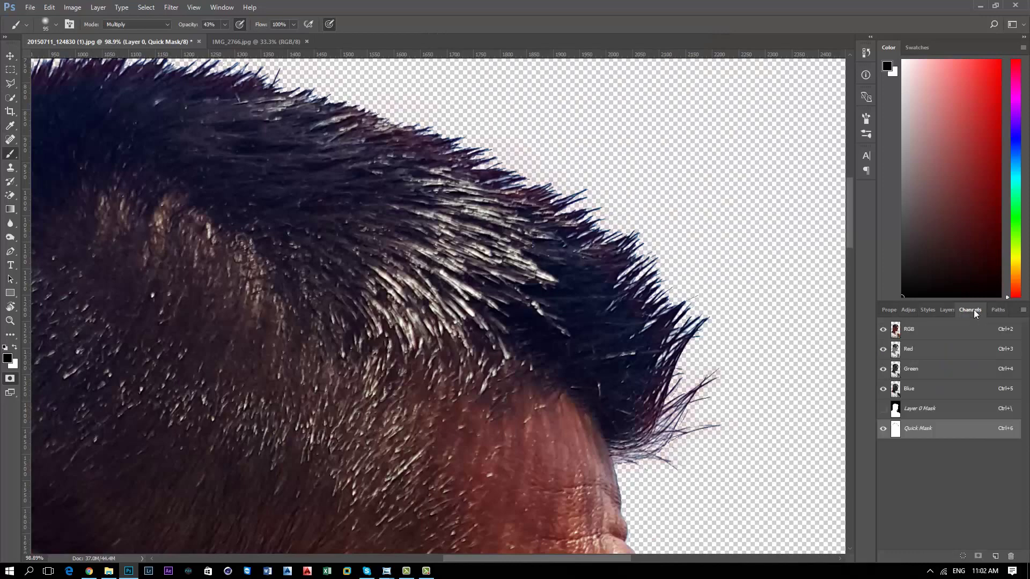
left_click(884, 409)
left_click(883, 428)
left_click(882, 390)
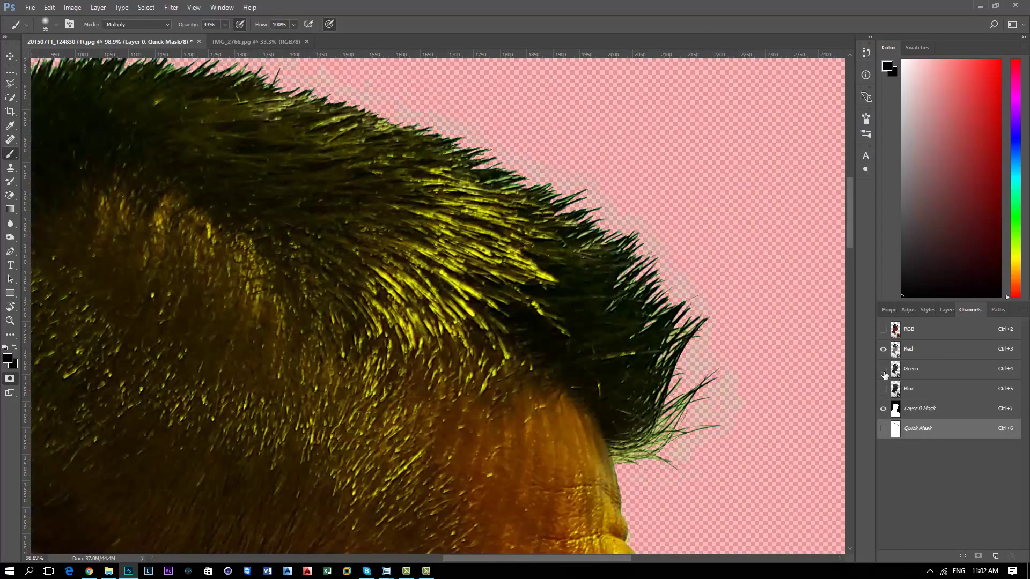
left_click(882, 369)
left_click(882, 351)
Return to the colour image, leave Quick Mask, and set brush opacity to 21%.
left_click(949, 311)
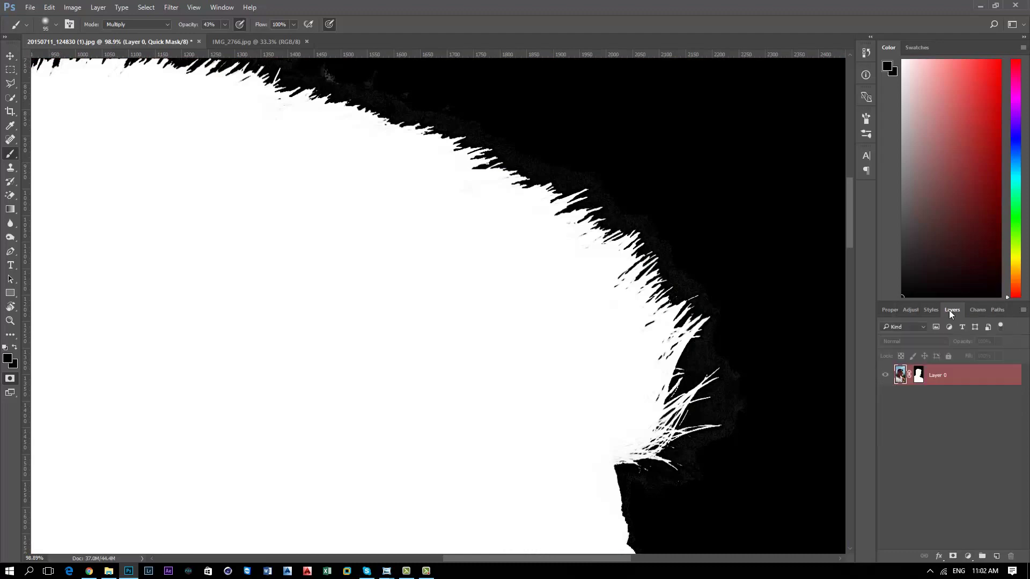
left_click(900, 375)
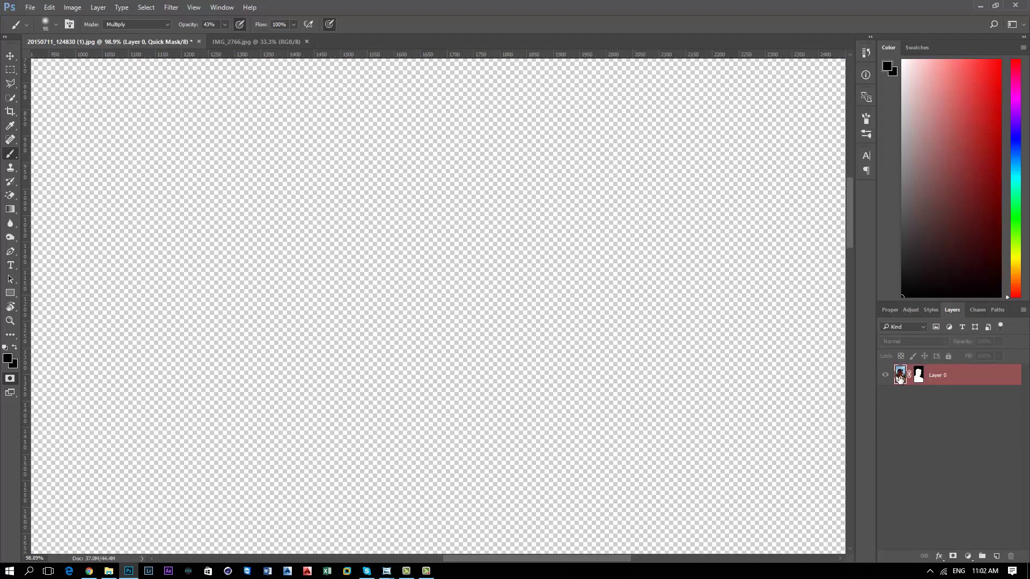
key("q")
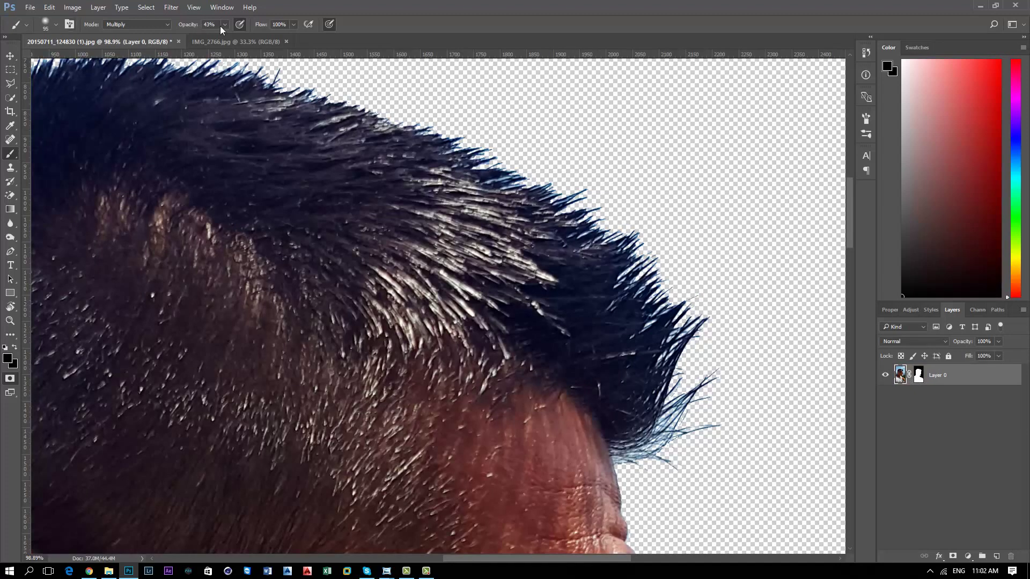
left_click_drag(224, 27, 214, 35)
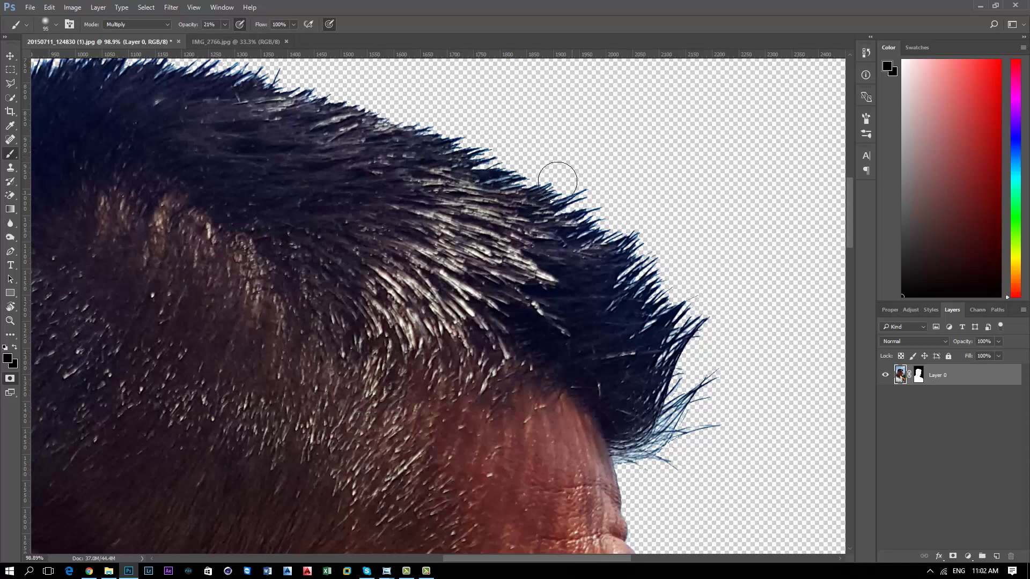
Paint over the right, front and top hair edges to darken the light fringe.
left_click_drag(640, 429, 664, 431)
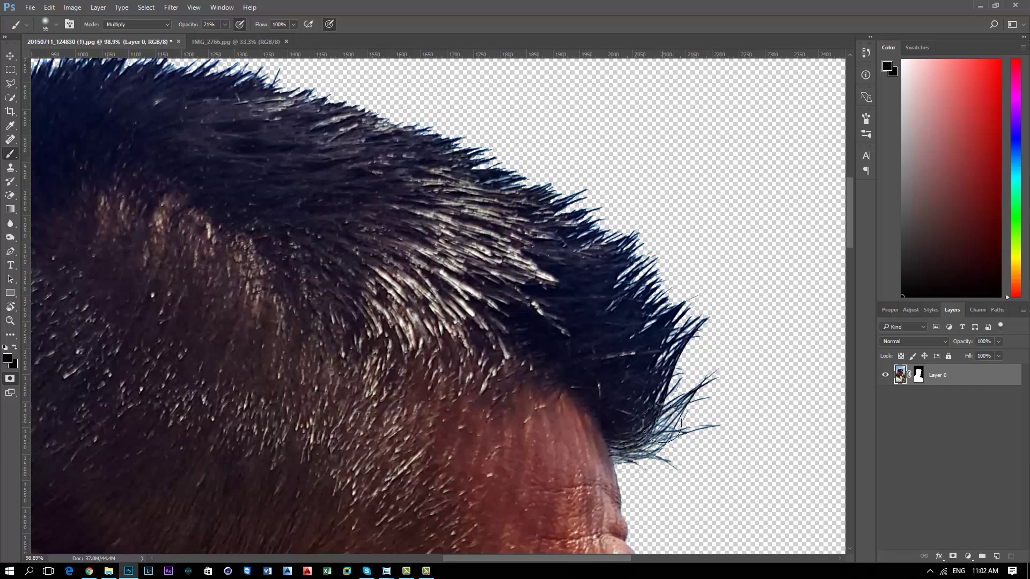
mouse_move(670, 424)
left_mouse_down()
mouse_move(664, 441)
mouse_move(629, 422)
mouse_move(630, 234)
left_mouse_up()
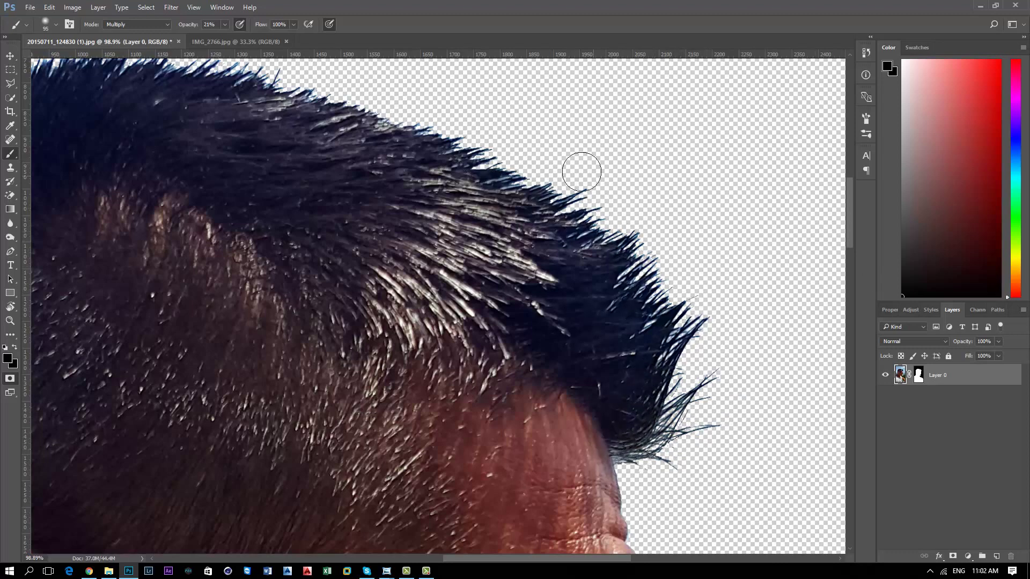
left_click_drag(582, 172, 252, 72)
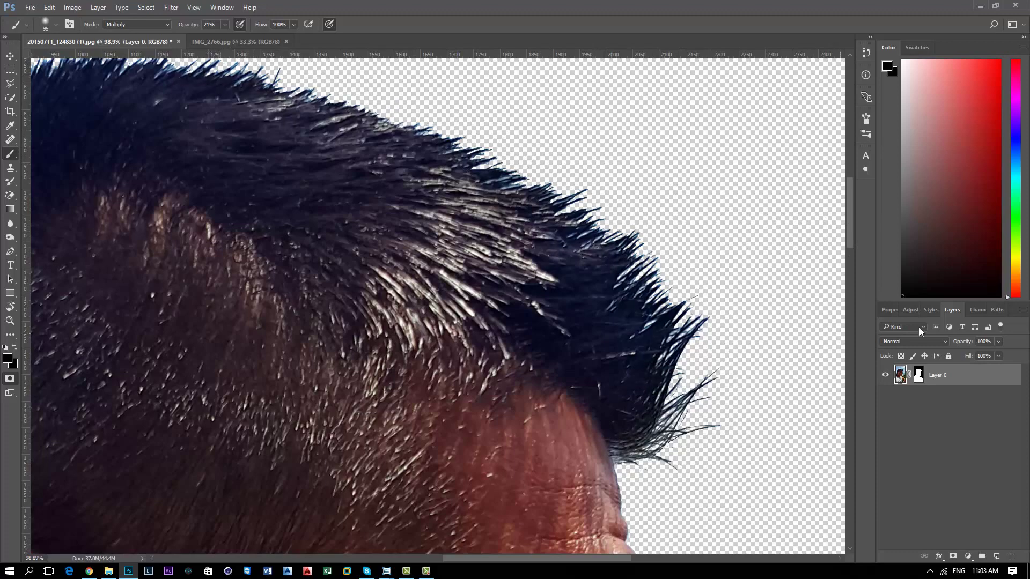
left_click_drag(850, 245, 850, 234)
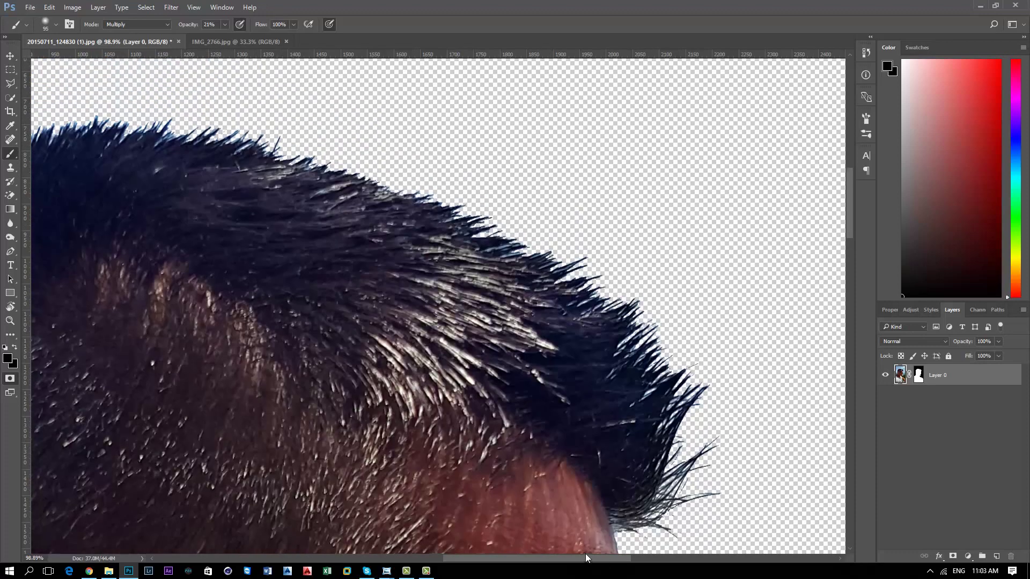
left_click_drag(585, 556, 492, 557)
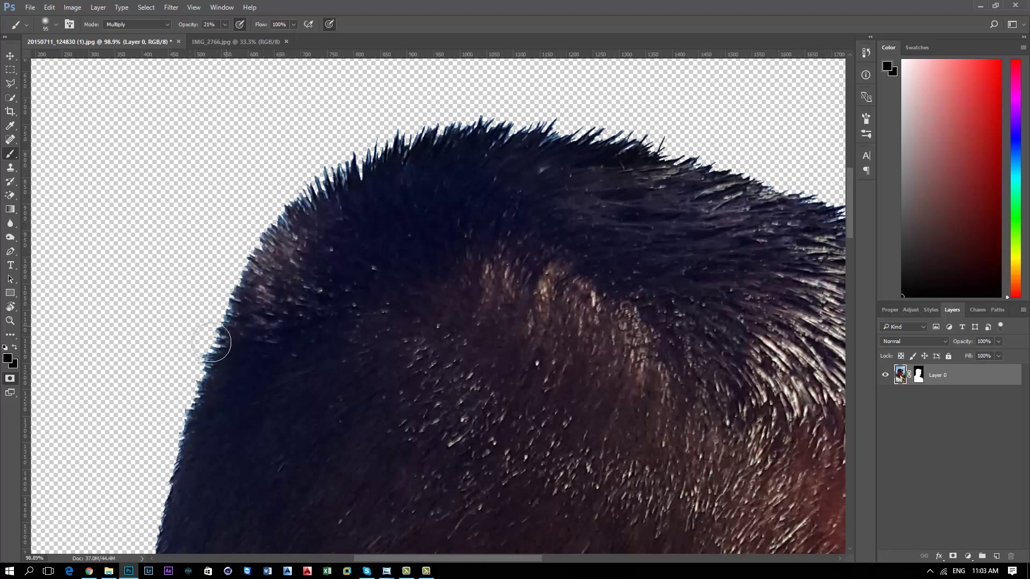
left_click_drag(851, 227, 849, 252)
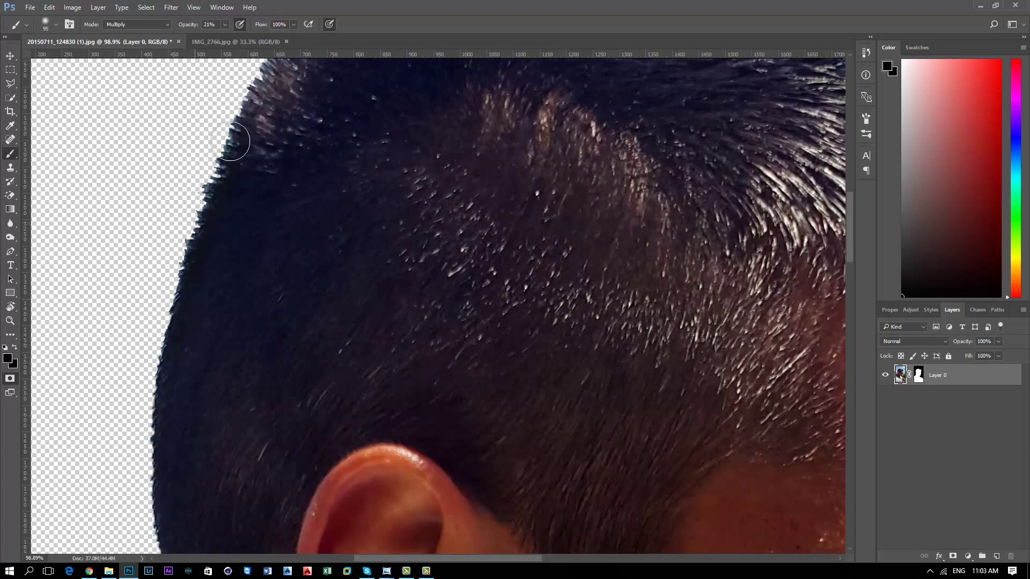
left_click_drag(852, 252, 849, 287)
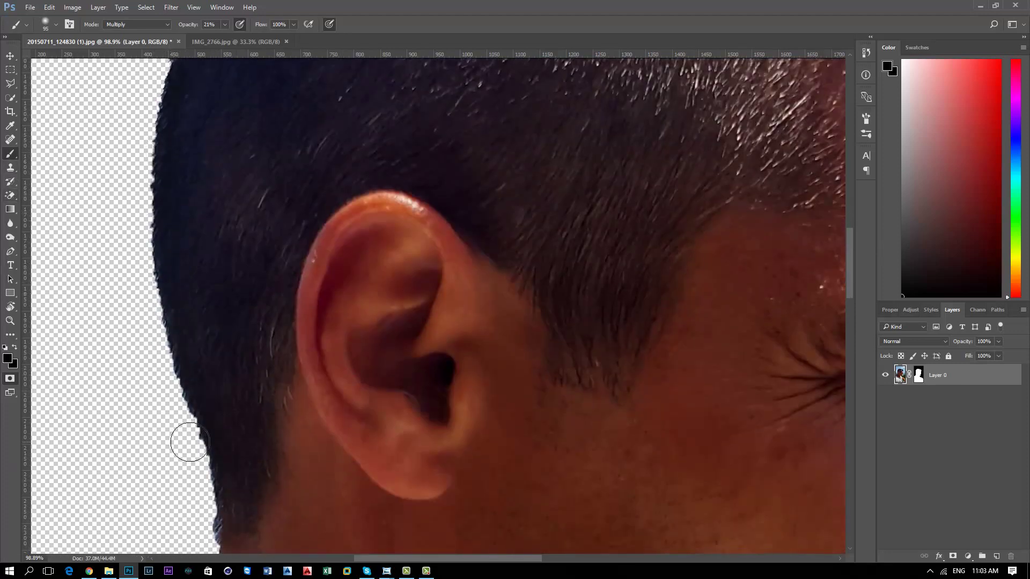
Darken the beard edge near the chin.
scroll(204, 437, "down", 2)
scroll(237, 407, "down", 2)
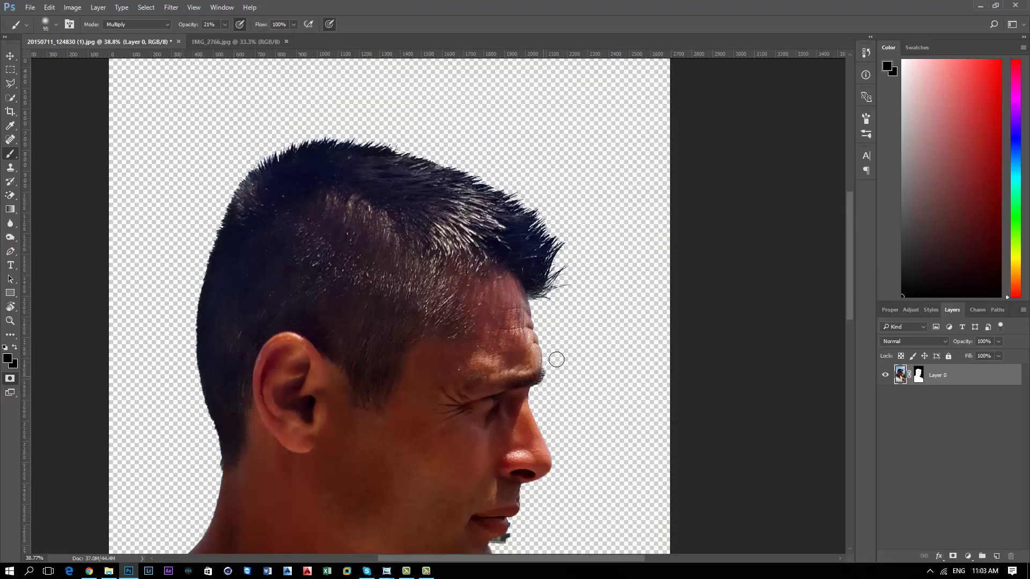
scroll(559, 383, "up", 2)
scroll(545, 357, "up", 4)
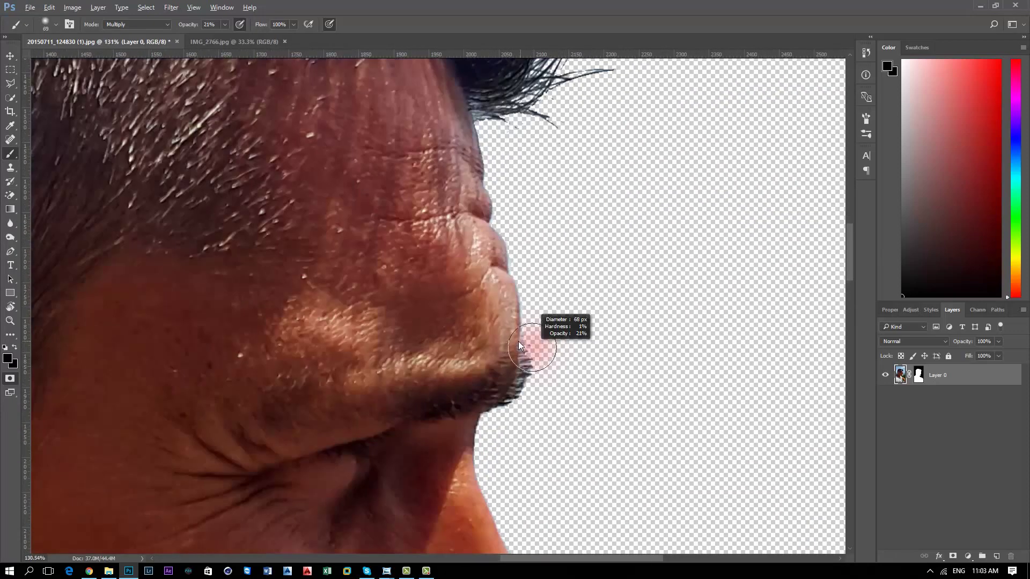
left_click_drag(532, 347, 527, 356)
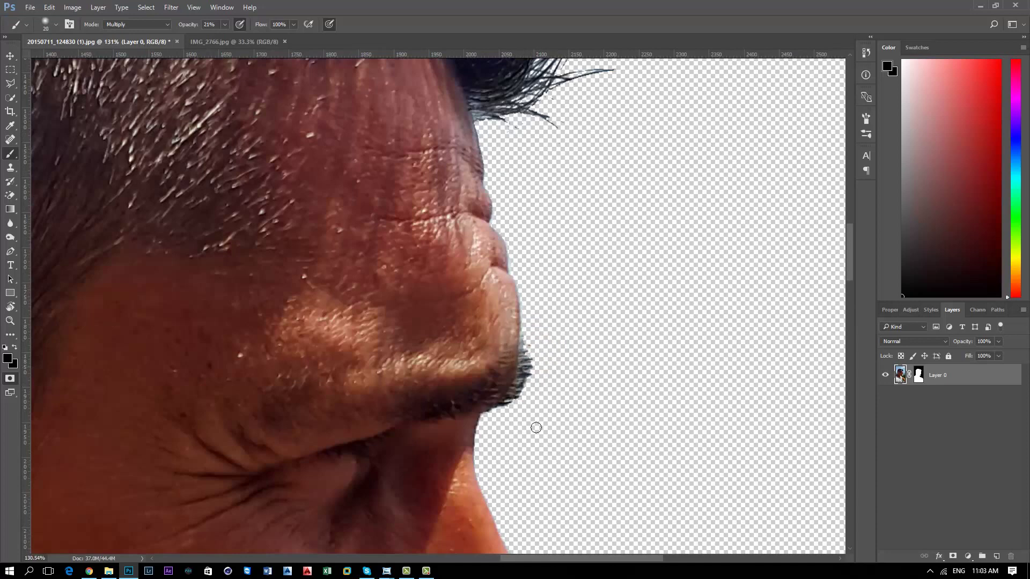
scroll(538, 434, "down", 4)
scroll(540, 437, "down", 4)
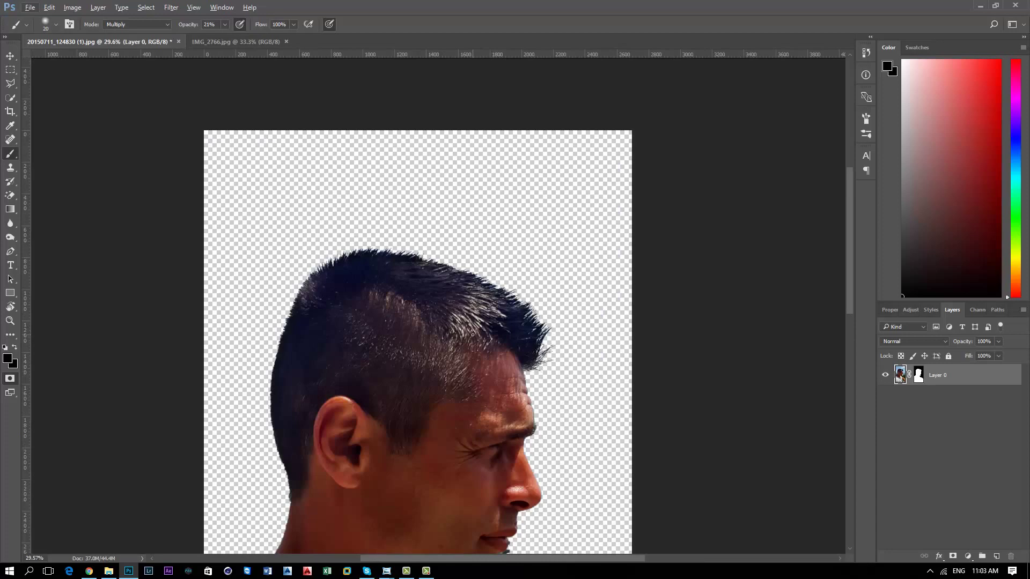
scroll(472, 335, "down", 2)
scroll(478, 340, "down", 2)
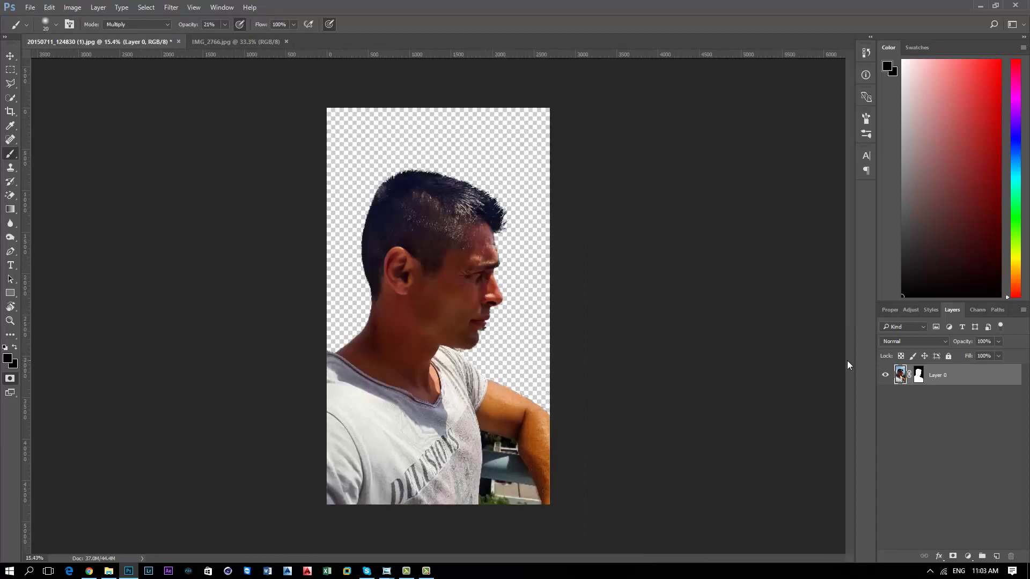
Delete the layer mask from its context menu, then undo with Ctrl+Z.
right_click(904, 373)
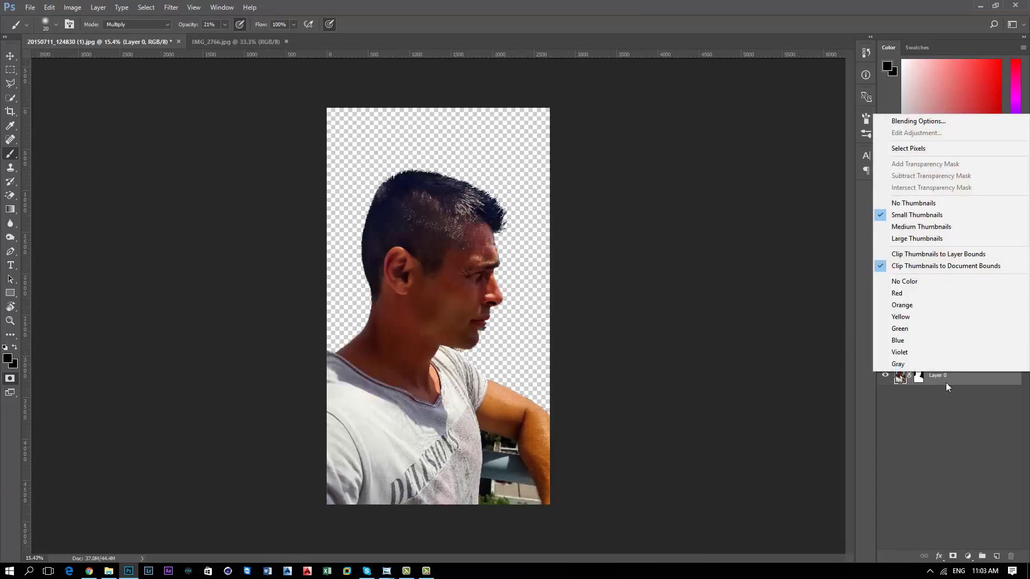
left_click(946, 386)
right_click(923, 377)
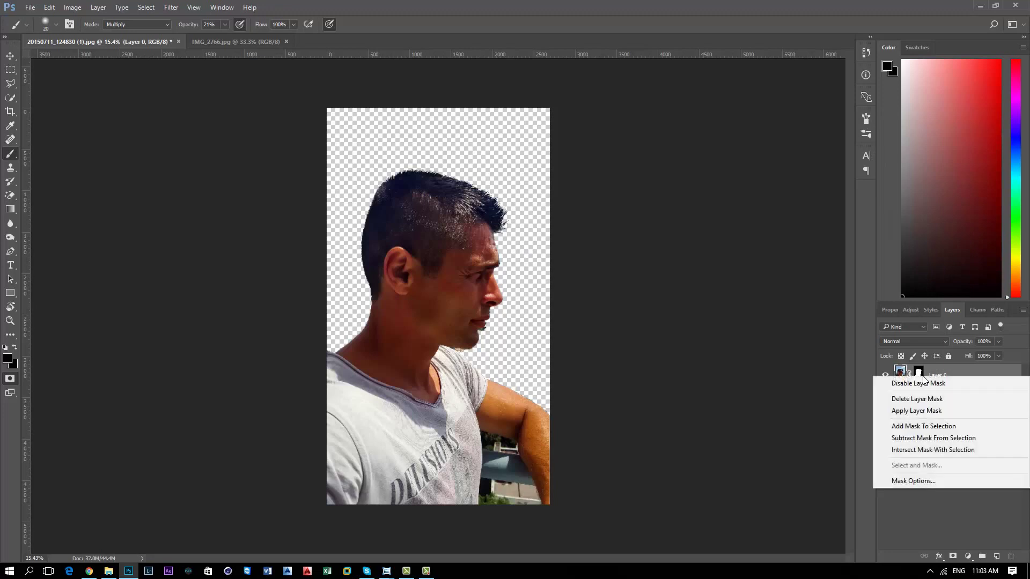
left_click(923, 400)
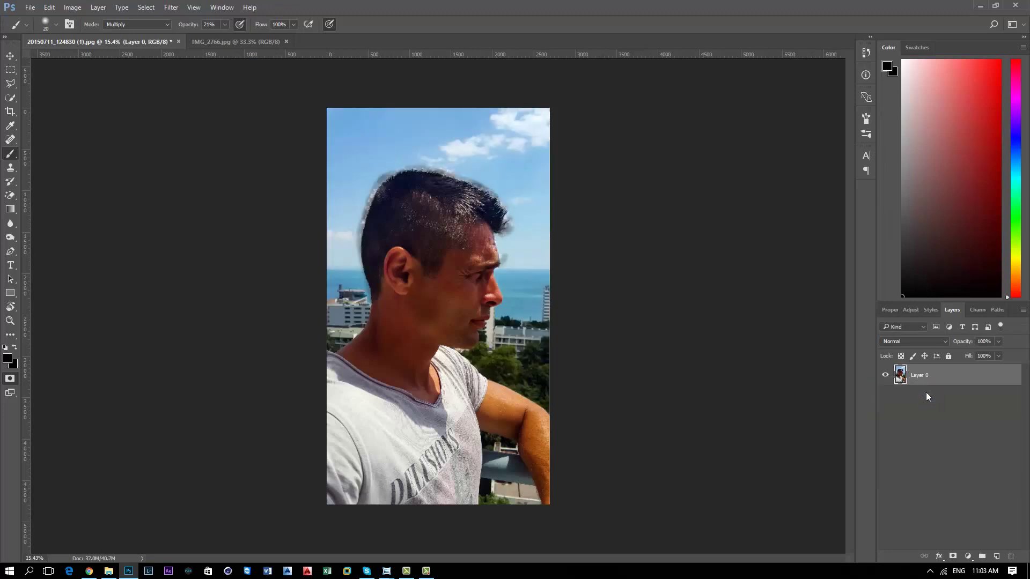
key("ctrl+z")
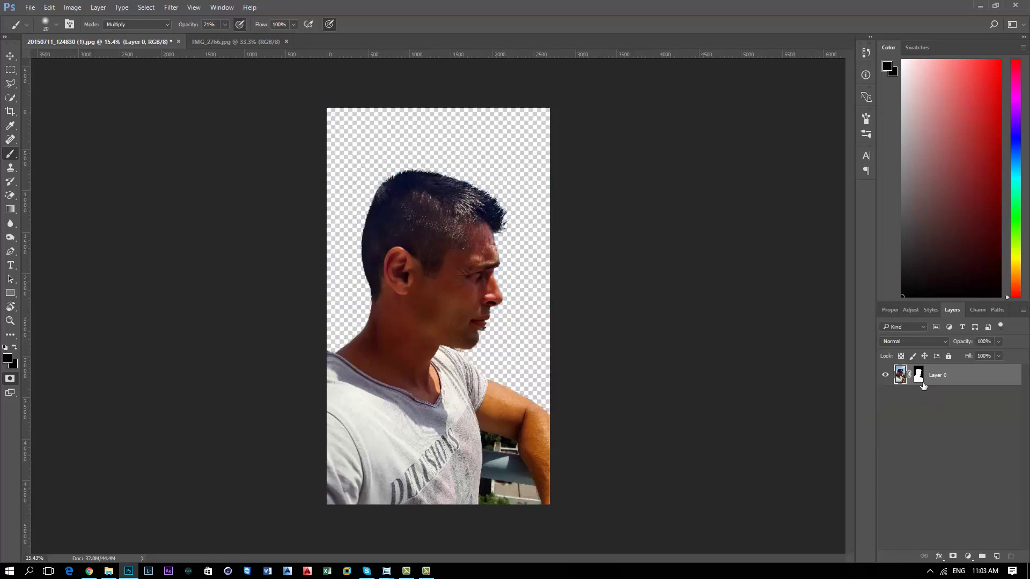
Disable the layer mask to reveal the original sky.
right_click(919, 375)
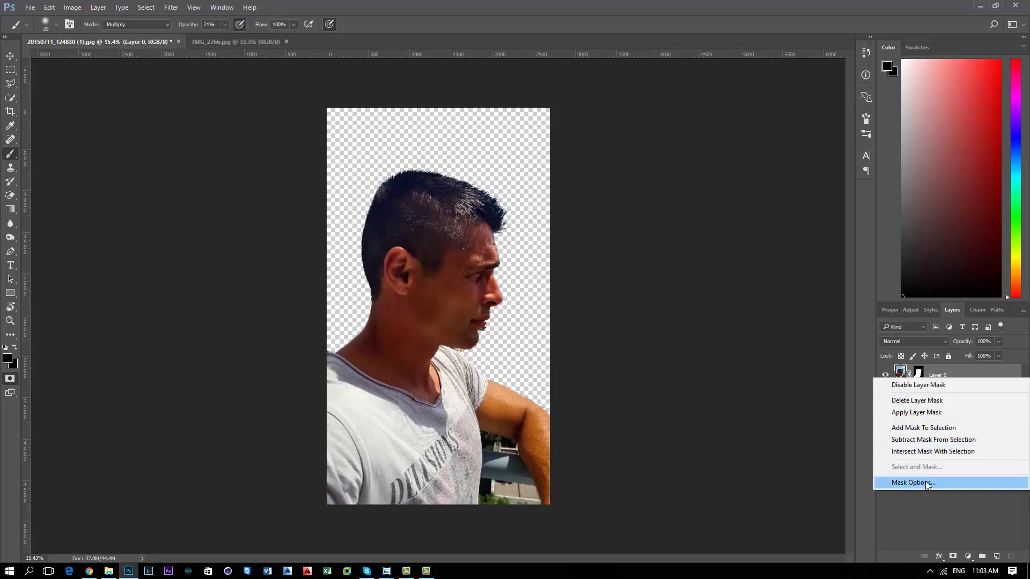
left_click(954, 371)
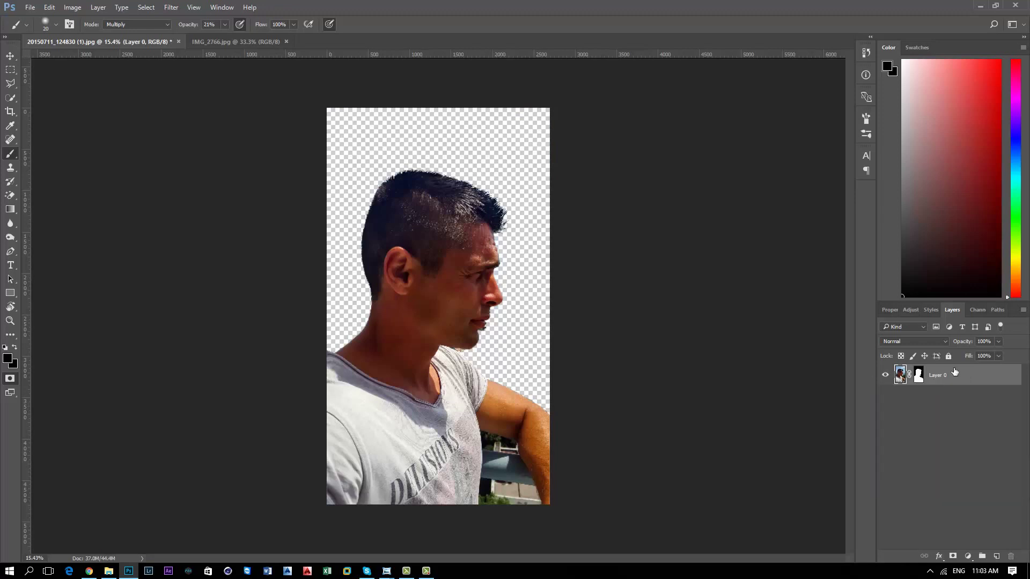
right_click(903, 378)
left_click(908, 390)
right_click(922, 377)
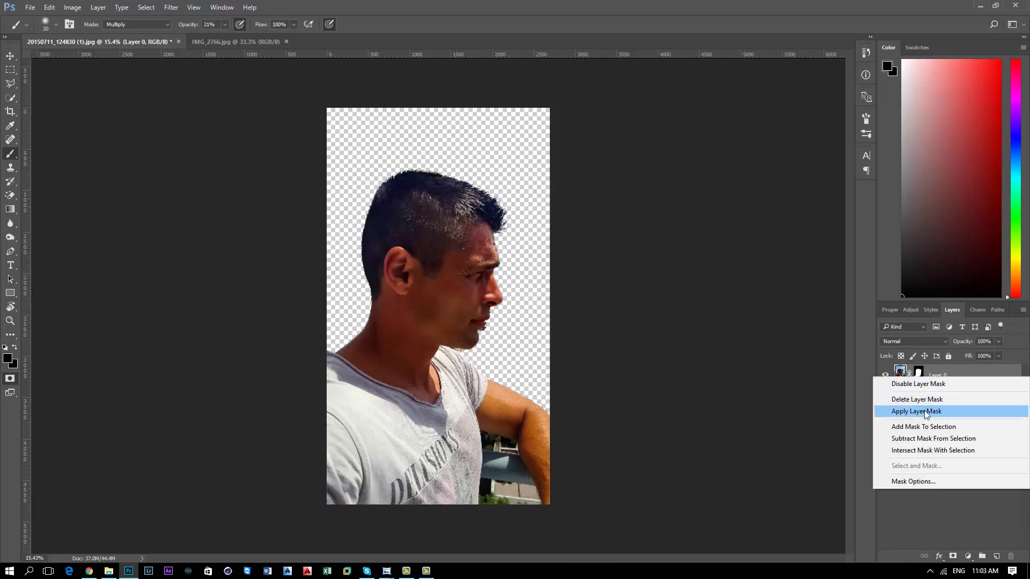
left_click(925, 386)
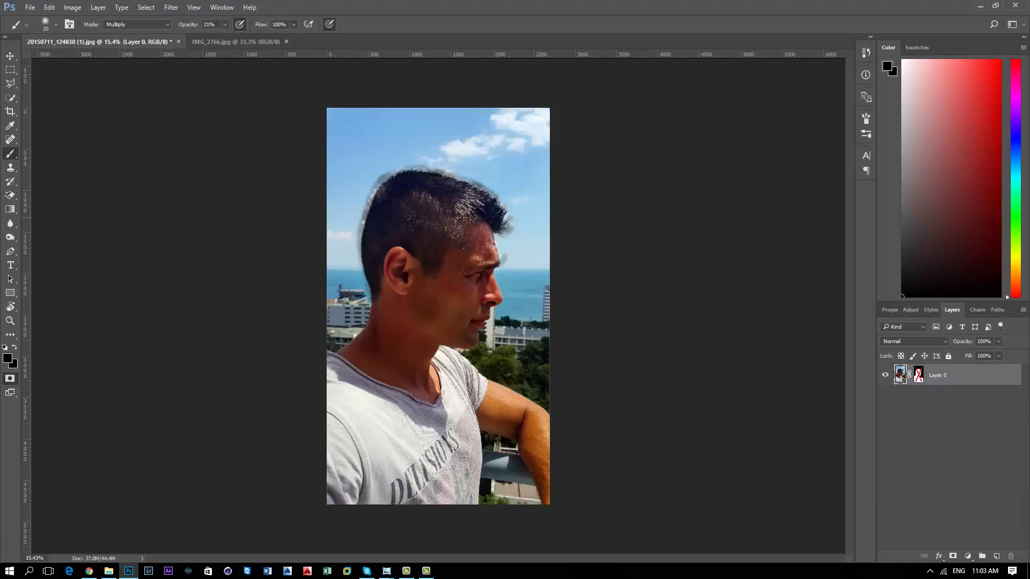
Re-enable the layer mask to restore the transparent hair cutout.
scroll(375, 177, "up", 1, "alt")
scroll(346, 155, "up", 1, "alt")
scroll(346, 161, "up", 1, "alt")
scroll(349, 177, "up", 1, "alt")
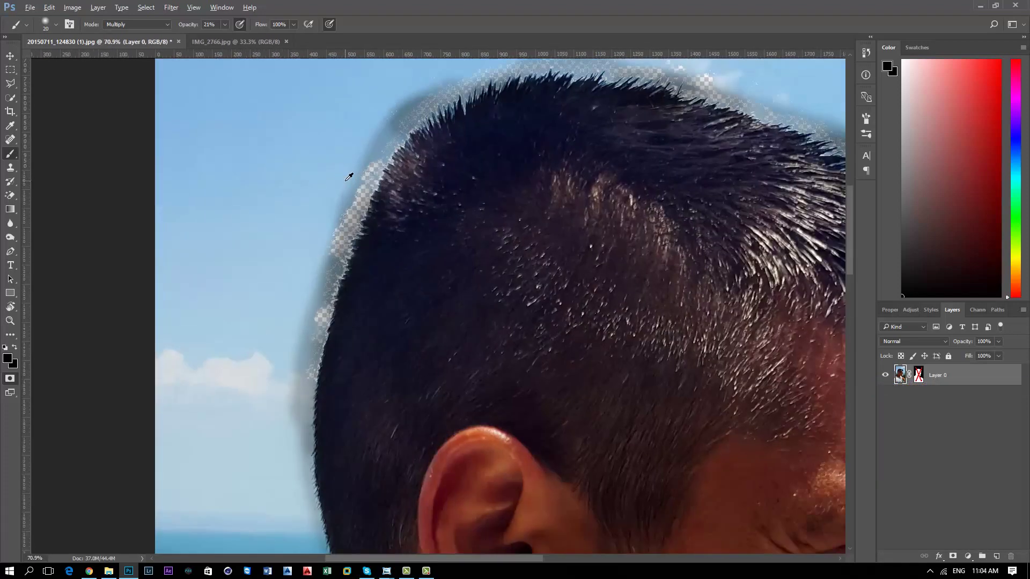
left_click(920, 376)
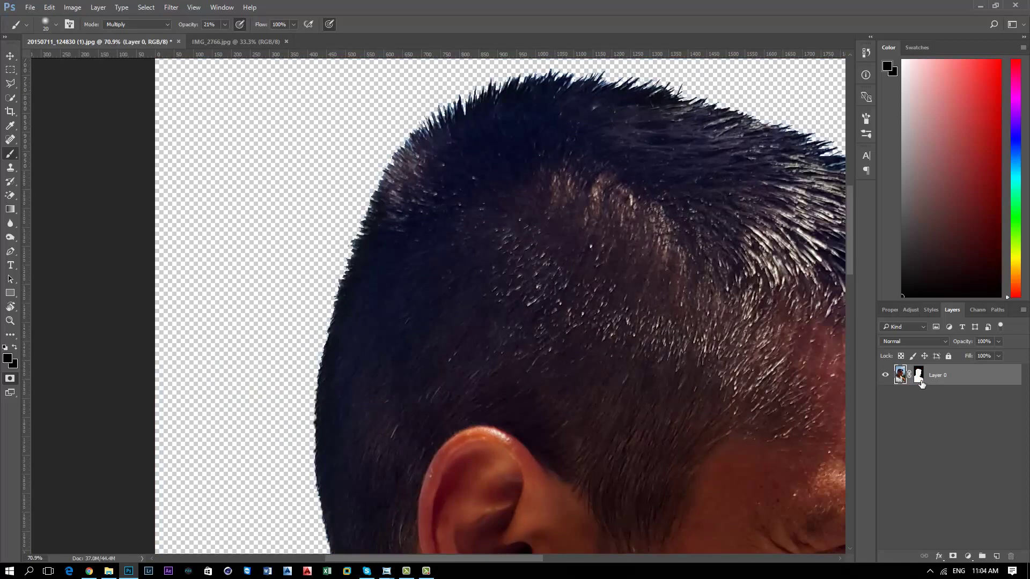
Create a new 1920×1080 document and unlock its background layer.
left_click(231, 41)
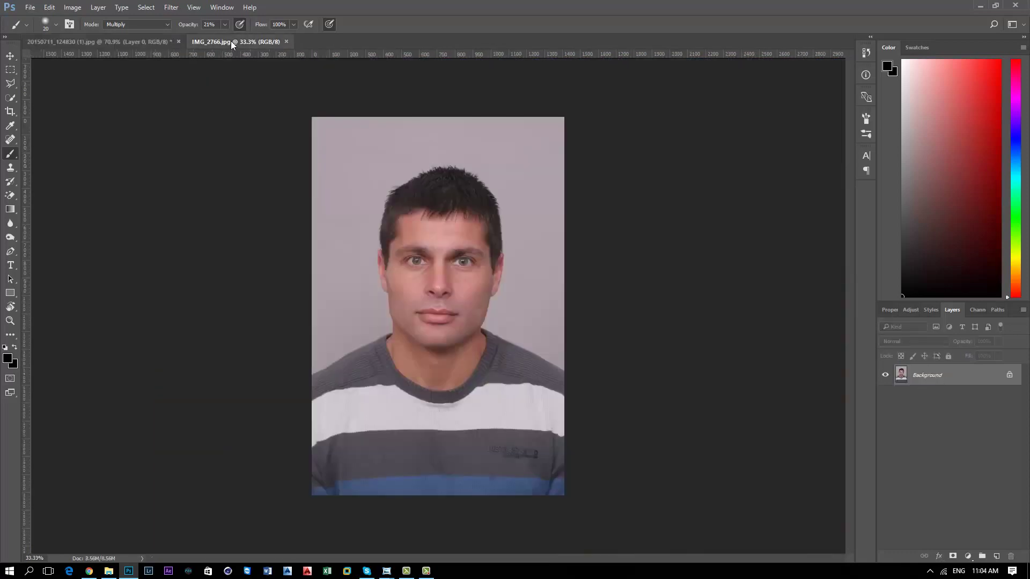
left_click(30, 8)
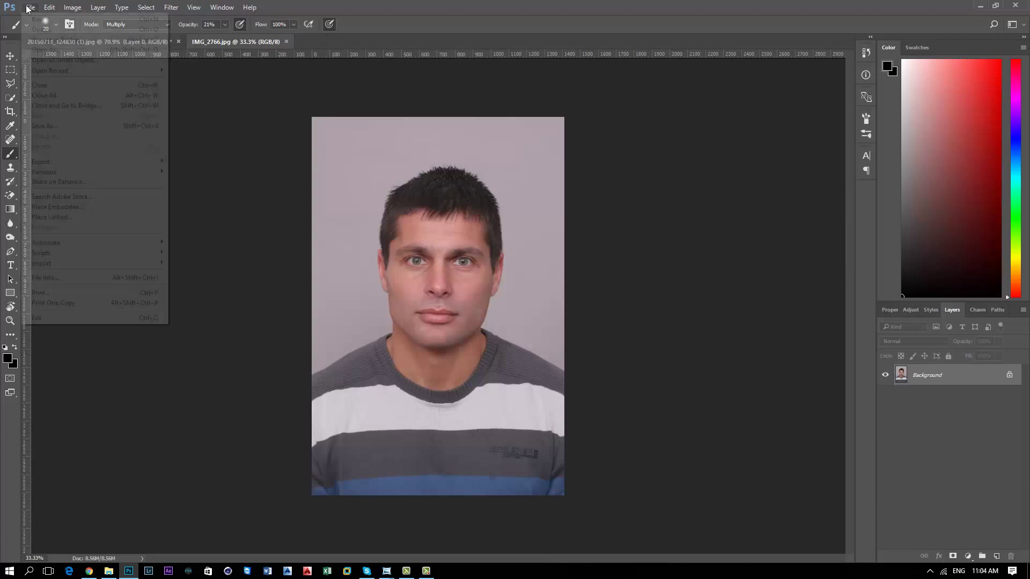
left_click(34, 19)
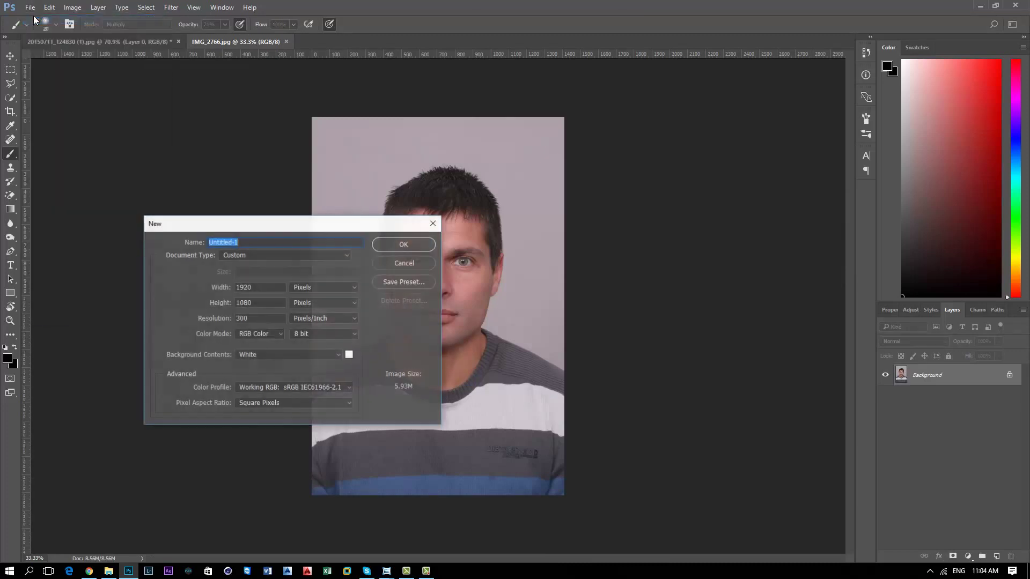
left_click(391, 244)
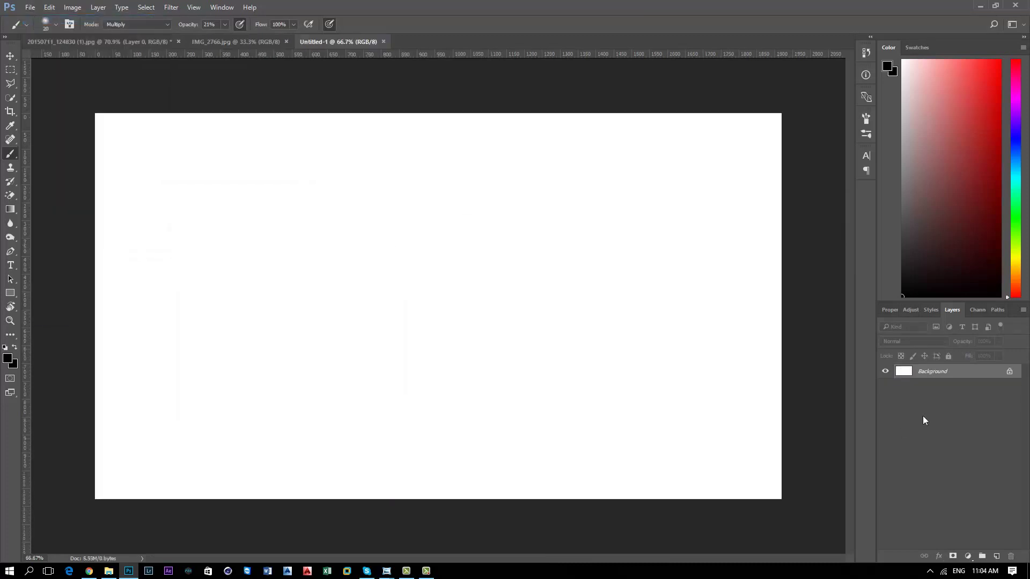
left_click(1008, 371)
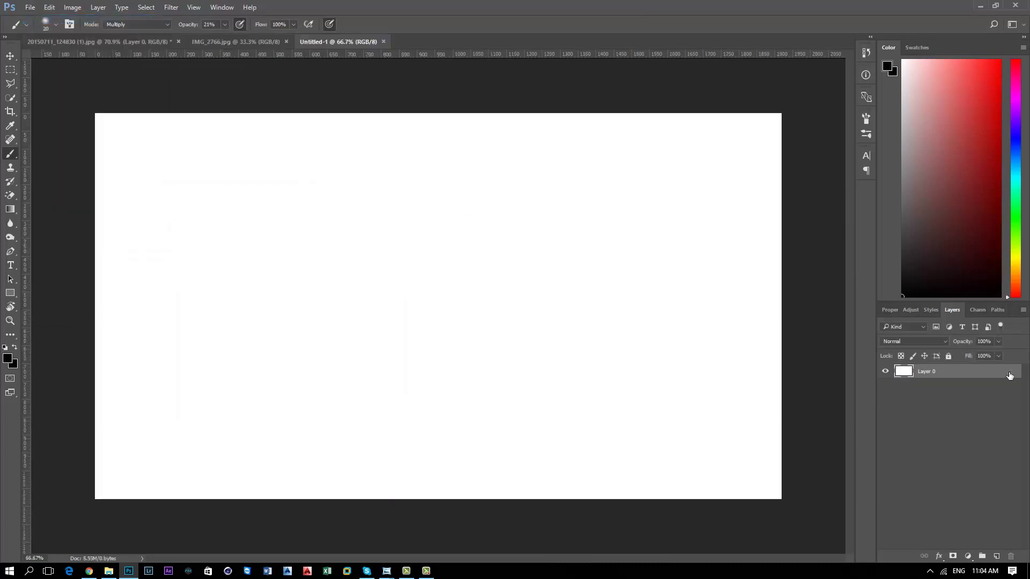
Drag the masked cut-out layer from IMG_2766.jpg into Untitled-1 with the Move tool.
left_click(198, 41)
left_click_drag(122, 42, 503, 177)
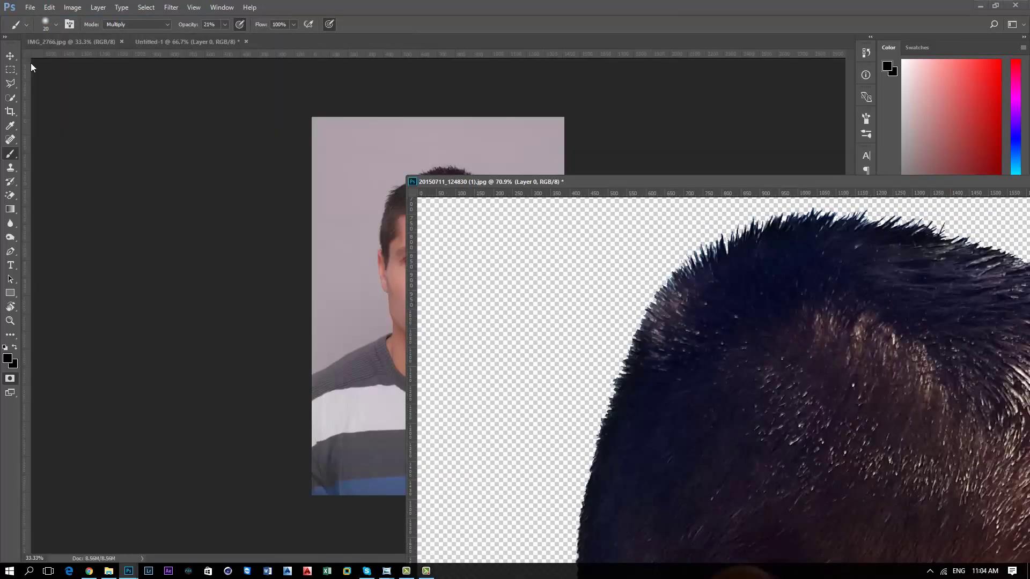
left_click(10, 55)
mouse_move(670, 375)
left_mouse_down()
mouse_move(343, 227)
mouse_move(501, 271)
left_mouse_up()
mouse_move(185, 67)
left_mouse_down()
mouse_move(351, 263)
mouse_move(365, 327)
left_mouse_up()
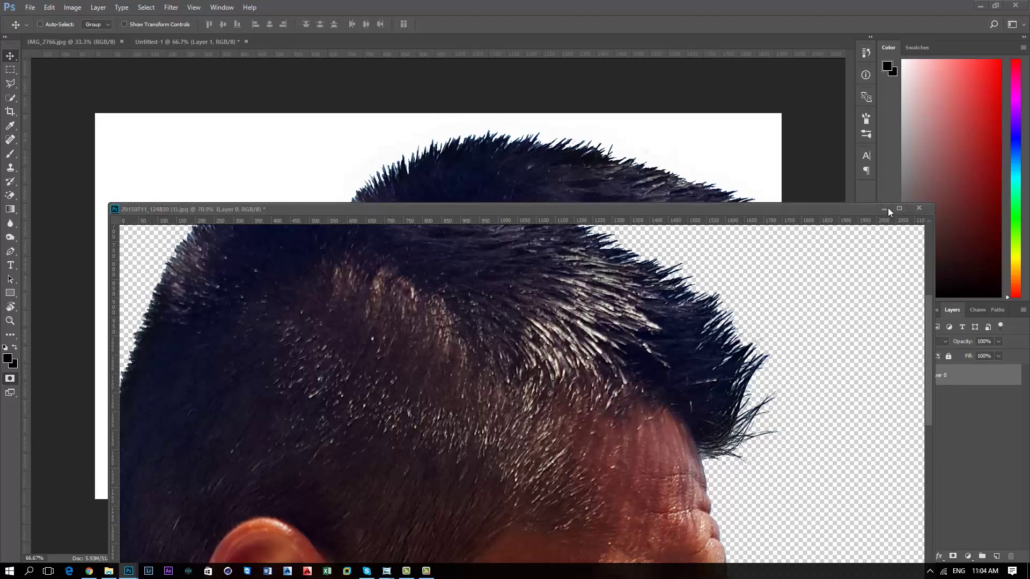
left_click(884, 208)
scroll(456, 322, "down", 5)
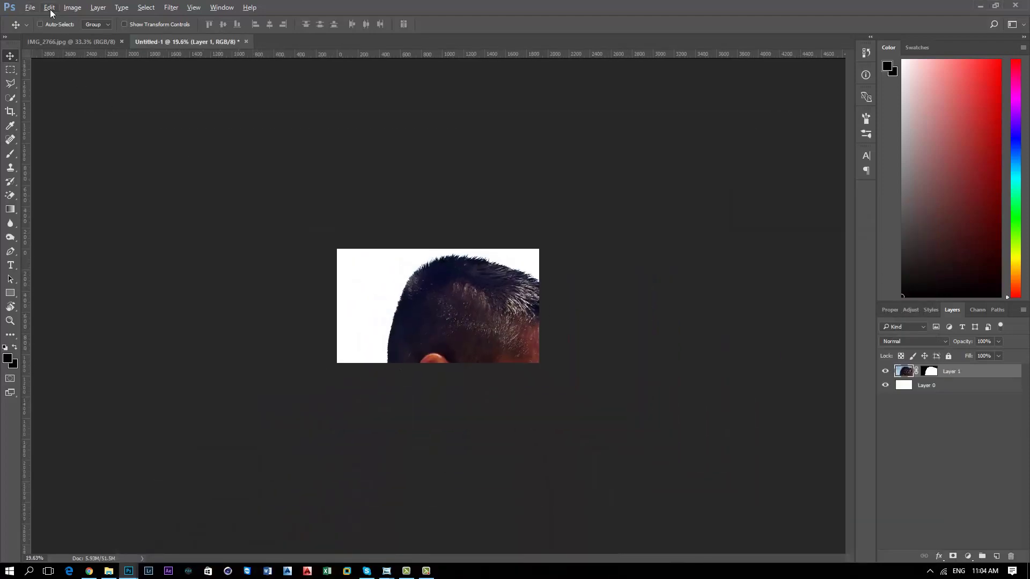
Free Transform the cut-out to about 40% and position the head on the white canvas.
left_click(50, 10)
left_click(82, 227)
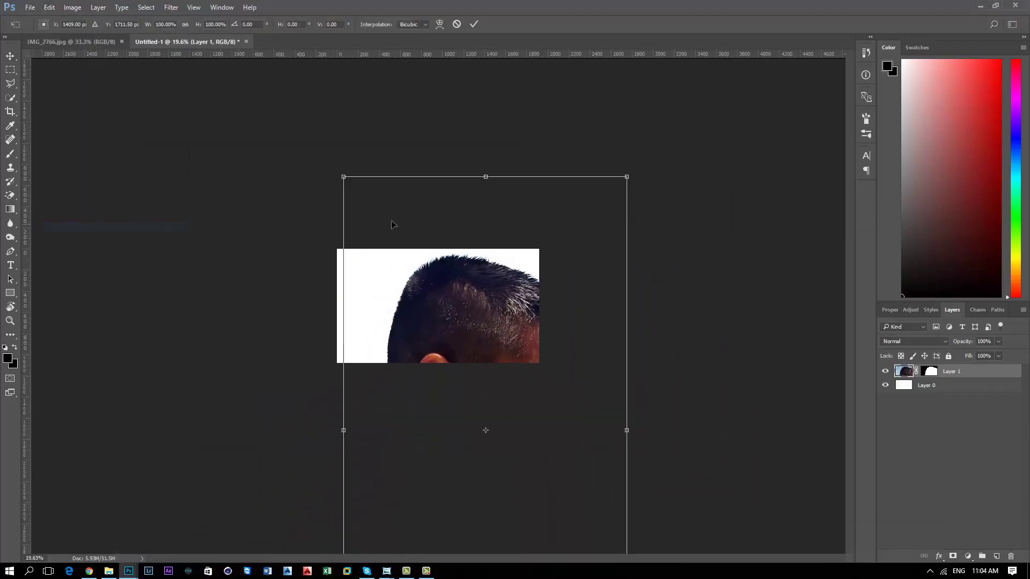
left_click_drag(629, 175, 456, 483)
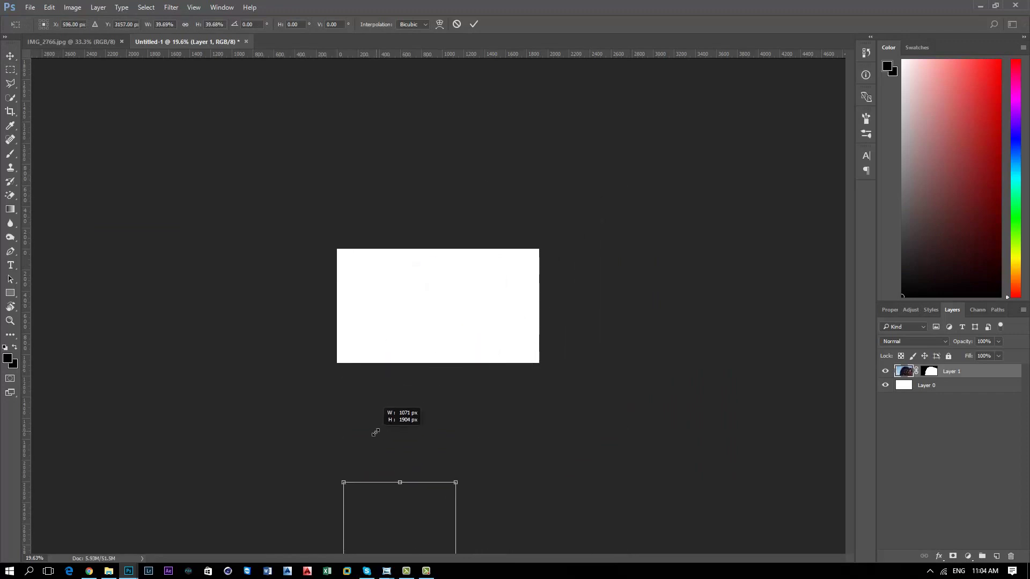
mouse_move(412, 520)
left_mouse_down()
mouse_move(422, 290)
mouse_move(434, 260)
mouse_move(404, 267)
left_mouse_up()
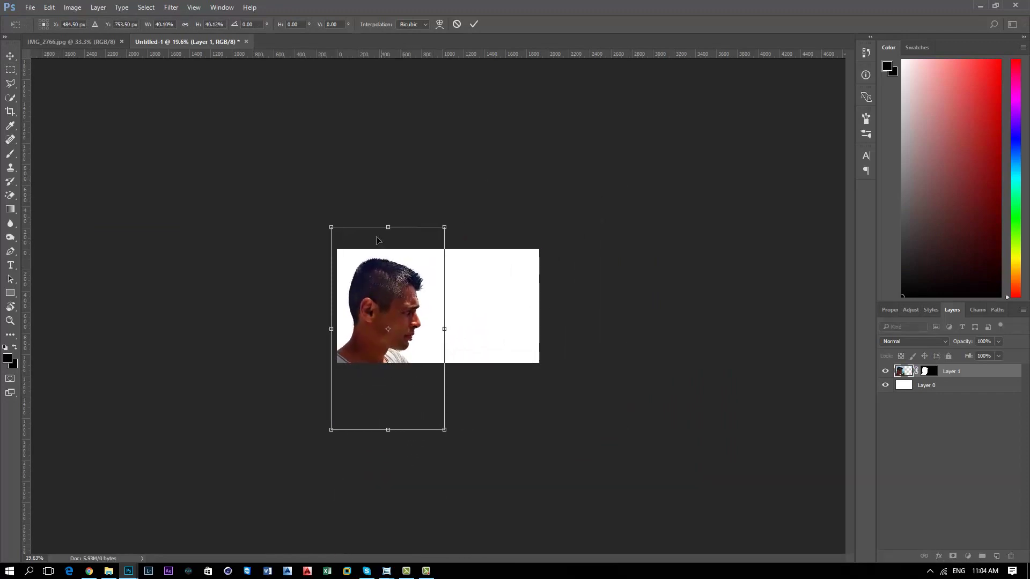
left_click(9, 55)
Apply the transform and give the white background layer a blue Color Overlay.
left_click(471, 214)
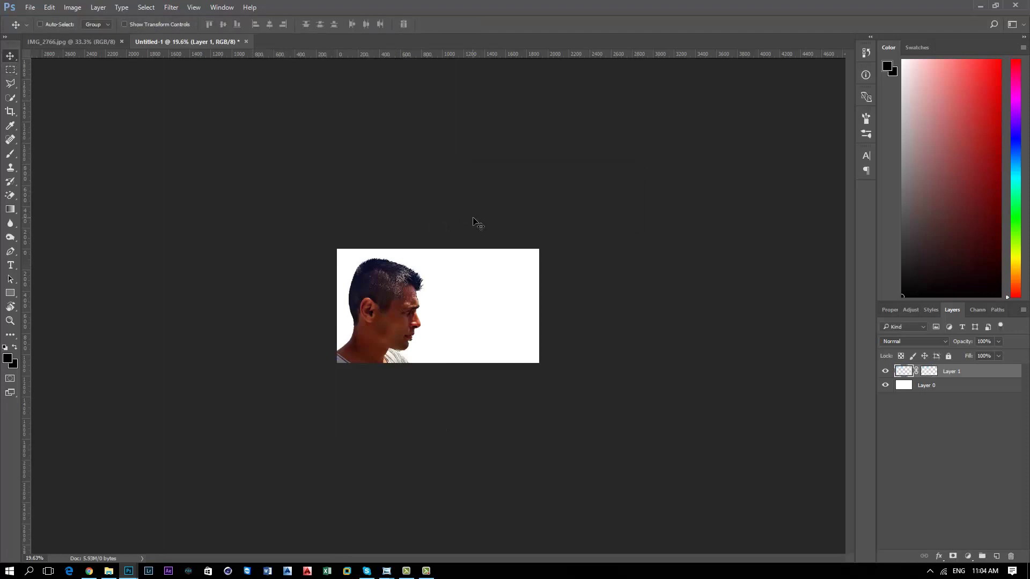
double_click(968, 389)
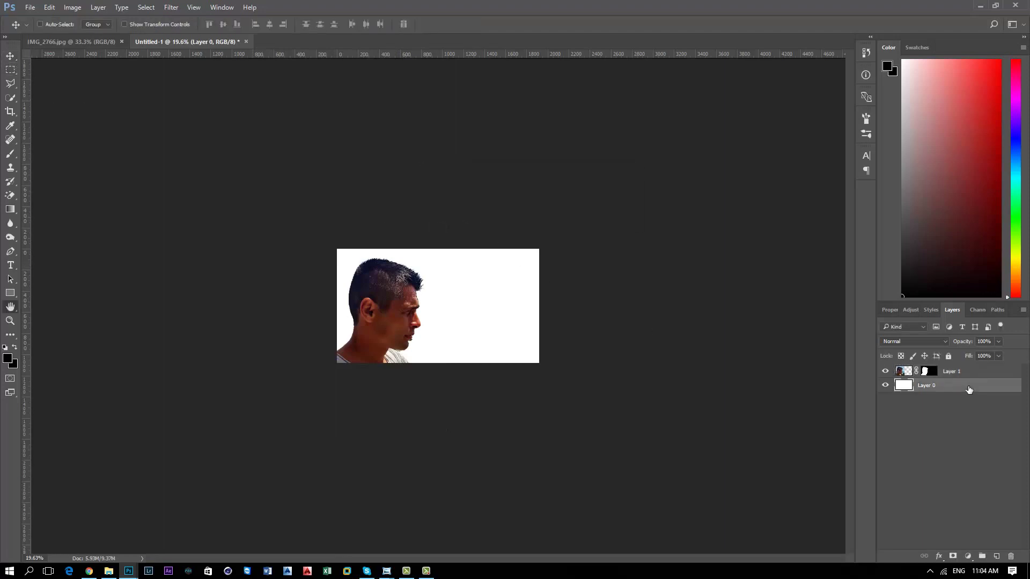
left_click(548, 218)
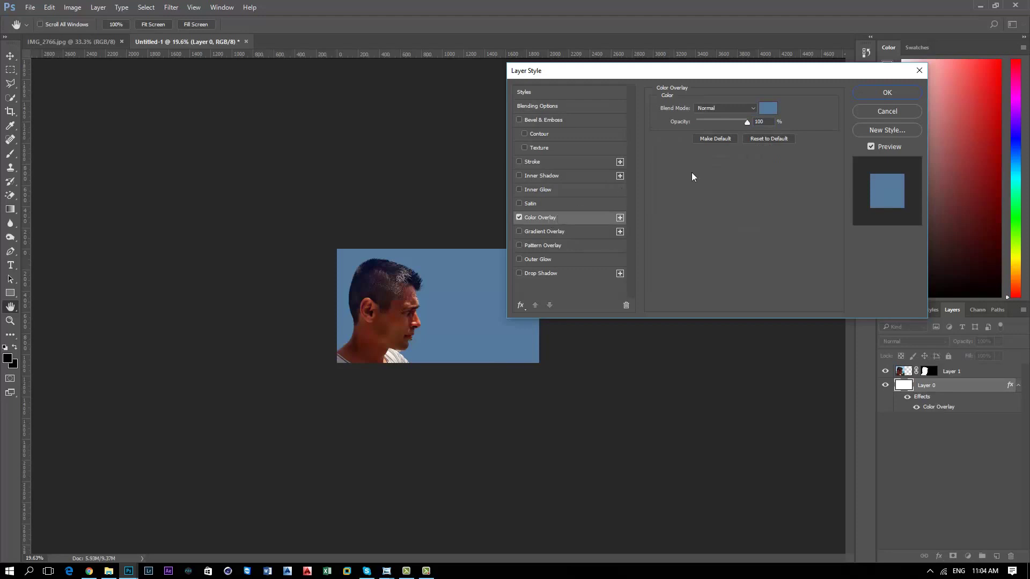
left_click(877, 95)
scroll(405, 313, "up", 1)
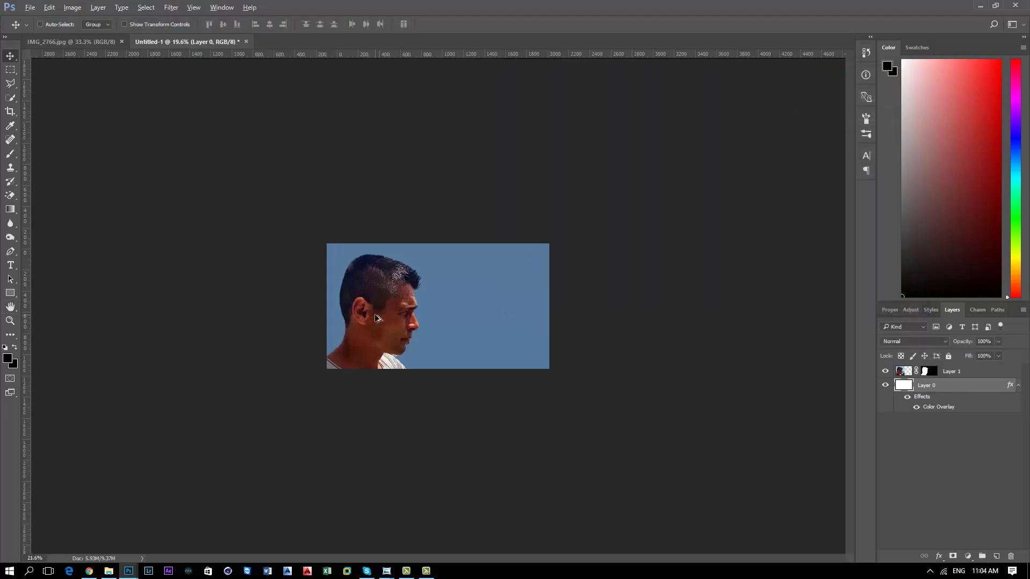
scroll(333, 300, "up", 2)
scroll(259, 283, "up", 2)
scroll(260, 283, "up", 2)
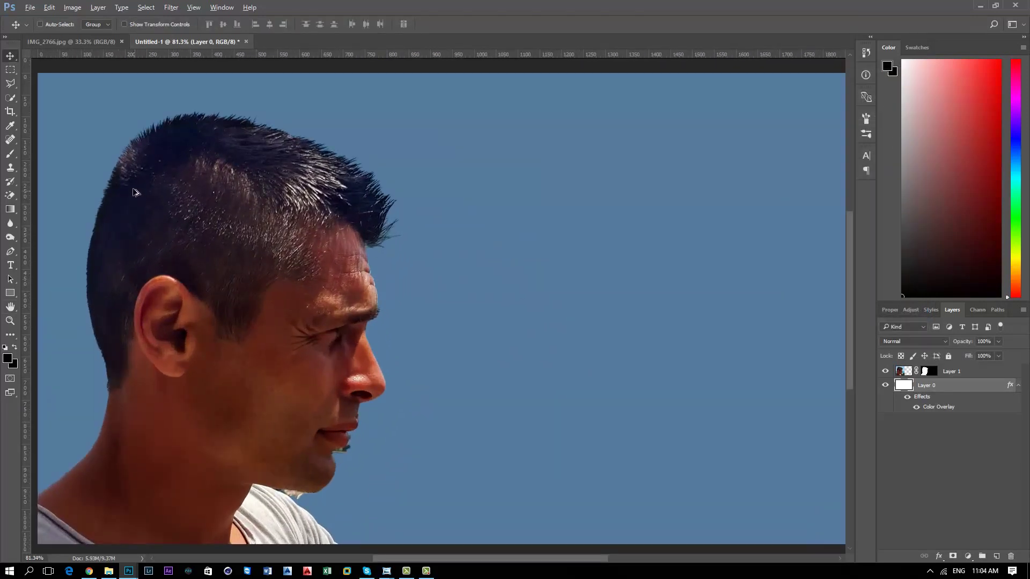
scroll(134, 192, "up", 1)
scroll(123, 188, "up", 2)
scroll(120, 186, "down", 1)
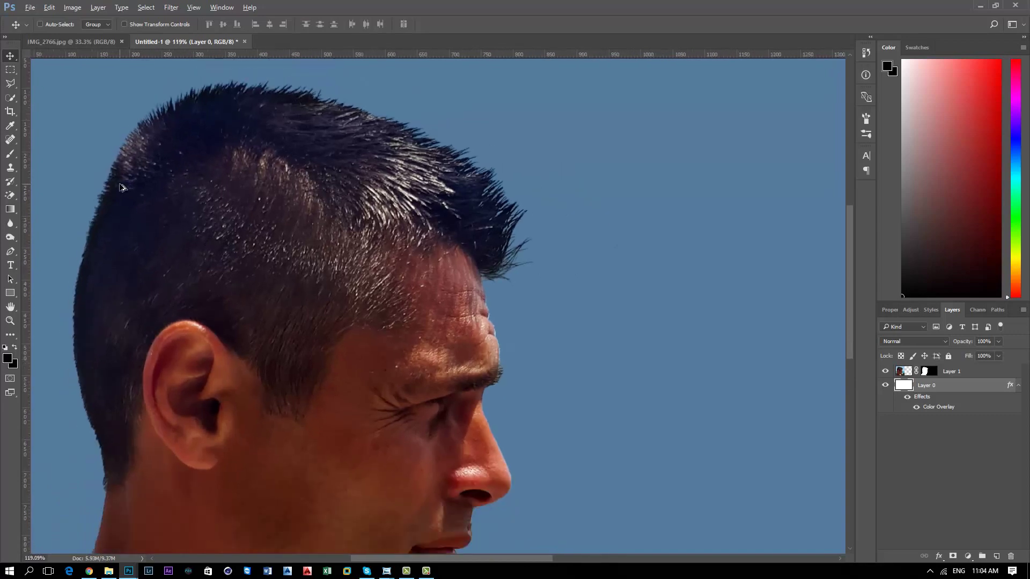
scroll(120, 186, "down", 2)
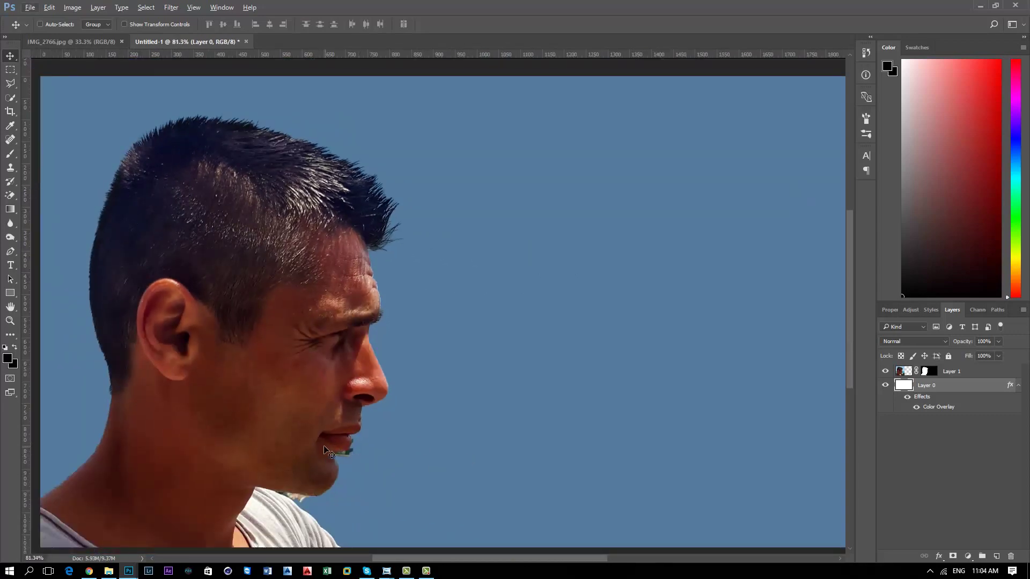
Select the Eraser Tool with Layer 1 targeted, checking its brush size.
left_click(12, 197)
left_click(53, 195)
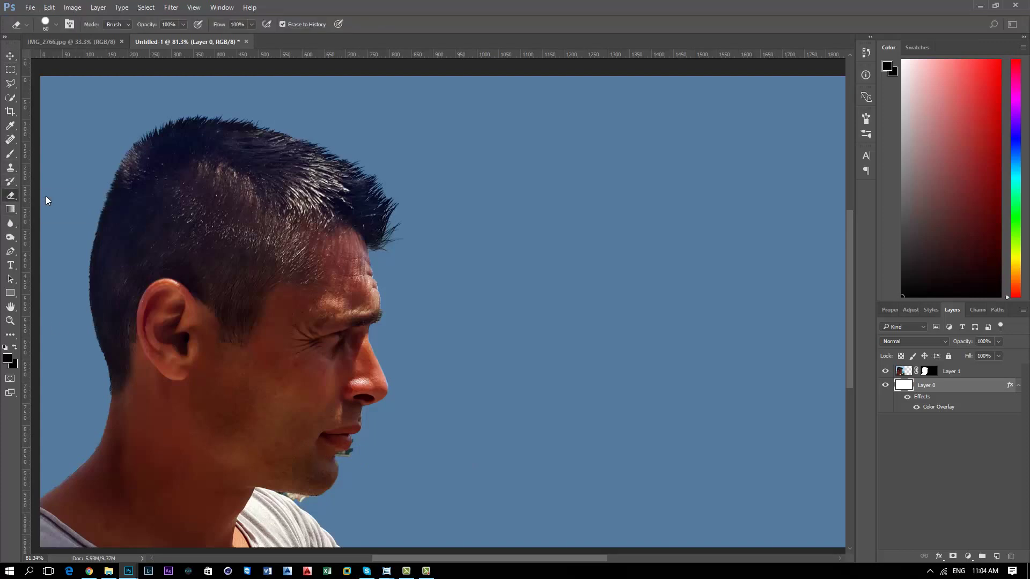
left_click(943, 376)
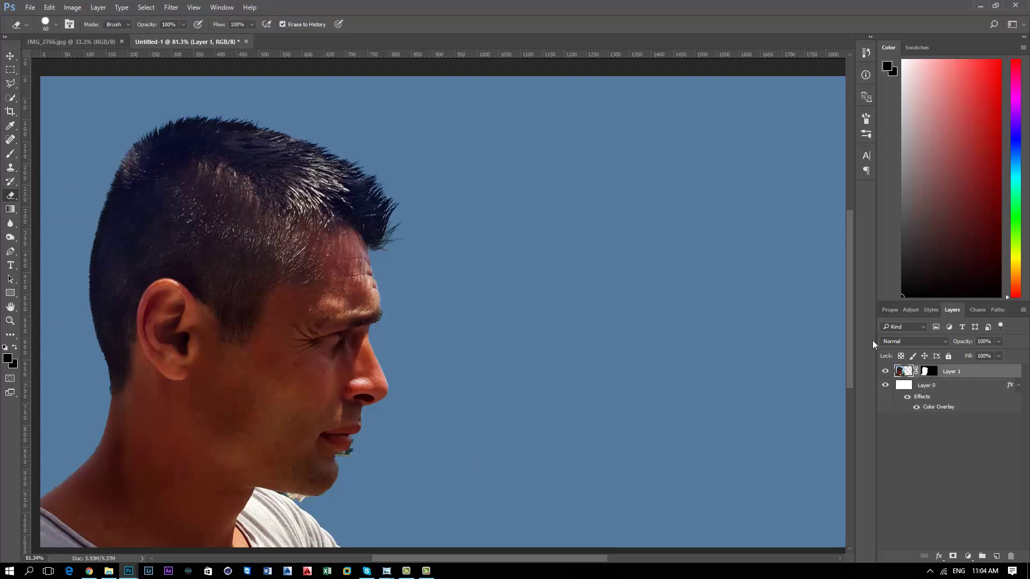
left_click(55, 22)
Try erasing the background speck at the chin directly, then undo it.
key("Return")
scroll(394, 455, "up", 5)
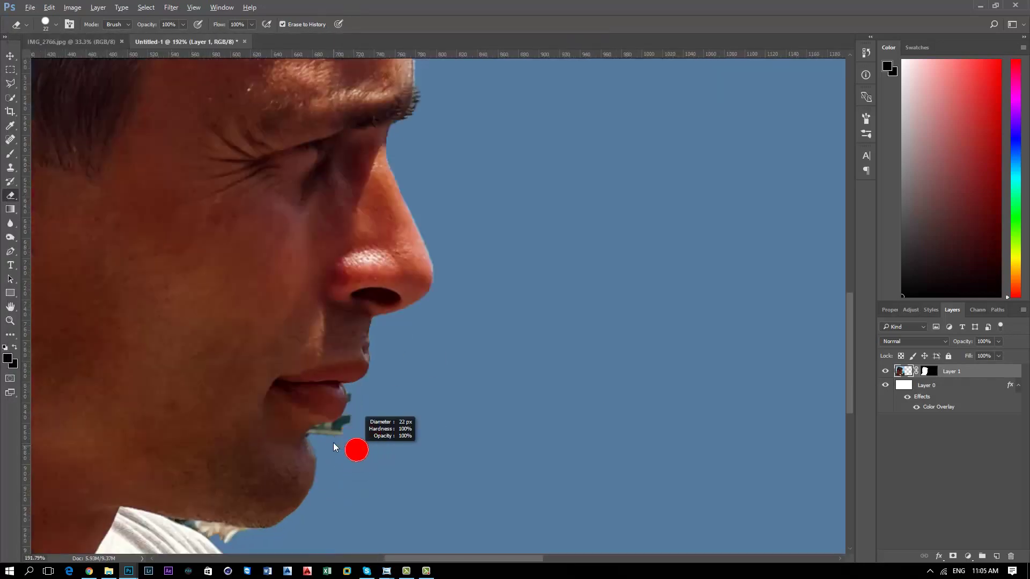
left_click_drag(329, 430, 347, 429)
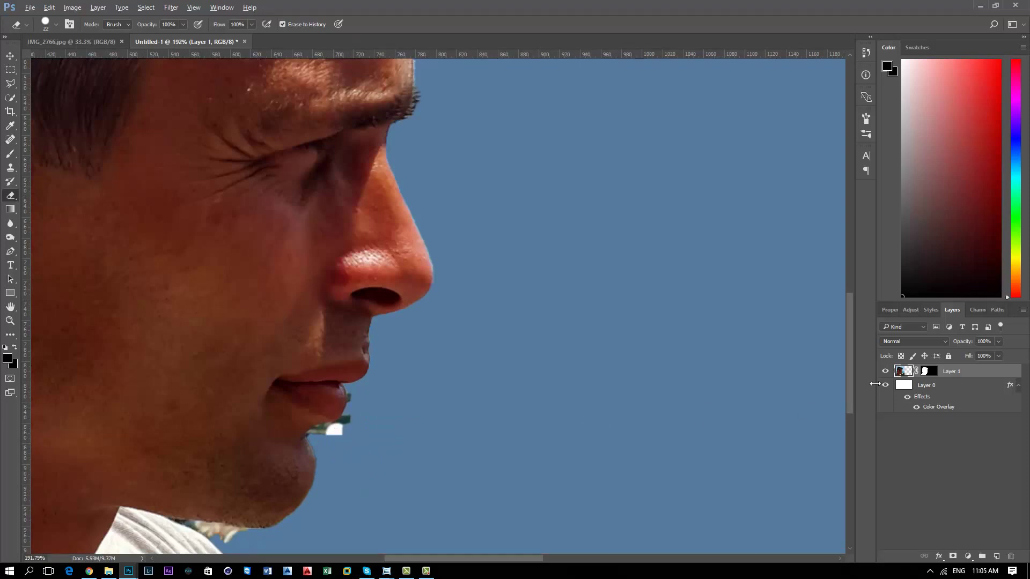
key("ctrl+z")
On Layer 1's mask, paint black with a small brush along the lip and chin fringe.
left_click(932, 376)
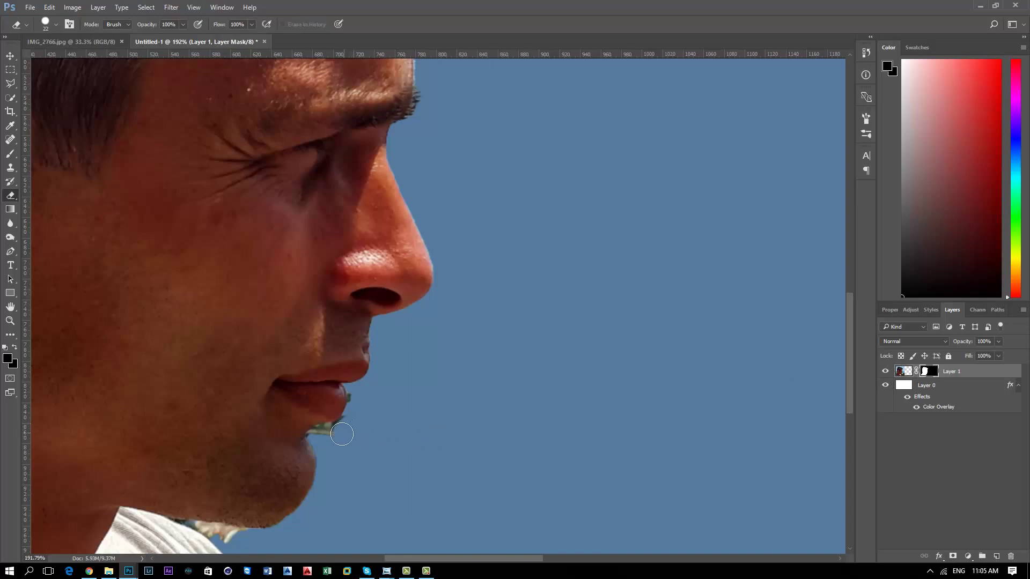
scroll(342, 434, "up", 5)
left_click_drag(326, 425, 330, 424)
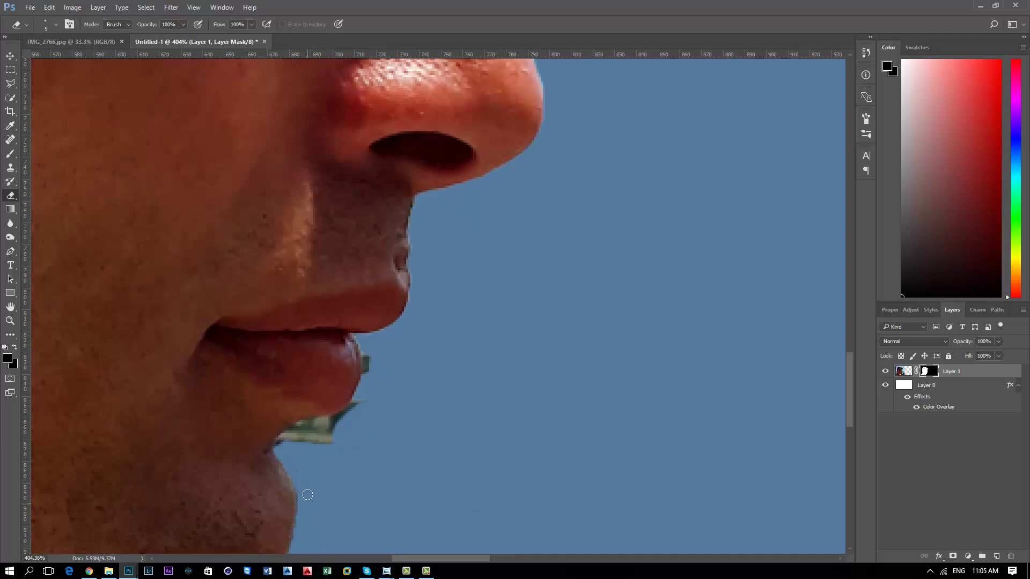
left_click_drag(279, 441, 370, 384)
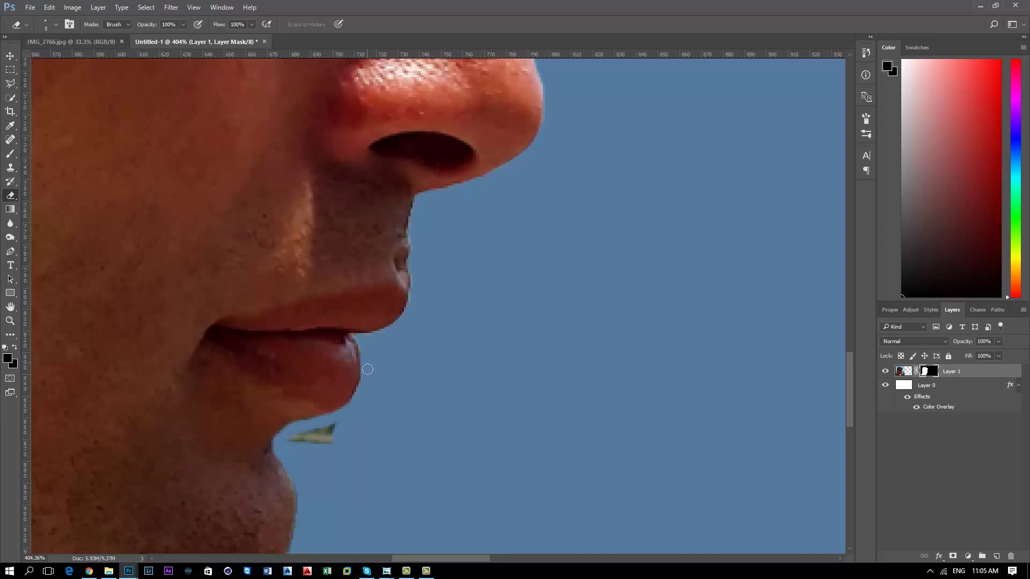
left_click_drag(310, 436, 298, 436)
Resize the brush slightly larger for touching up the collar edge below the chin.
scroll(441, 460, "down", 2)
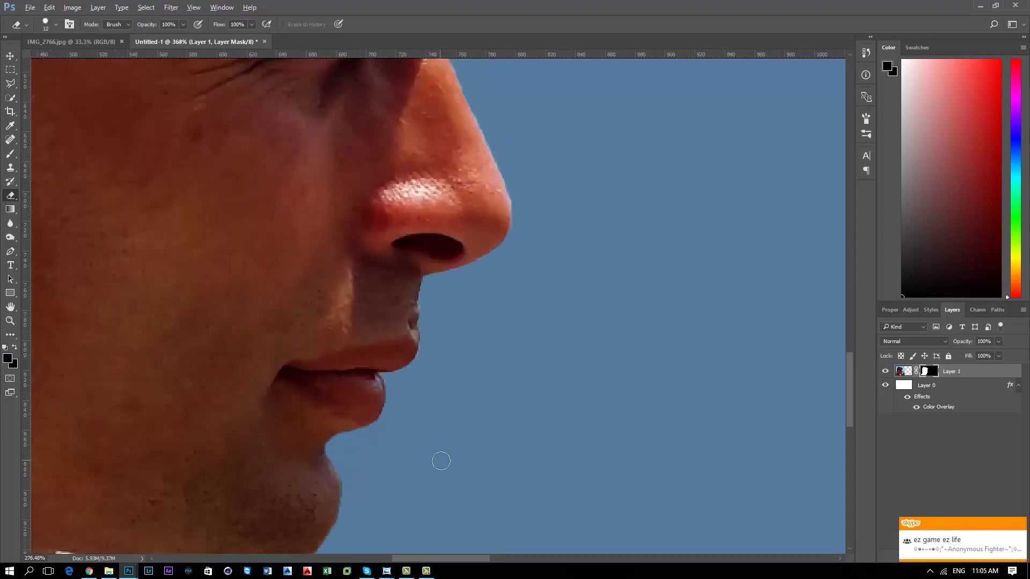
scroll(444, 464, "down", 2)
scroll(443, 465, "down", 1)
scroll(301, 539, "up", 2)
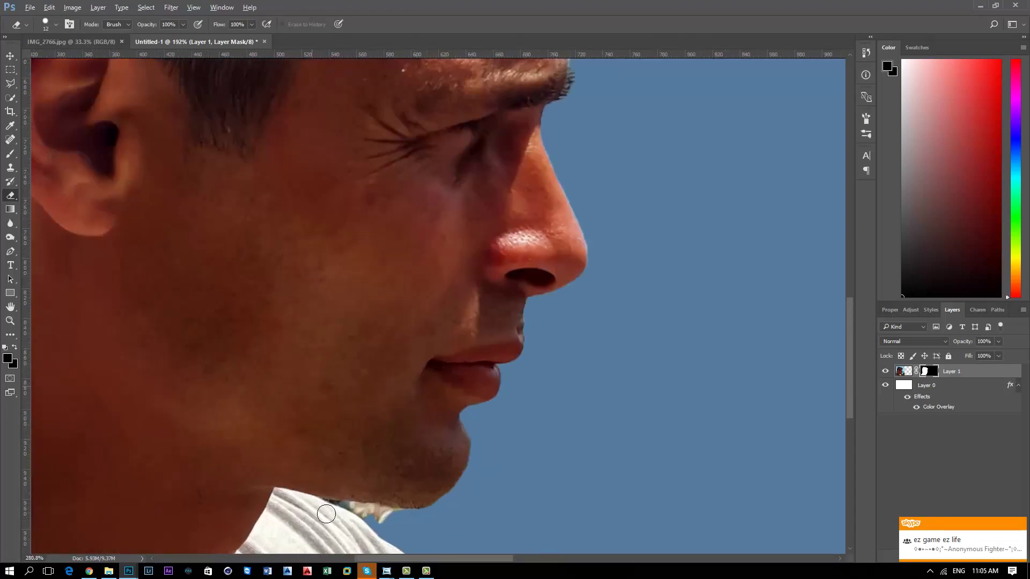
scroll(347, 481, "up", 2)
left_click_drag(341, 476, 338, 487)
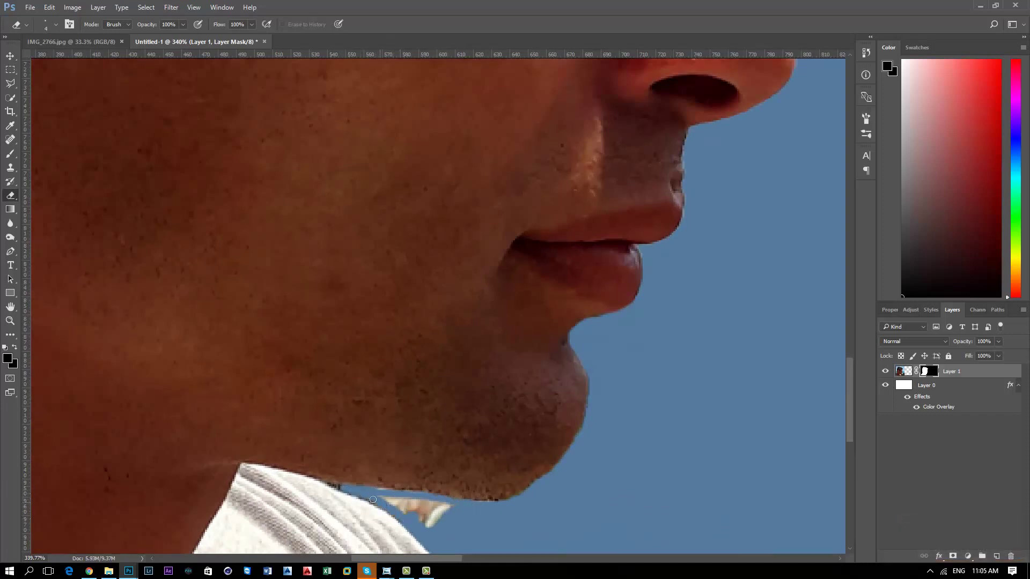
right_click(424, 518)
key("Escape")
mouse_move(401, 502)
left_mouse_down()
mouse_move(448, 509)
mouse_move(381, 496)
mouse_move(443, 524)
mouse_move(422, 508)
left_mouse_up()
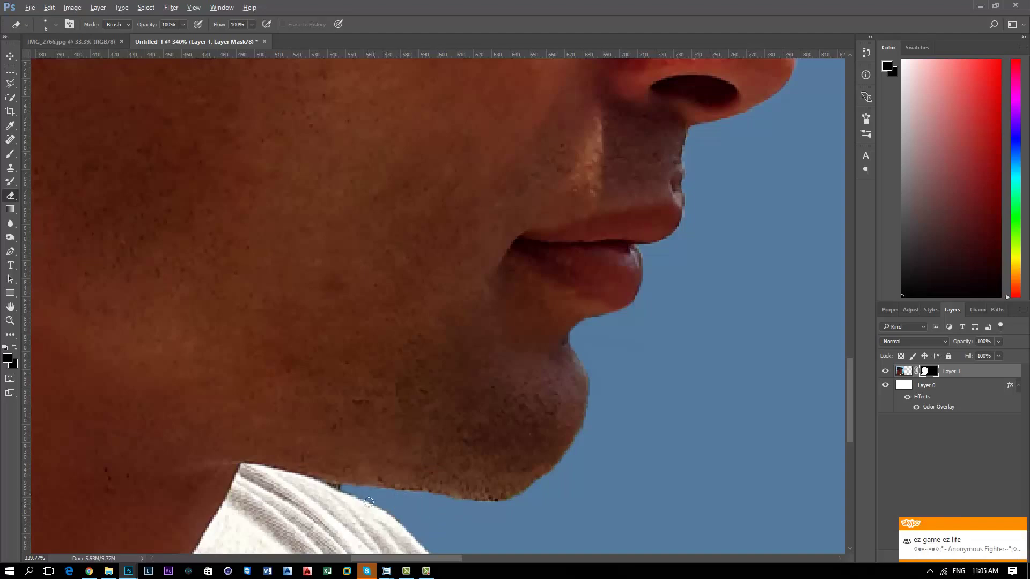
scroll(368, 502, "down", 3)
Zoom in and out to inspect the cleaned nape and profile edges.
scroll(321, 483, "down", 2)
scroll(214, 456, "down", 2)
scroll(91, 417, "up", 1)
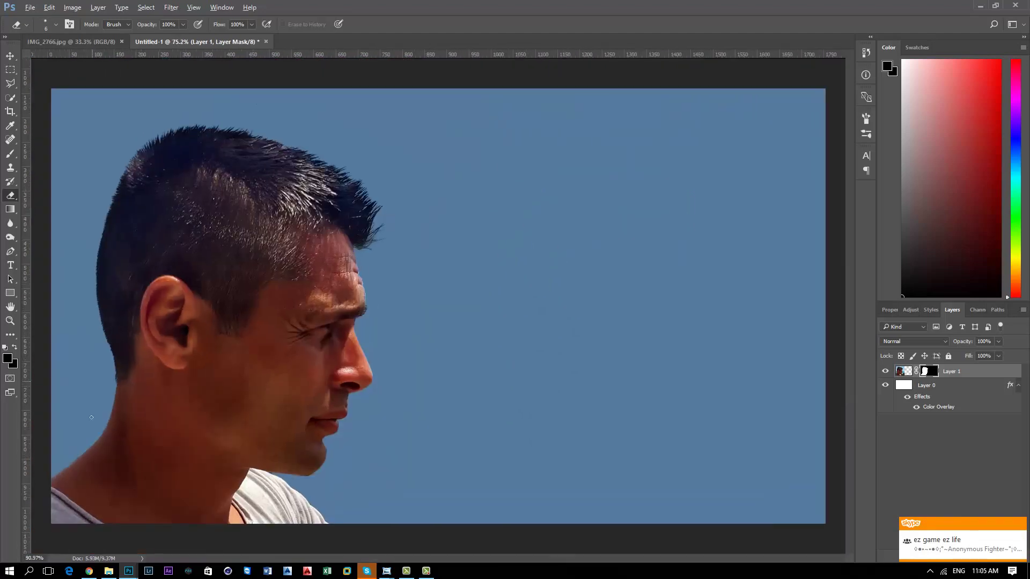
scroll(91, 418, "up", 2)
scroll(135, 318, "up", 2)
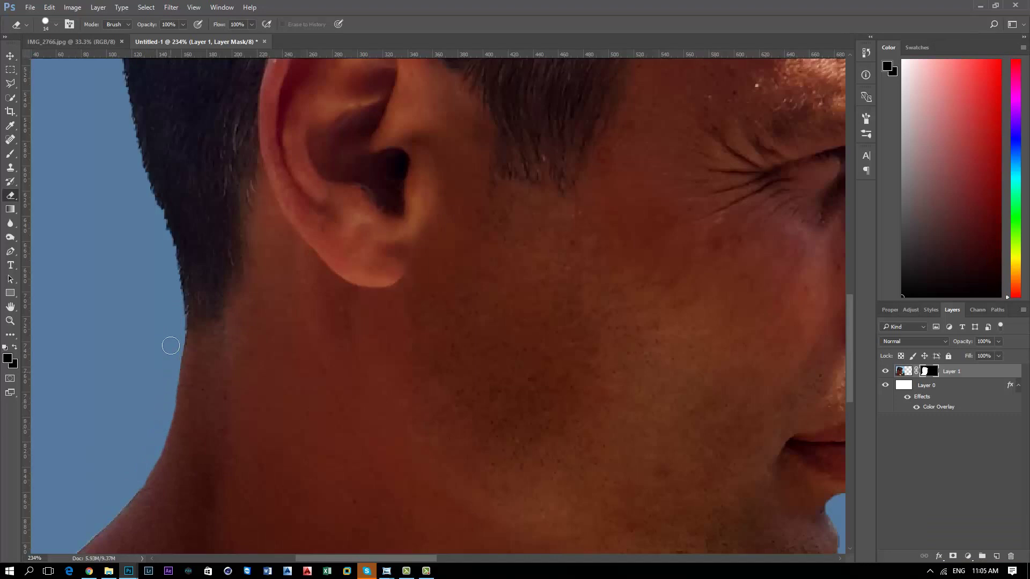
scroll(122, 399, "down", 5)
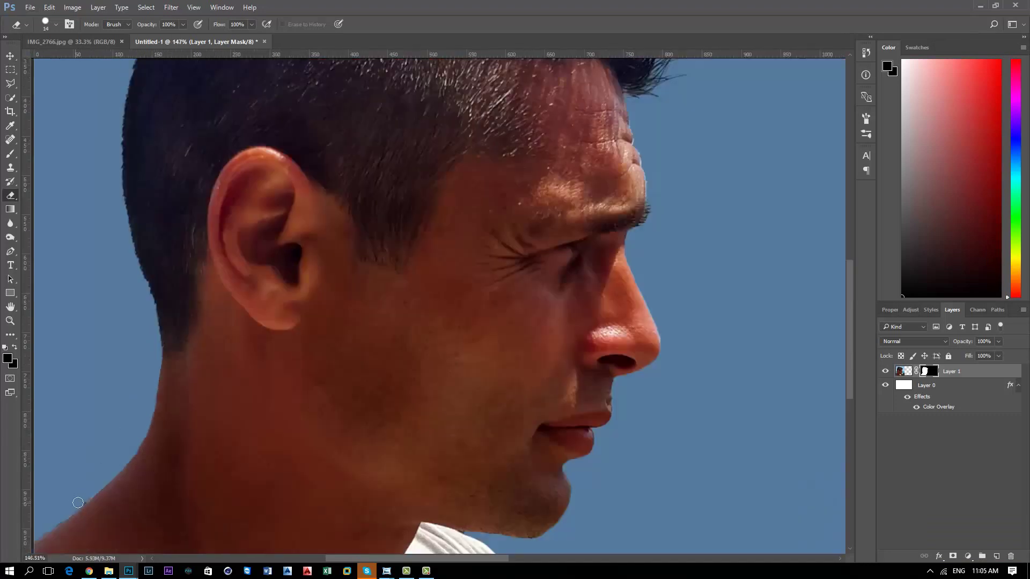
scroll(68, 507, "down", 5)
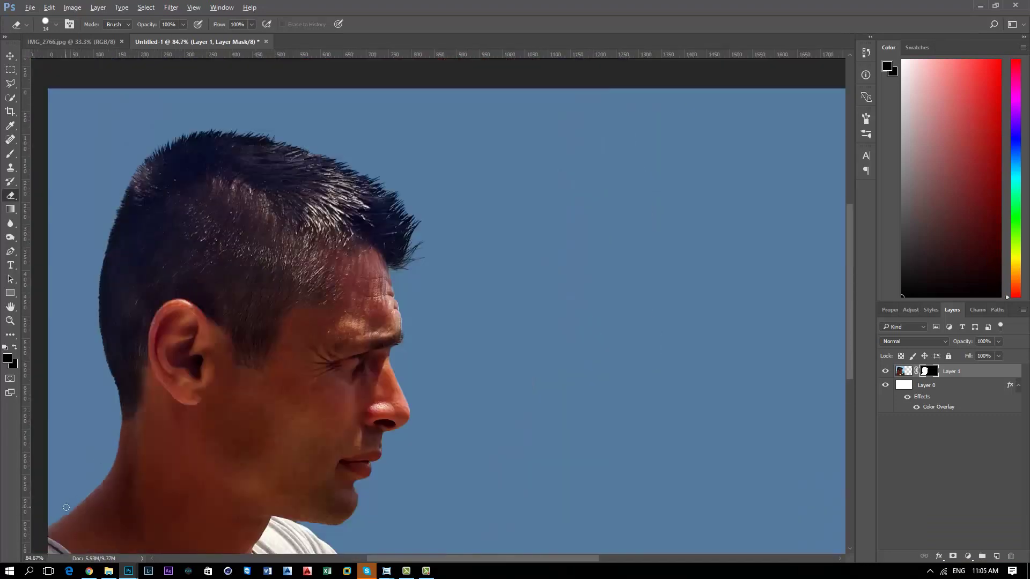
scroll(66, 508, "down", 3)
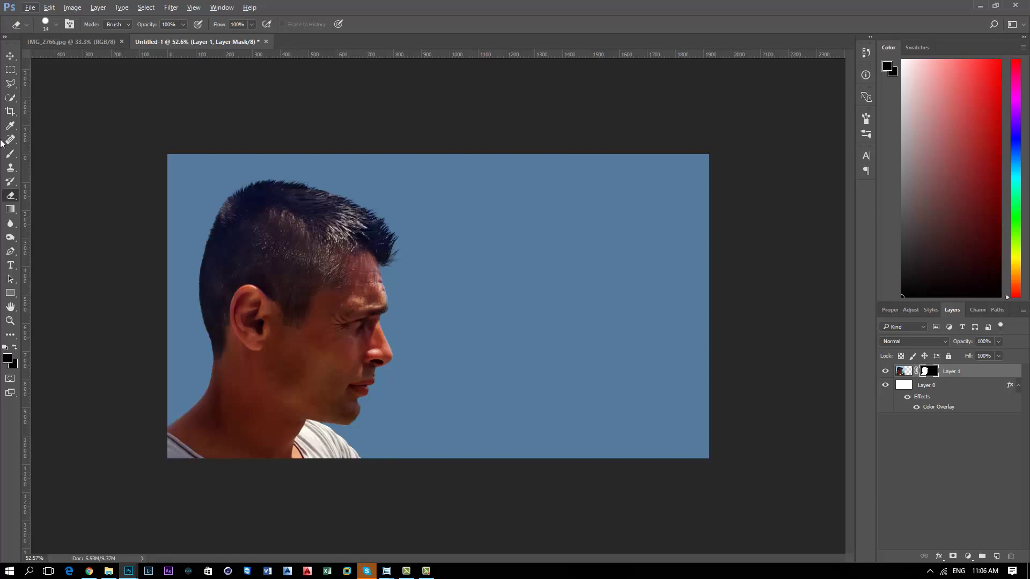
Close Untitled-1 without saving and unlock the portrait's Background as Layer 0.
left_click(266, 41)
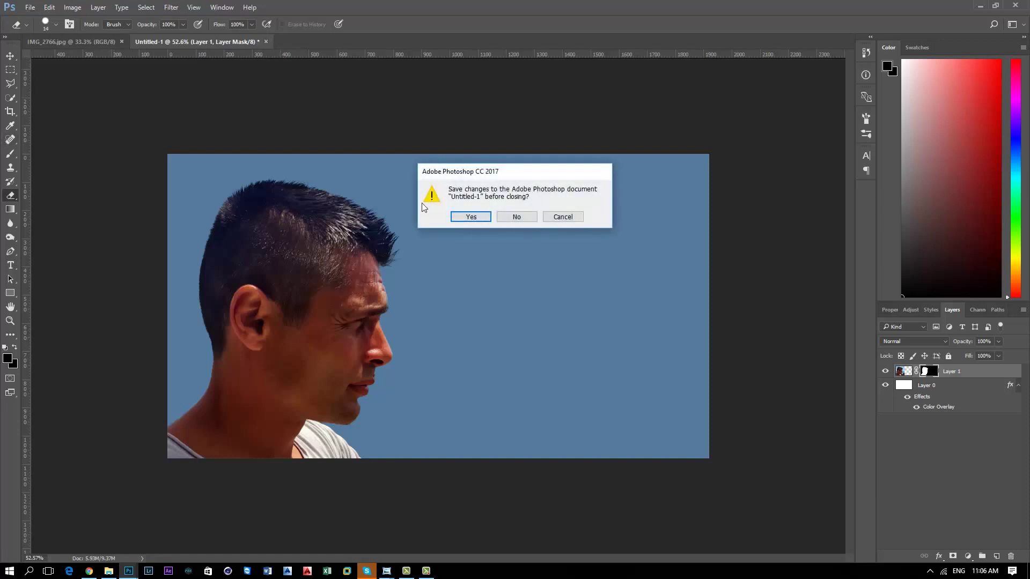
left_click(504, 220)
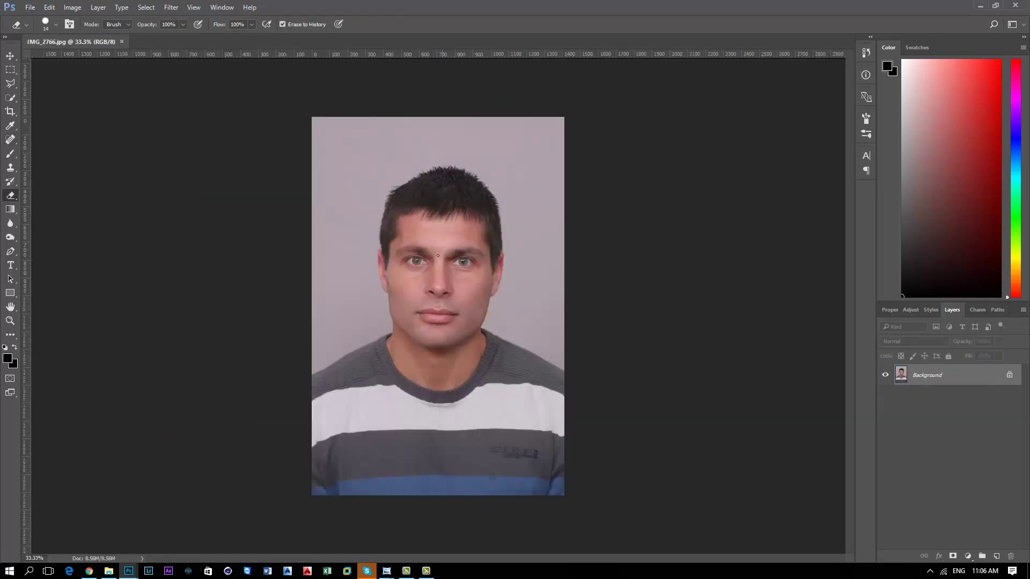
left_click(1009, 377)
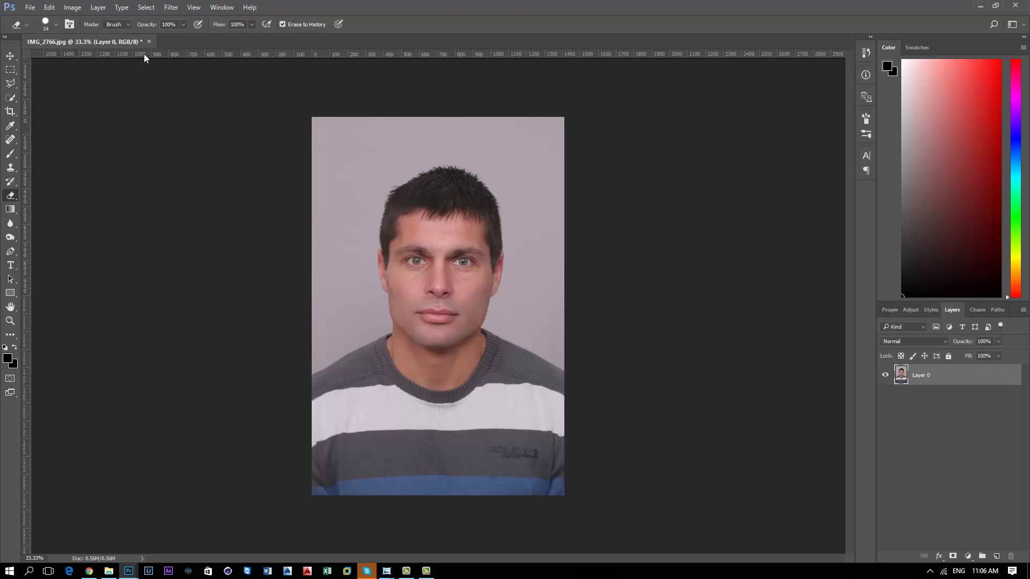
Choose the Background Eraser Tool from the eraser flyout.
left_click(75, 10)
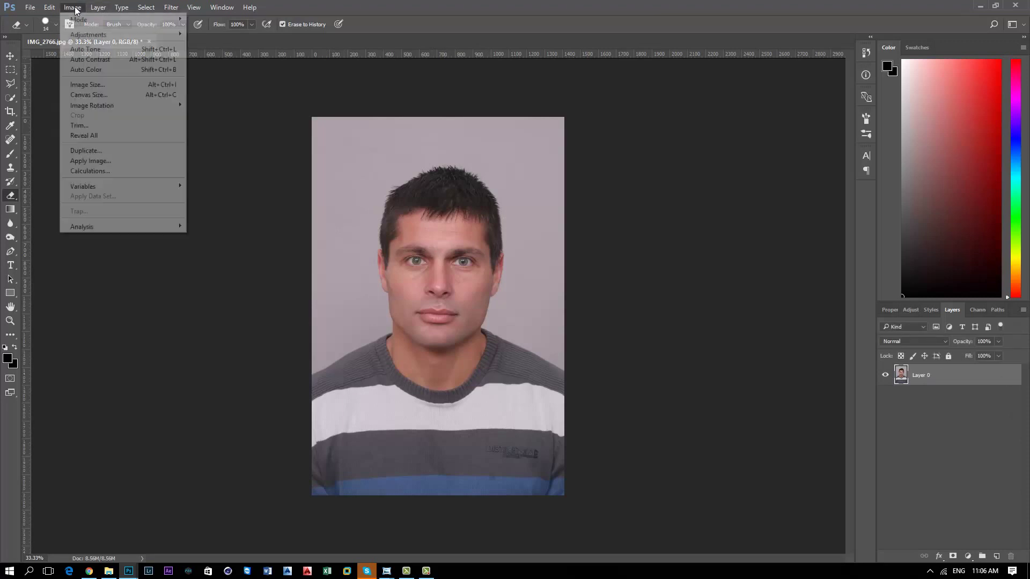
left_click(98, 49)
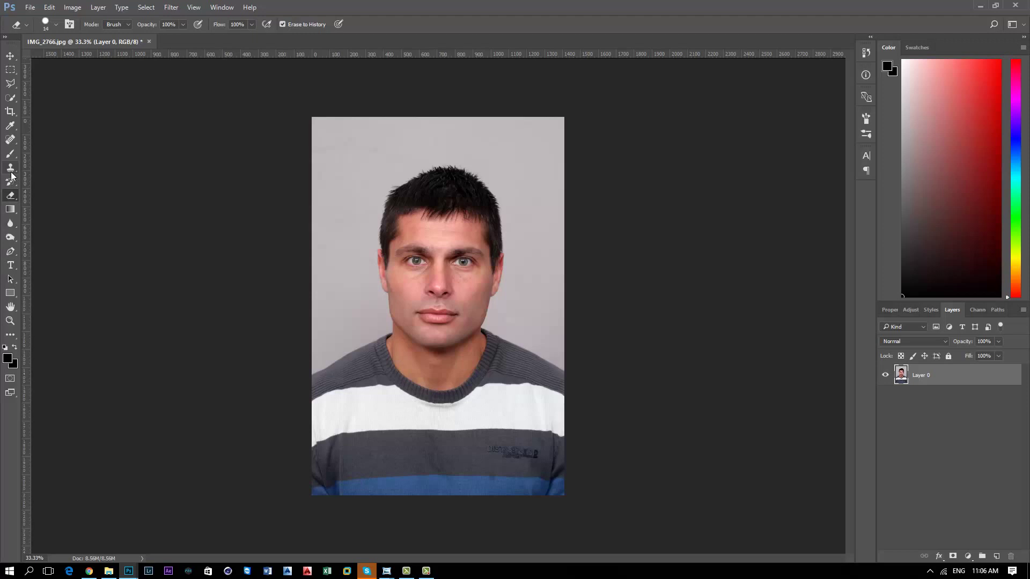
right_click(15, 197)
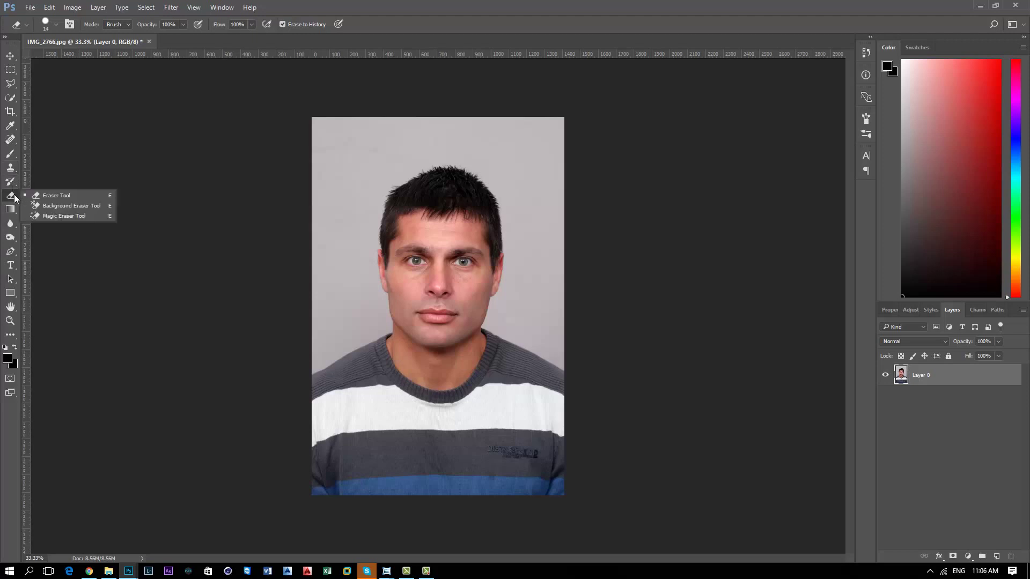
left_click(62, 205)
scroll(358, 192, "up", 3)
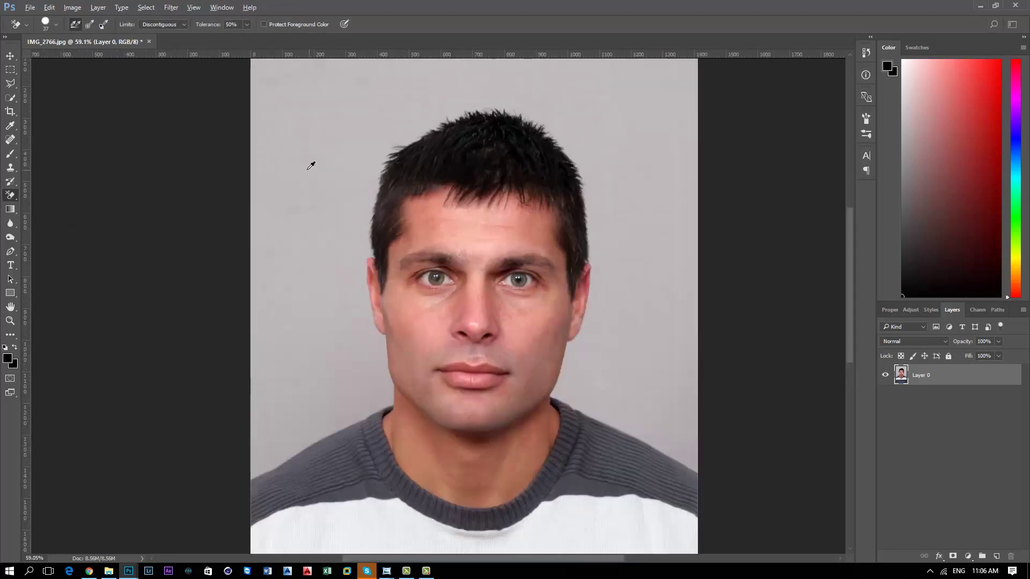
mouse_move(345, 160)
left_mouse_down()
mouse_move(293, 151)
mouse_move(476, 92)
mouse_move(421, 110)
mouse_move(367, 168)
mouse_move(356, 236)
mouse_move(364, 176)
left_mouse_up()
mouse_move(466, 106)
left_mouse_down()
mouse_move(558, 114)
mouse_move(603, 203)
mouse_move(610, 276)
left_mouse_up()
scroll(519, 91, "up", 2)
scroll(518, 91, "up", 5)
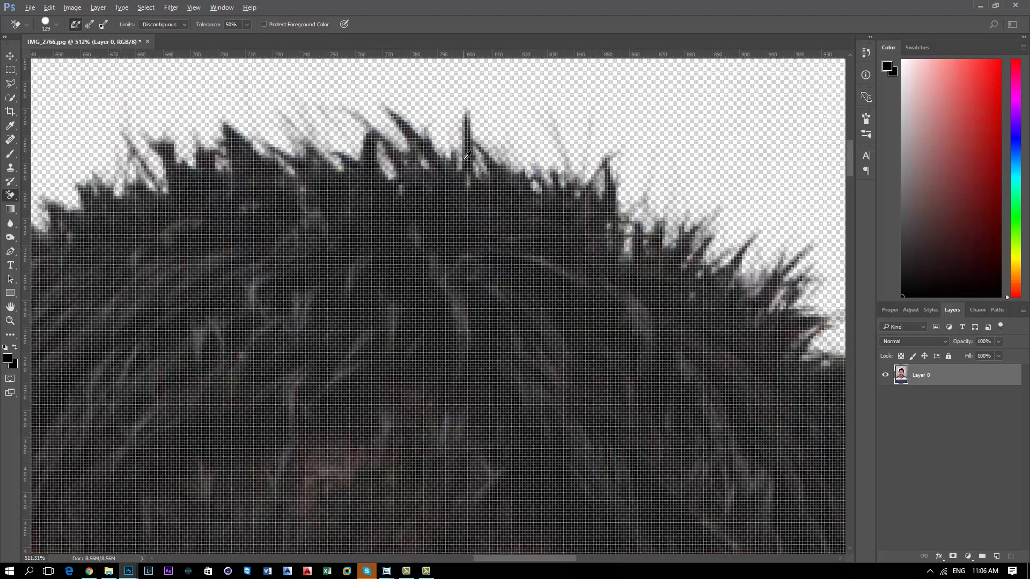
scroll(467, 156, "down", 2)
scroll(467, 155, "down", 1)
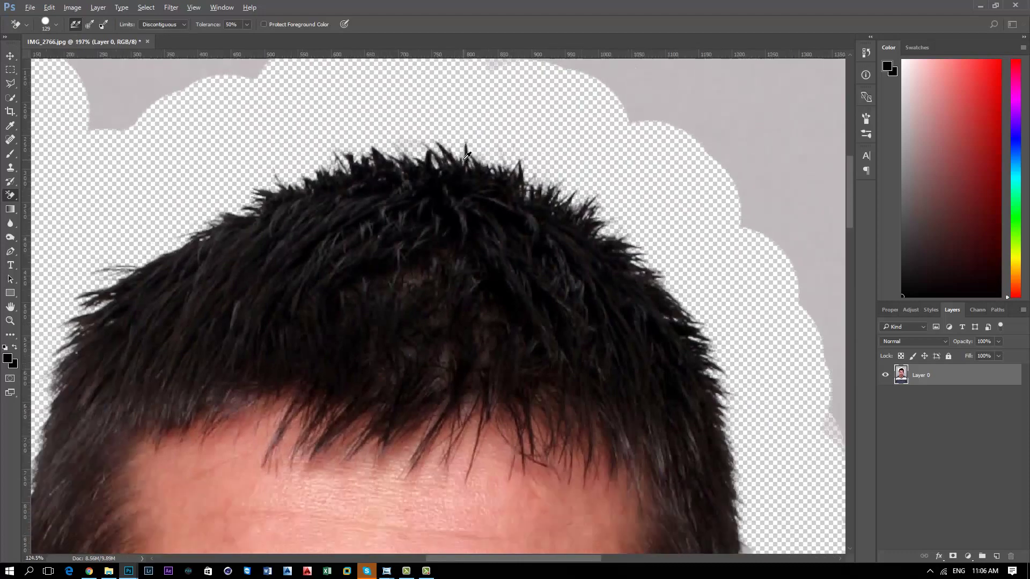
scroll(467, 155, "down", 1)
scroll(466, 155, "down", 1)
scroll(417, 117, "down", 2)
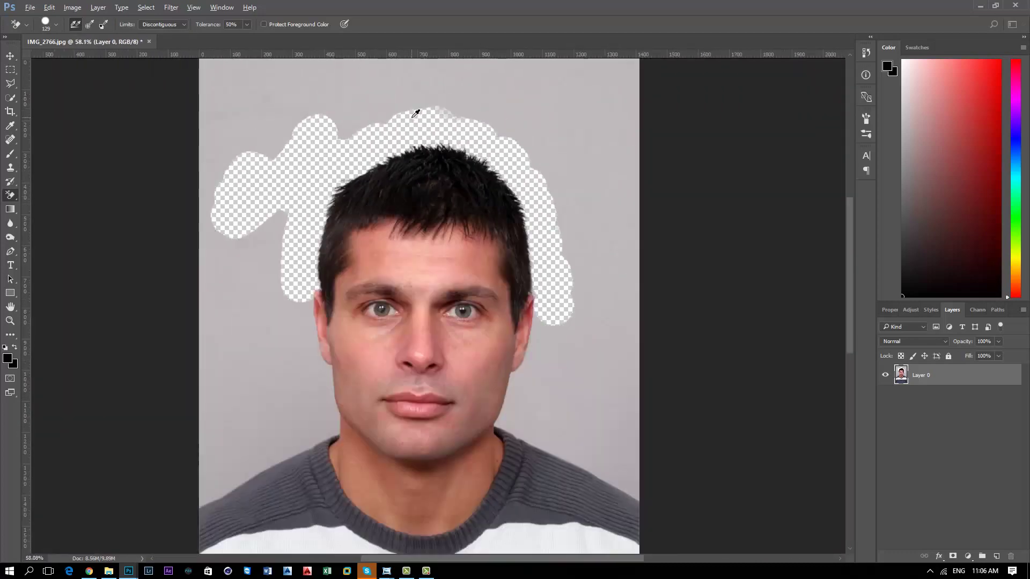
mouse_move(494, 97)
left_mouse_down()
mouse_move(354, 96)
mouse_move(214, 120)
mouse_move(393, 87)
mouse_move(568, 184)
mouse_move(570, 344)
mouse_move(566, 298)
mouse_move(538, 395)
left_mouse_up()
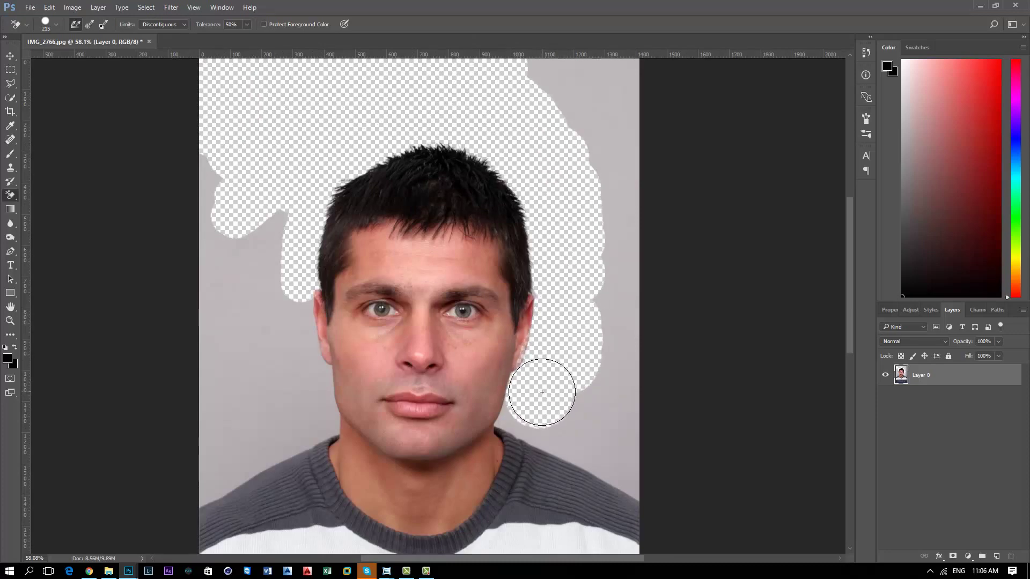
scroll(553, 364, "up", 2)
scroll(520, 348, "up", 2)
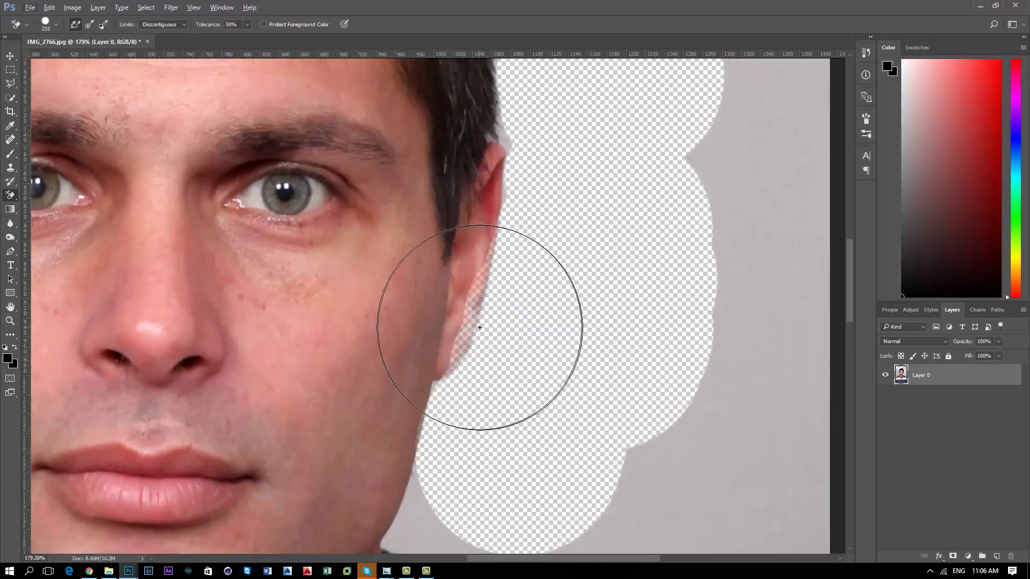
key("ctrl+alt+z")
key("ctrl+alt+z")
key("ctrl+alt+z")
scroll(489, 329, "down", 3)
scroll(492, 325, "down", 3)
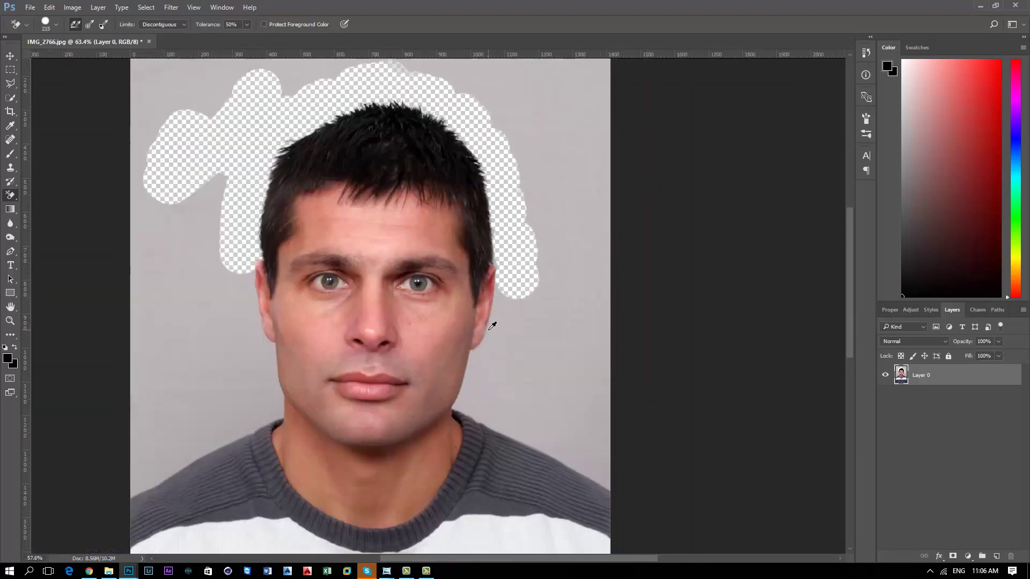
scroll(492, 325, "down", 3)
key("ctrl+alt+z")
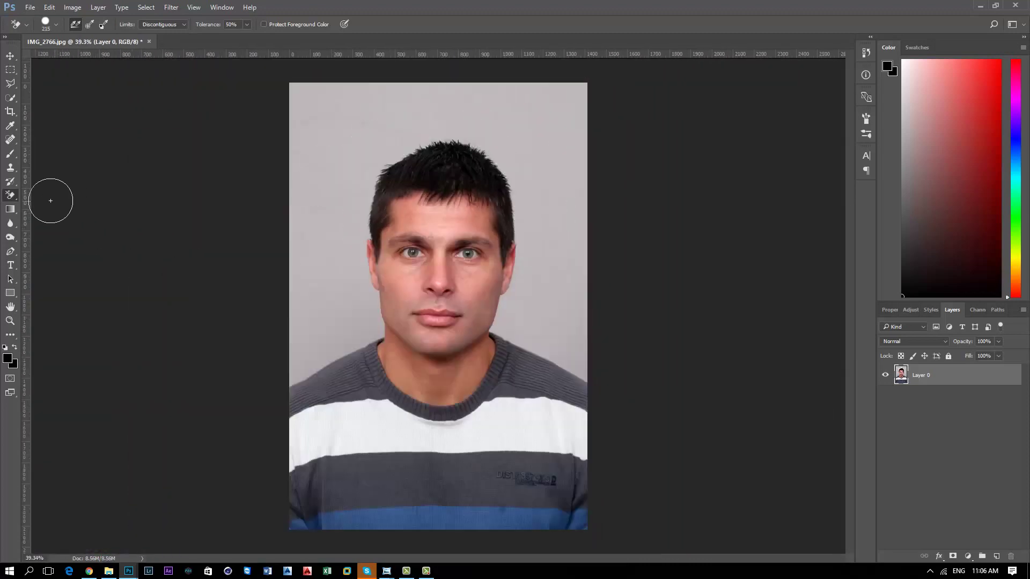
Magic Eraser the grey backdrop to transparency and zoom around to inspect.
right_click(9, 199)
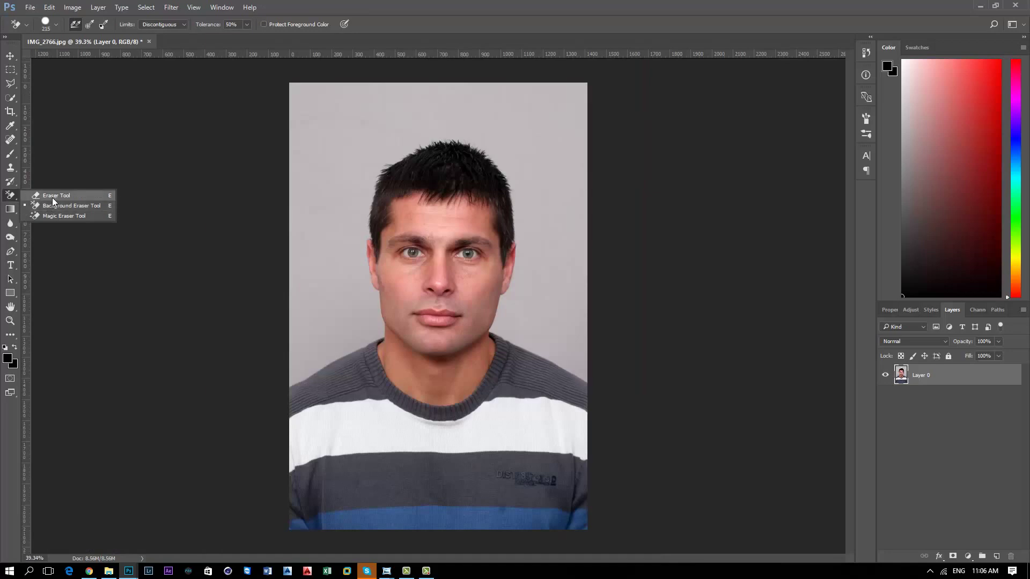
left_click(54, 215)
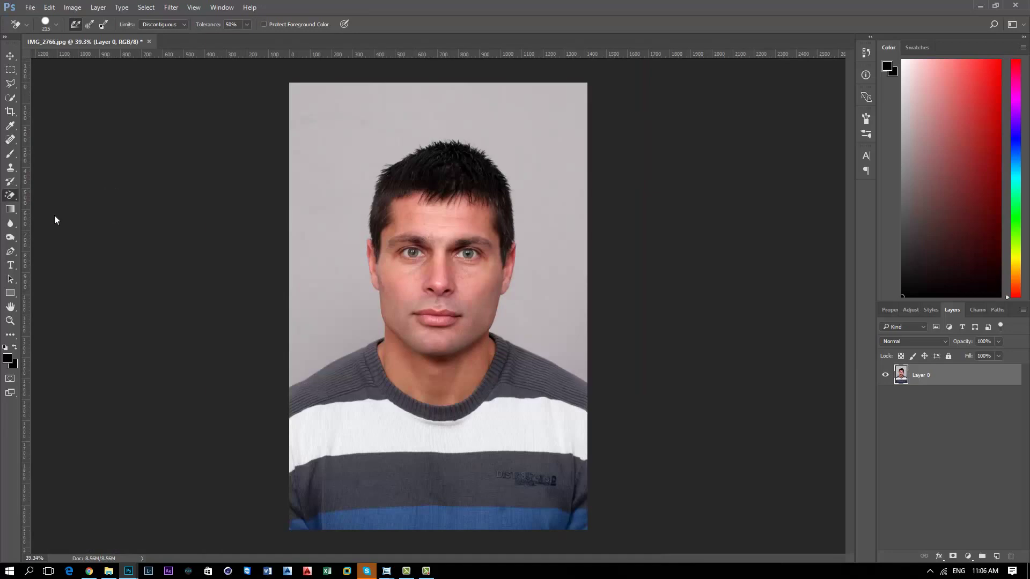
left_click(334, 202)
scroll(497, 74, "up", 2)
scroll(482, 108, "up", 2)
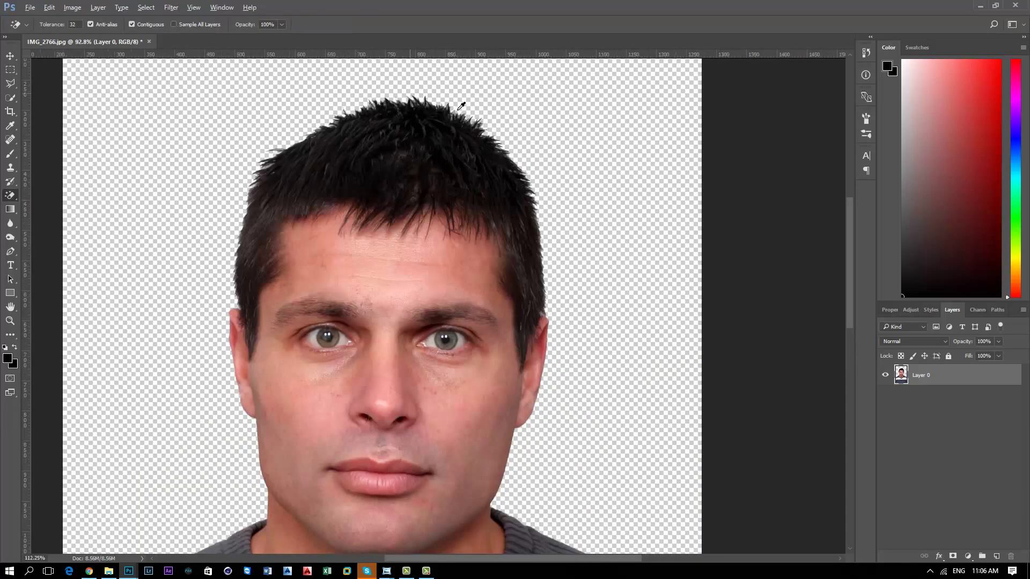
scroll(461, 118, "up", 2)
scroll(457, 122, "up", 2)
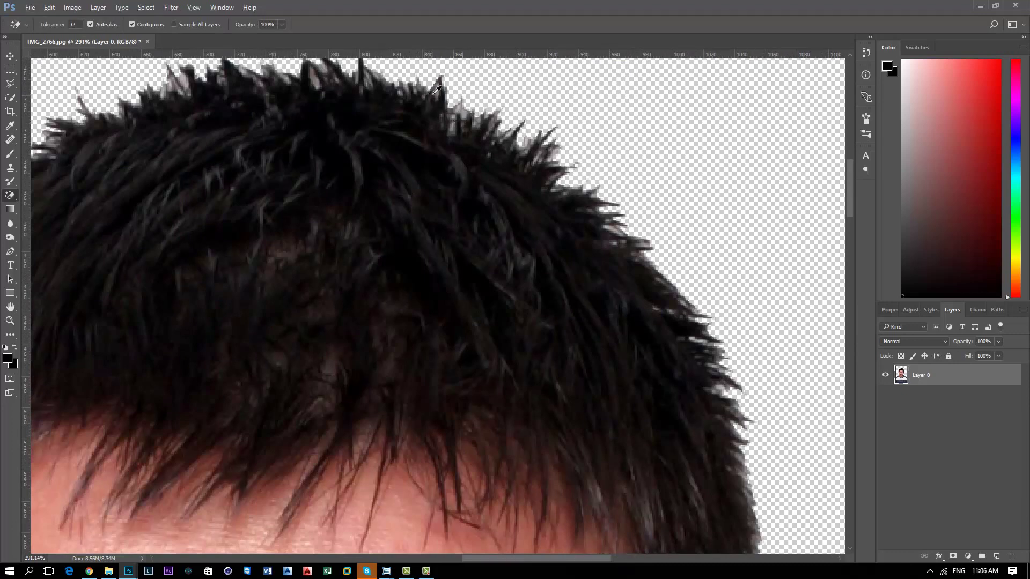
scroll(437, 89, "up", 1)
scroll(438, 91, "up", 1)
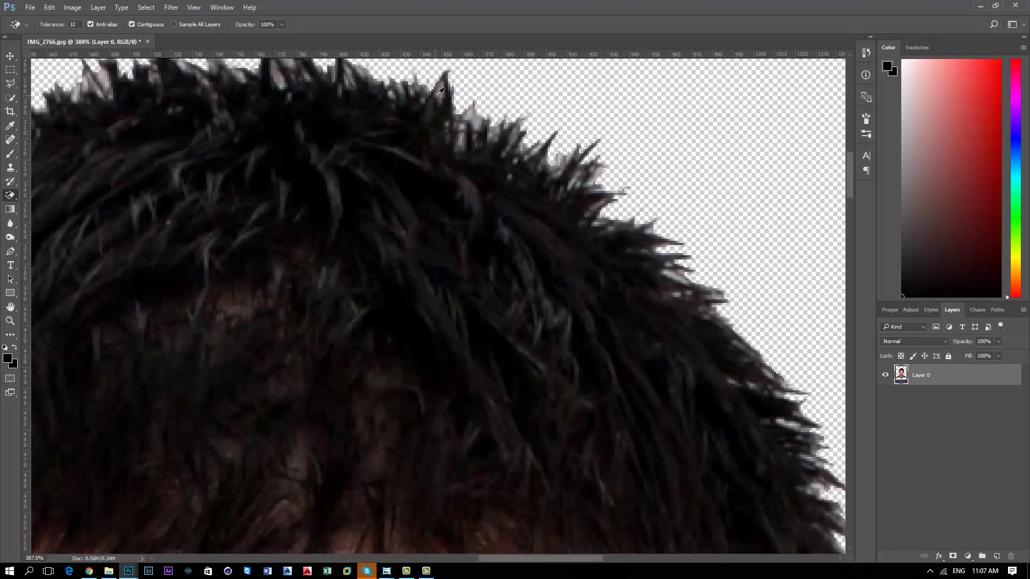
scroll(459, 102, "down", 2)
scroll(458, 102, "down", 1)
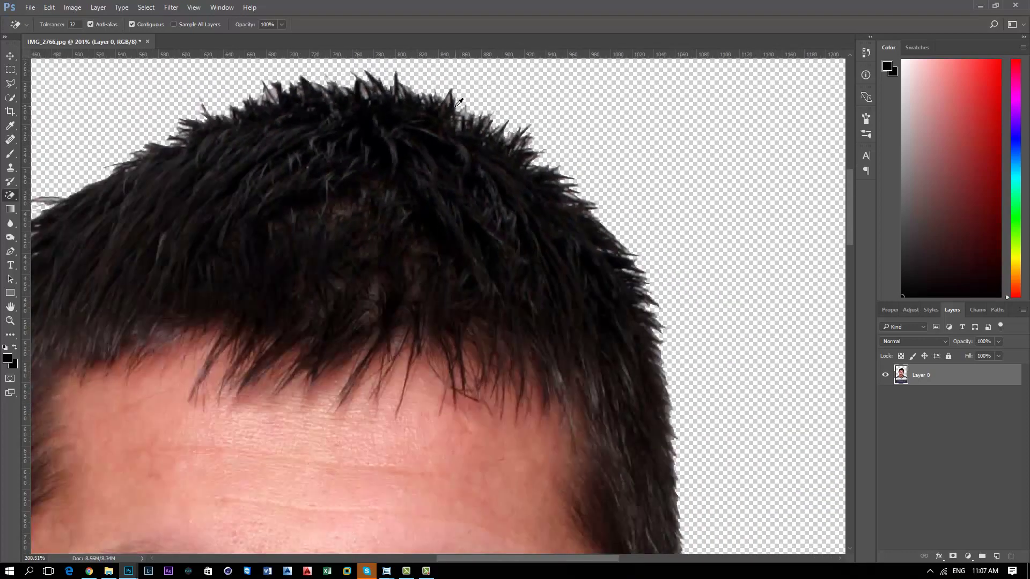
scroll(458, 102, "down", 1)
scroll(459, 102, "down", 1)
scroll(459, 102, "down", 2)
scroll(459, 102, "down", 1)
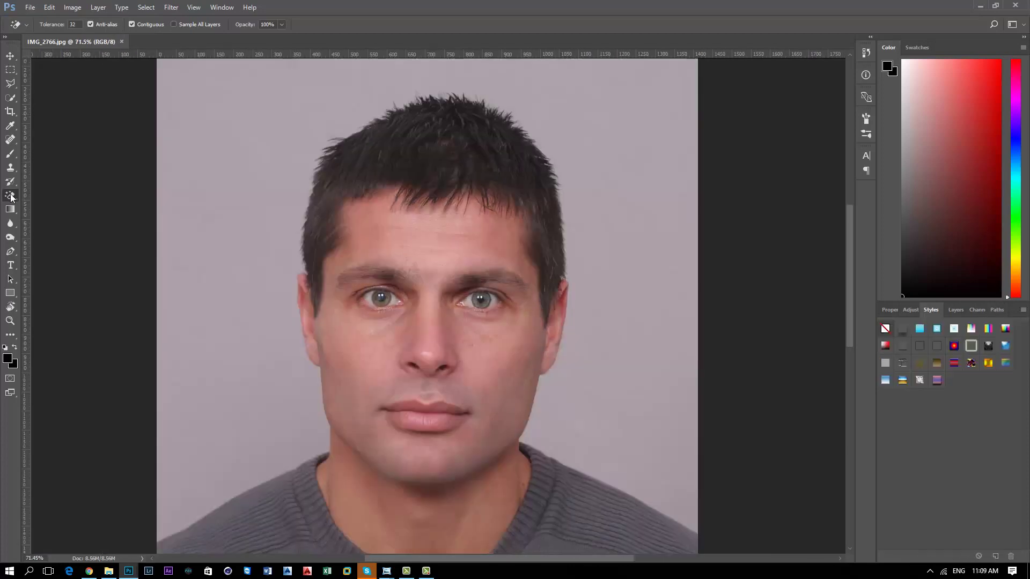
Reapply the Magic Eraser to the remaining grey background and check the result.
right_click(10, 195)
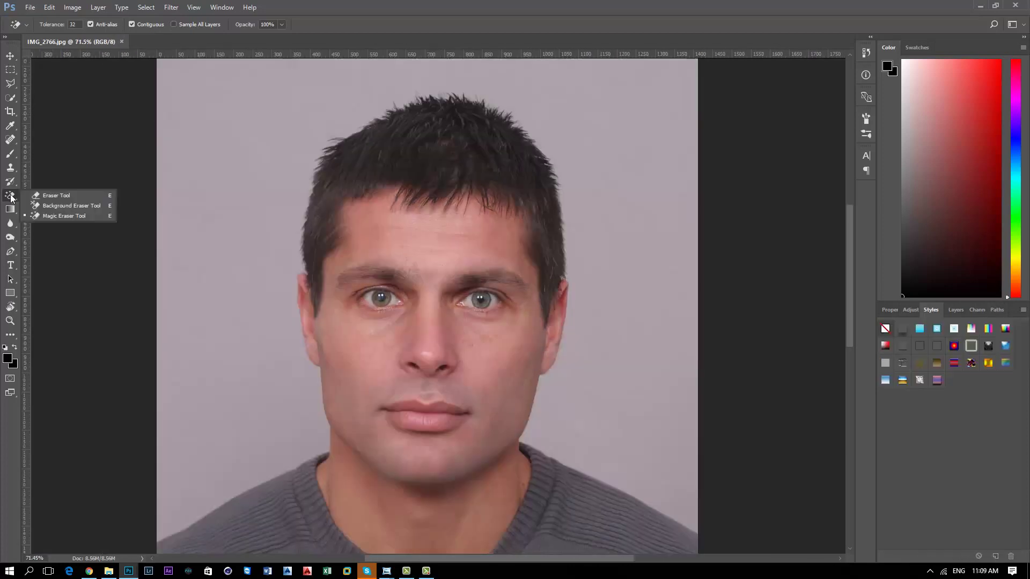
left_click(69, 217)
left_click(238, 212)
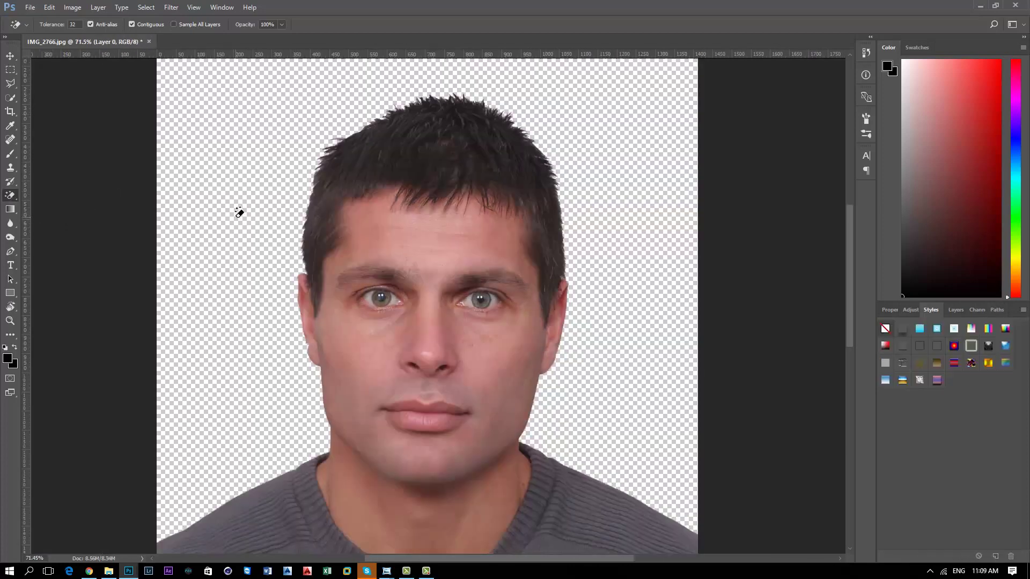
scroll(386, 115, "up", 2)
scroll(429, 102, "up", 2)
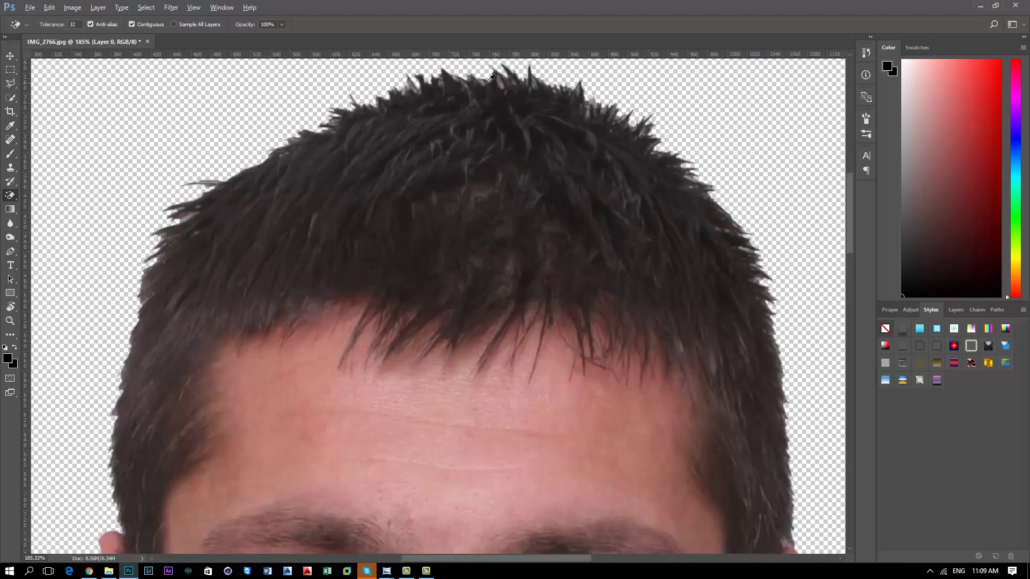
scroll(495, 74, "up", 2)
scroll(495, 73, "down", 2)
scroll(495, 75, "down", 2)
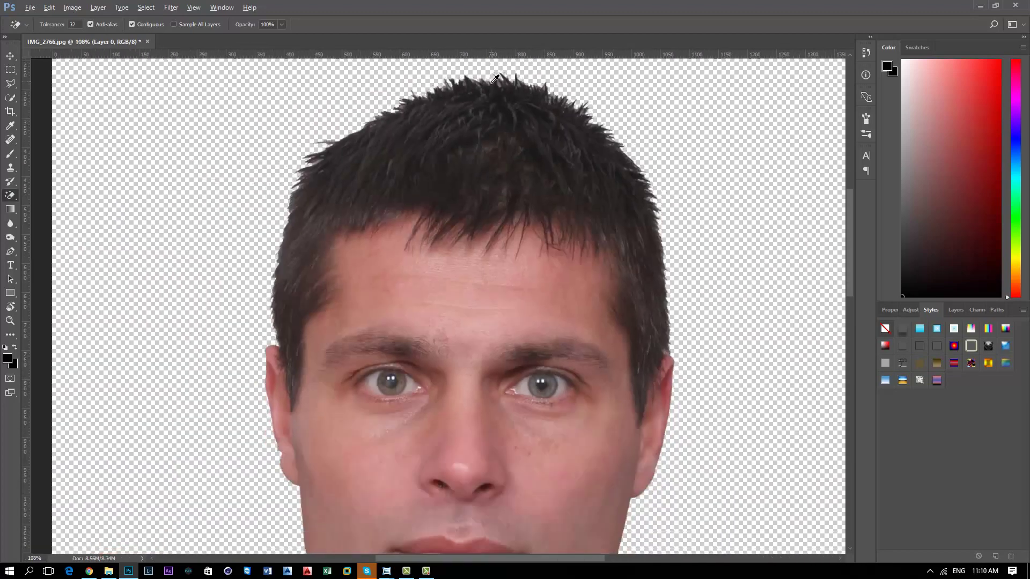
scroll(495, 77, "down", 2)
scroll(494, 79, "down", 2)
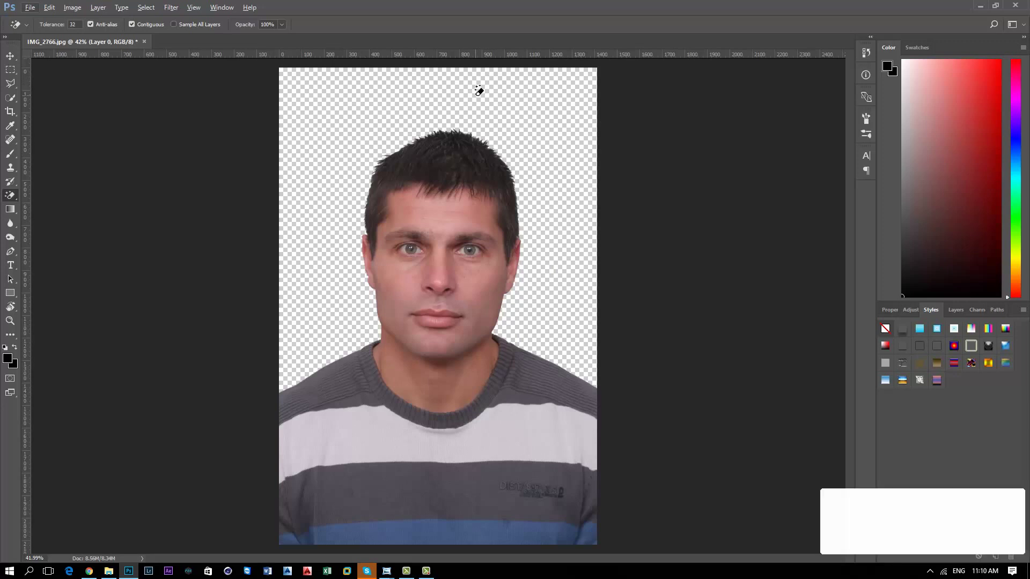
scroll(426, 144, "up", 2)
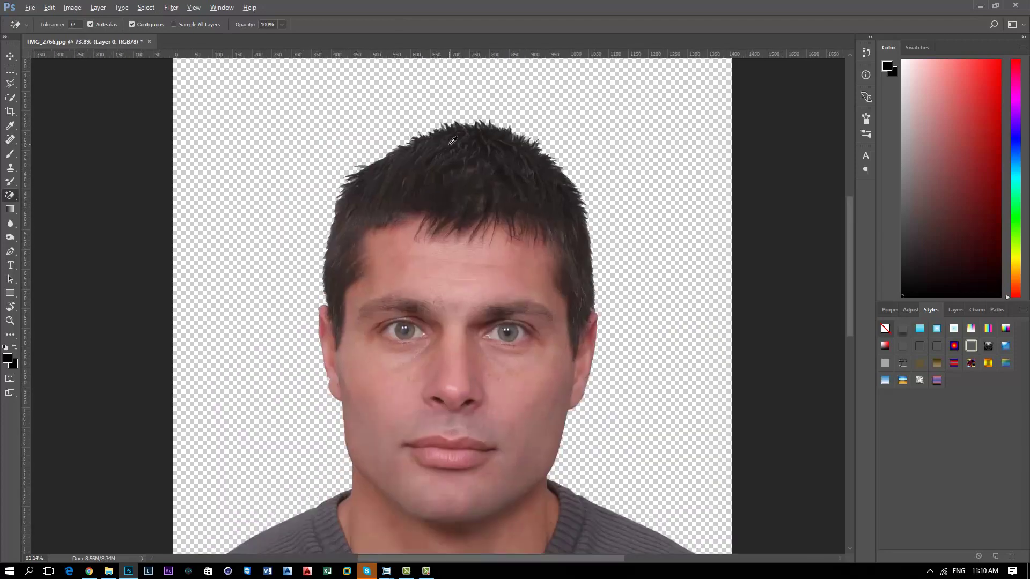
scroll(456, 143, "up", 3)
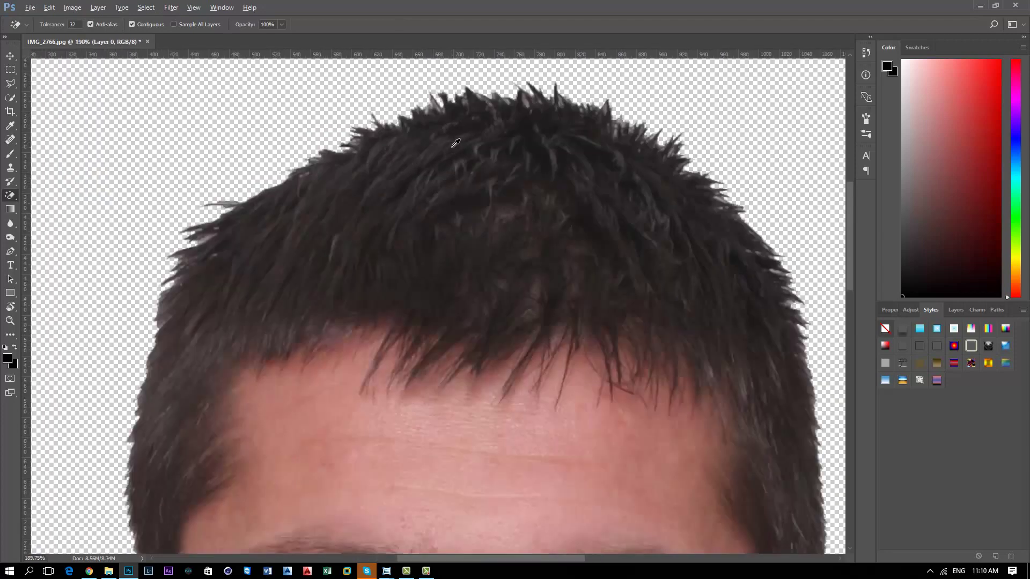
Select the Magic Wand Tool and duplicate Layer 0 as Layer 0 copy.
left_click(14, 102)
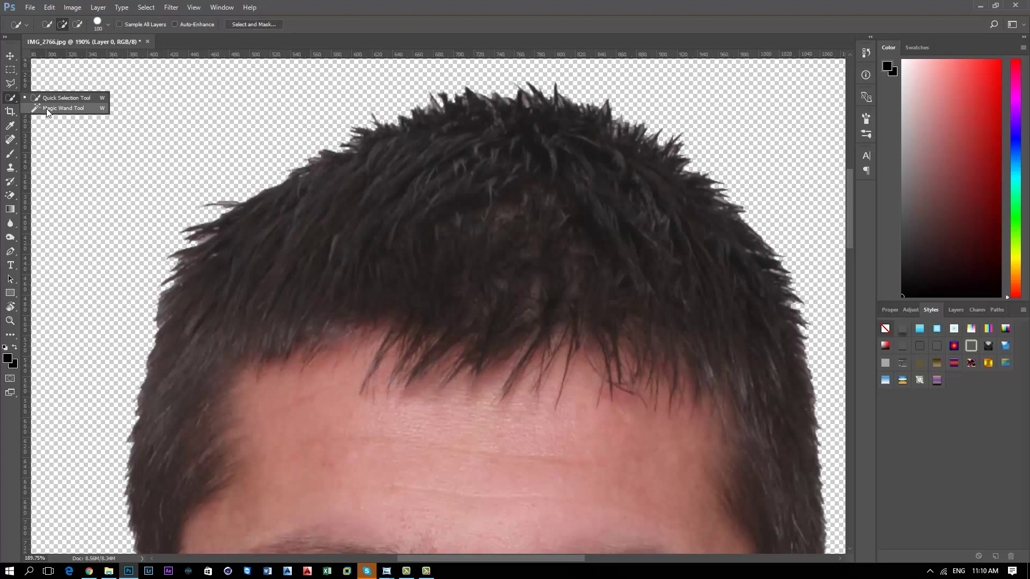
left_click(47, 109)
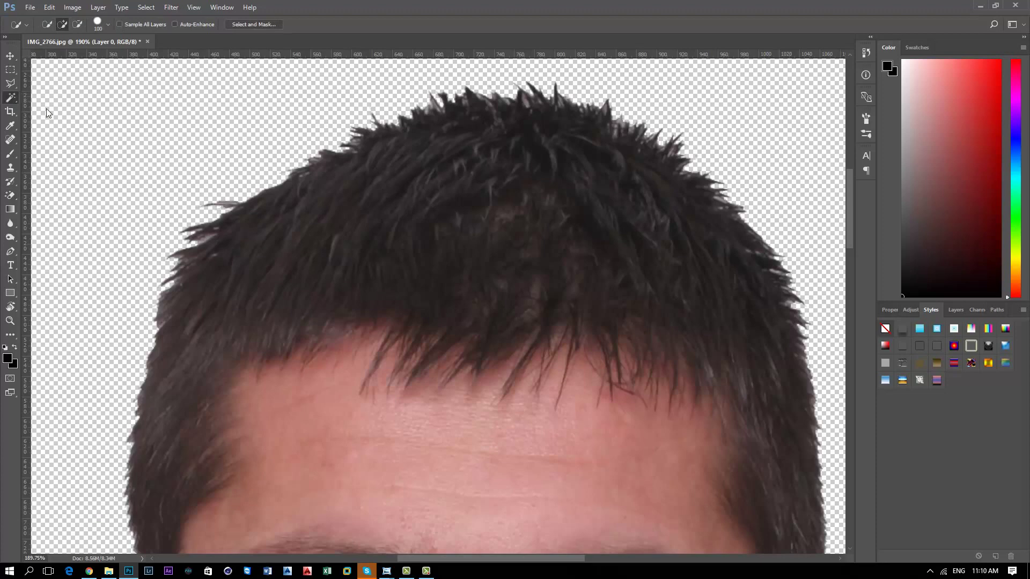
left_click(954, 310)
right_click(947, 375)
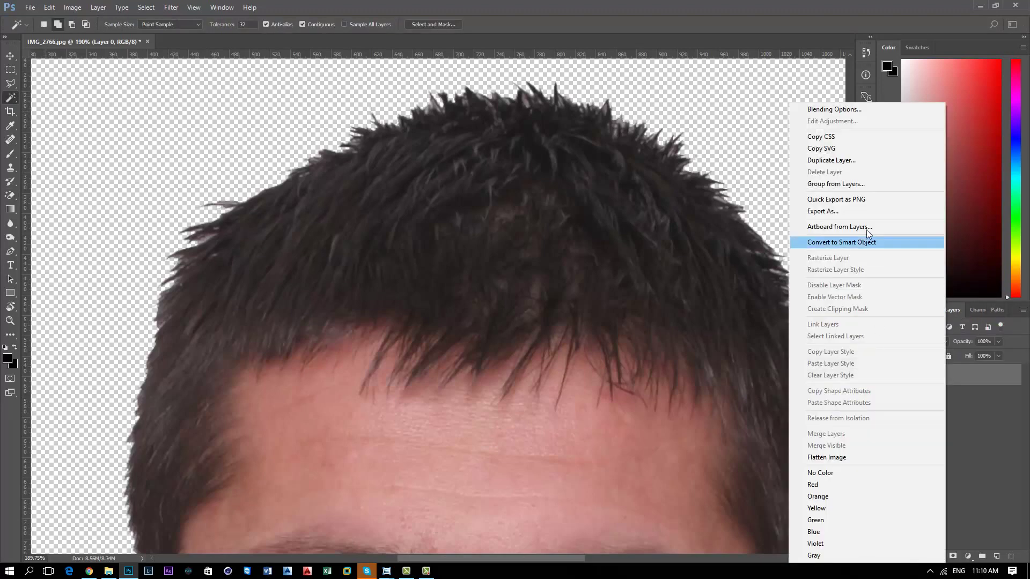
left_click(869, 159)
left_click(609, 175)
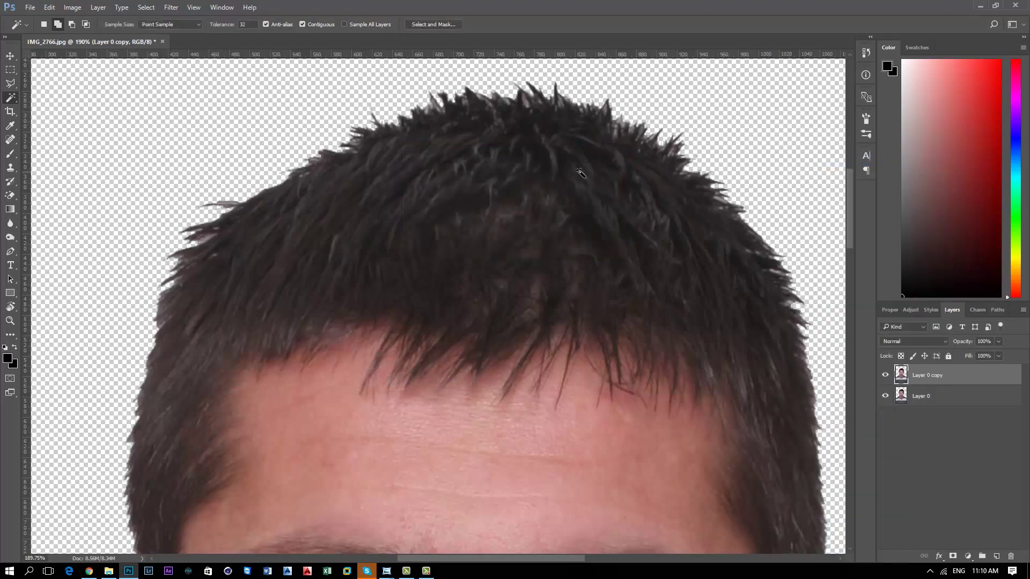
left_click(73, 8)
mouse_move(85, 34)
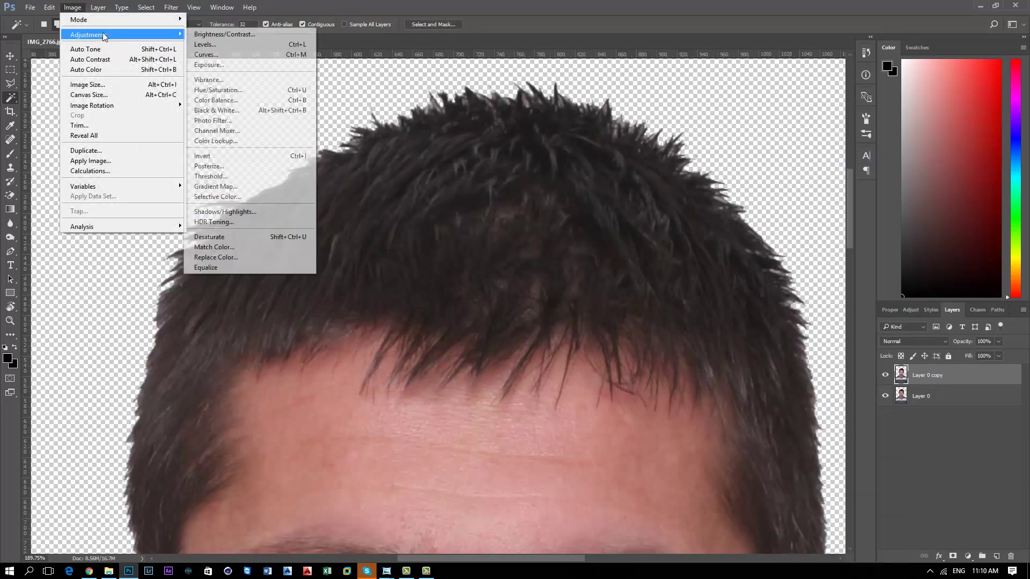
Apply Levels to Layer 0 copy, sliding the black input right until the hair is near-black.
left_click(224, 44)
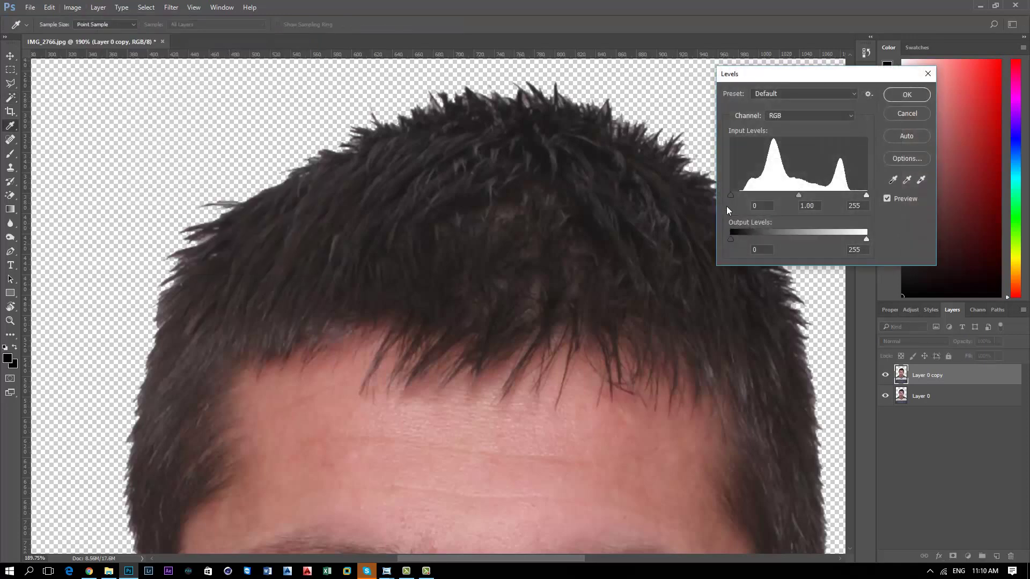
left_click_drag(730, 195, 824, 196)
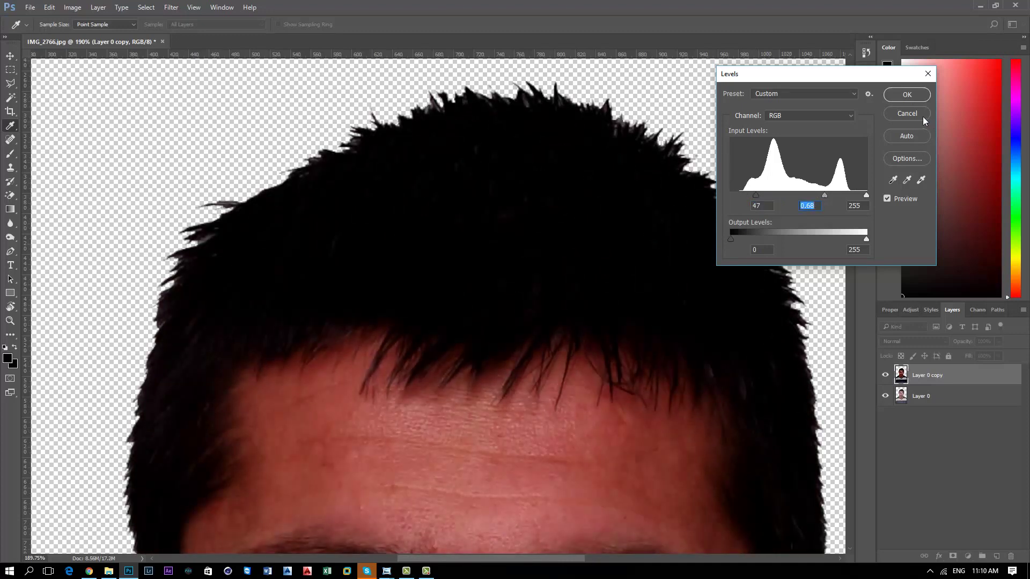
left_click(912, 93)
Magic Wand-select the darkened black hair on Layer 0 copy.
key("w")
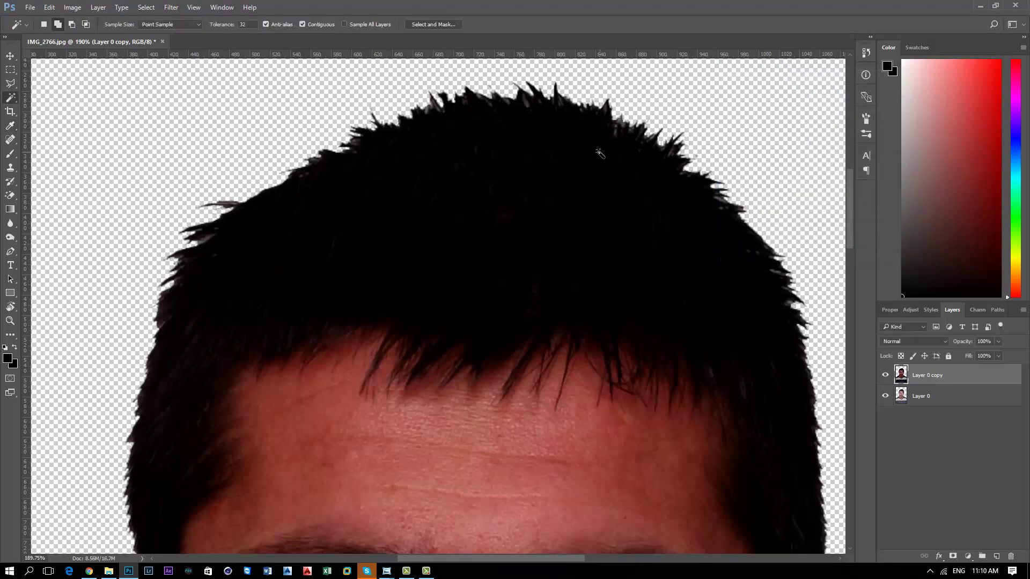
left_click(592, 156)
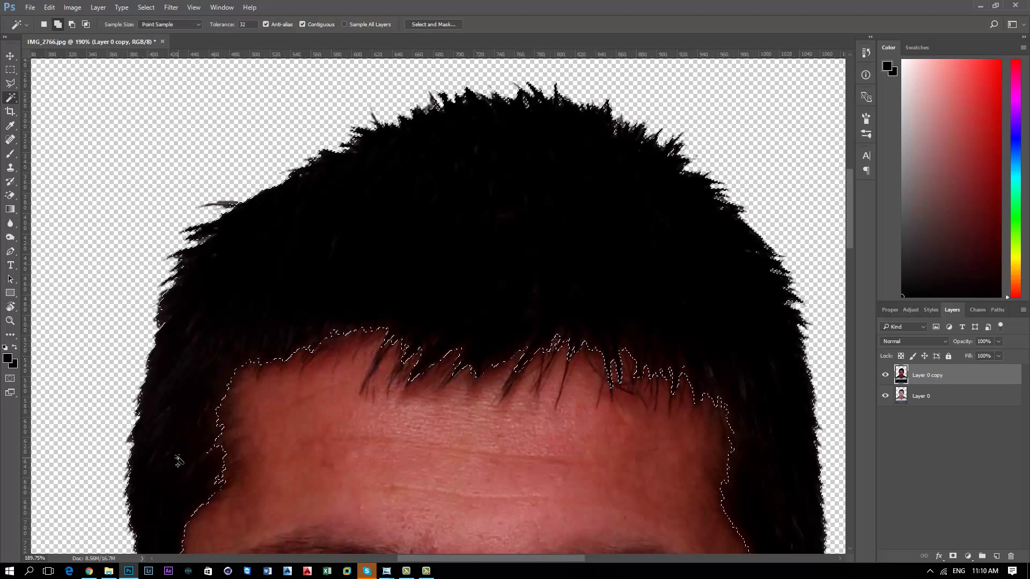
scroll(360, 432, "down", 3)
scroll(360, 431, "down", 3)
scroll(360, 437, "down", 2)
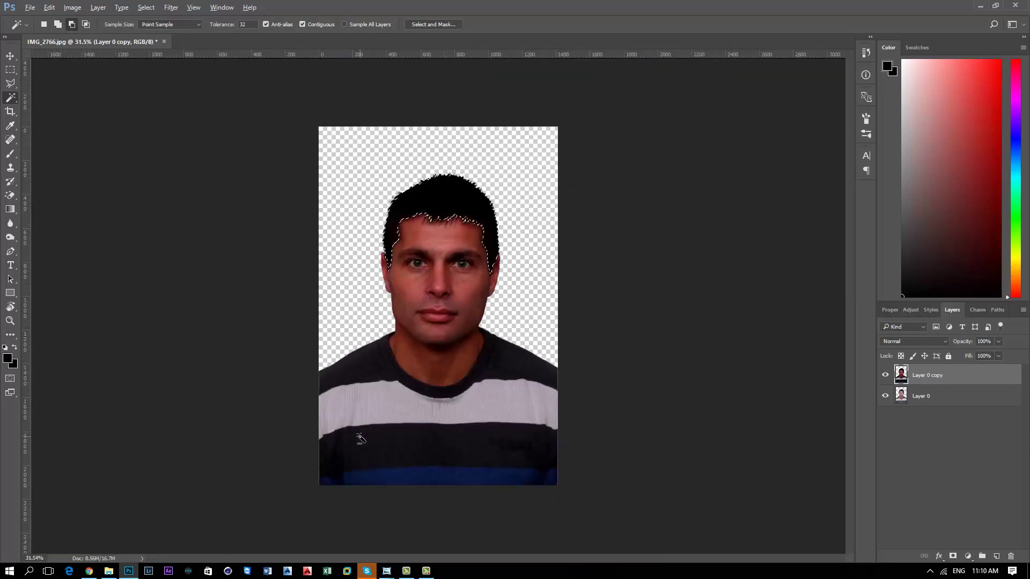
scroll(437, 239, "up", 2)
scroll(437, 239, "up", 2)
scroll(437, 237, "up", 2)
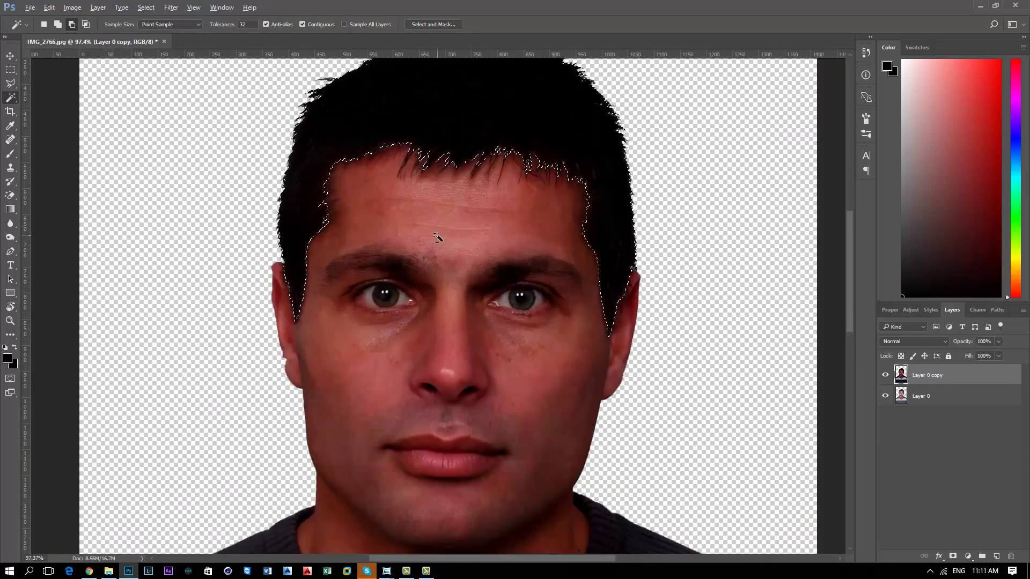
With the Quick Selection Tool, add the face, neck and sweater to the selection.
right_click(11, 100)
left_click(42, 100)
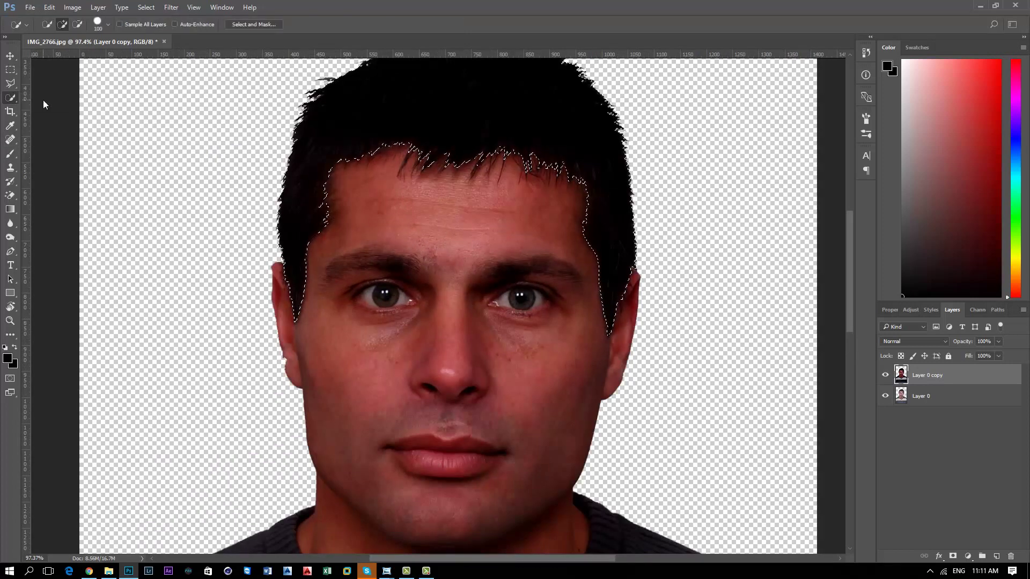
left_click_drag(412, 177, 466, 515)
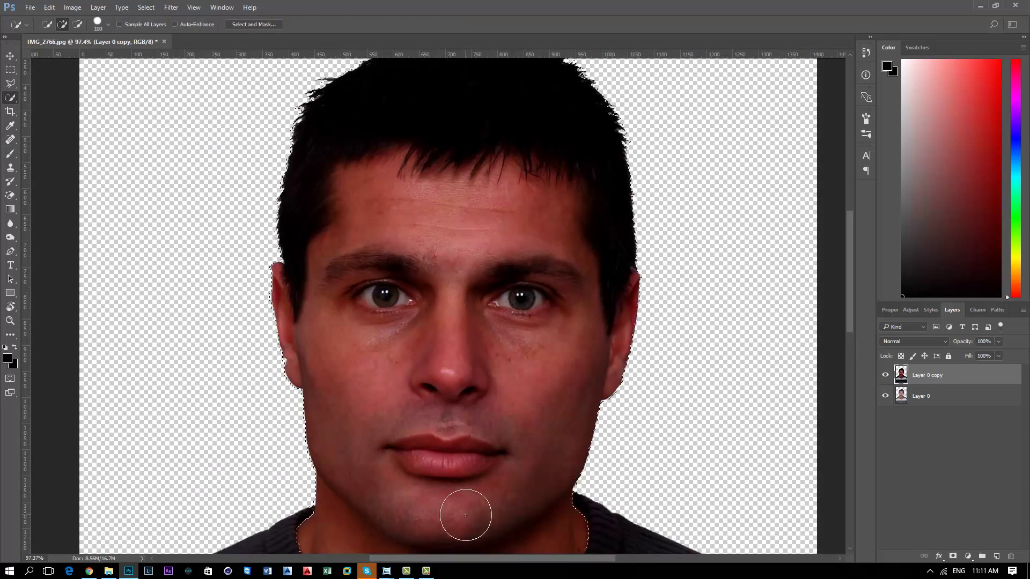
scroll(463, 516, "down", 2)
scroll(459, 514, "down", 3)
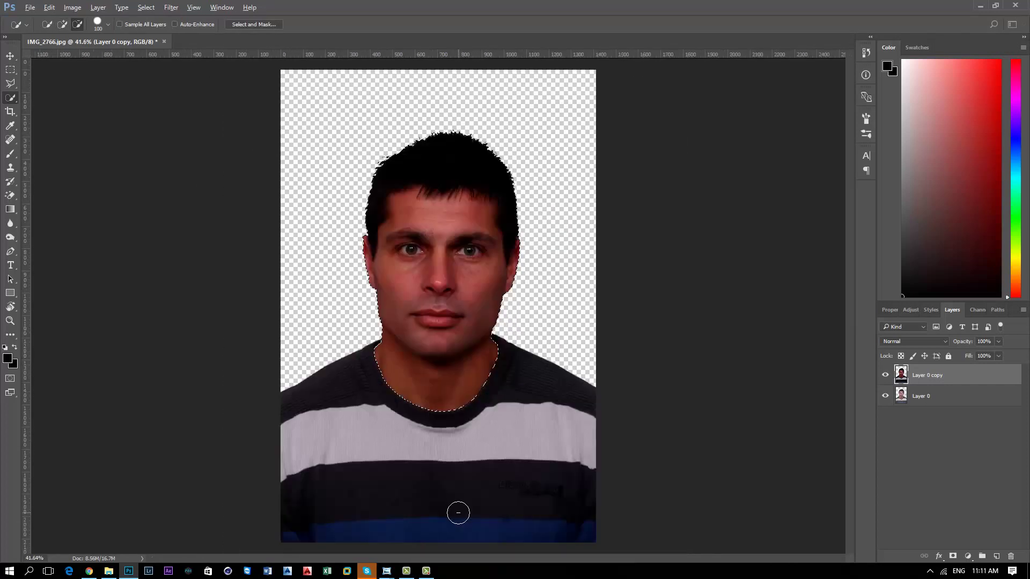
left_click_drag(425, 391, 590, 519)
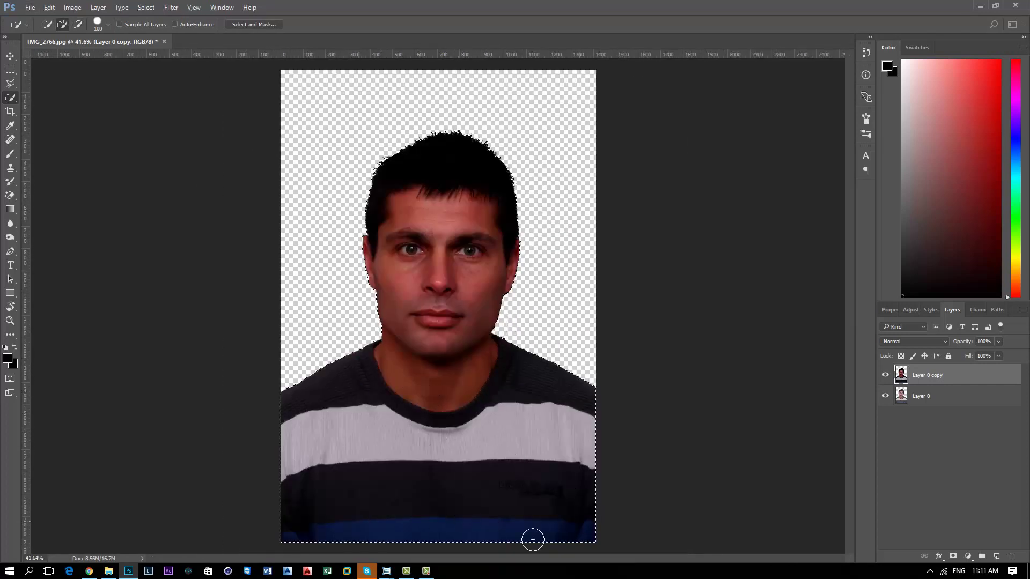
scroll(425, 114, "up", 2)
scroll(413, 127, "up", 4)
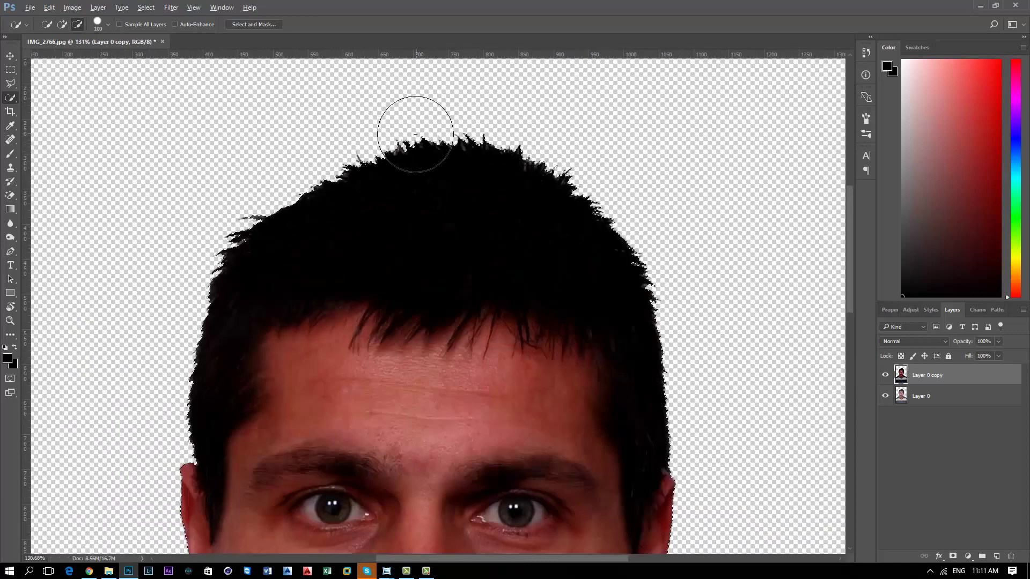
scroll(397, 154, "up", 2)
scroll(397, 154, "up", 1)
scroll(391, 166, "up", 1)
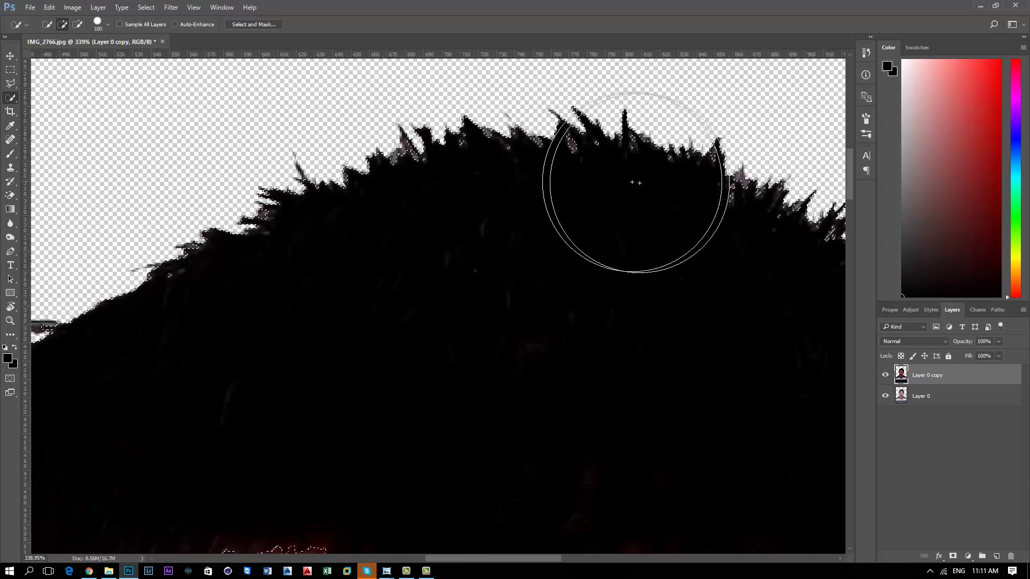
Zoom out and make the original Layer 0 the active layer.
scroll(697, 209, "down", 1, "alt")
scroll(686, 205, "down", 2, "alt")
scroll(687, 203, "down", 2, "alt")
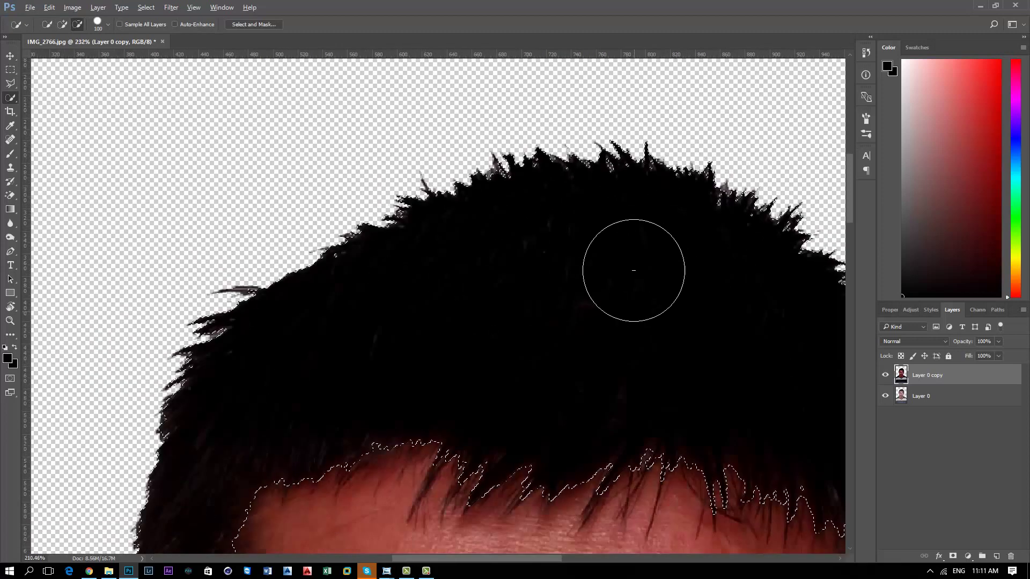
scroll(633, 272, "down", 1, "alt")
scroll(634, 272, "down", 3, "alt")
scroll(633, 272, "down", 2, "alt")
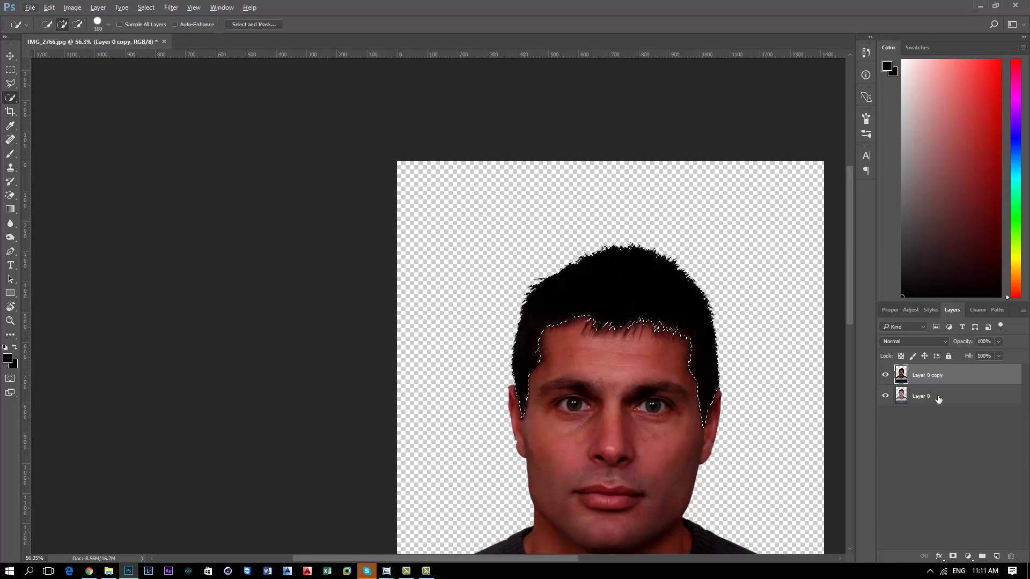
left_click(960, 404)
Hide Layer 0 copy and invert the selection to everything outside the face.
left_click(884, 375)
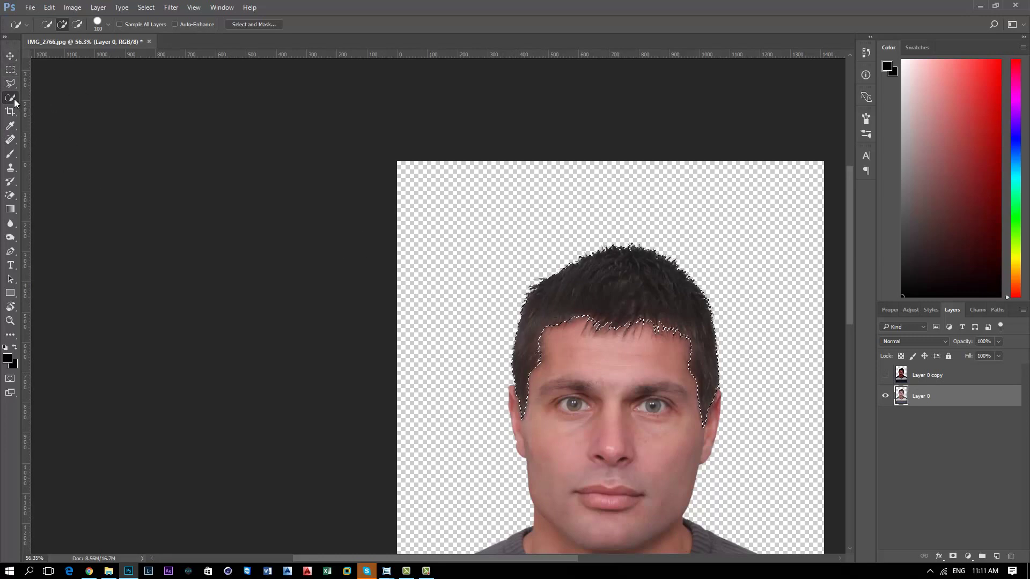
right_click(571, 303)
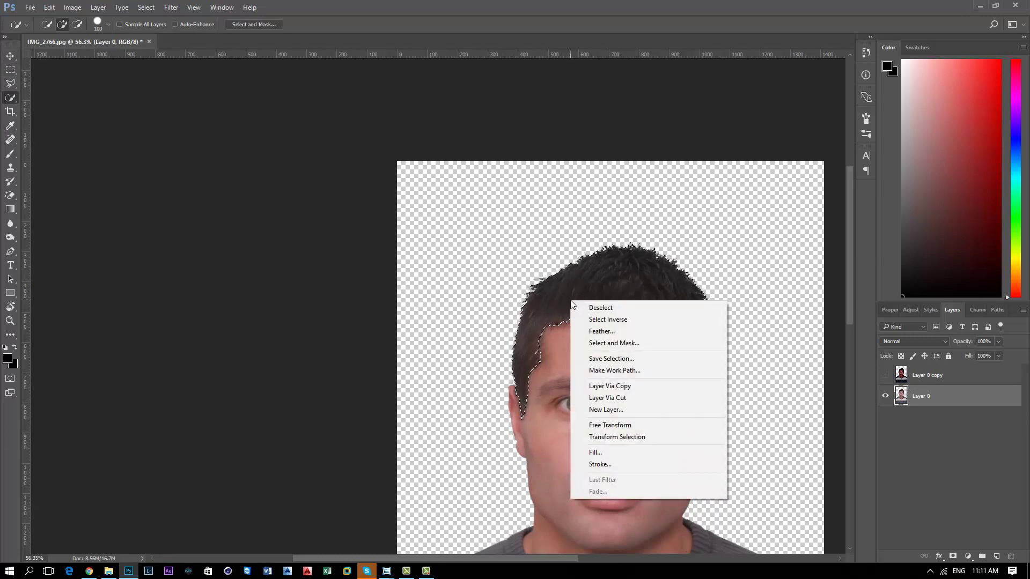
left_click(608, 319)
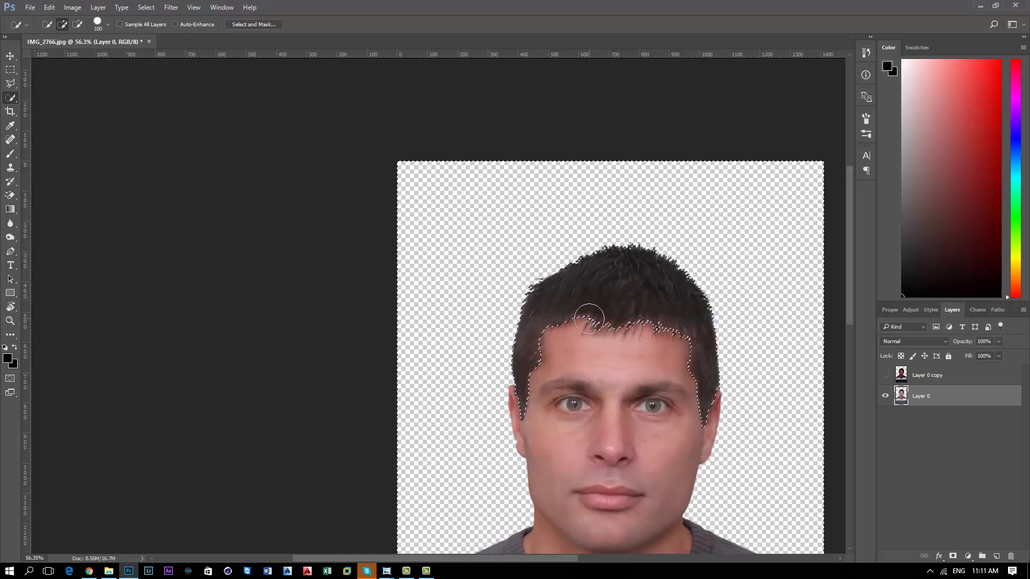
Test the Eraser's history restore beside the hair tips, undoing each attempt.
left_click(11, 195)
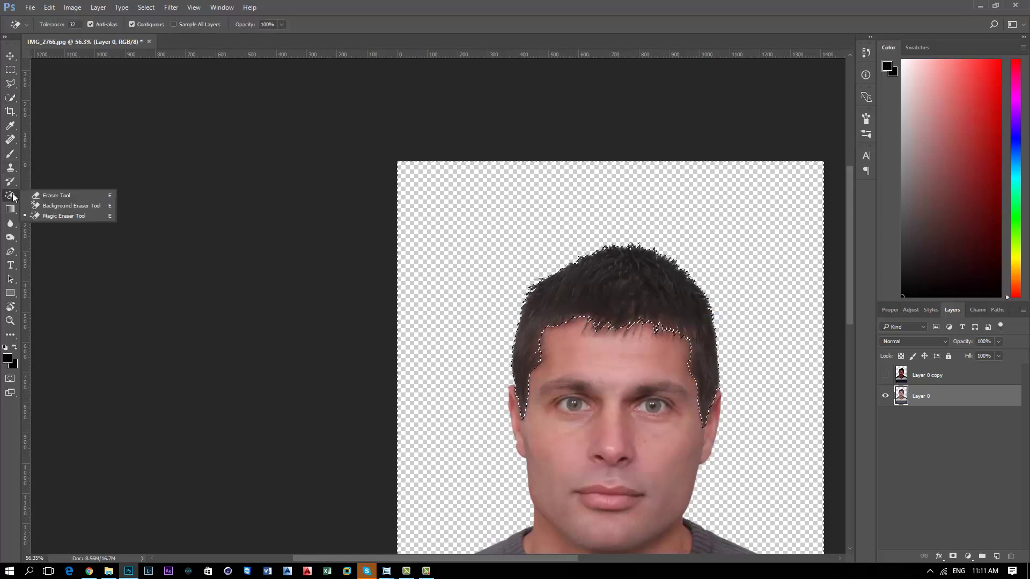
key("shift+e")
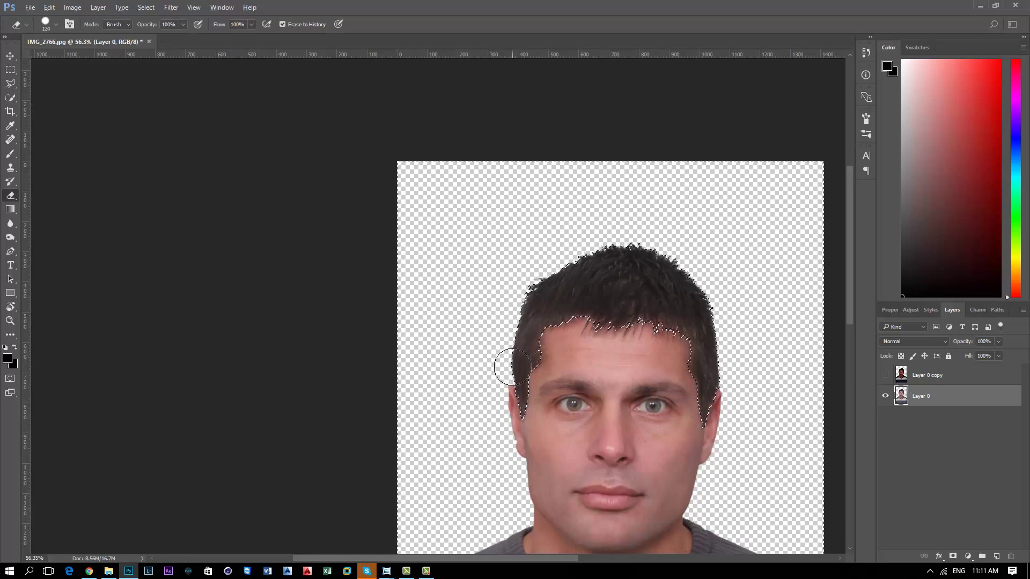
left_click_drag(511, 364, 516, 337)
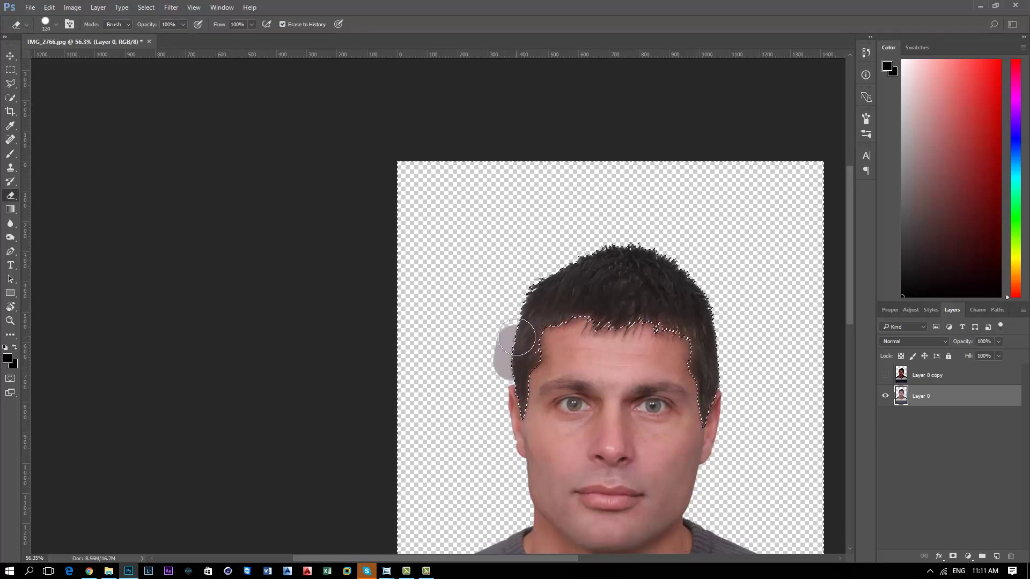
key("ctrl+z")
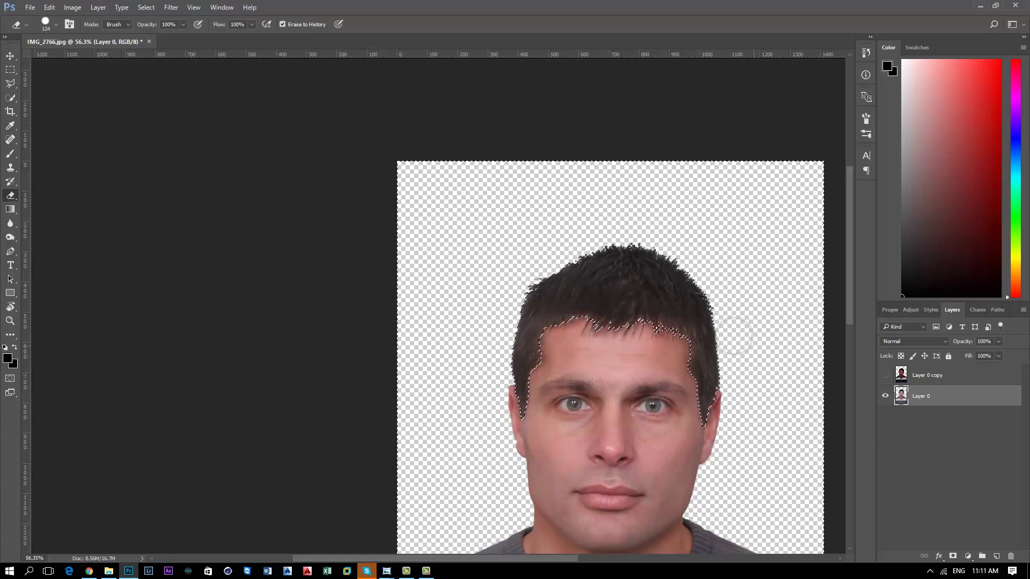
scroll(538, 257, "up", 2)
scroll(534, 288, "up", 2)
scroll(543, 305, "up", 2)
scroll(544, 306, "up", 1)
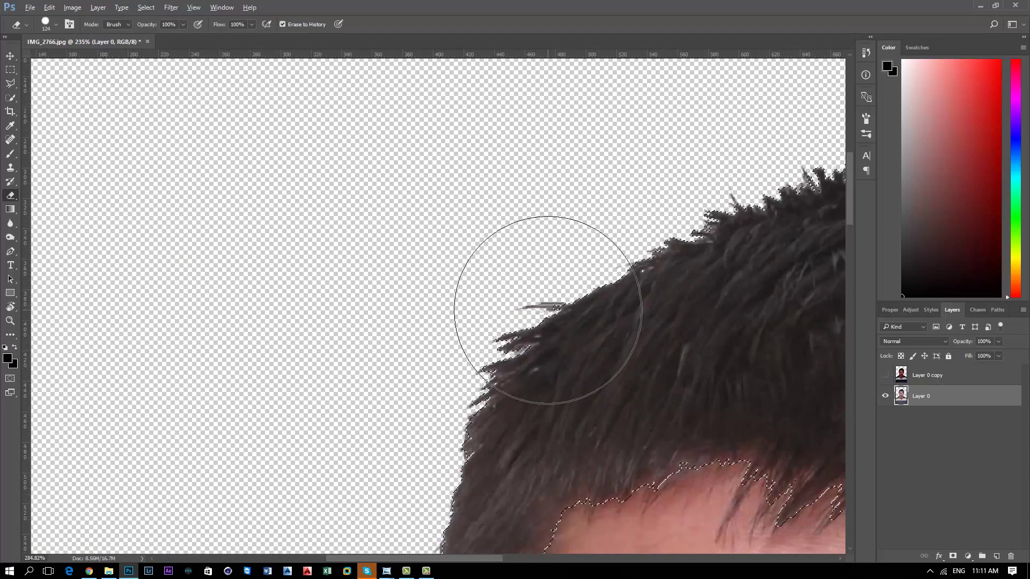
scroll(545, 305, "up", 1)
scroll(546, 303, "up", 2)
left_click(548, 303)
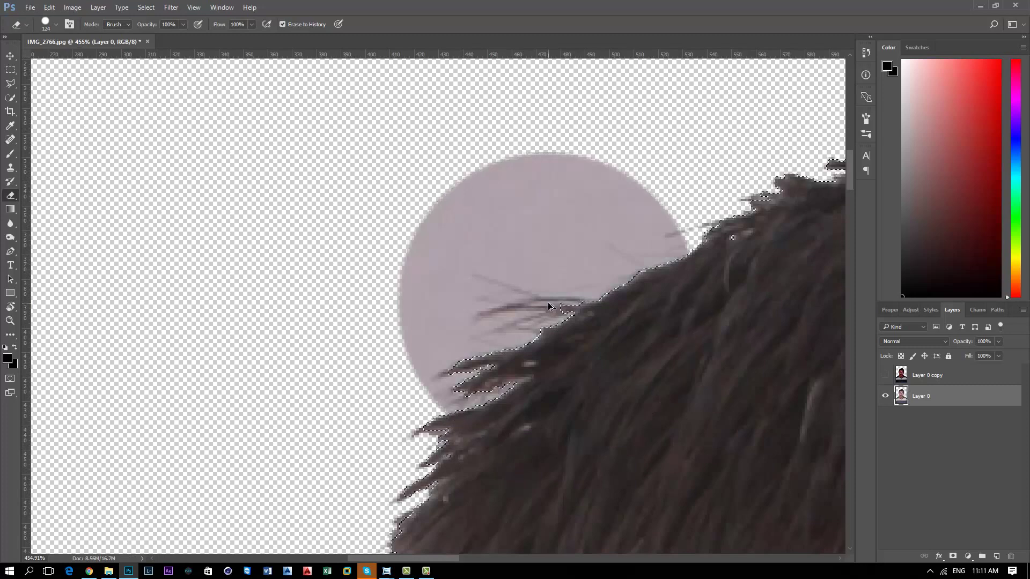
key("ctrl+z")
Try a faint brush stroke over the stray hair strand, then undo it.
left_click(885, 375)
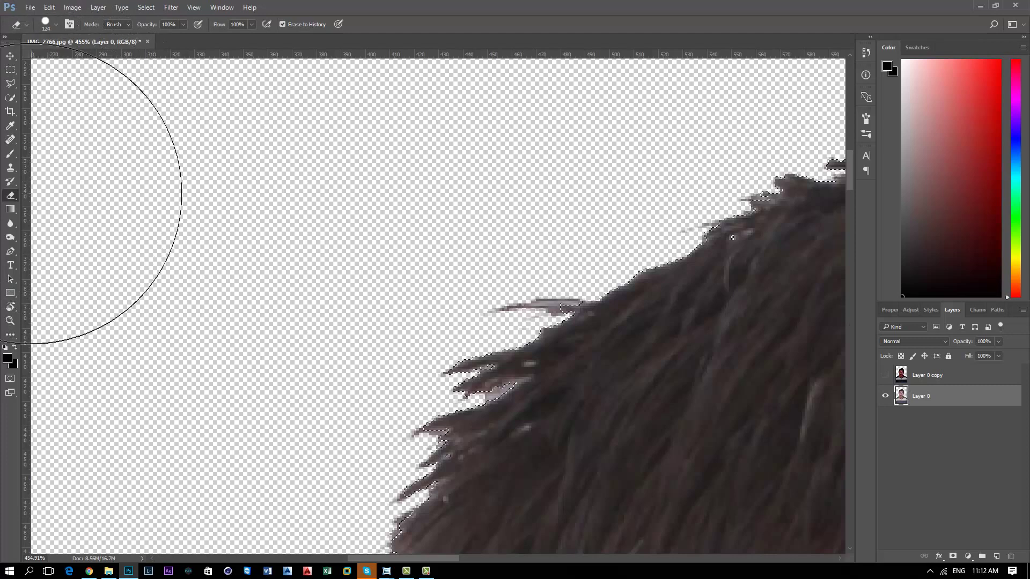
left_click(11, 155)
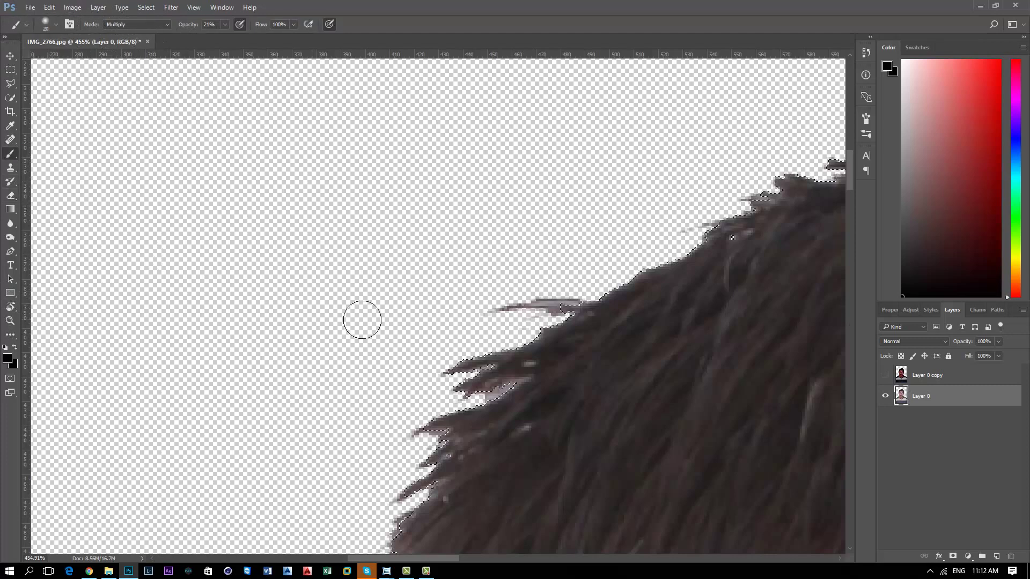
left_click_drag(445, 351, 531, 344)
left_click_drag(563, 310, 531, 304)
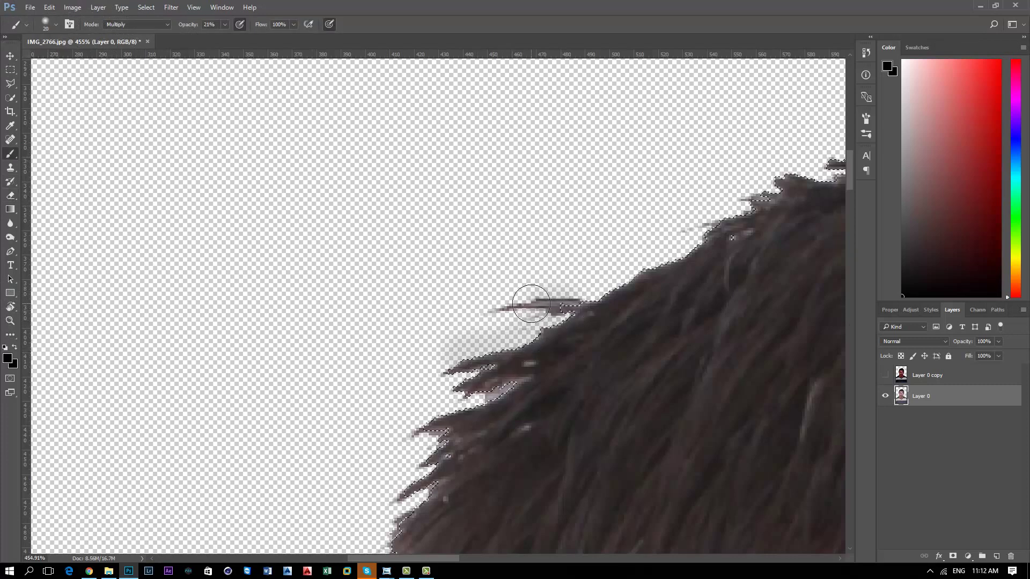
key("ctrl+z")
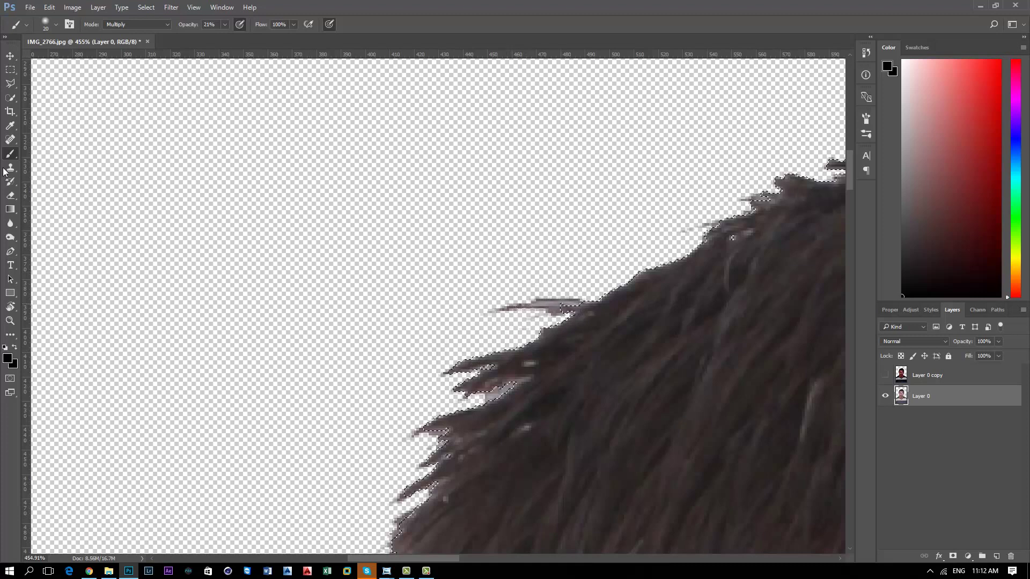
Invert the selection and copy it onto a new Layer 1 via Layer Via Copy.
left_click(11, 98)
right_click(523, 329)
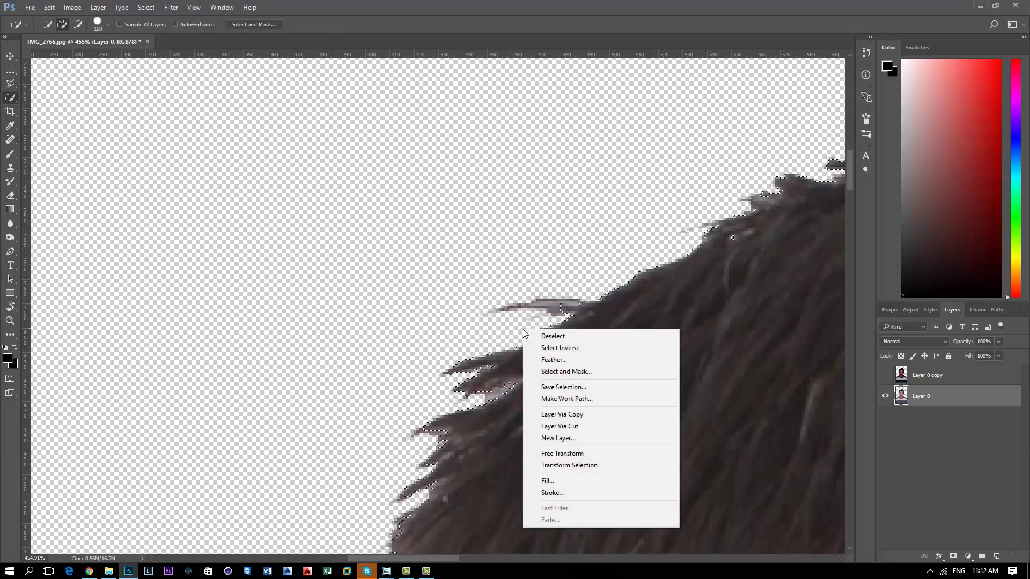
left_click(552, 349)
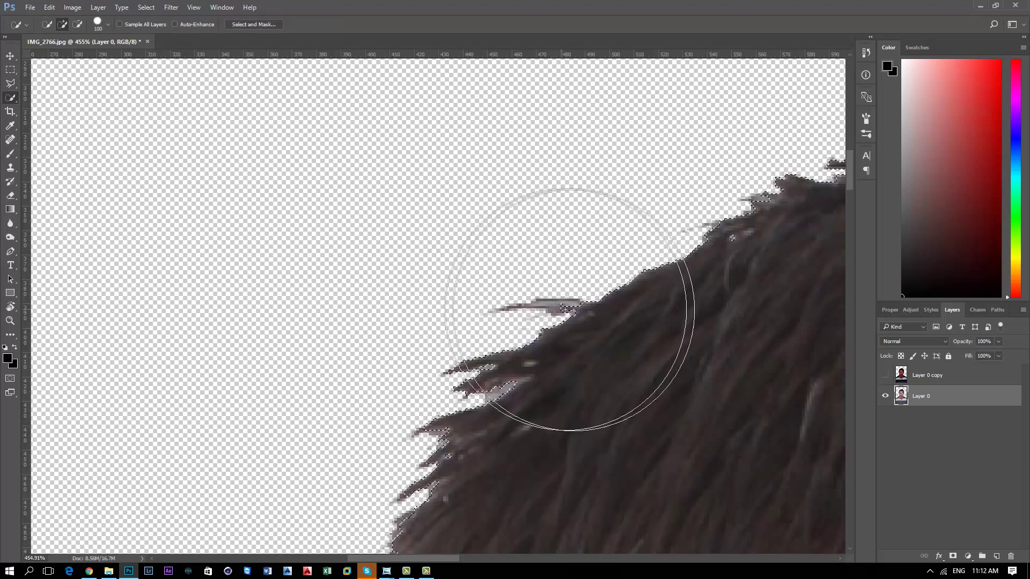
right_click(587, 343)
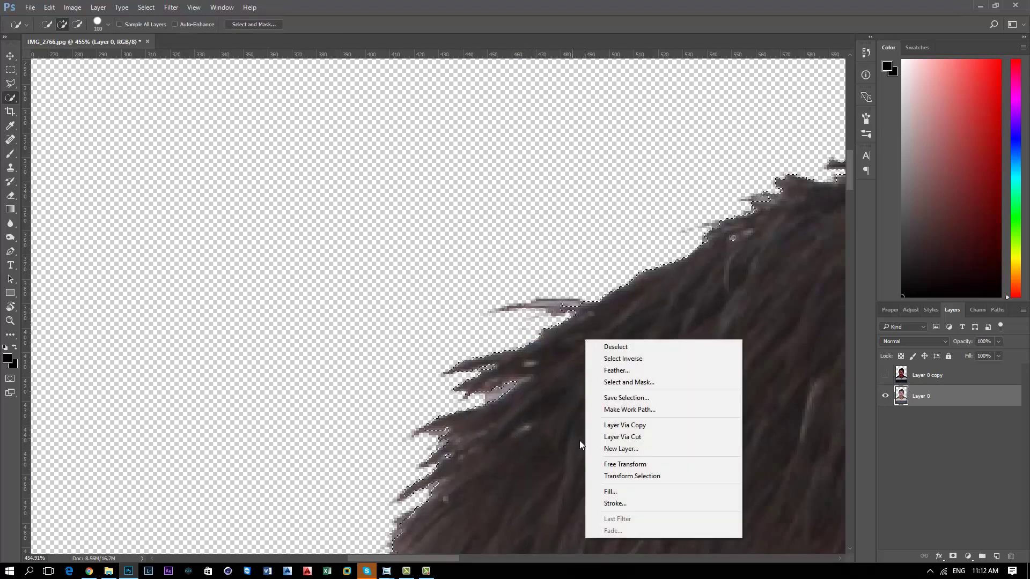
left_click(626, 426)
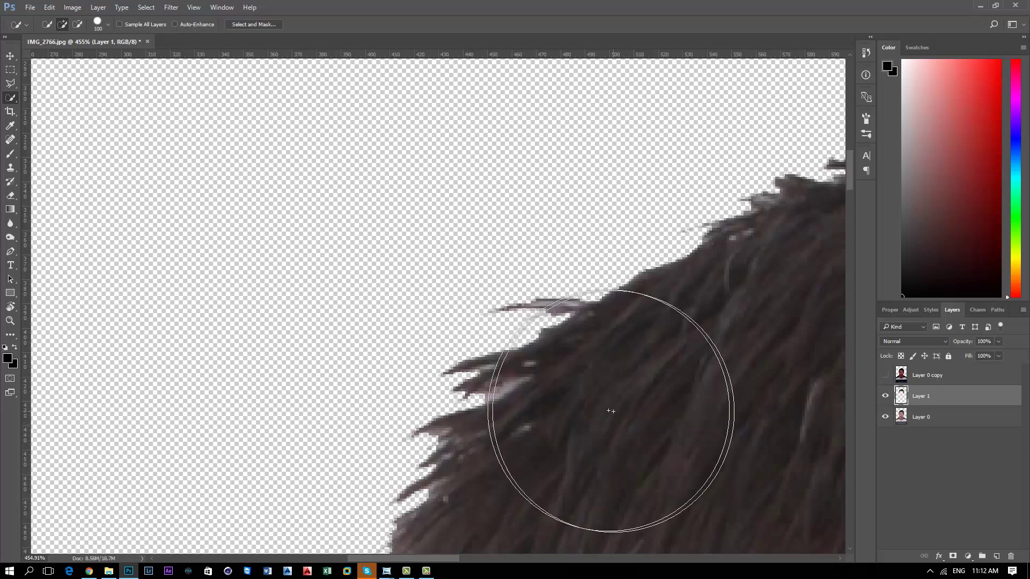
Toggle Layer 0 and Layer 0 copy visibility to compare, then select a hair-edge patch on Layer 0.
left_click(885, 417)
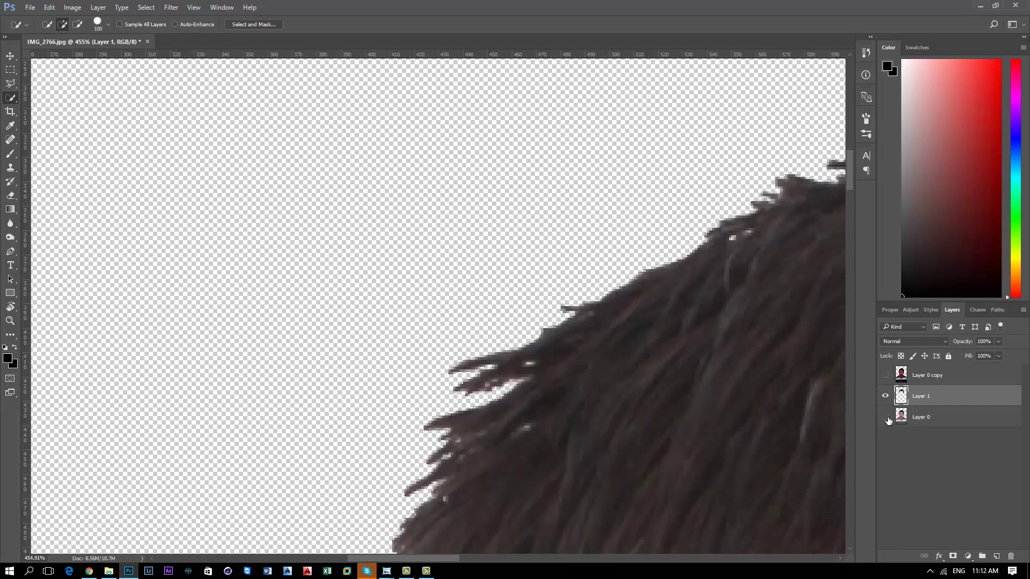
left_click(886, 418)
left_click(886, 417)
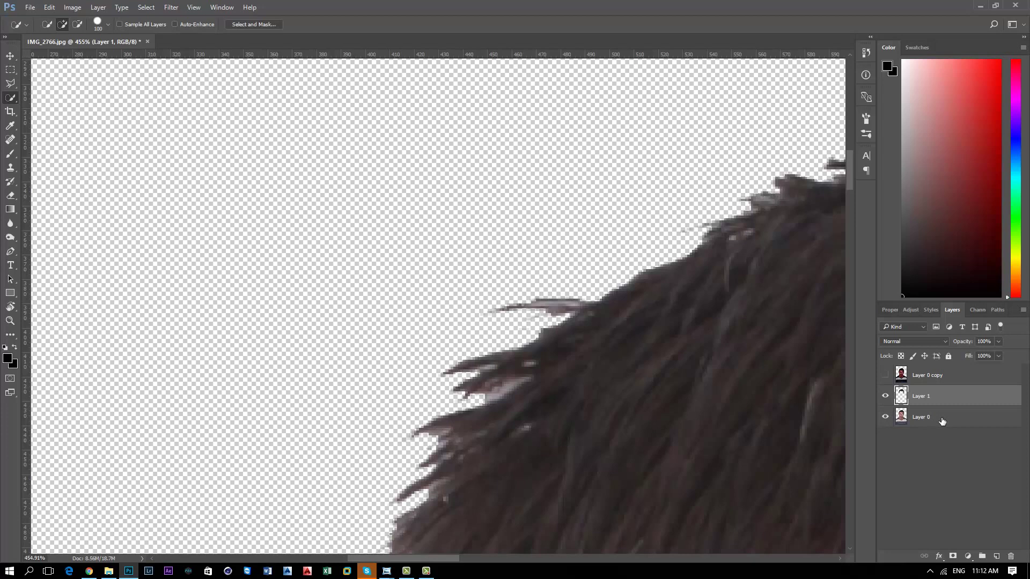
left_click(885, 376)
scroll(520, 377, "down", 3)
scroll(520, 377, "down", 3)
left_click(920, 417)
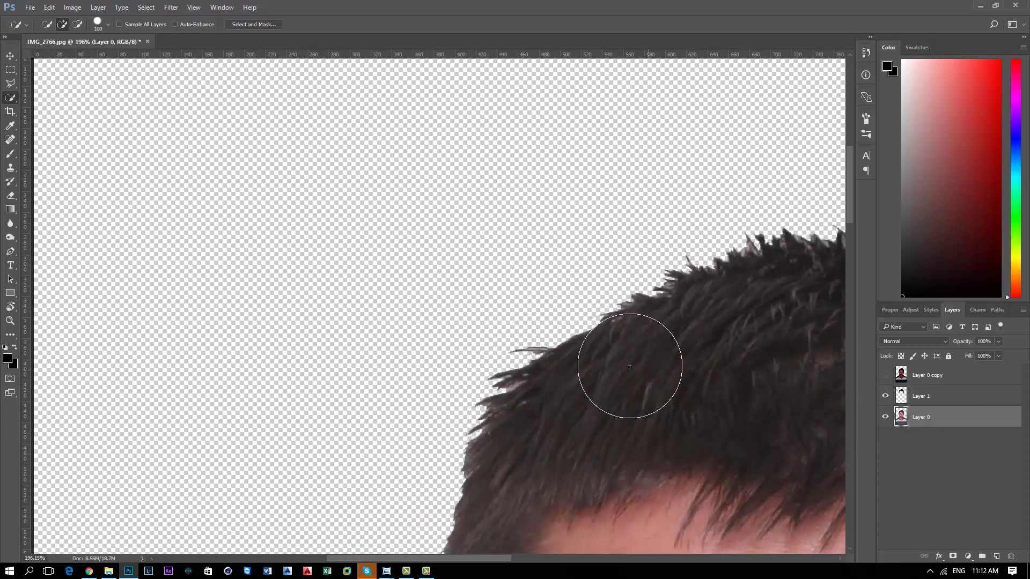
left_click(540, 357)
Deselect, then erase the stray fringe along Layer 0's hair edge with Erase to History off.
right_click(518, 353)
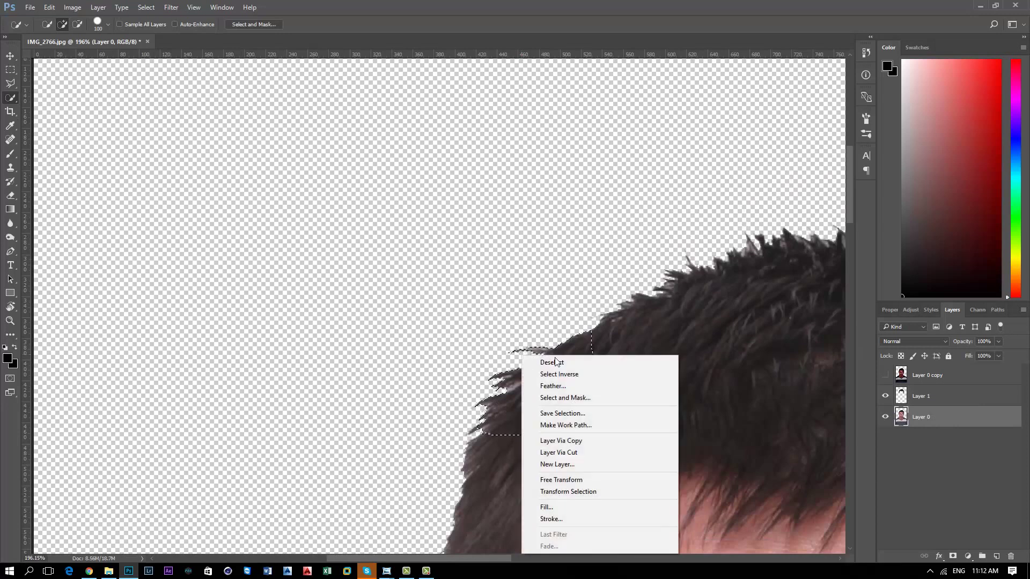
left_click(552, 363)
left_click(10, 195)
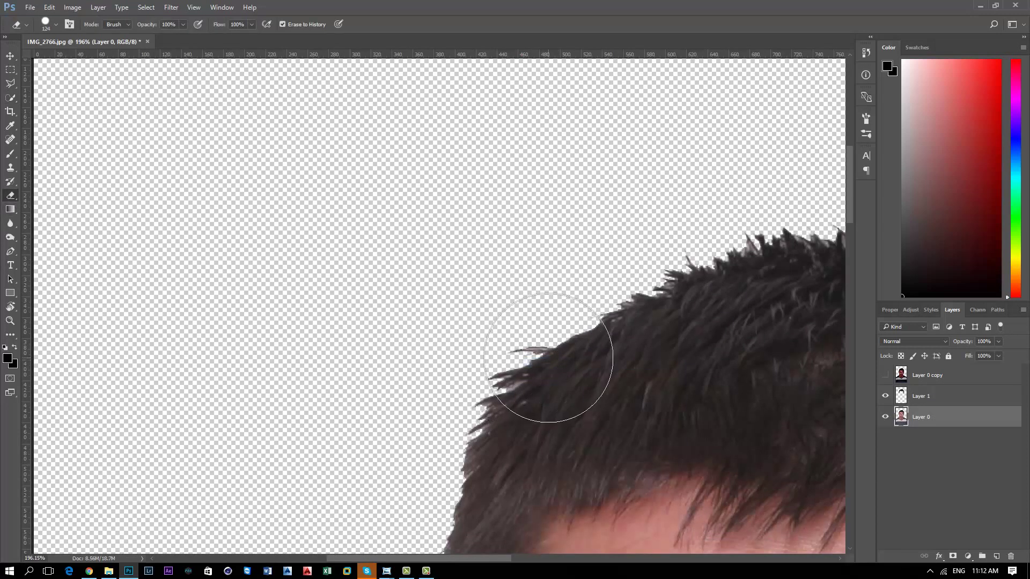
left_click(546, 355)
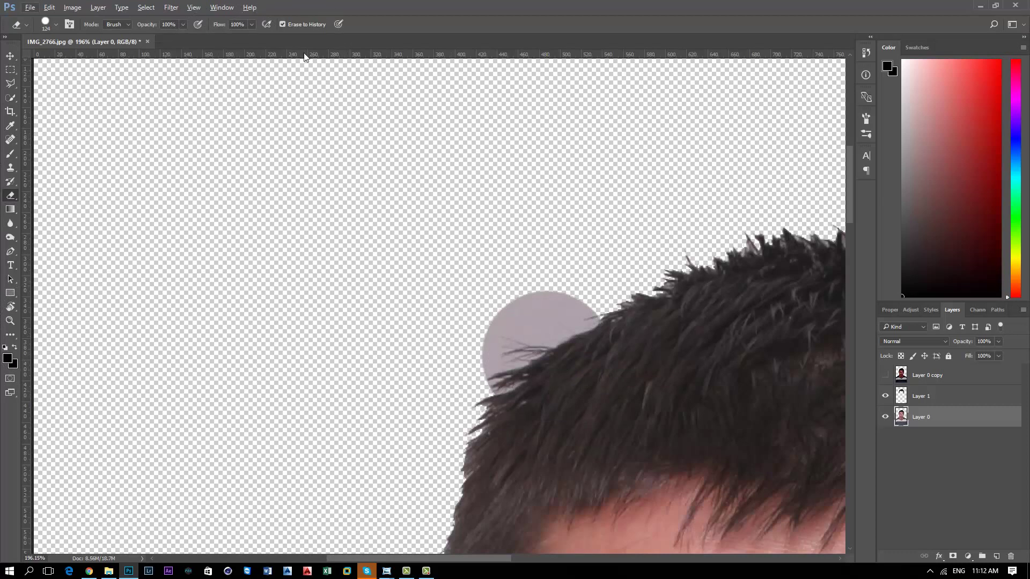
left_click(283, 25)
left_click_drag(644, 252, 512, 365)
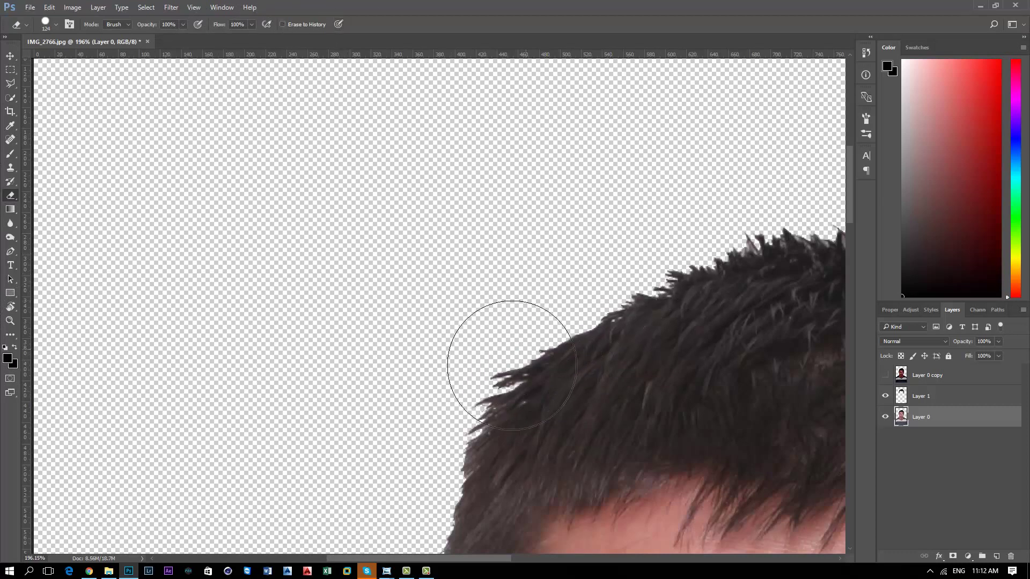
left_click_drag(697, 230, 758, 214)
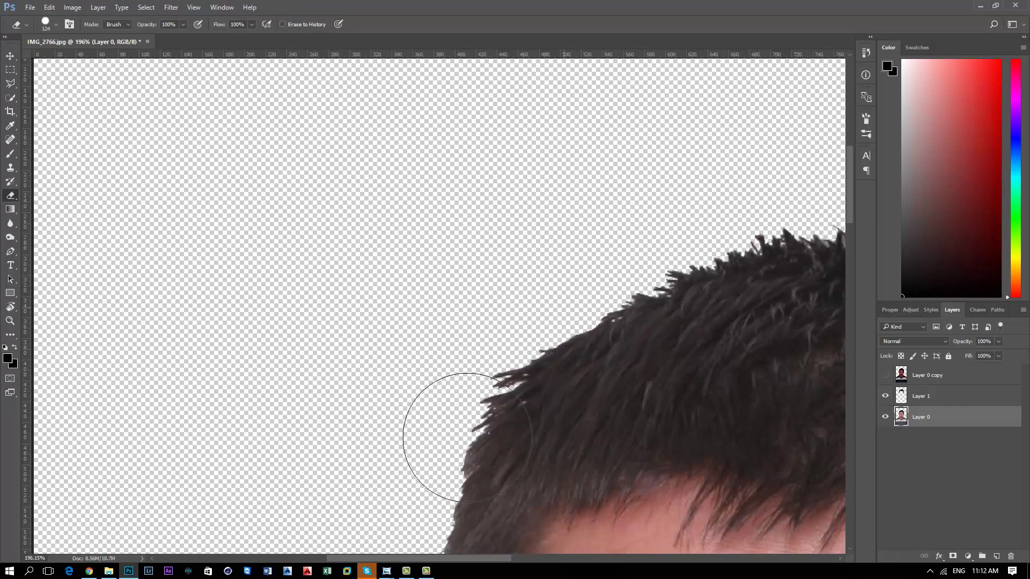
Select Layer 1 together with Layer 0 and bring up their layer context menu.
scroll(526, 338, "down", 5, "alt")
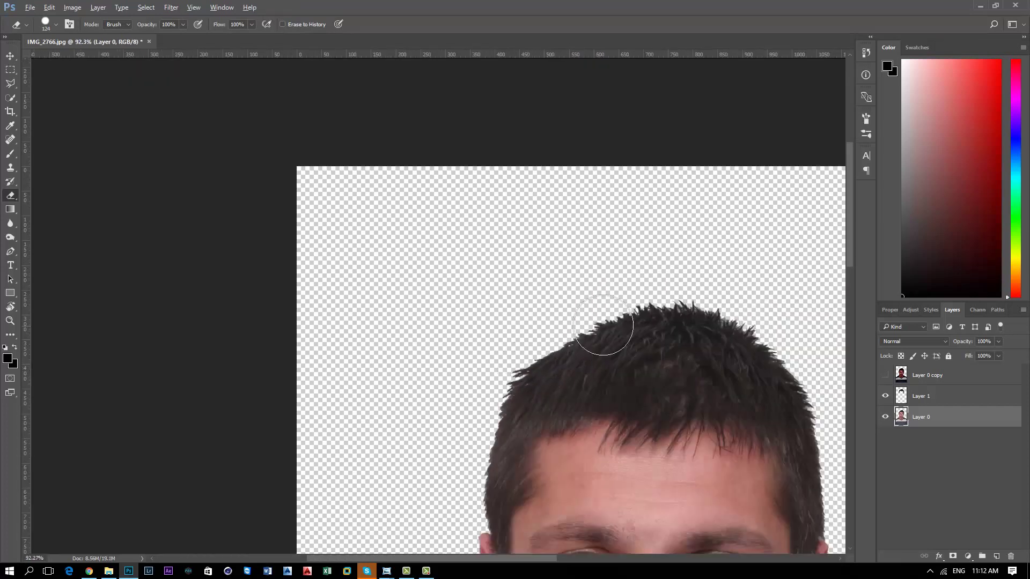
scroll(742, 364, "down", 2, "alt")
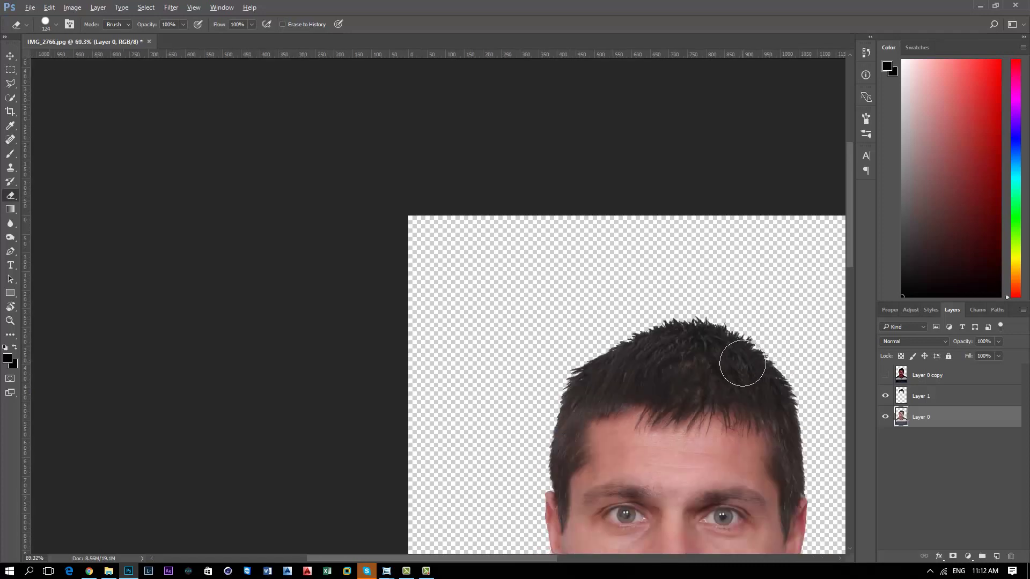
scroll(767, 375, "down", 2, "alt")
scroll(777, 425, "down", 2, "alt")
scroll(456, 160, "up", 2, "alt")
scroll(542, 125, "up", 2, "alt")
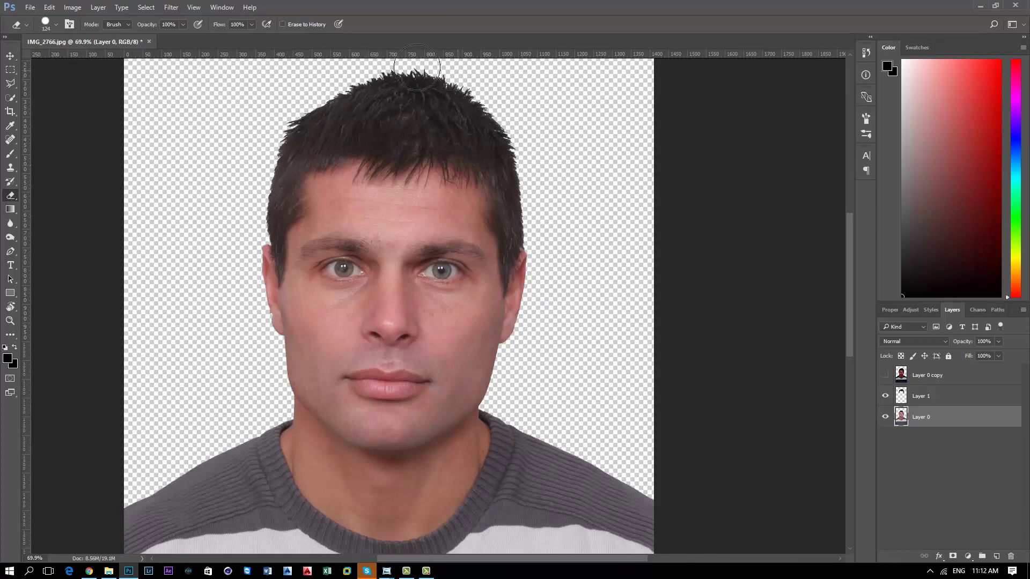
scroll(402, 80, "up", 2)
scroll(402, 80, "up", 2)
scroll(385, 107, "up", 1)
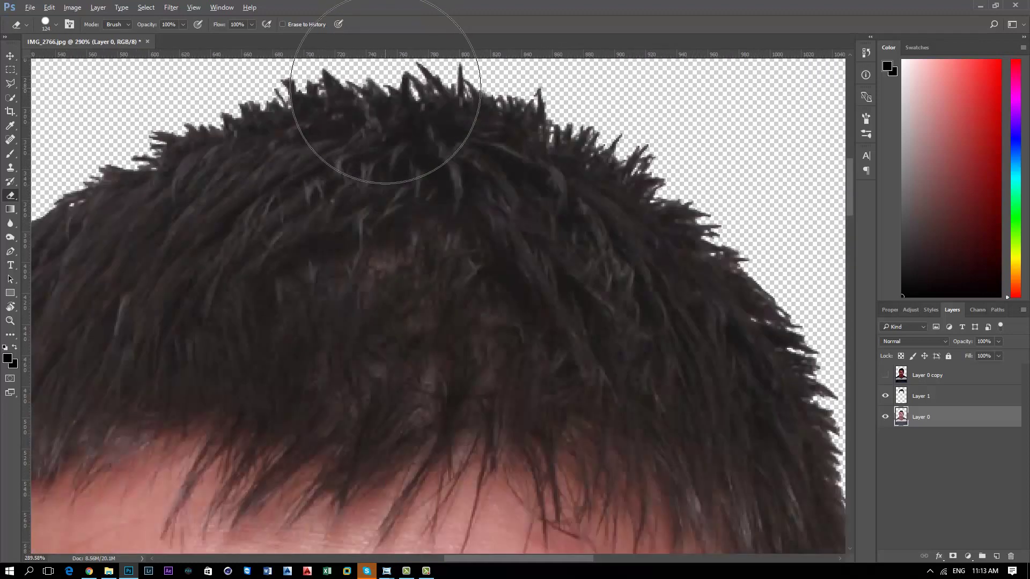
scroll(506, 208, "down", 1)
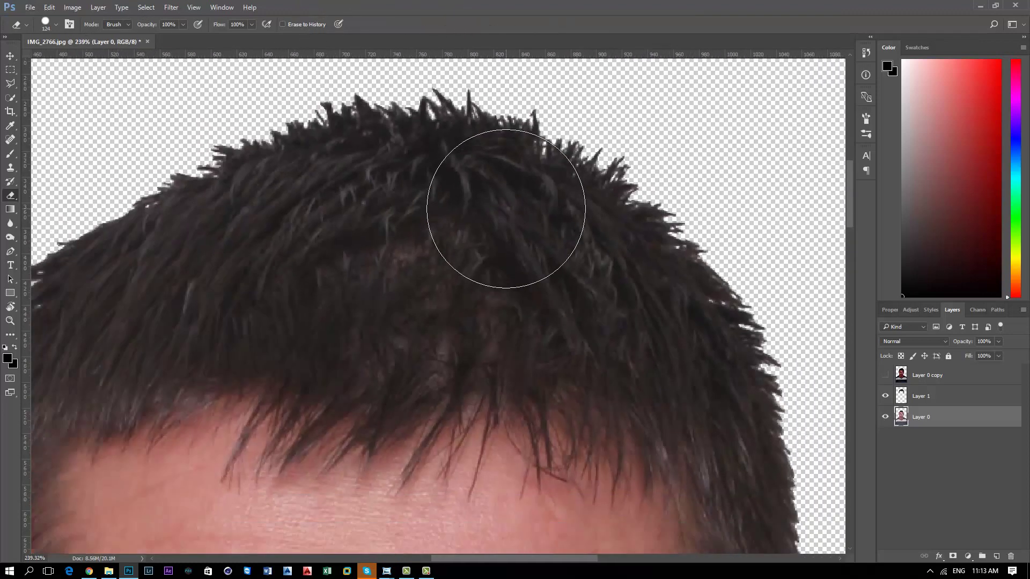
scroll(778, 338, "down", 1)
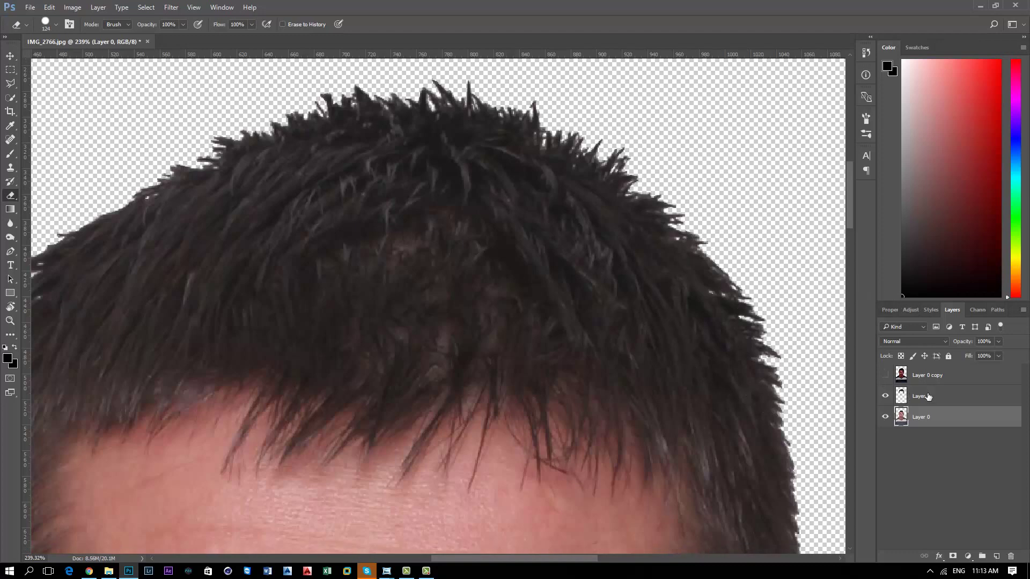
left_click(943, 398, "shift")
right_click(942, 396)
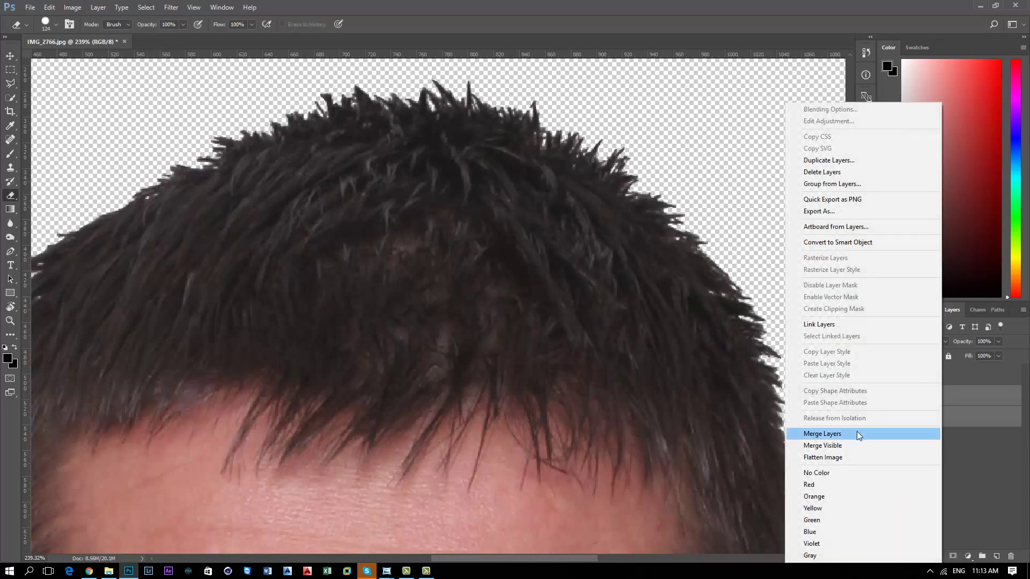
Merge Layer 0 into Layer 1 and delete the 'Layer 0 copy' duplicate.
left_click(804, 433)
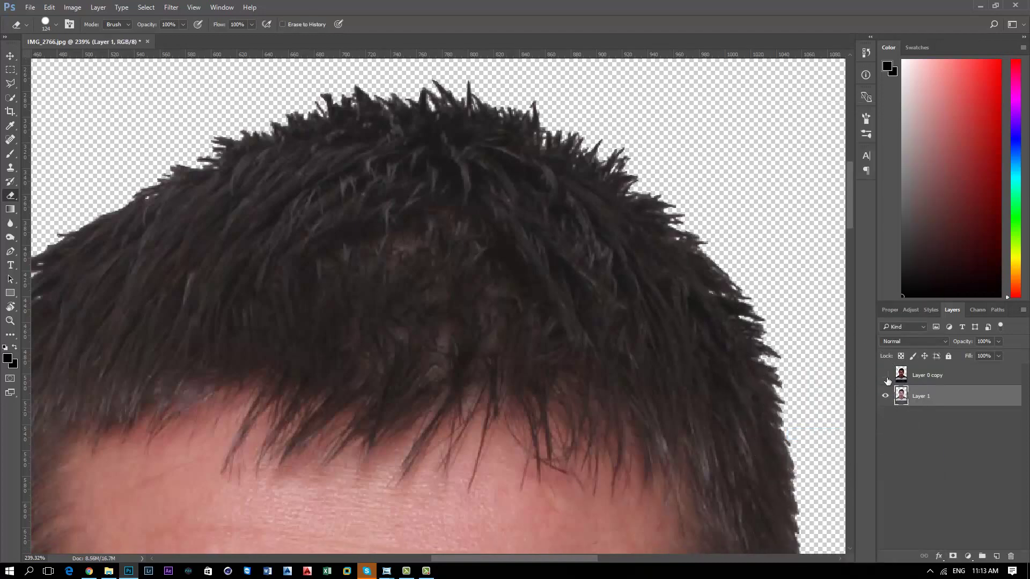
left_click(929, 378)
key("Delete")
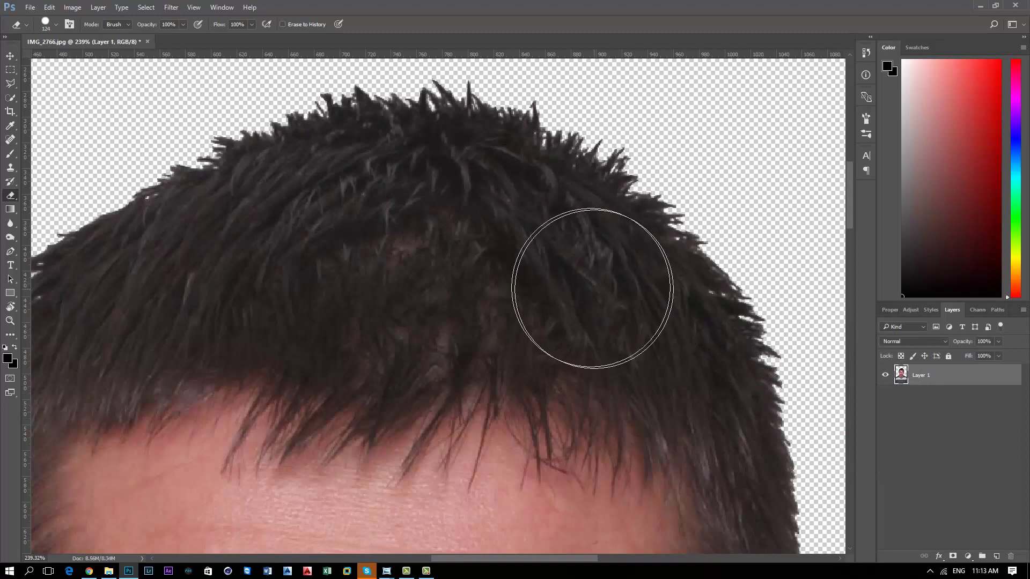
scroll(519, 268, "down", 2)
scroll(519, 268, "down", 2)
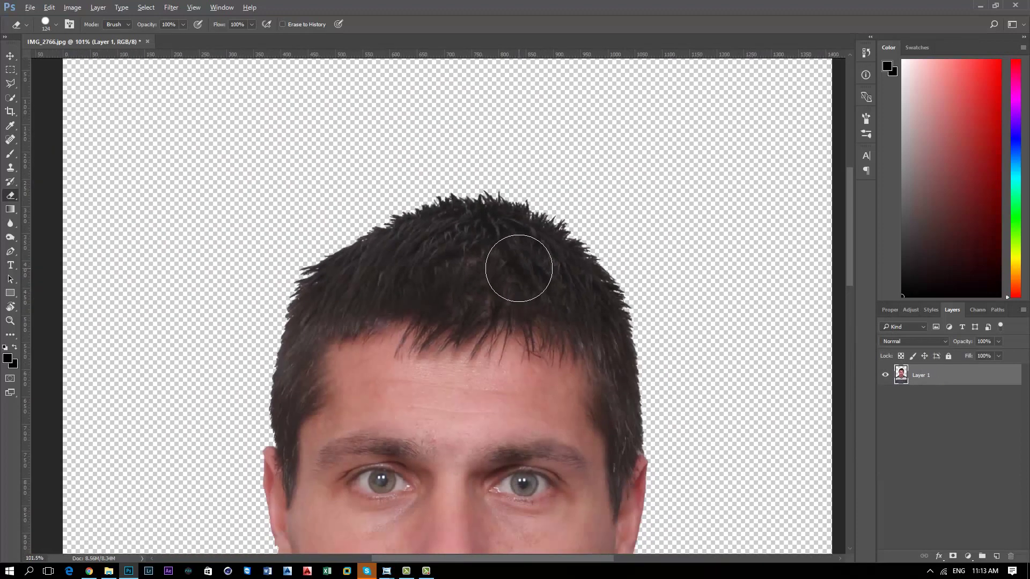
Create a new 1920×1080 blank document, Untitled-1.
left_click(28, 7)
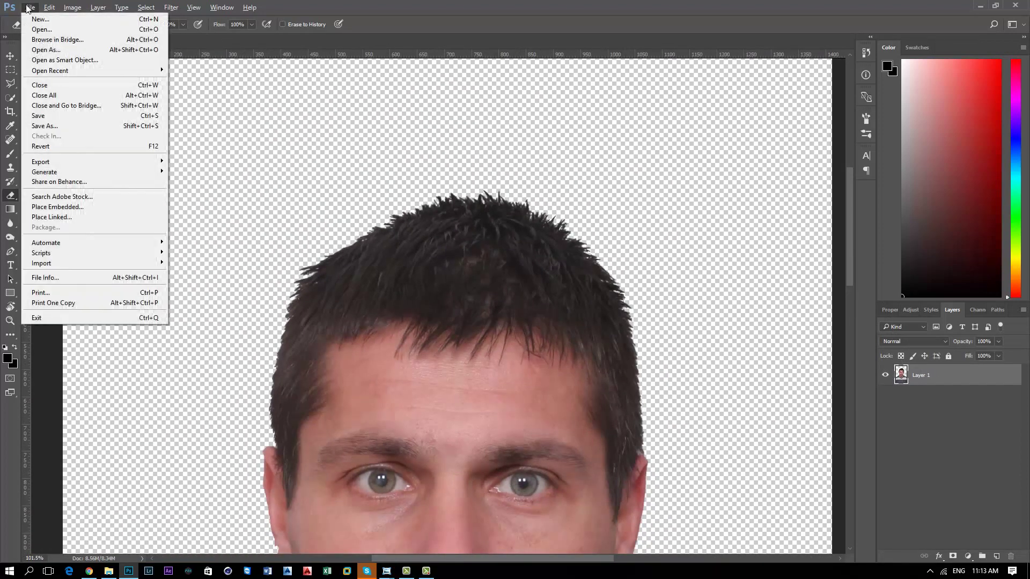
left_click(40, 21)
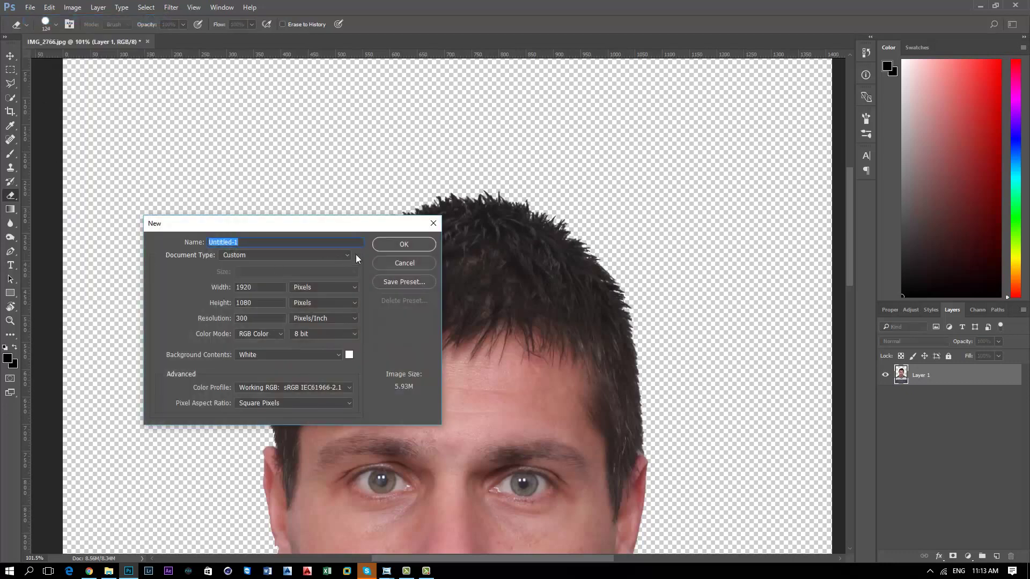
left_click(390, 245)
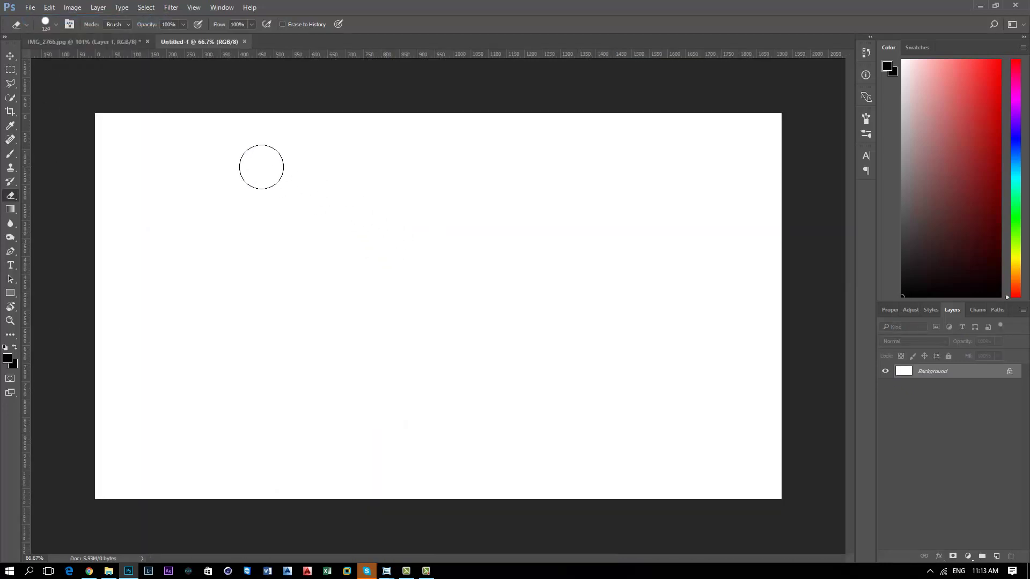
Unlock the Background into Layer 0 and fill it blue with a Color Overlay style.
left_click(1009, 375)
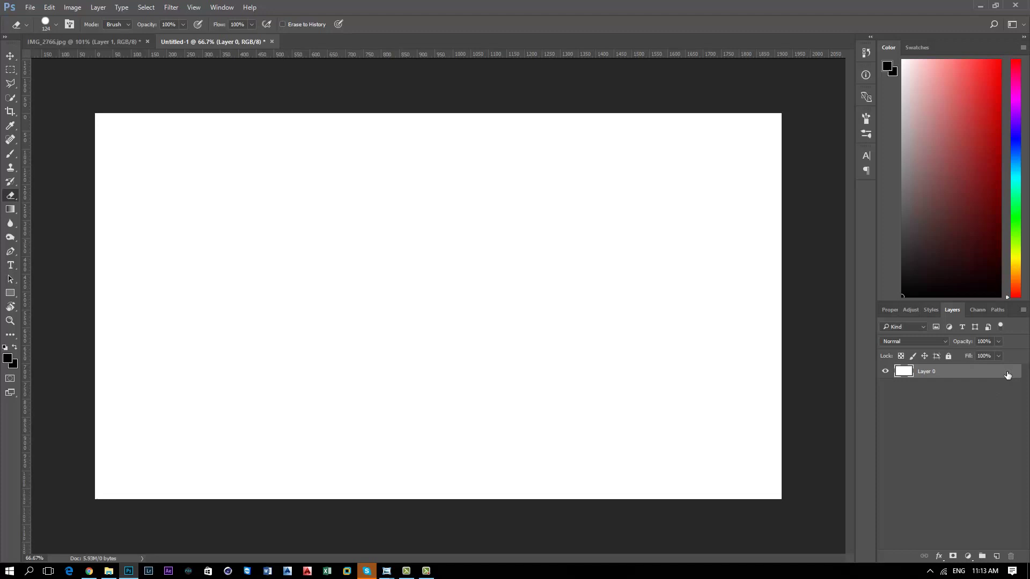
double_click(970, 378)
left_click(545, 219)
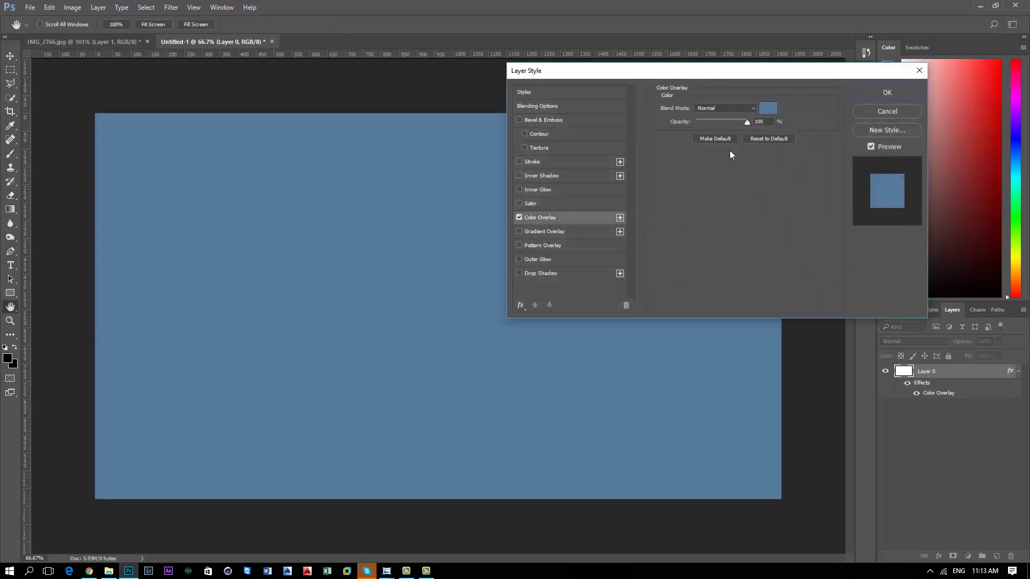
left_click(876, 95)
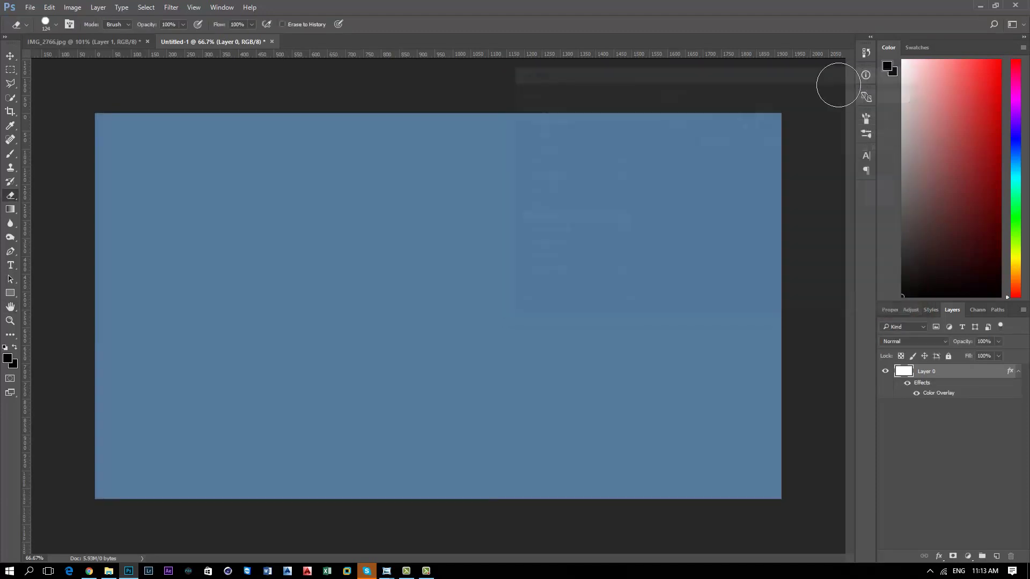
Drag the cut-out portrait from IMG_2766 into the blue Untitled-1 document.
left_click(126, 40)
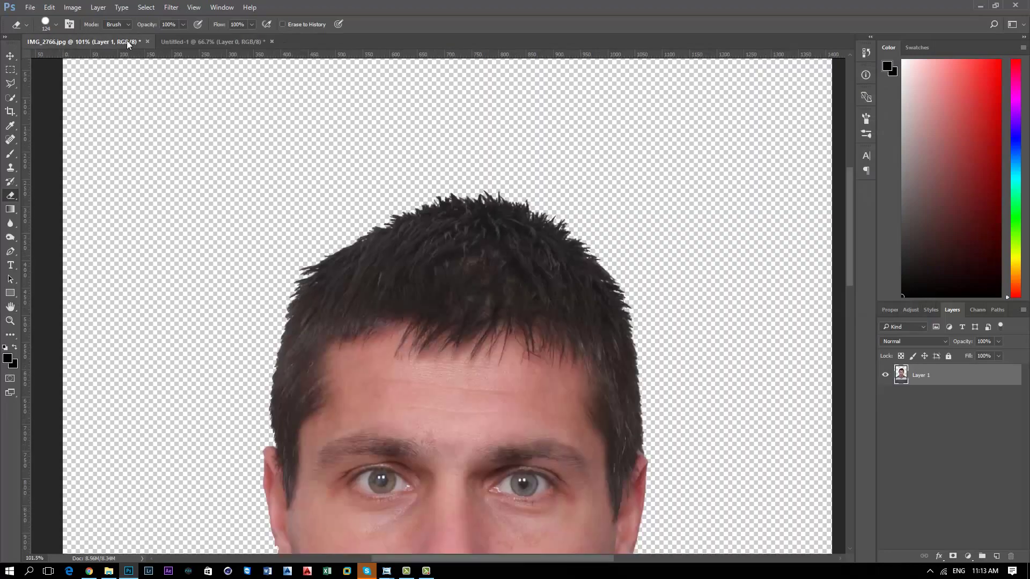
left_click(11, 57)
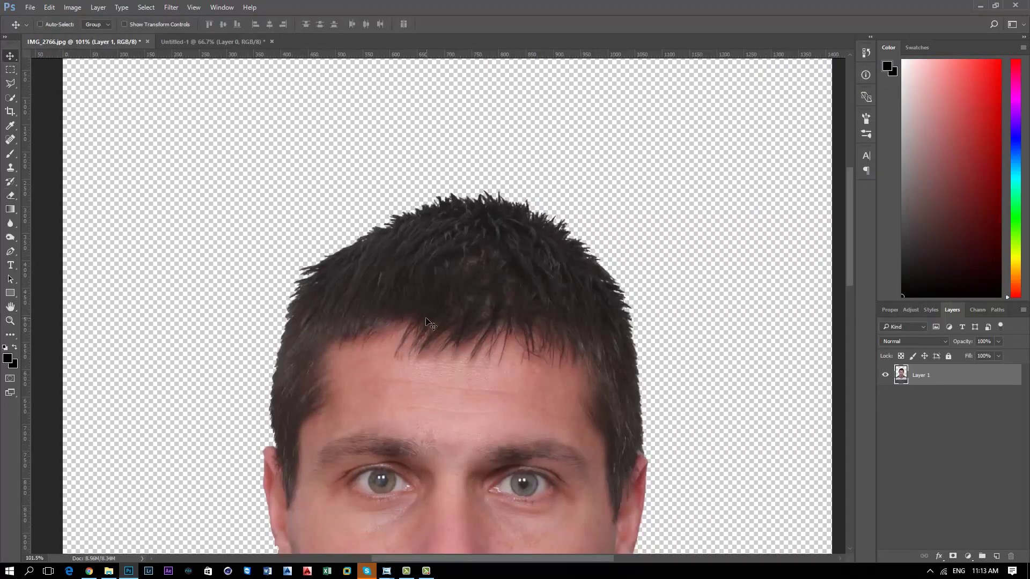
left_click_drag(429, 322, 355, 230)
scroll(453, 202, "up", 2)
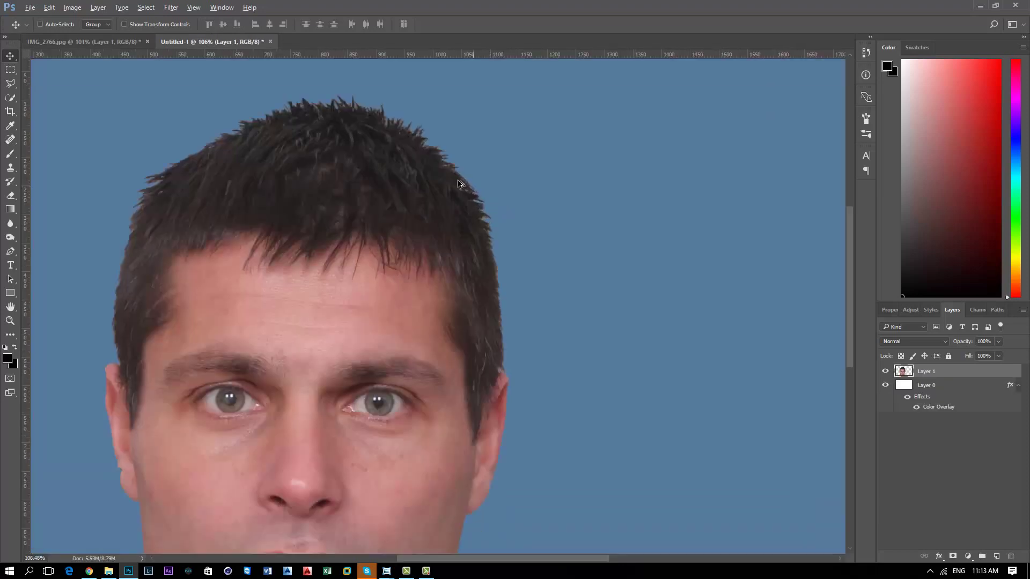
scroll(445, 177, "up", 2)
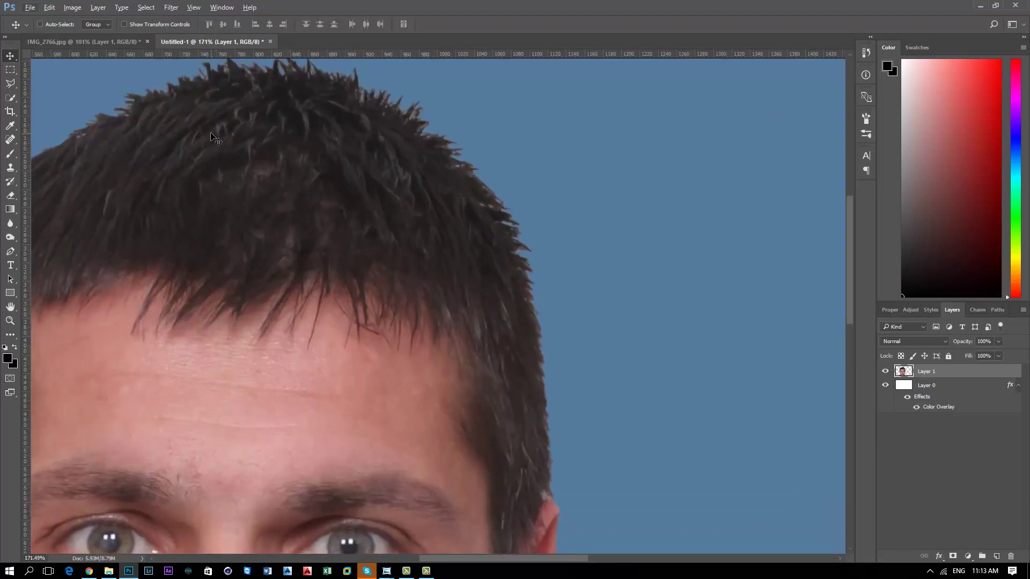
Reposition the portrait layer so the face sits well on the blue background.
mouse_move(213, 137)
left_mouse_down()
mouse_move(315, 142)
mouse_move(379, 230)
left_mouse_up()
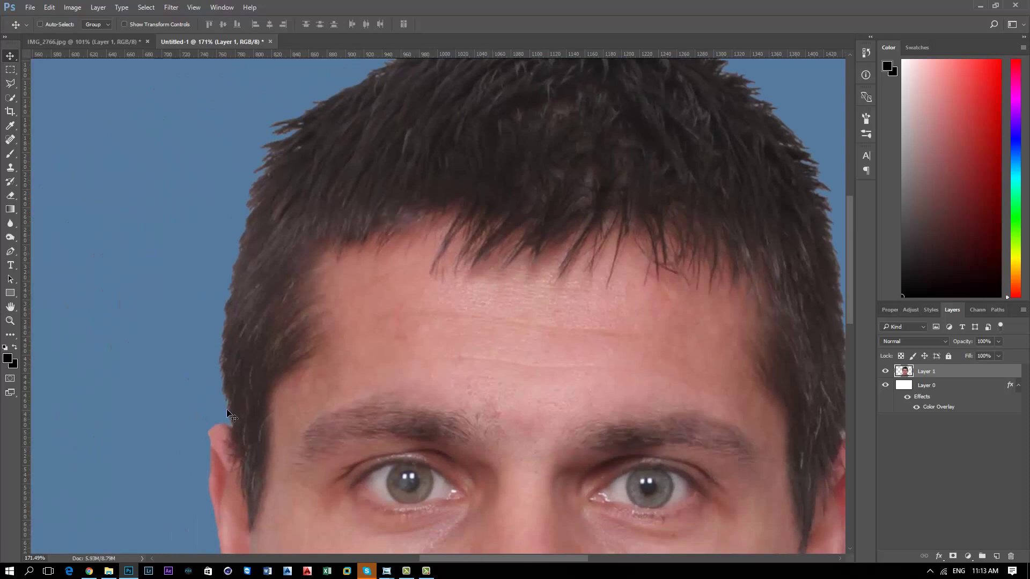
mouse_move(445, 105)
left_mouse_down()
mouse_move(395, 192)
mouse_move(397, 183)
left_mouse_up()
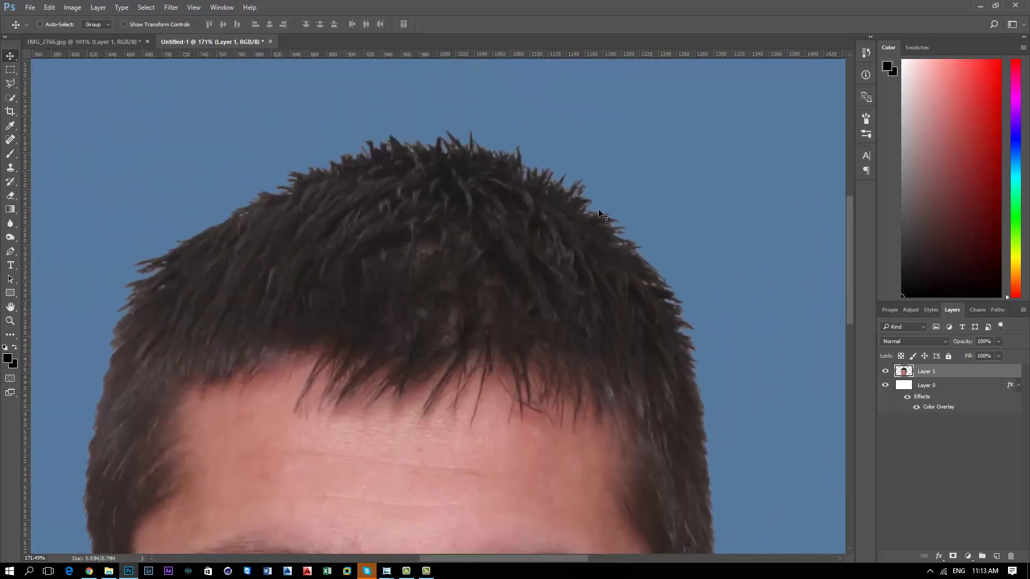
scroll(643, 356, "down", 2)
scroll(504, 339, "down", 3)
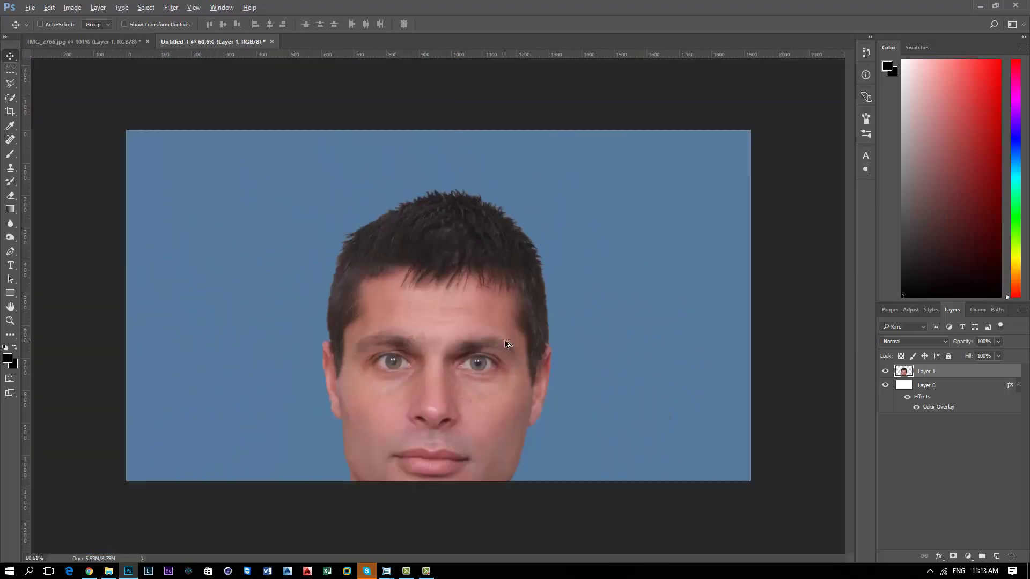
scroll(453, 260, "up", 3)
scroll(451, 256, "up", 2)
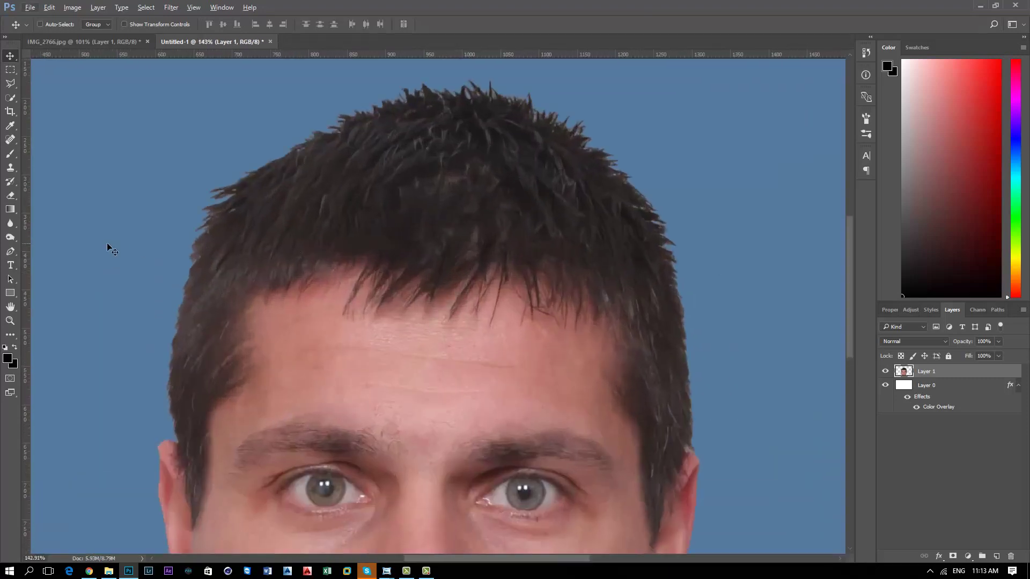
left_click(11, 154)
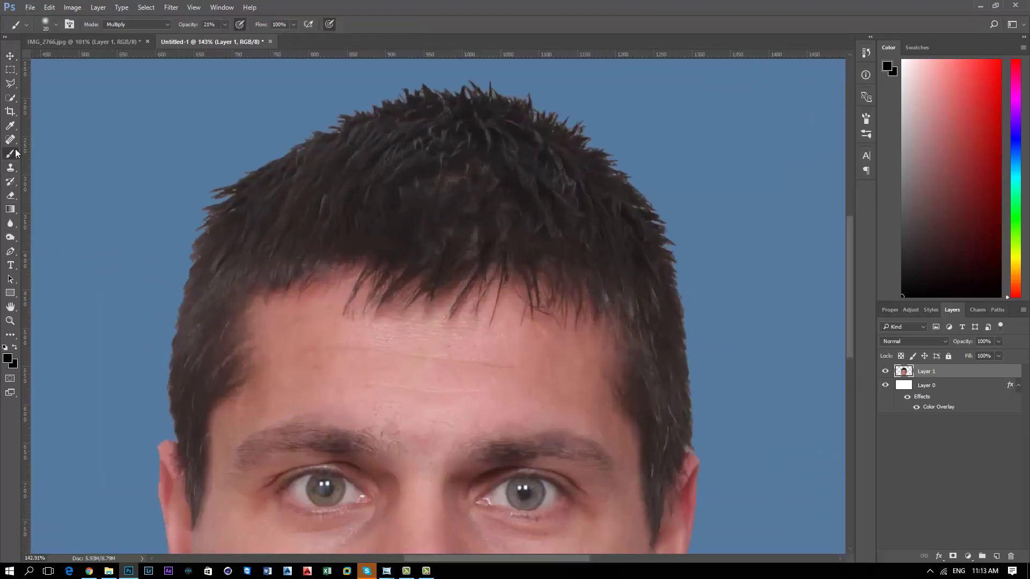
Add a layer mask to the portrait layer and paint along the hair edge to soften it.
left_click_drag(319, 130, 356, 111)
key("ctrl+z")
left_click(954, 557)
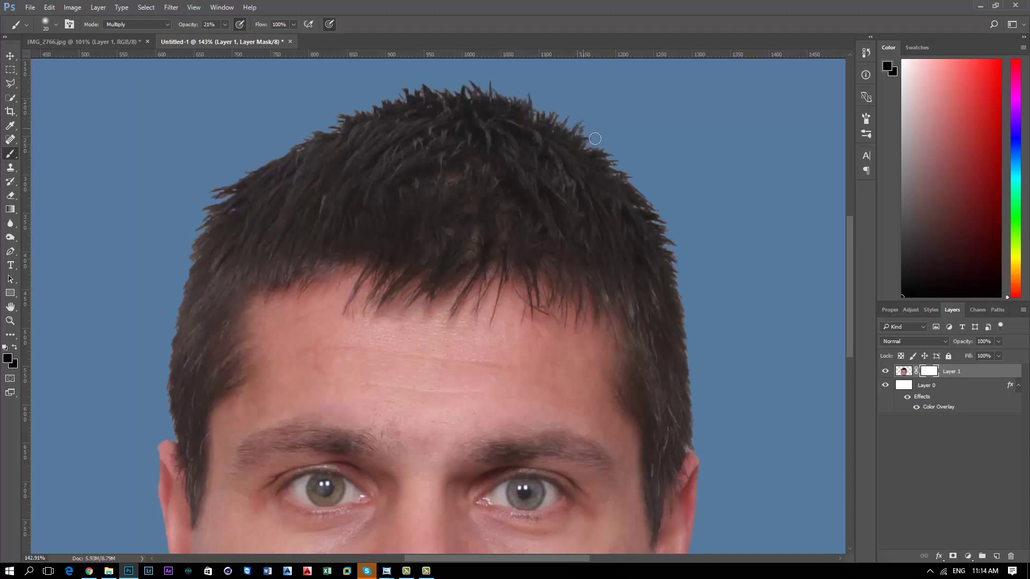
left_click_drag(592, 140, 660, 230)
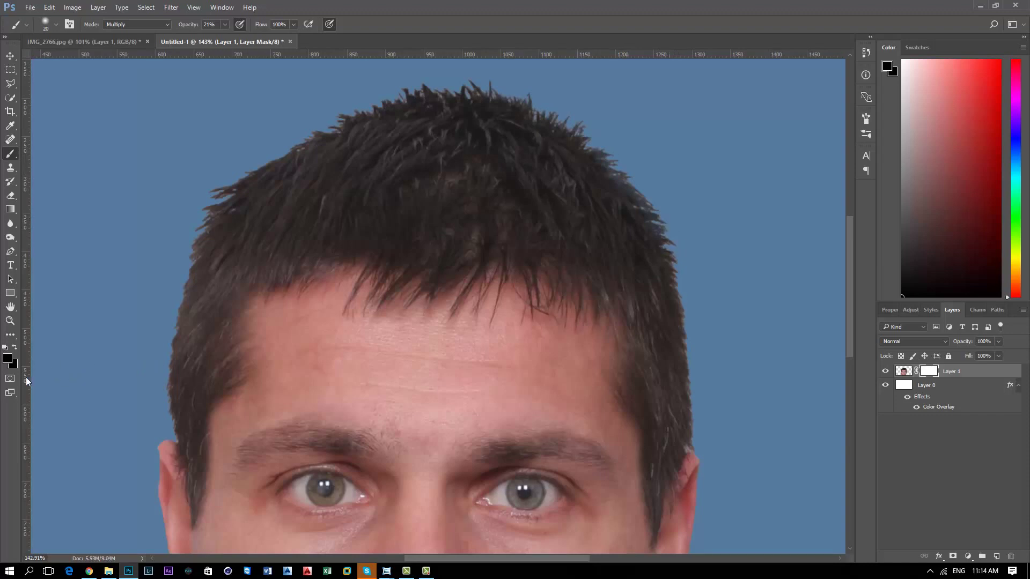
Toggle Quick Mask, set the foreground colour to black, and delete portrait Layer 1.
left_click(9, 379)
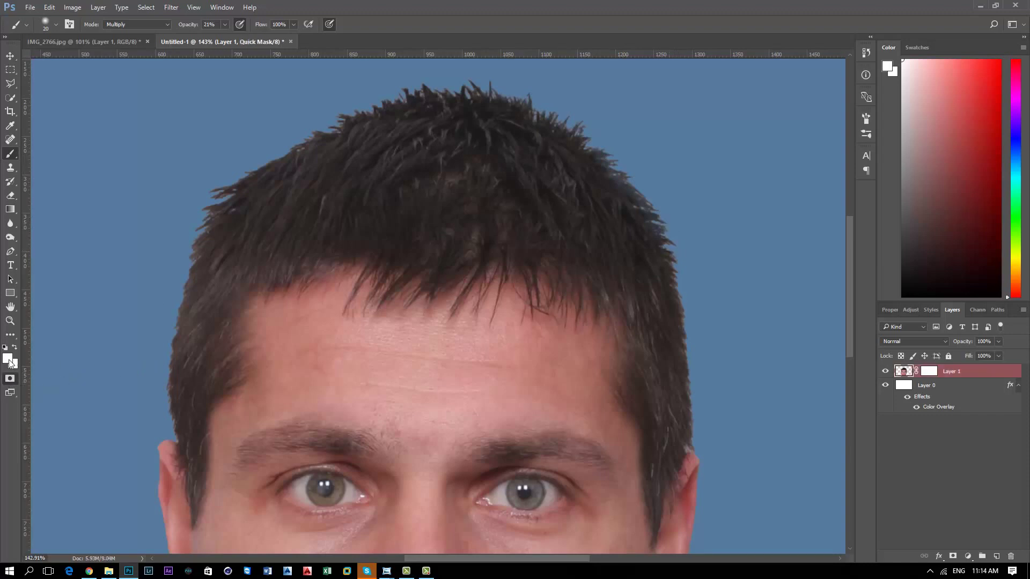
left_click(9, 360)
left_click(435, 201)
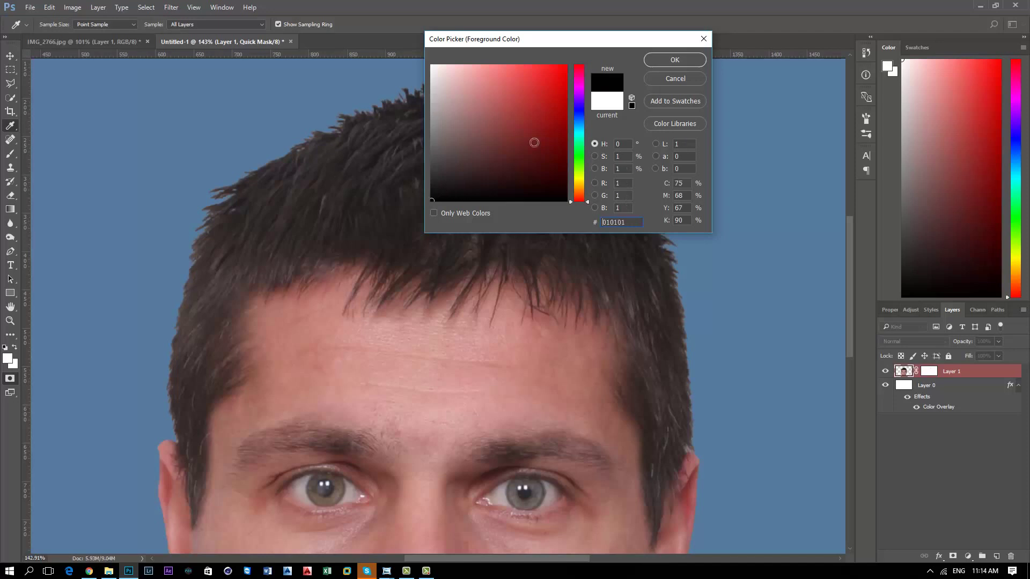
left_click(660, 63)
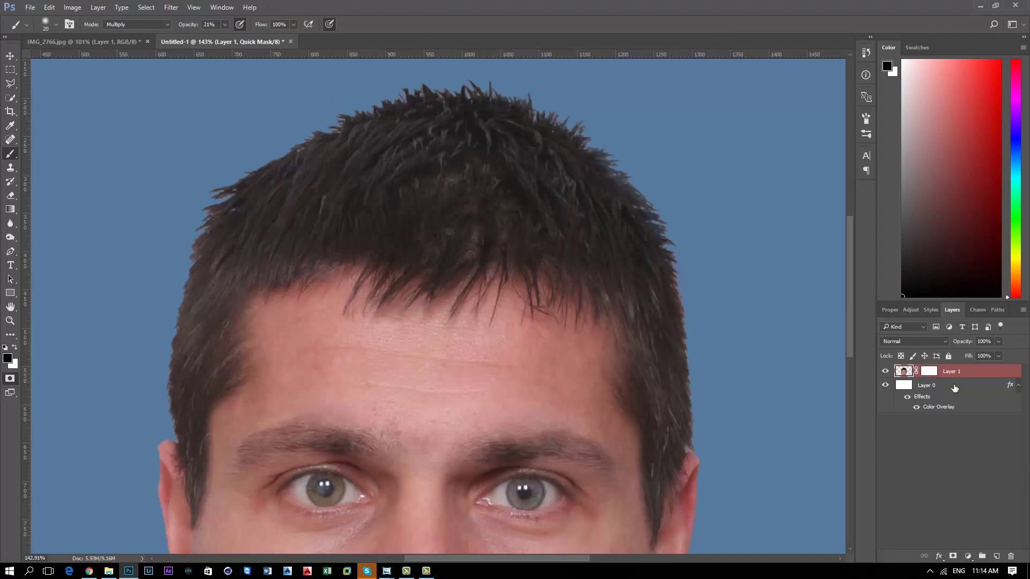
key("Delete")
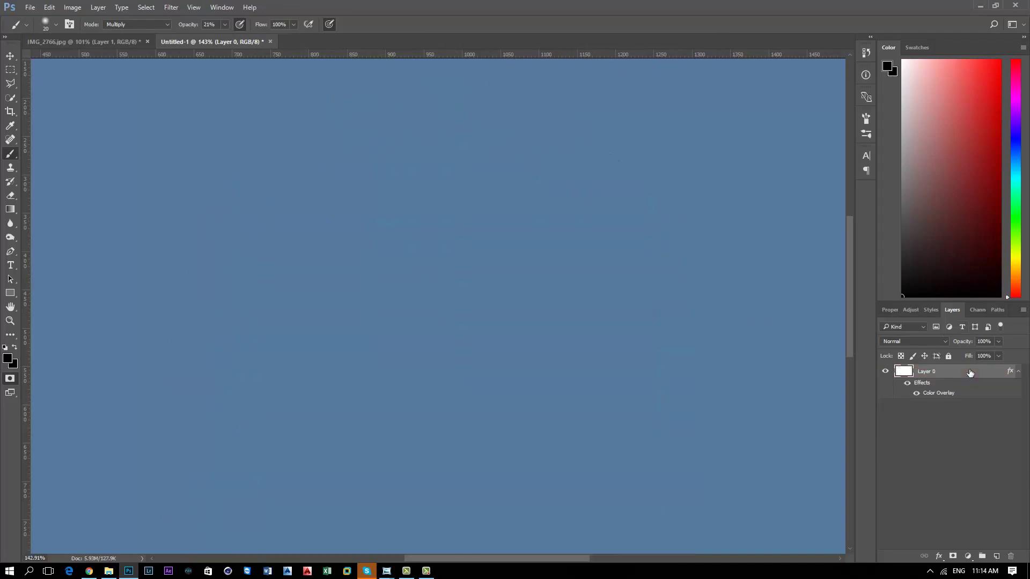
Start a Save As of the IMG_2766 portrait with PNG chosen as the format.
left_click(99, 43)
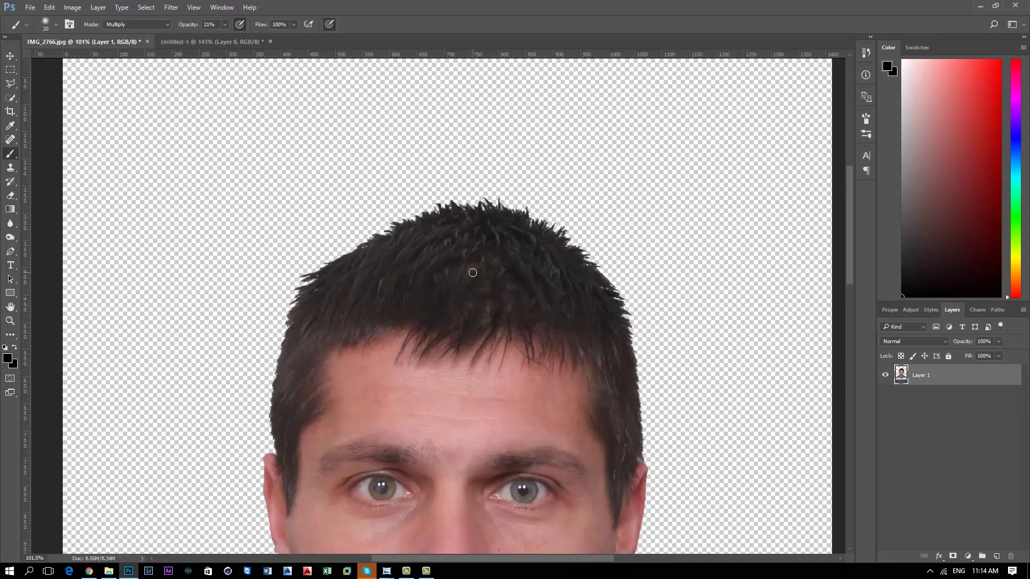
scroll(472, 403, "down", 2, "alt")
scroll(467, 409, "down", 4, "alt")
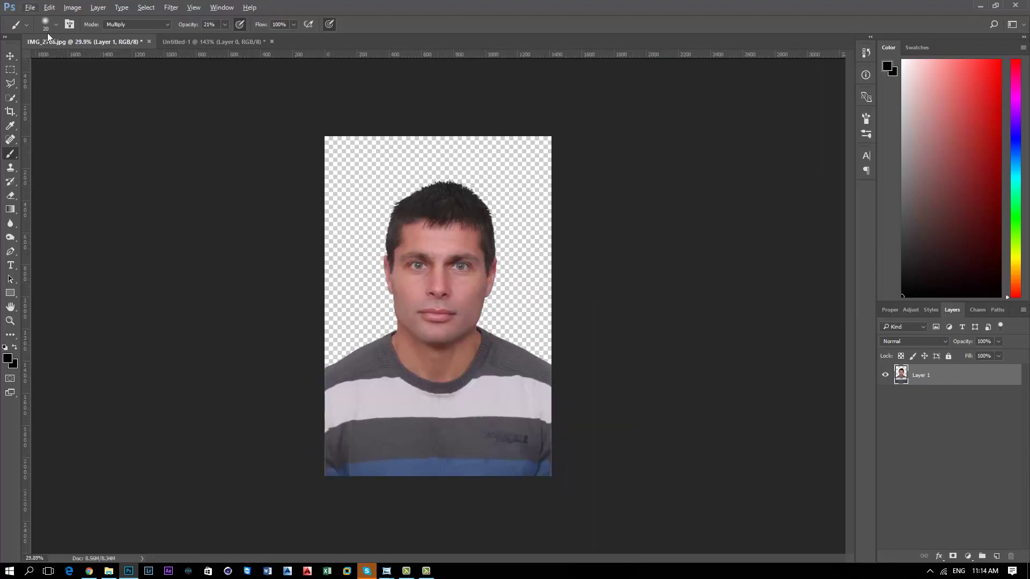
left_click(30, 8)
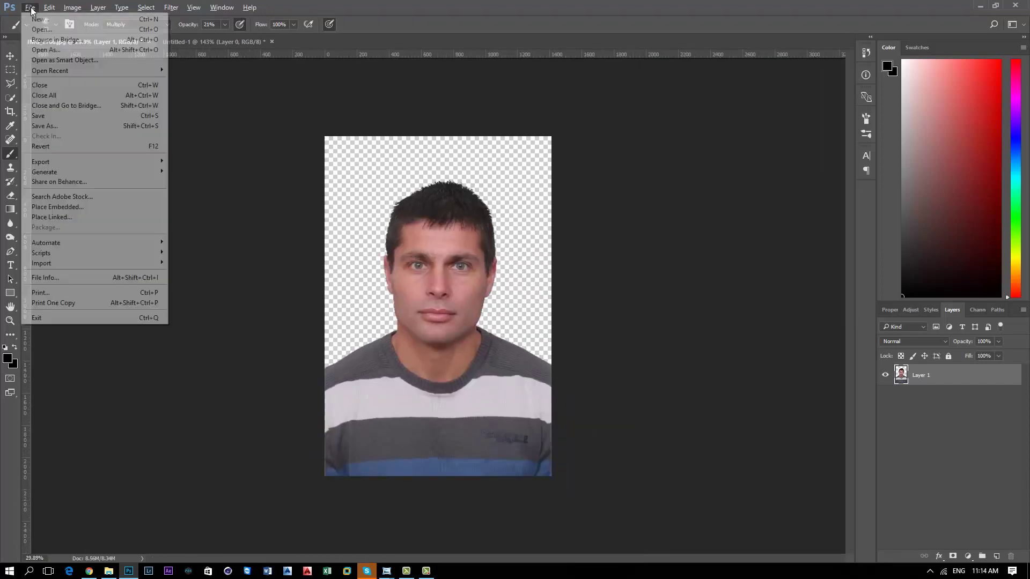
left_click(58, 126)
left_click(40, 79)
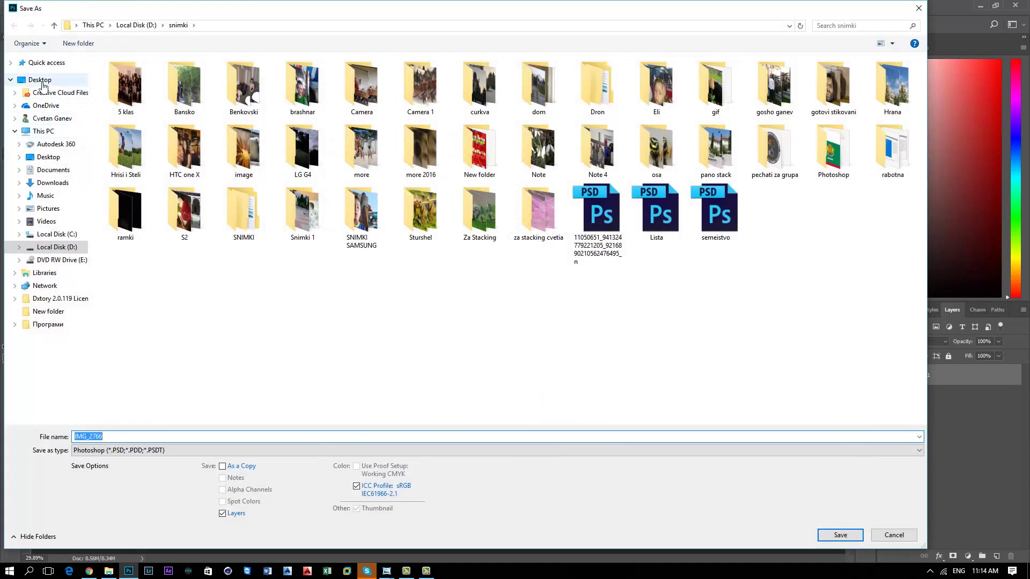
left_click(120, 453)
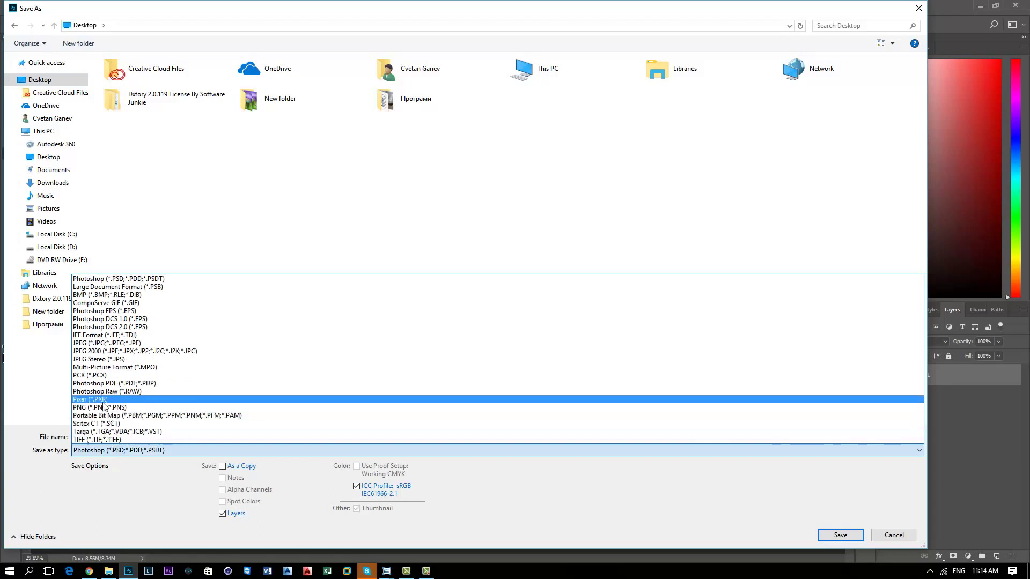
left_click(118, 407)
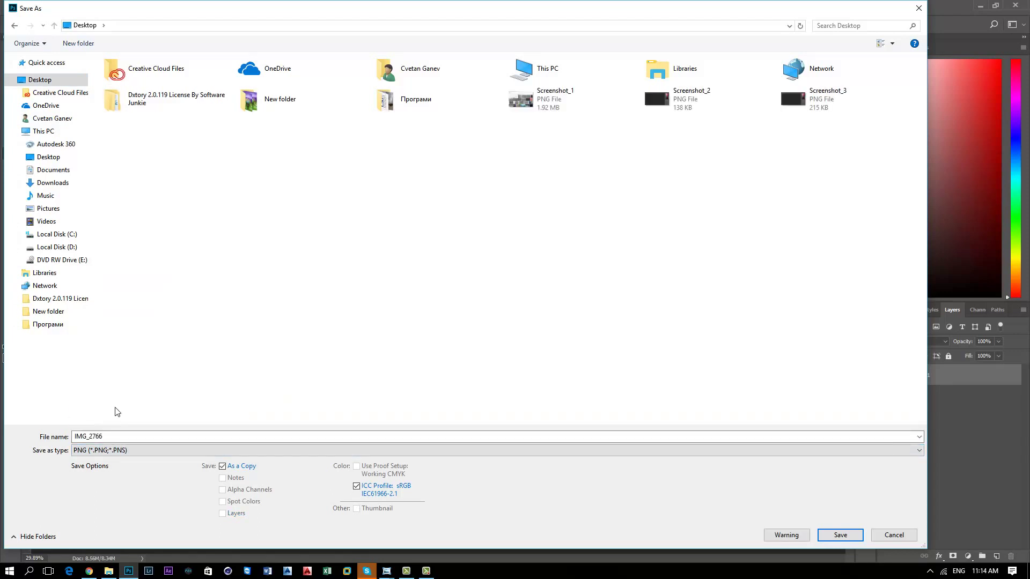
Create 'New folder (2)' on Local Disk (D:) and go inside it.
left_click(62, 248)
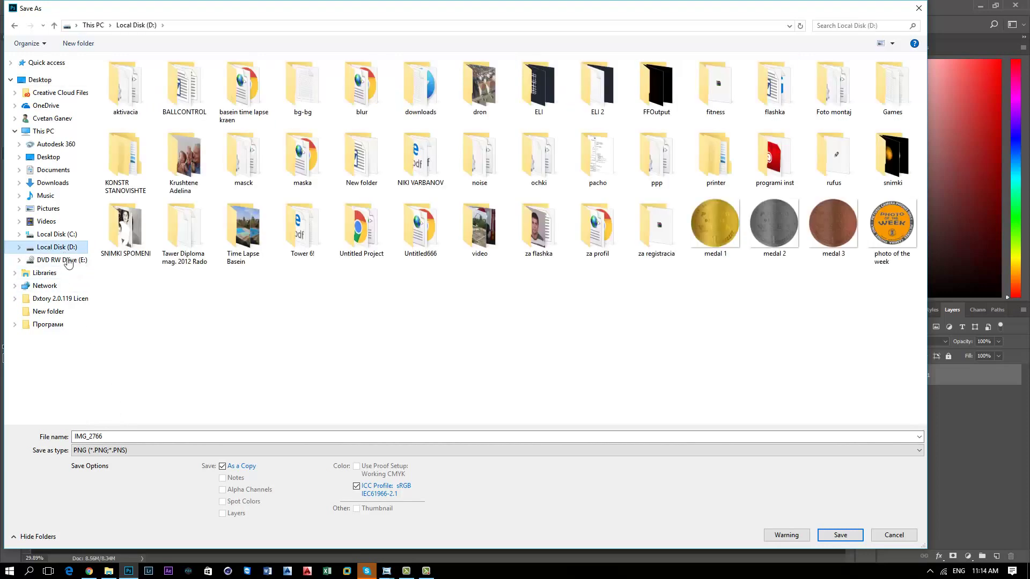
right_click(290, 359)
mouse_move(314, 362)
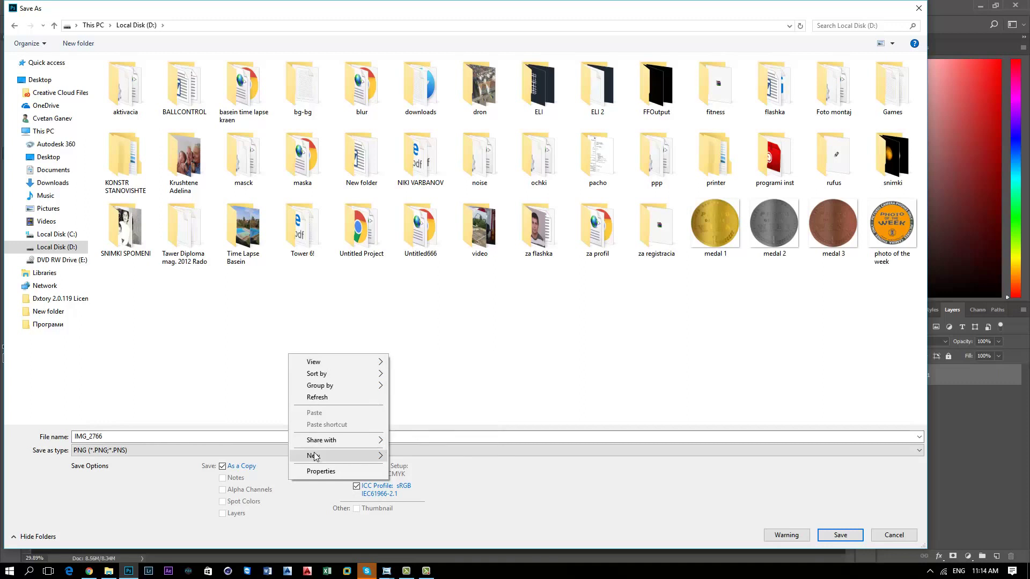
mouse_move(314, 456)
left_click(428, 334)
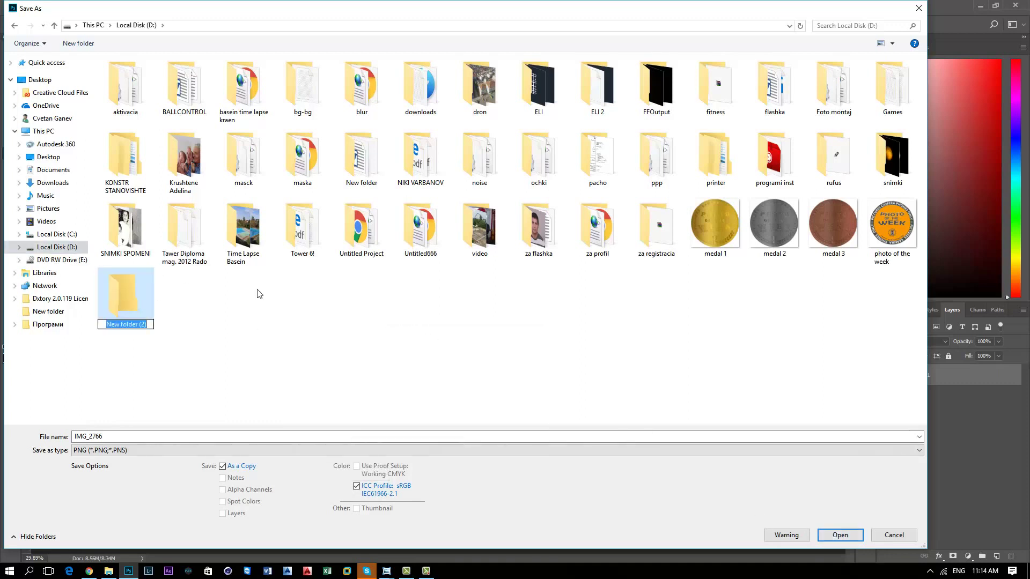
left_click(135, 291)
double_click(135, 290)
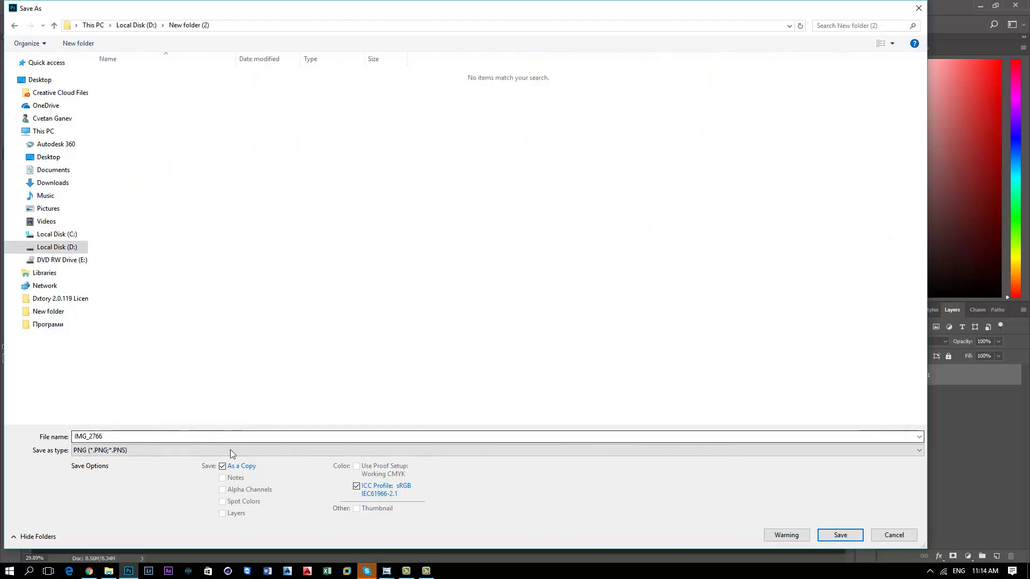
Save the portrait PNG with default options, then close Untitled-1 and IMG_2766 without saving.
left_click(831, 542)
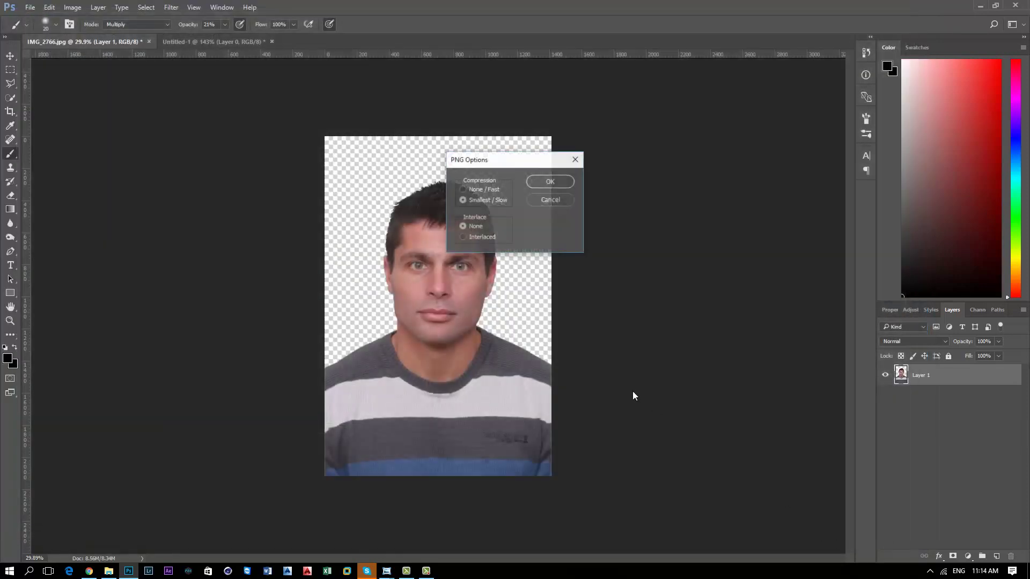
left_click(561, 183)
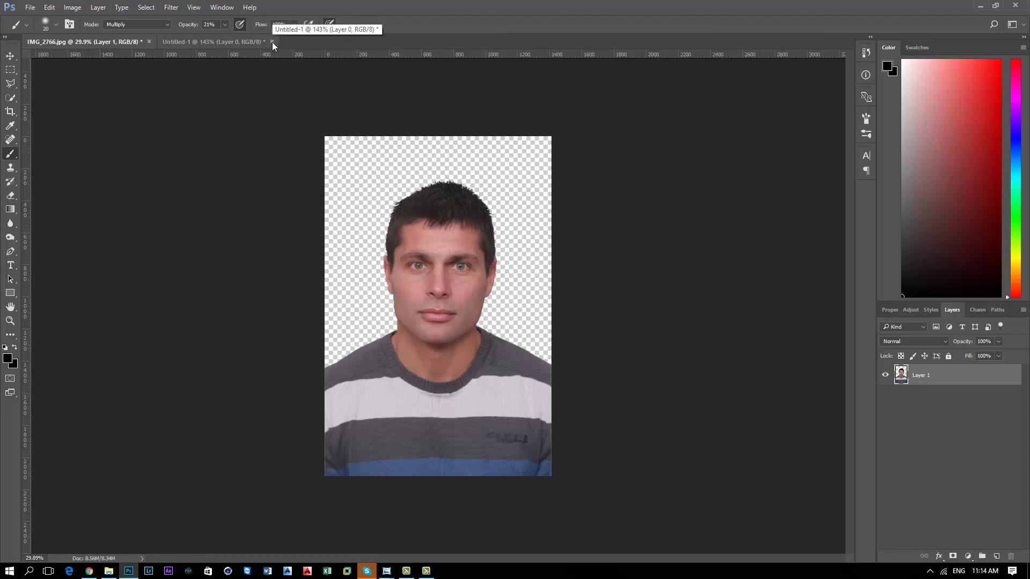
left_click(272, 42)
left_click(516, 216)
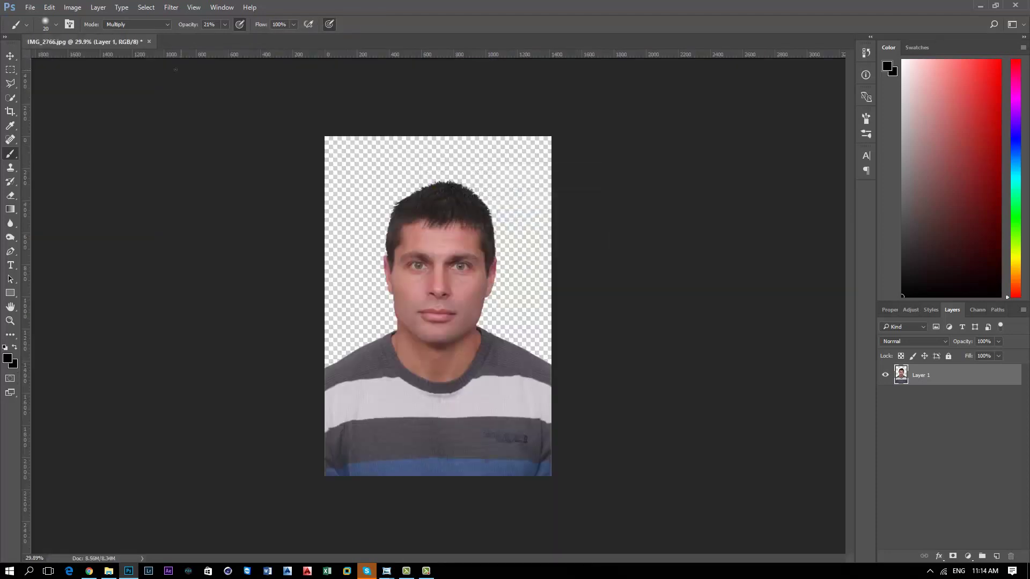
left_click(149, 42)
left_click(523, 218)
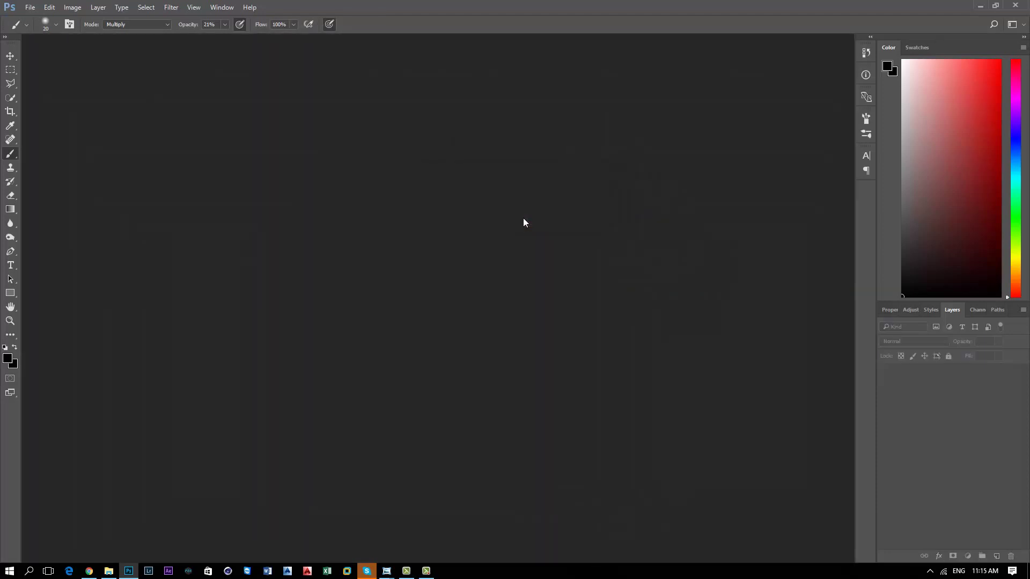
Open the saved transparent IMG_2766.png portrait.
left_click(30, 8)
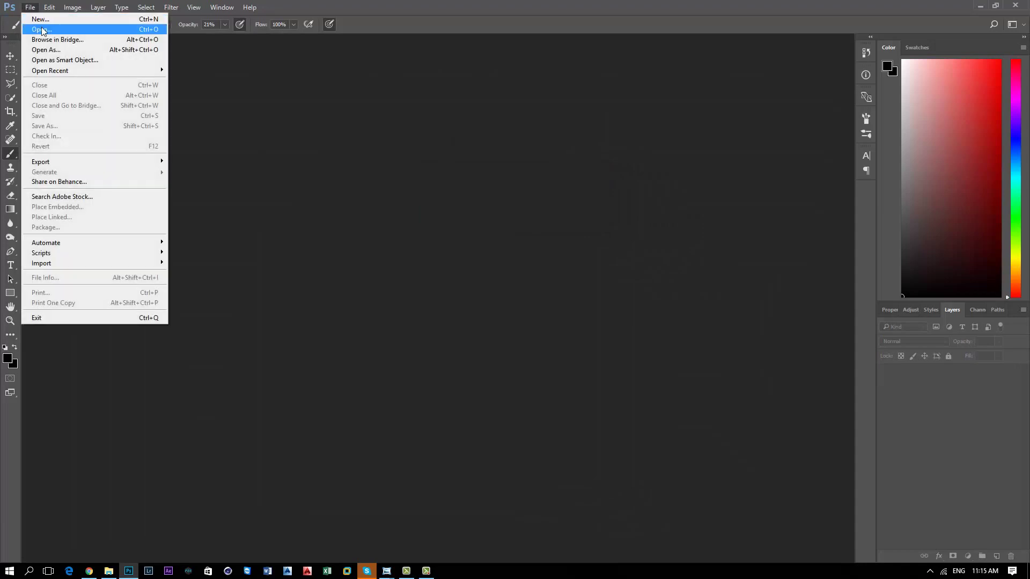
left_click(40, 22)
left_click(168, 85)
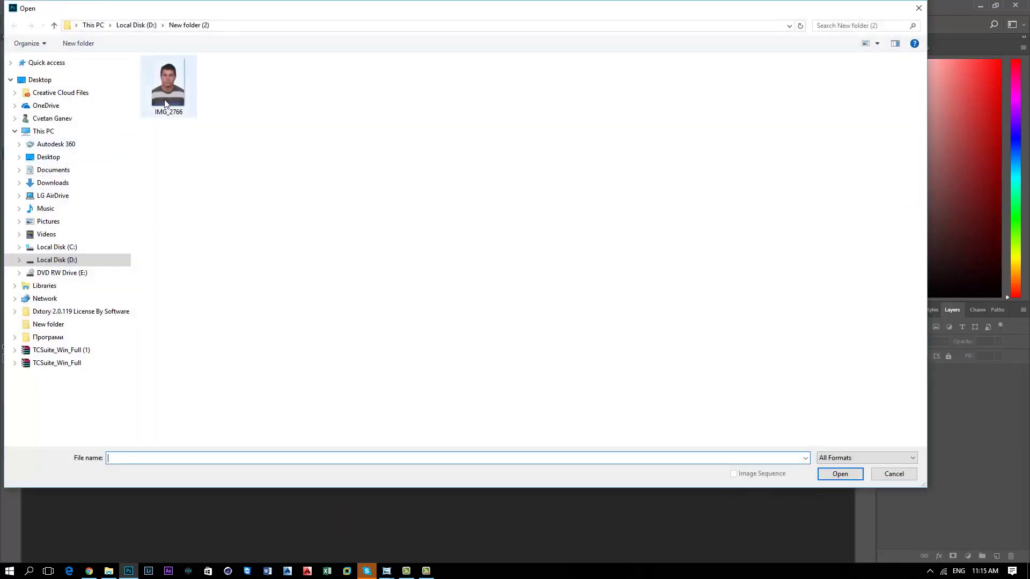
left_click(840, 474)
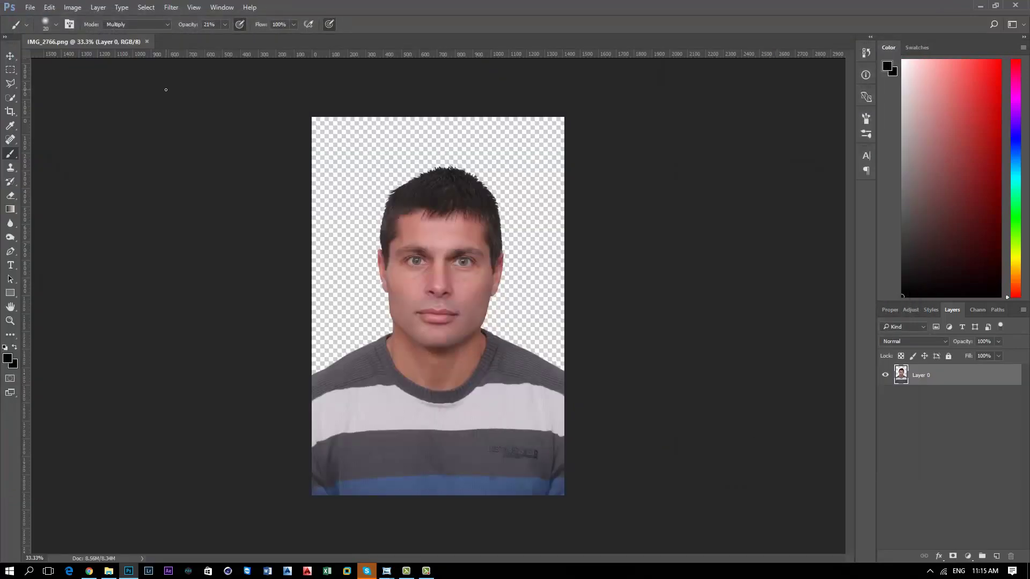
Open the kolio fmw bridge photo from D:\snimki\gotovi stikovani.
left_click(30, 7)
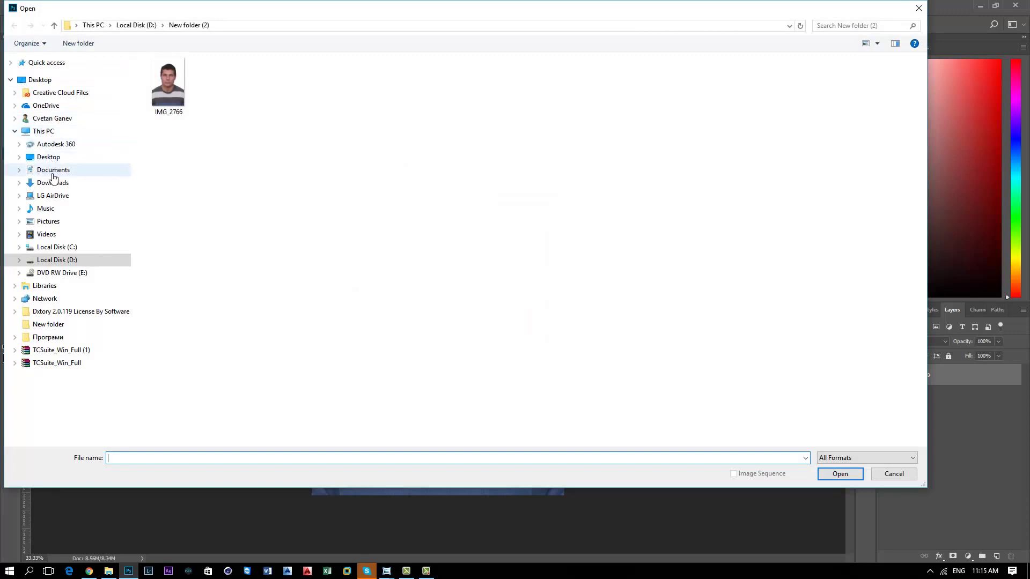
left_click(75, 260)
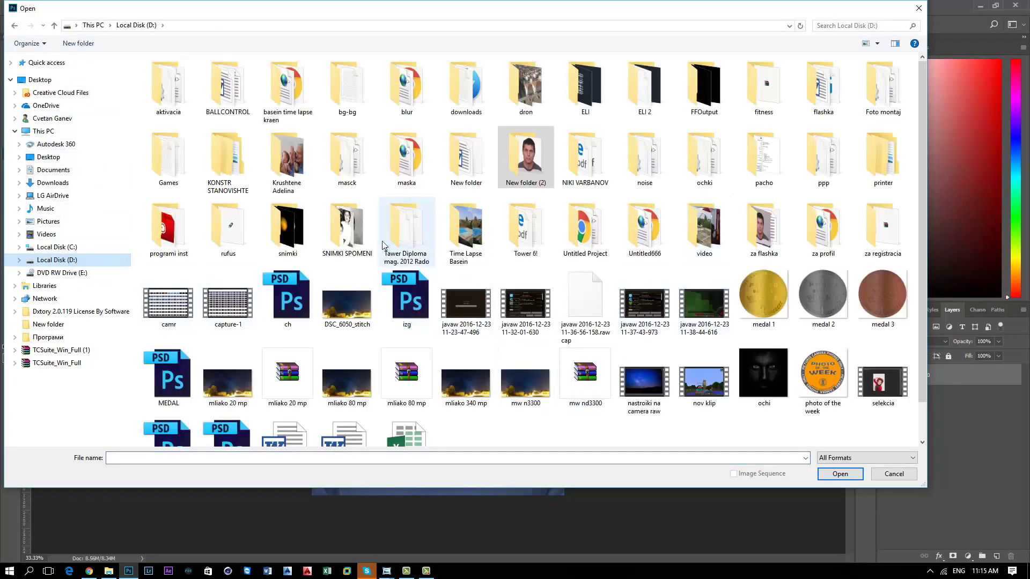
double_click(287, 228)
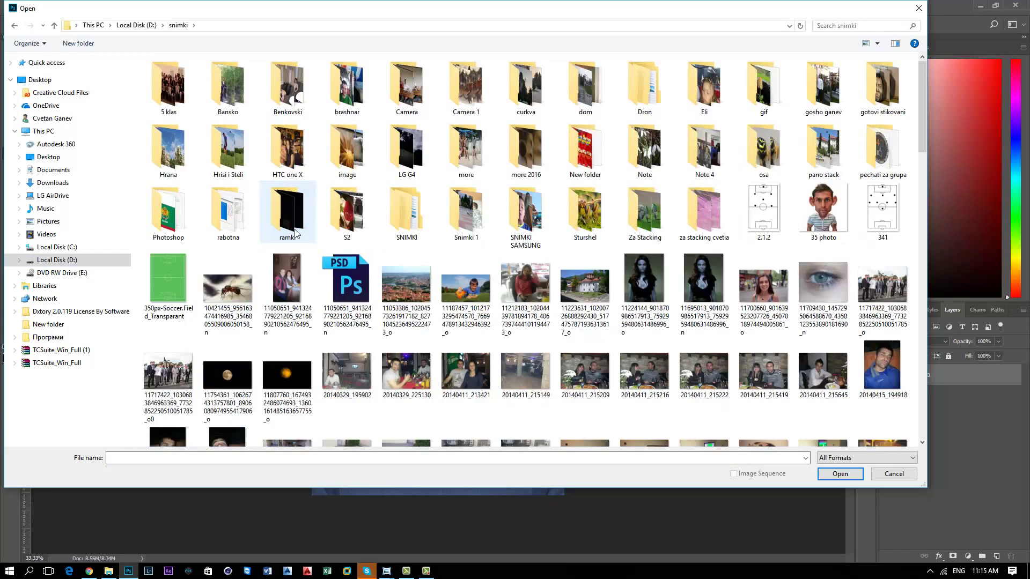
double_click(819, 93)
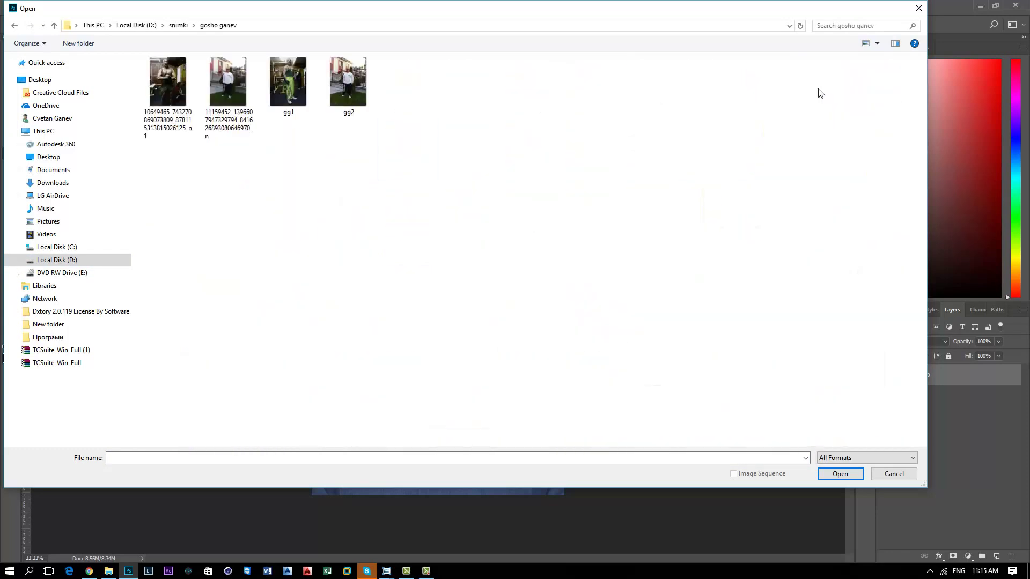
left_click(13, 25)
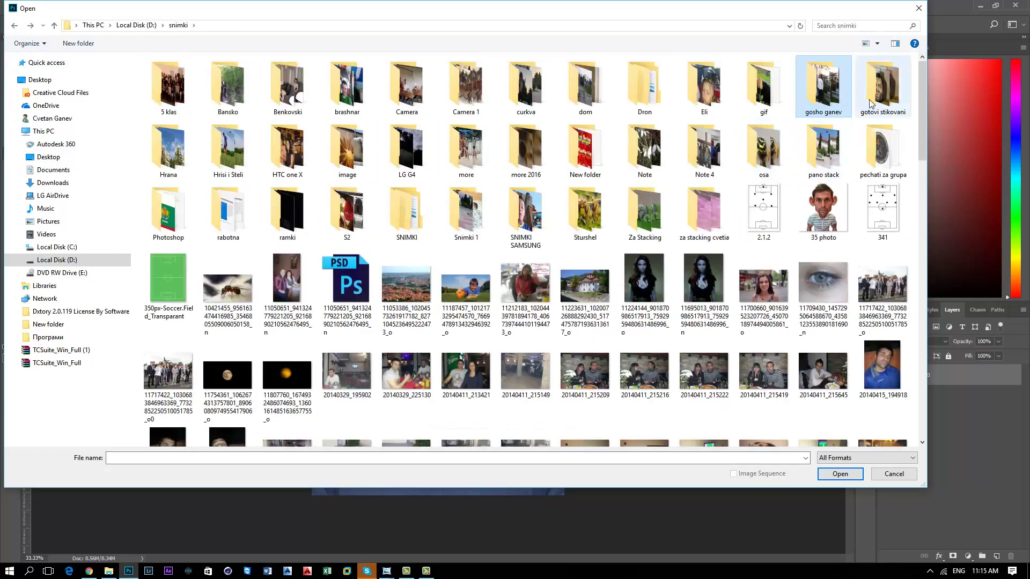
double_click(871, 97)
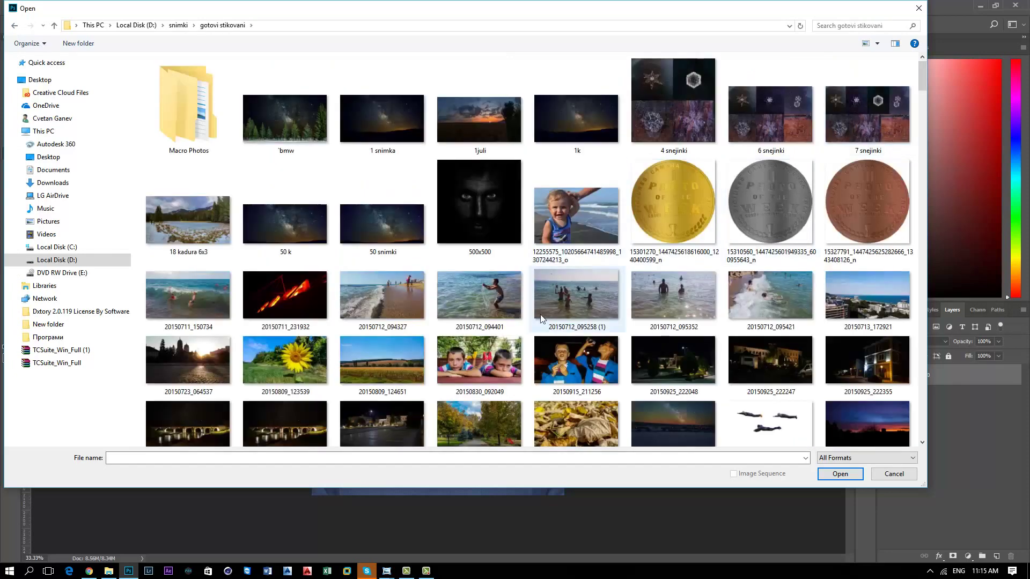
scroll(542, 326, "down", 3)
scroll(542, 326, "down", 3)
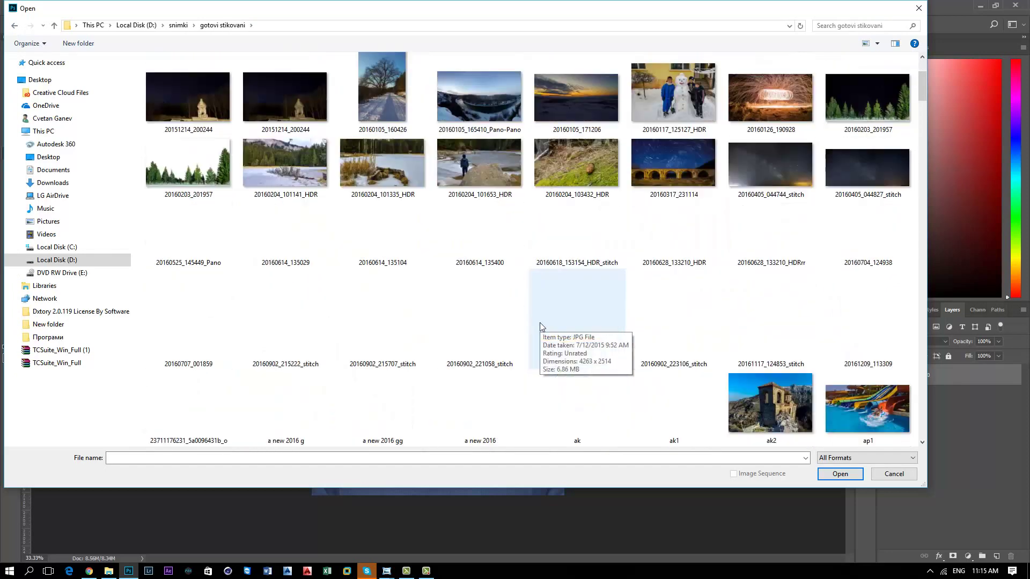
scroll(540, 326, "down", 3)
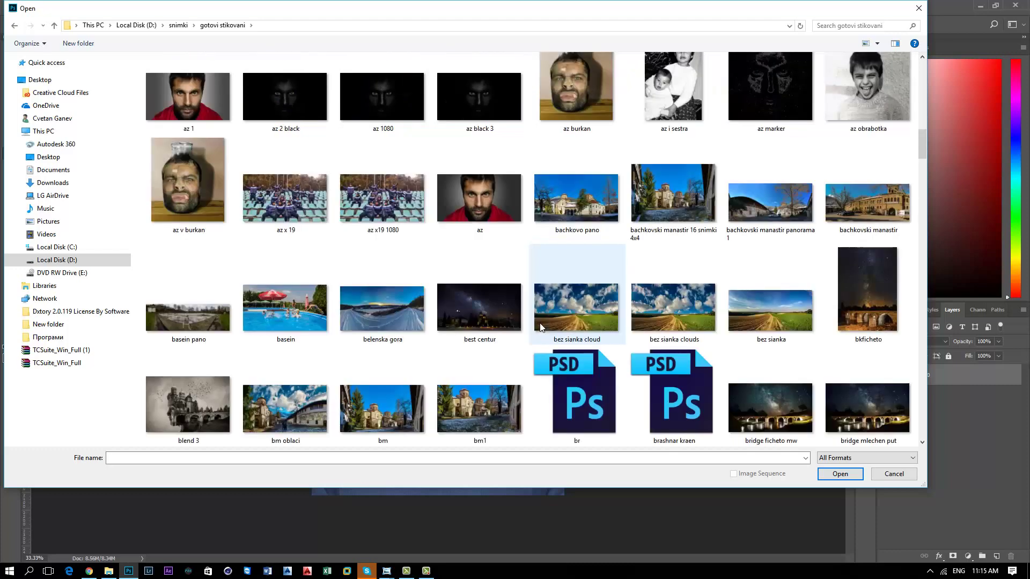
scroll(500, 339, "down", 4)
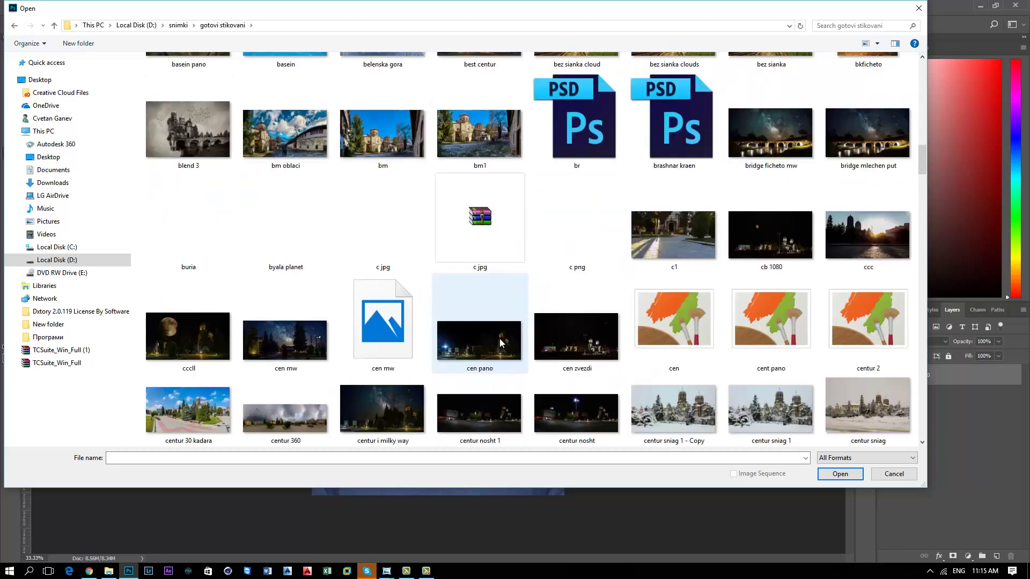
scroll(499, 339, "down", 5)
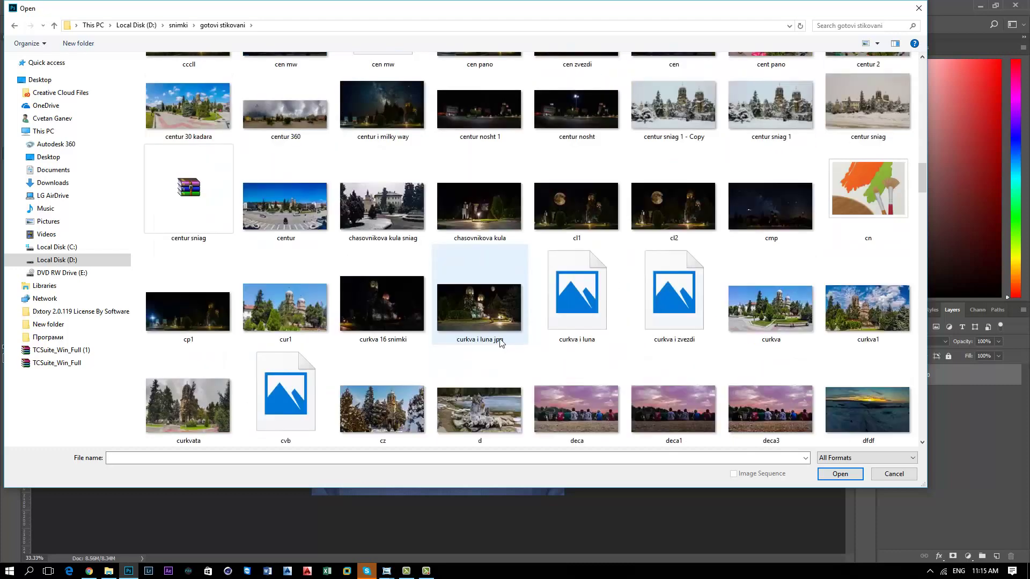
scroll(500, 342, "down", 3)
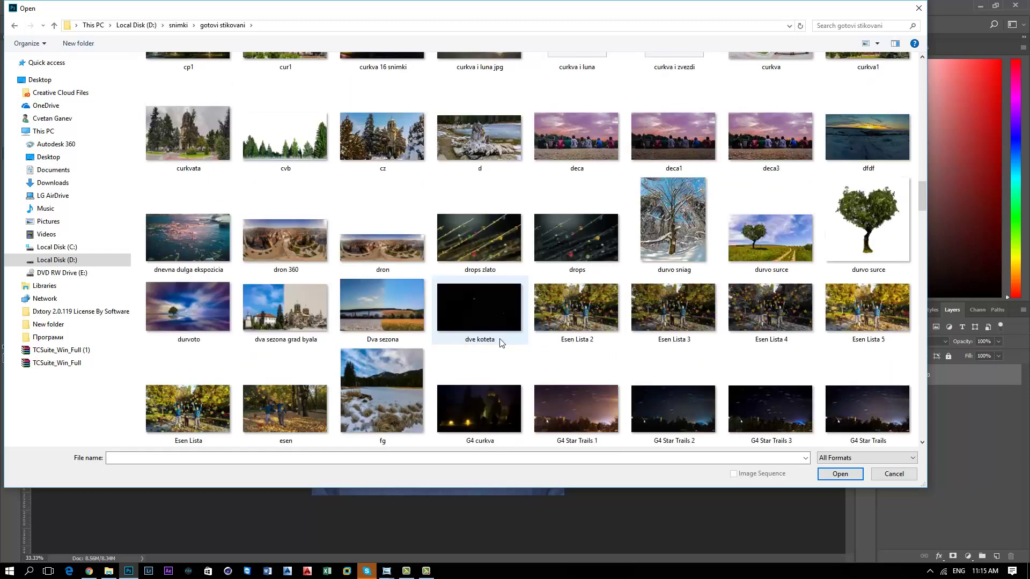
scroll(500, 342, "down", 3)
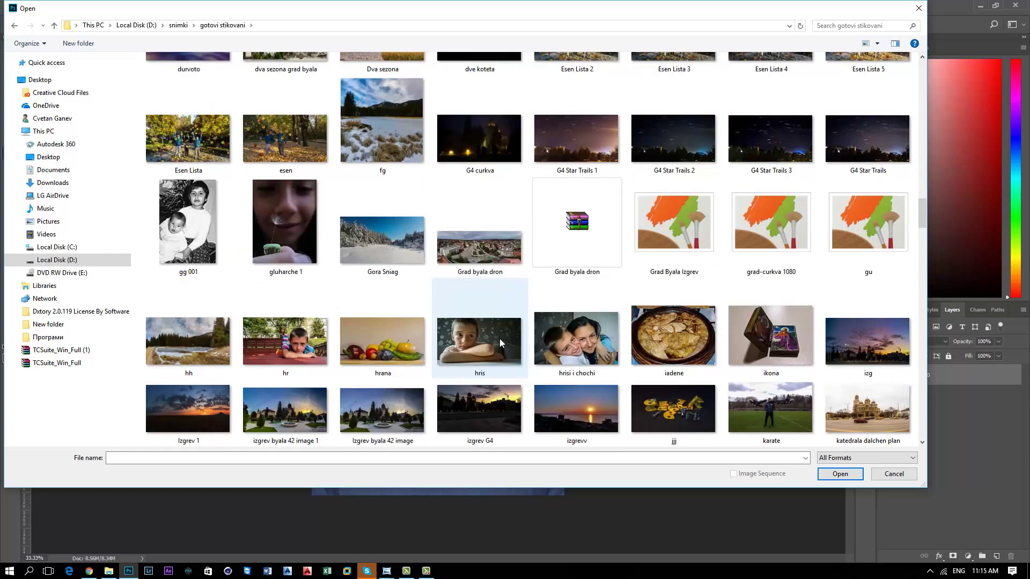
scroll(500, 342, "down", 3)
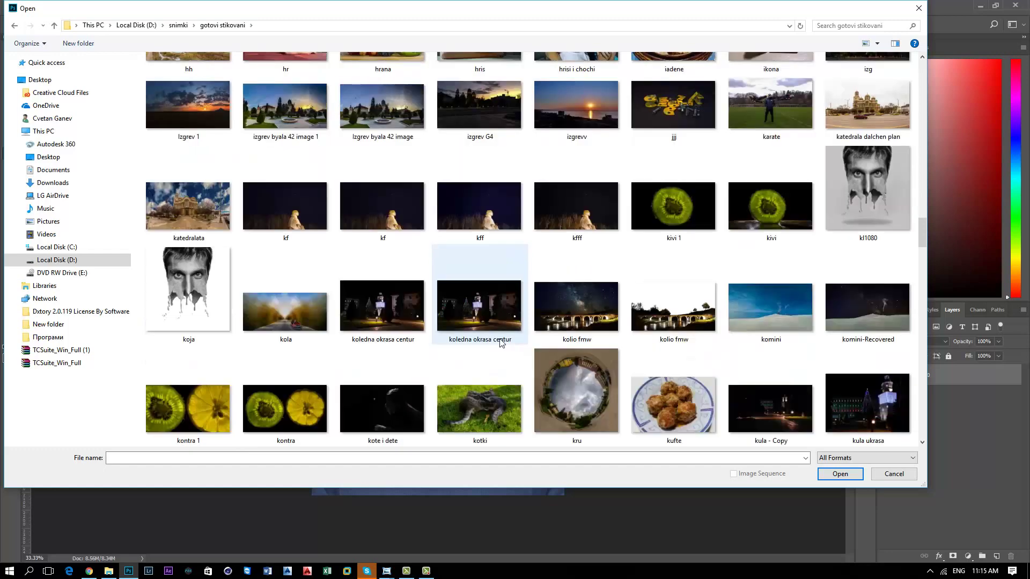
left_click(590, 322)
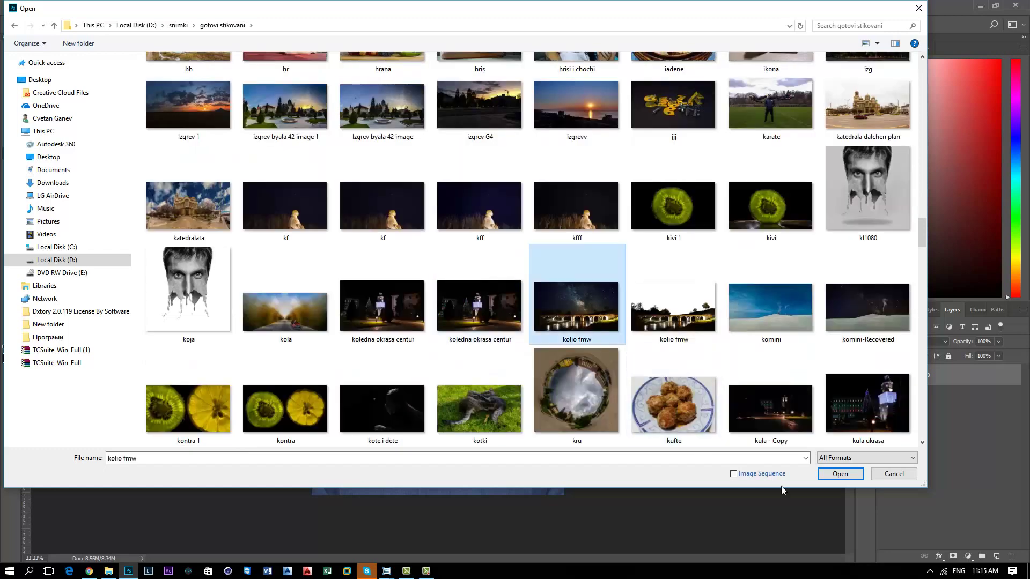
left_click(826, 470)
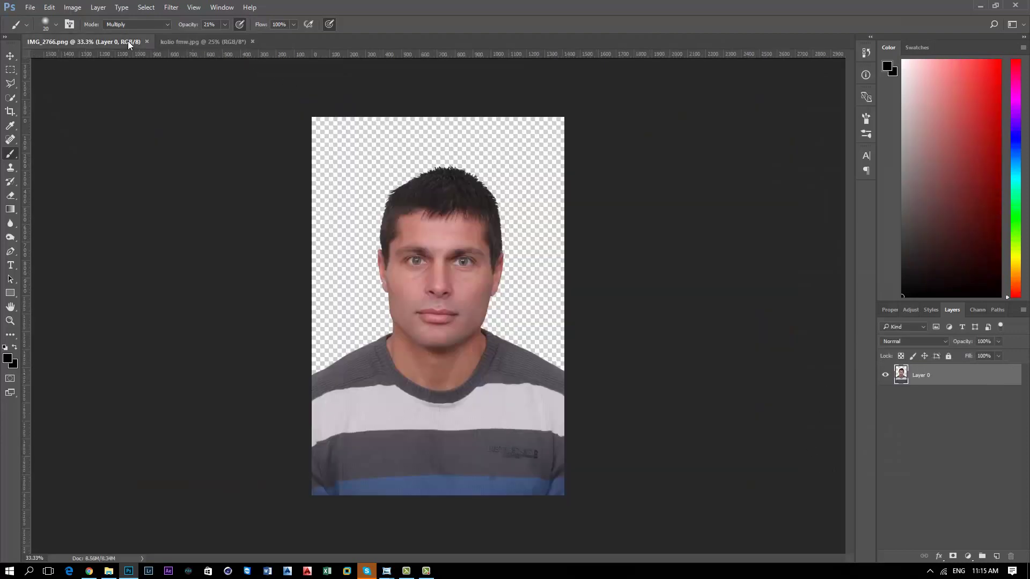
Copy the portrait onto kolio fmw, accepting the profile conversion, and centre it along the bottom.
left_click_drag(127, 41, 374, 117)
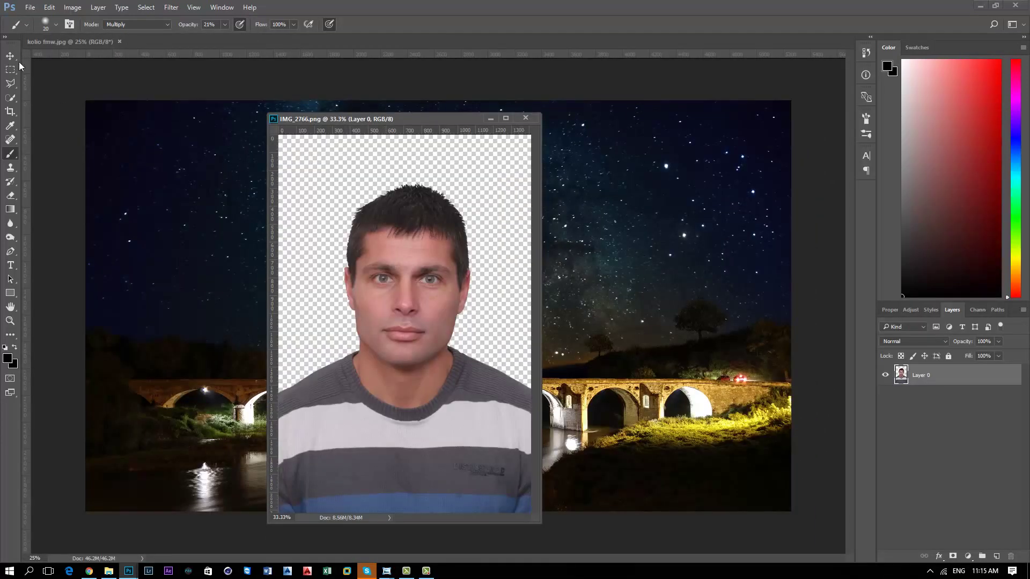
left_click(12, 57)
left_click_drag(375, 271, 217, 266)
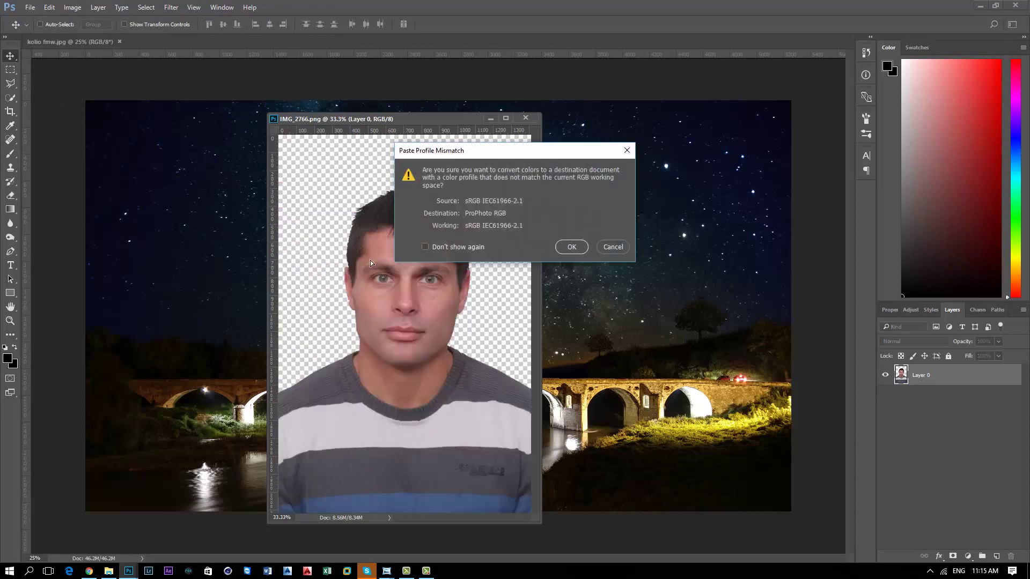
left_click(573, 248)
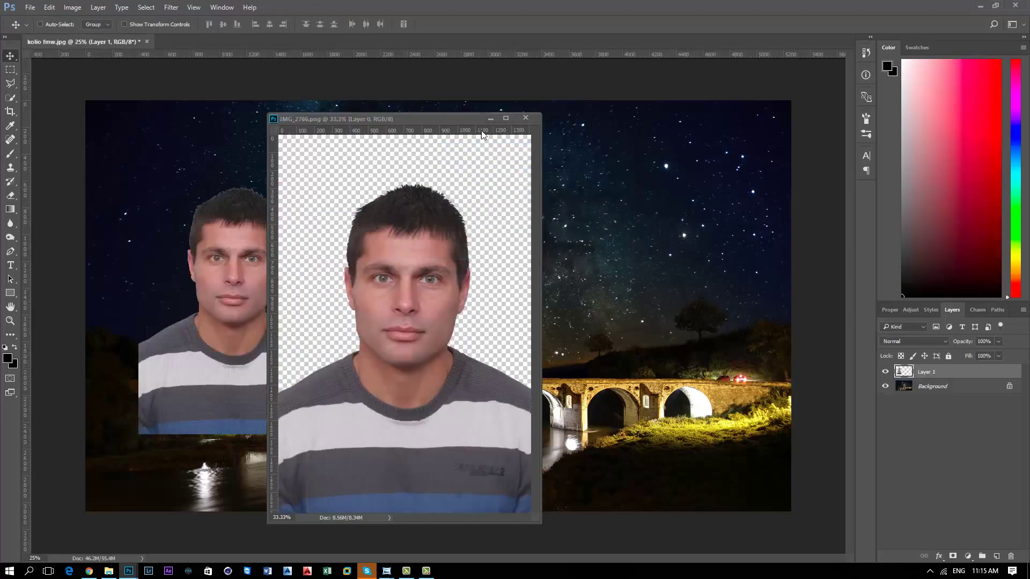
left_click(525, 117)
mouse_move(265, 250)
left_mouse_down()
mouse_move(407, 250)
mouse_move(451, 303)
mouse_move(424, 484)
left_mouse_up()
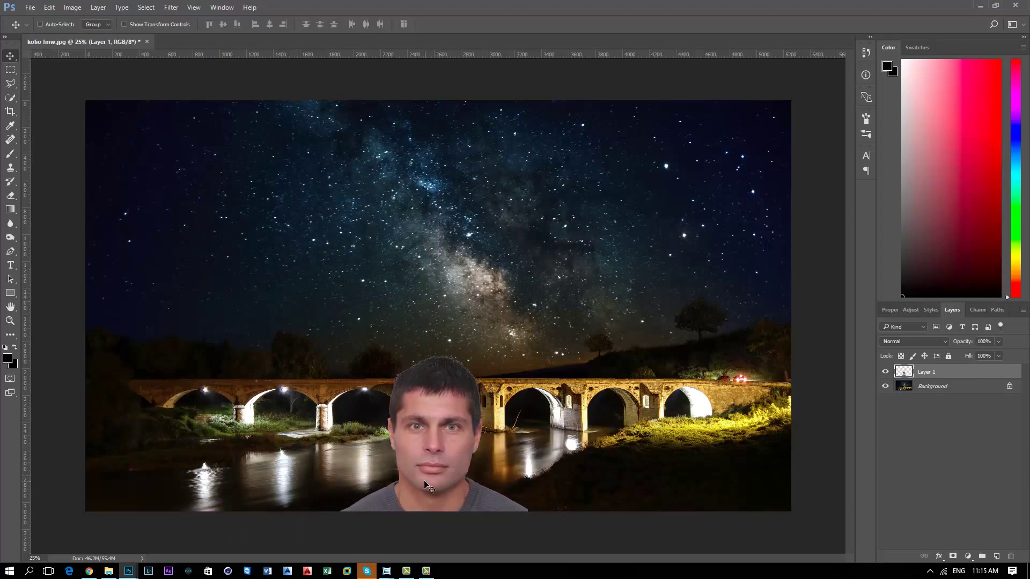
scroll(433, 401, "up", 2)
scroll(433, 401, "up", 2)
scroll(433, 401, "up", 2)
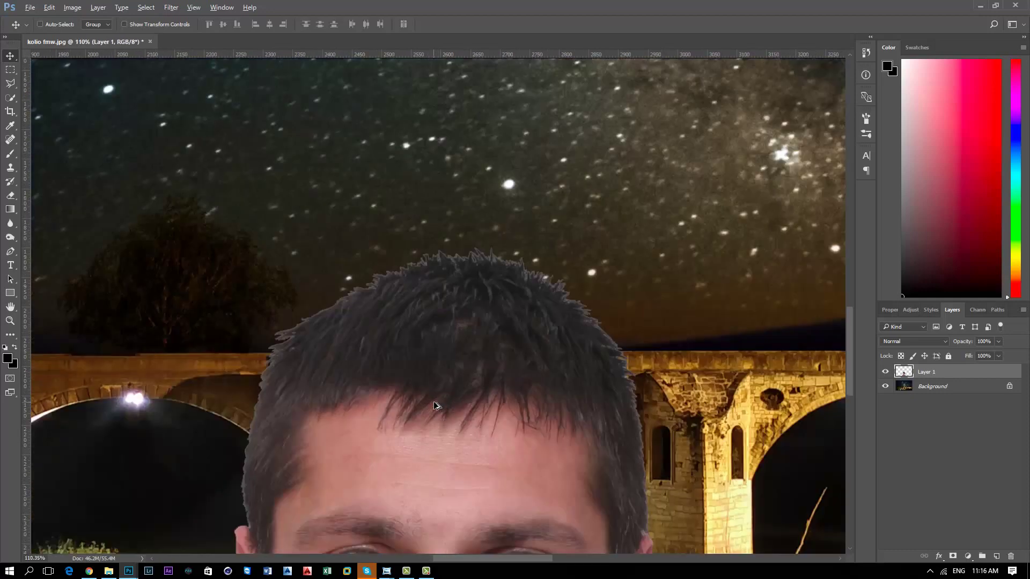
scroll(434, 401, "down", 1)
left_click(72, 7)
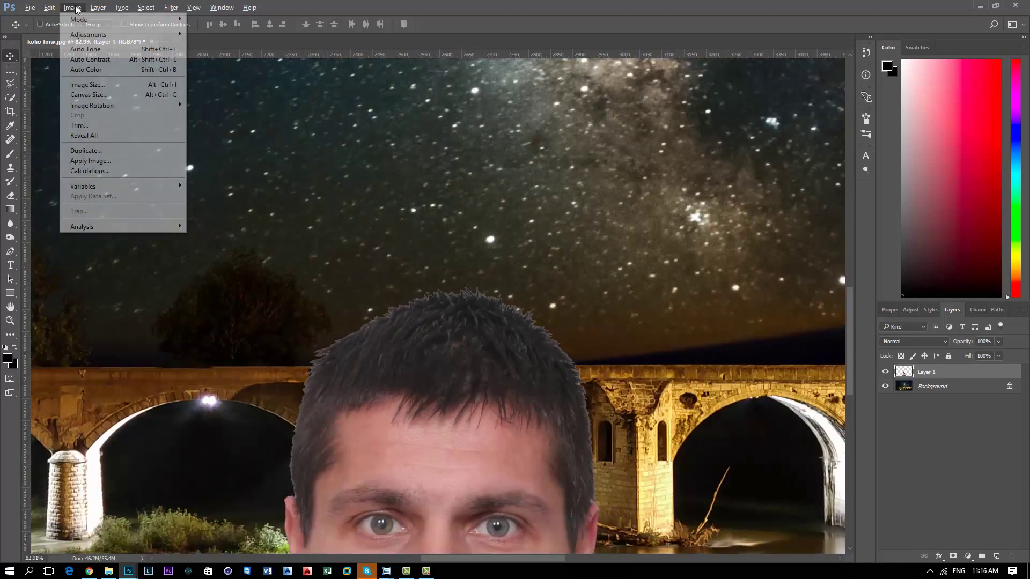
left_click(87, 50)
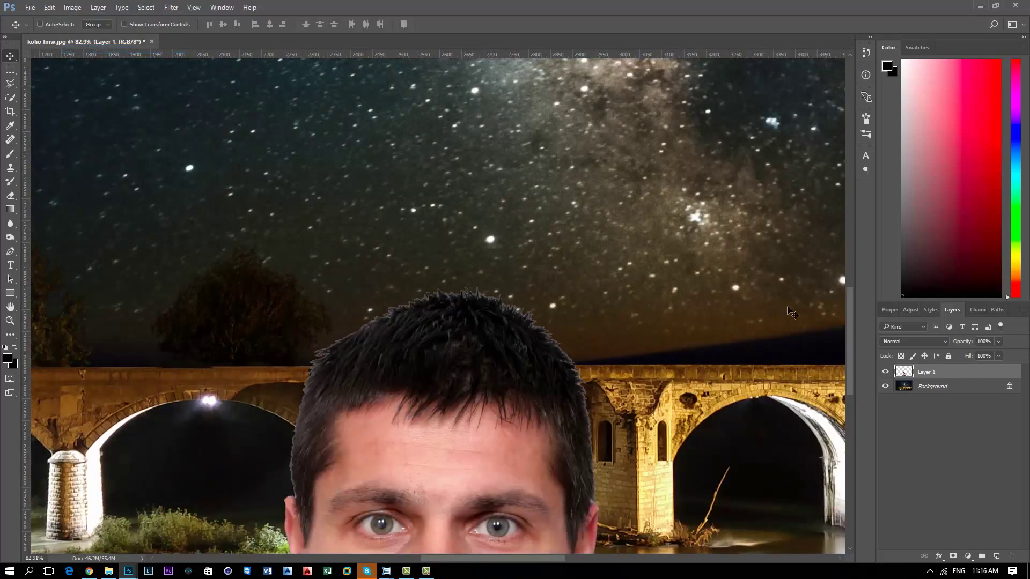
scroll(476, 312, "up", 1)
scroll(477, 312, "up", 1)
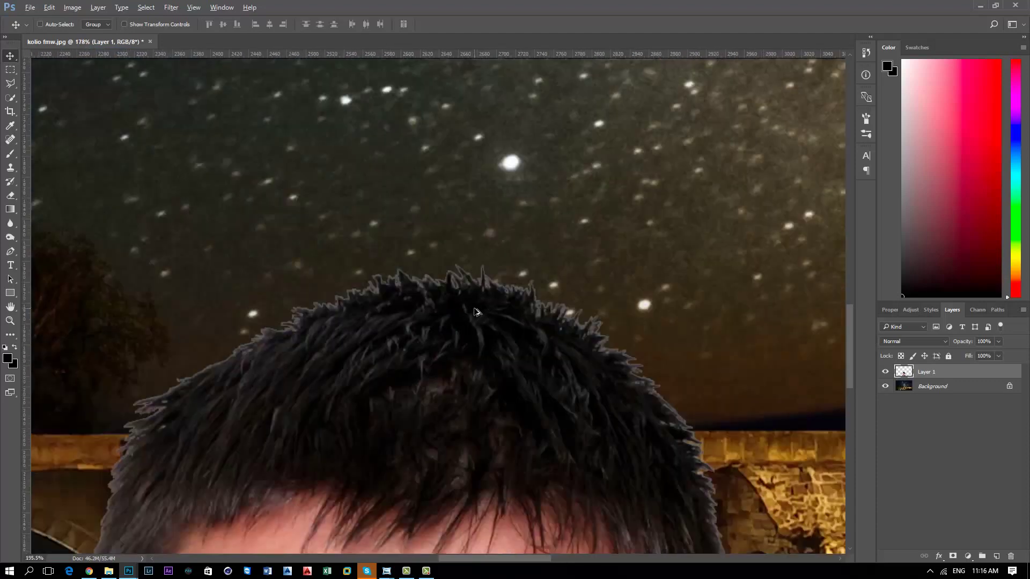
scroll(477, 312, "up", 1)
scroll(477, 312, "up", 1)
scroll(477, 312, "down", 3)
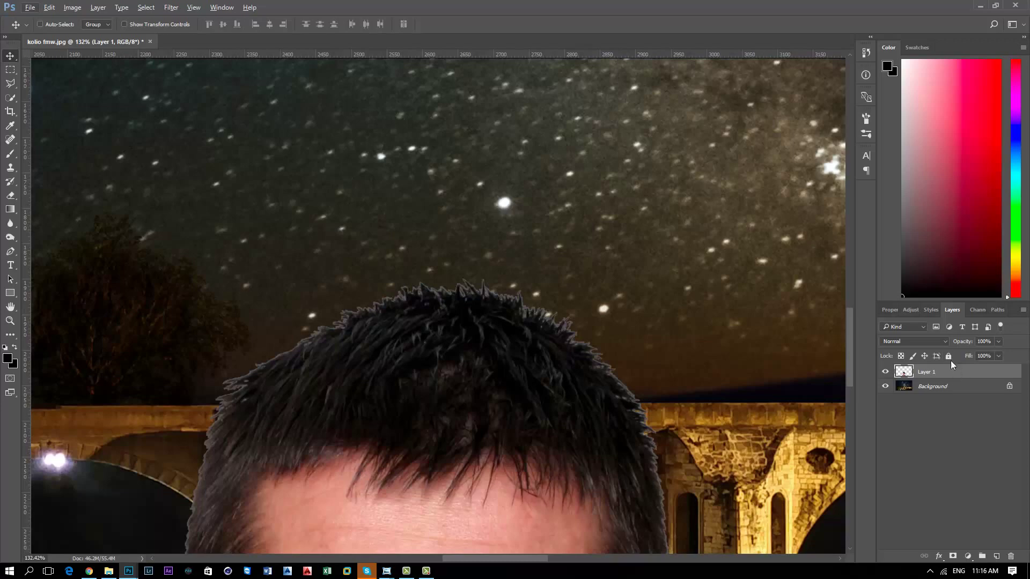
Add a layer mask to Layer 1, toggle Quick Mask, and select the Brush.
left_click(904, 372, "ctrl")
left_click(953, 556)
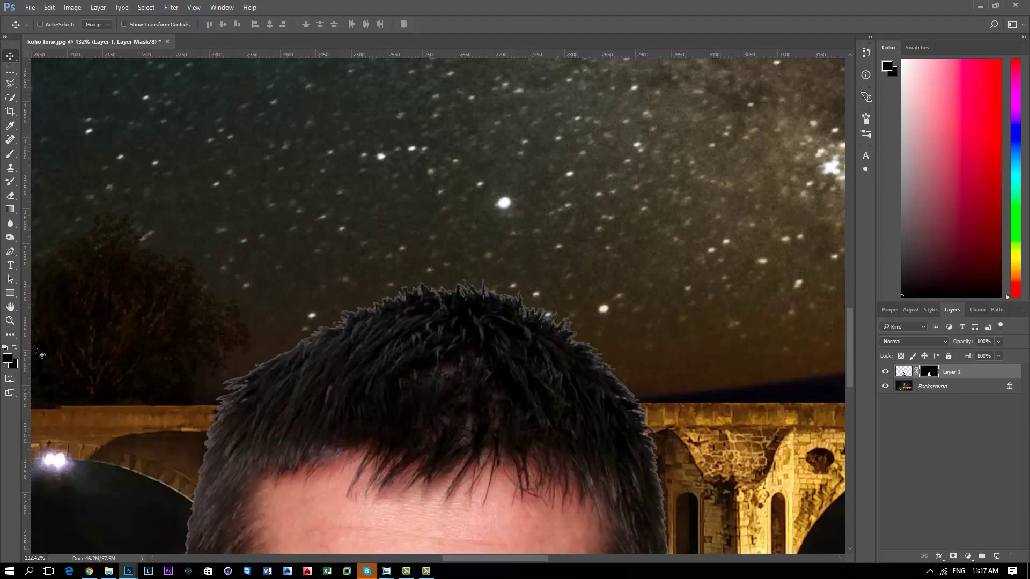
left_click(10, 378)
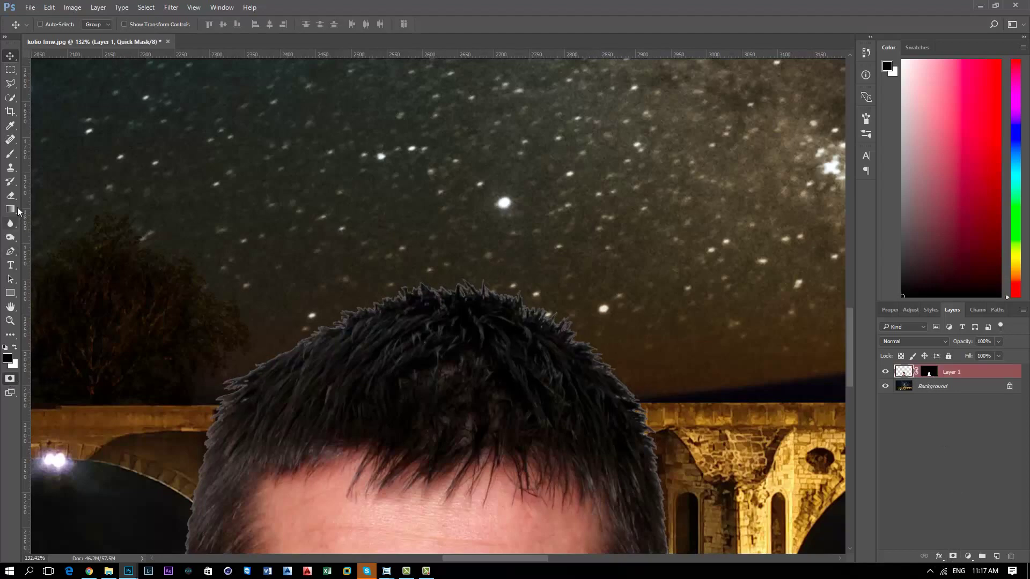
left_click(10, 155)
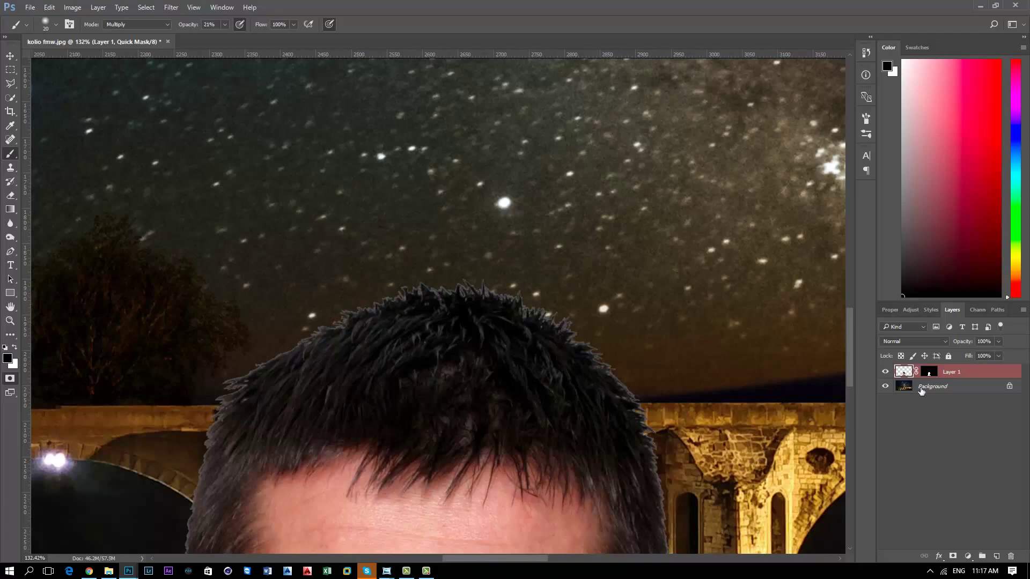
View the Layer 1 Mask channel alone in Channels, then retarget the Layer 1 image.
left_click(972, 310)
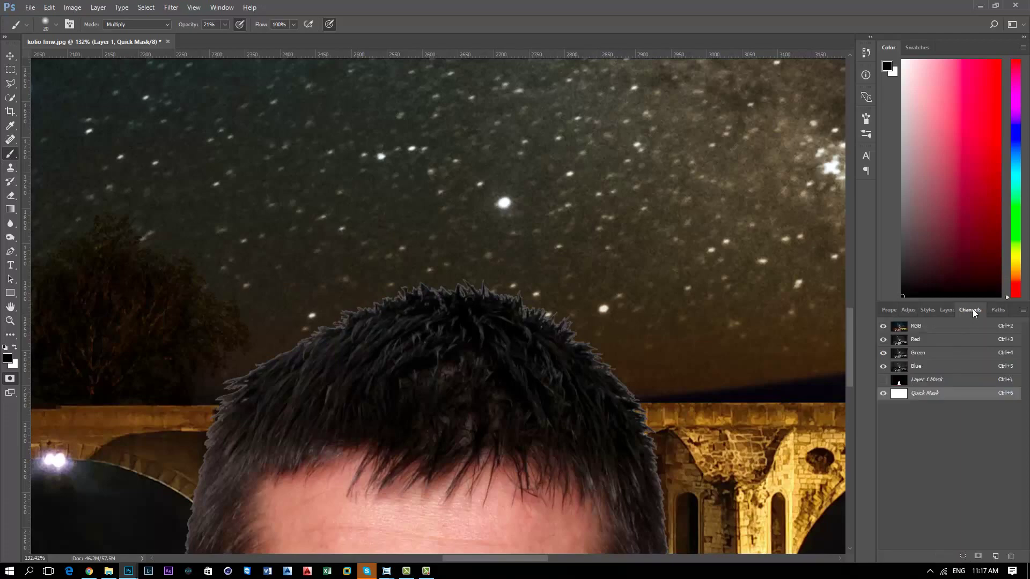
left_click(933, 380)
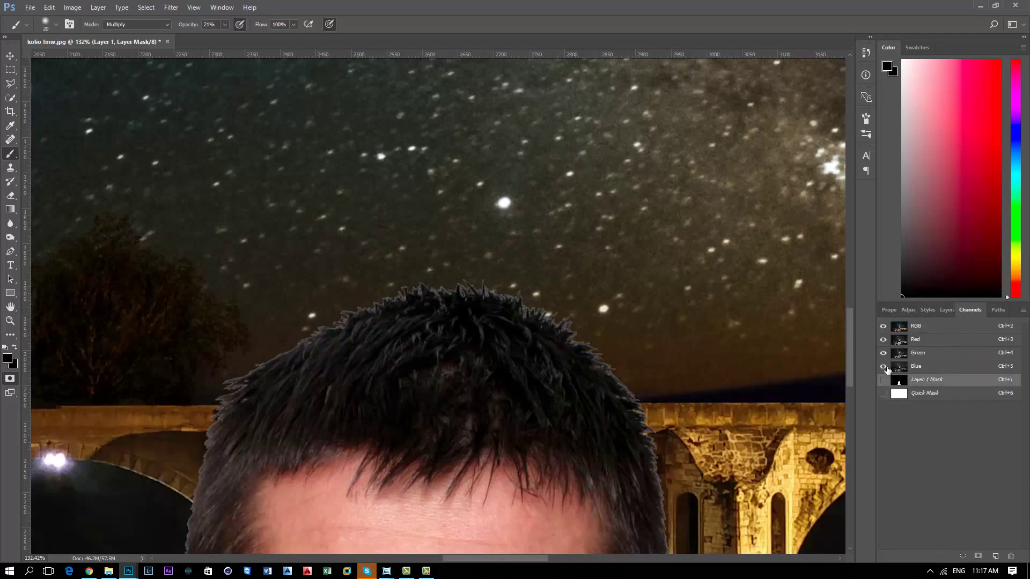
left_click(882, 366)
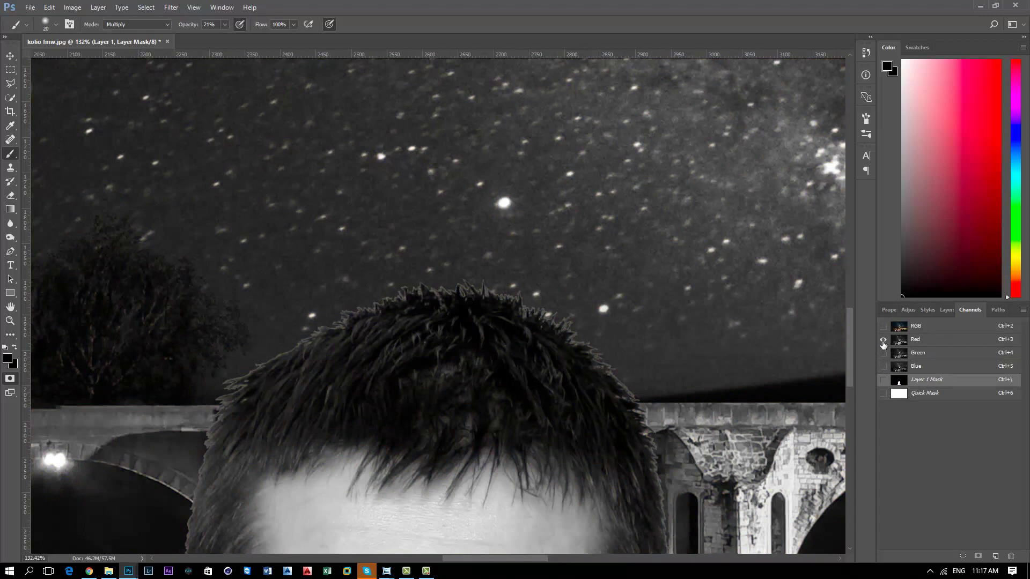
left_click(883, 380)
left_click(884, 340)
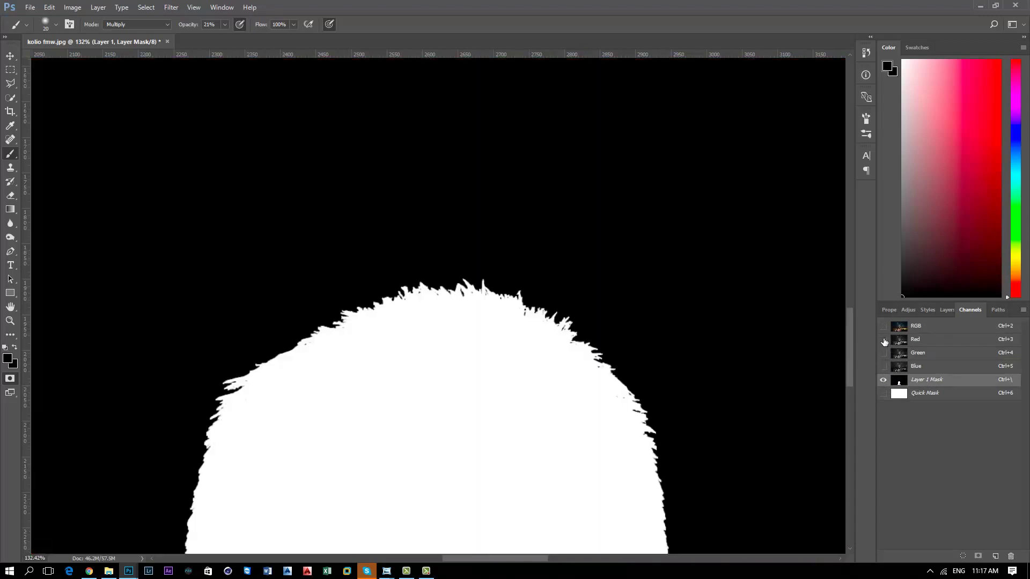
left_click(945, 310)
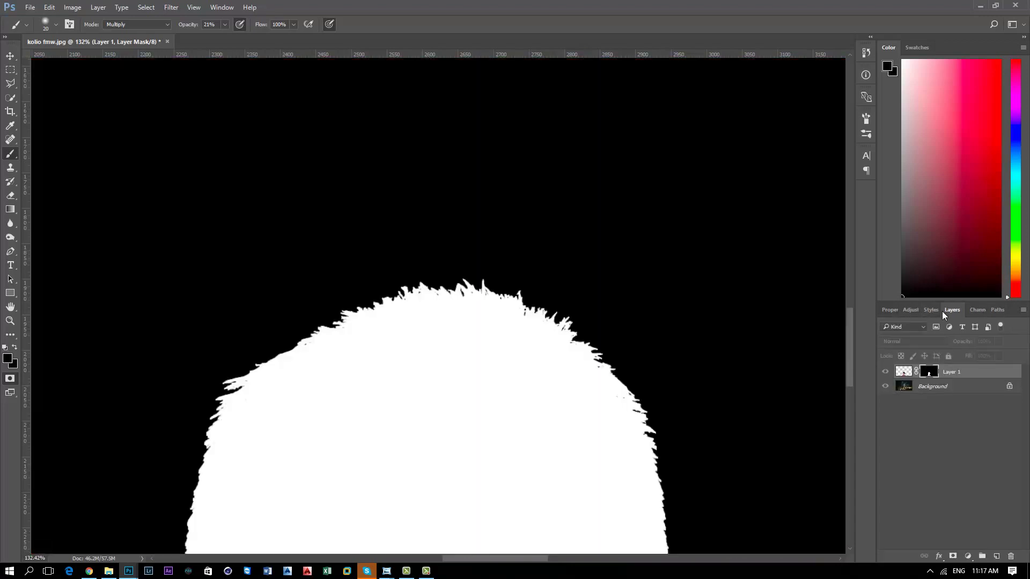
left_click(903, 371)
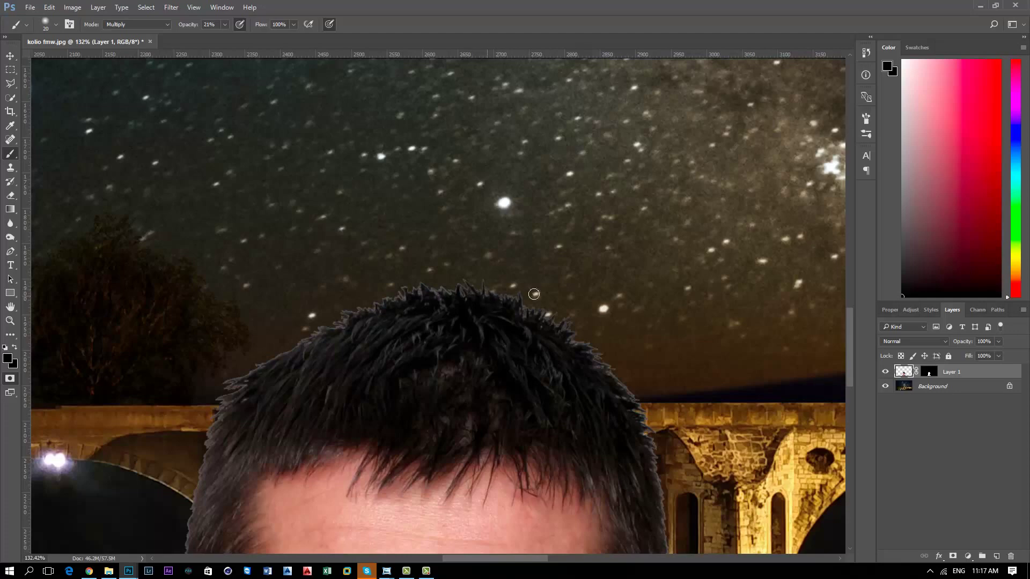
Set the black brush opacity to 35%.
scroll(397, 292, "up", 2)
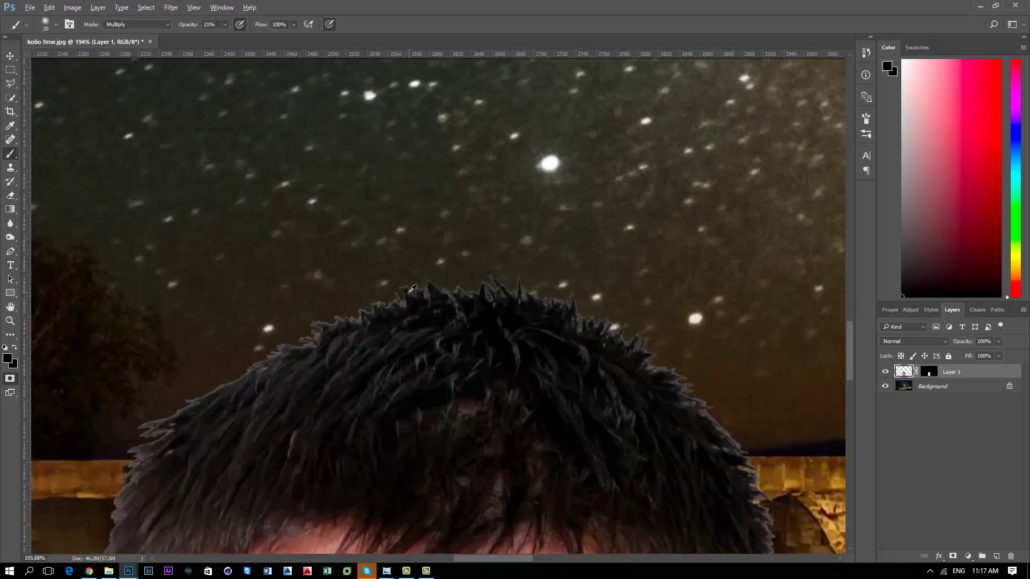
left_click(224, 25)
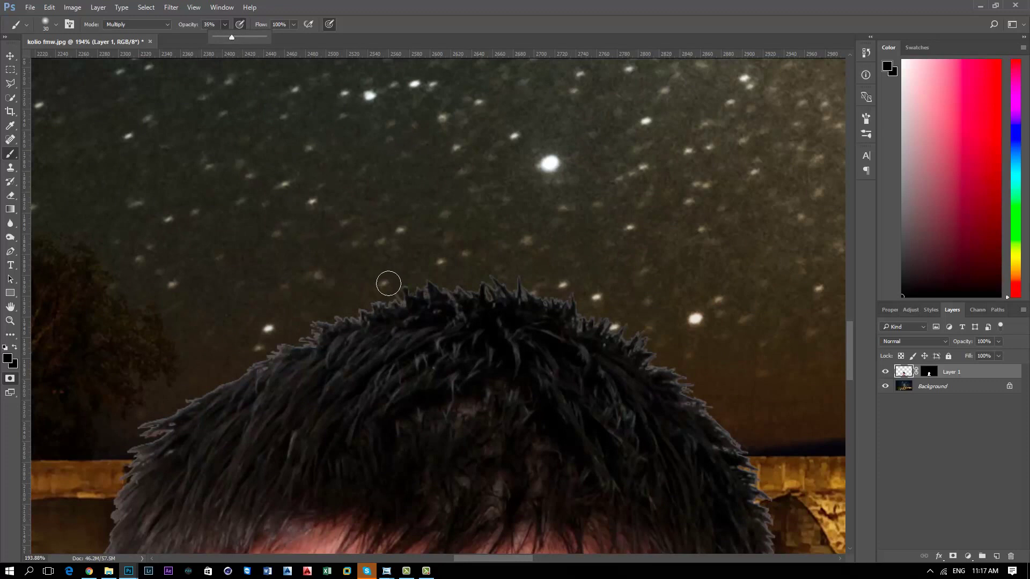
left_click(376, 292)
Paint soft black strokes to darken the top edge of the hair and a right-side edge.
mouse_move(508, 283)
left_mouse_down()
mouse_move(588, 300)
mouse_move(655, 340)
mouse_move(563, 314)
mouse_move(660, 359)
mouse_move(684, 345)
mouse_move(750, 457)
mouse_move(661, 345)
mouse_move(524, 288)
mouse_move(345, 306)
mouse_move(262, 331)
mouse_move(264, 345)
mouse_move(424, 284)
mouse_move(258, 356)
mouse_move(75, 395)
mouse_move(137, 425)
mouse_move(237, 361)
mouse_move(123, 433)
mouse_move(136, 444)
left_mouse_up()
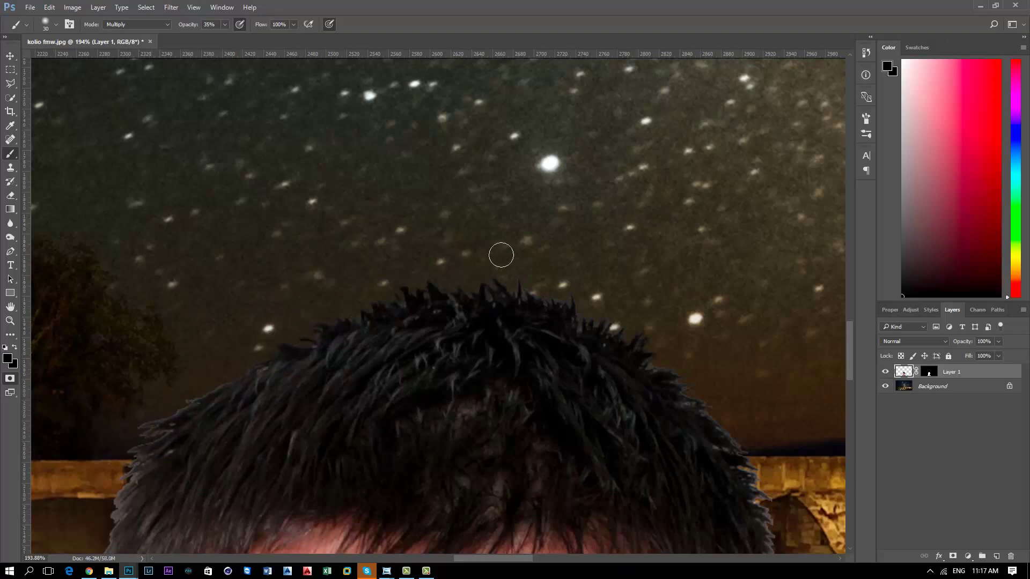
left_click_drag(850, 335, 852, 367)
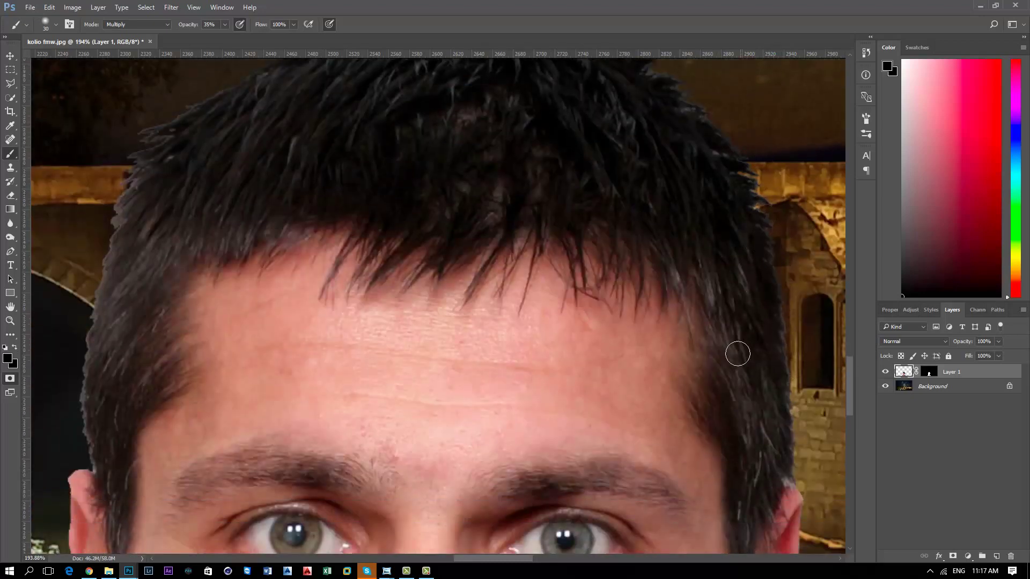
scroll(80, 252, "down", 2)
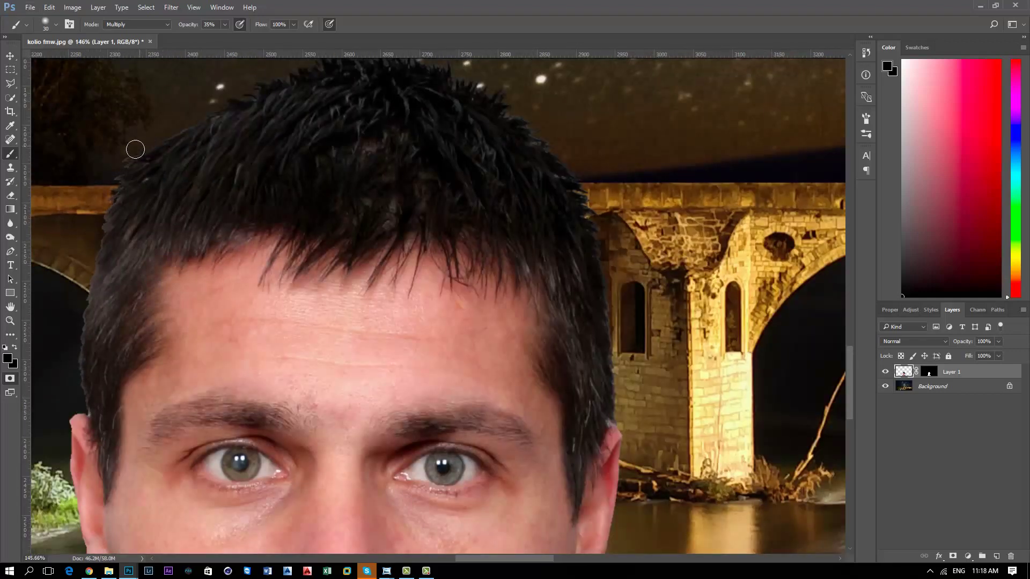
scroll(73, 372, "up", 2)
scroll(78, 407, "up", 1)
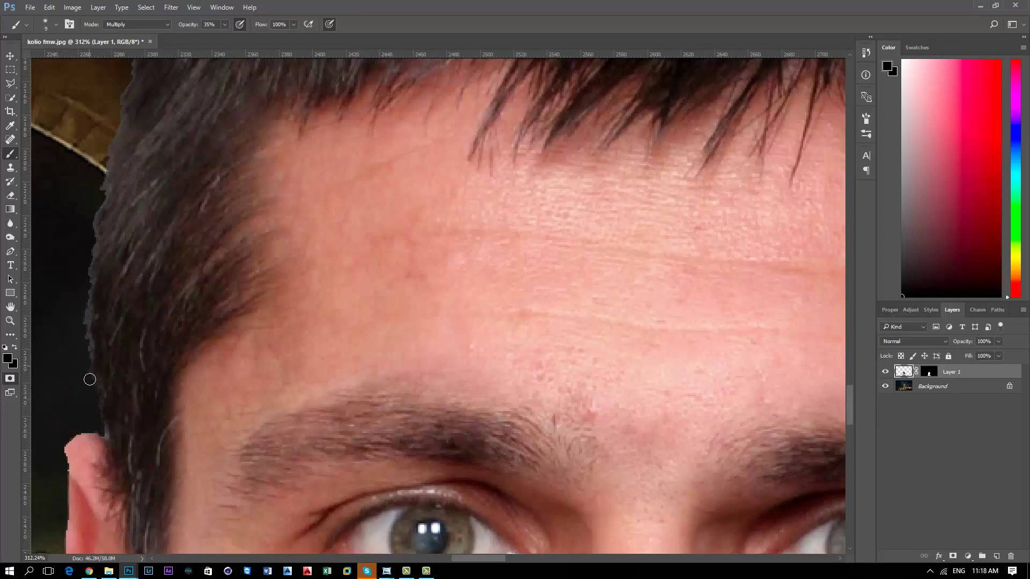
Darken the hair edge left of the hairline, then make the brush slightly smaller with [.
left_click_drag(93, 231, 97, 210)
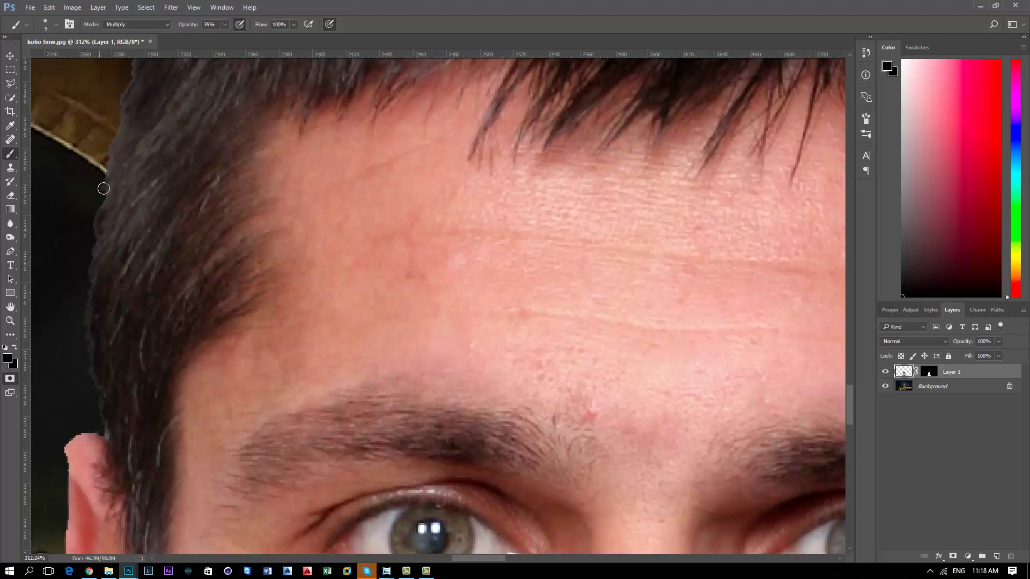
scroll(128, 85, "down", 2)
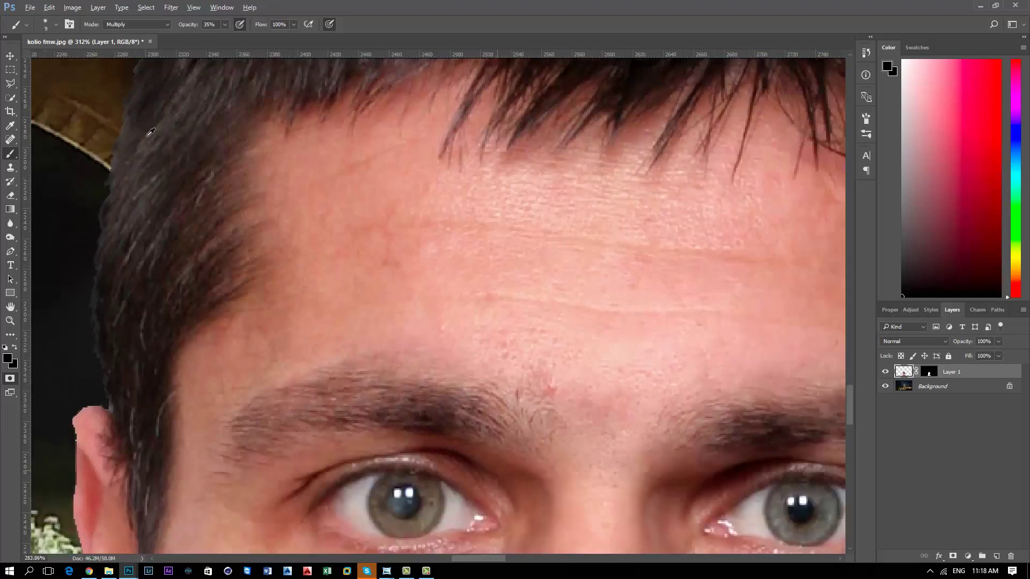
scroll(145, 102, "down", 3)
scroll(161, 118, "down", 1)
scroll(175, 133, "down", 1)
scroll(177, 136, "down", 1)
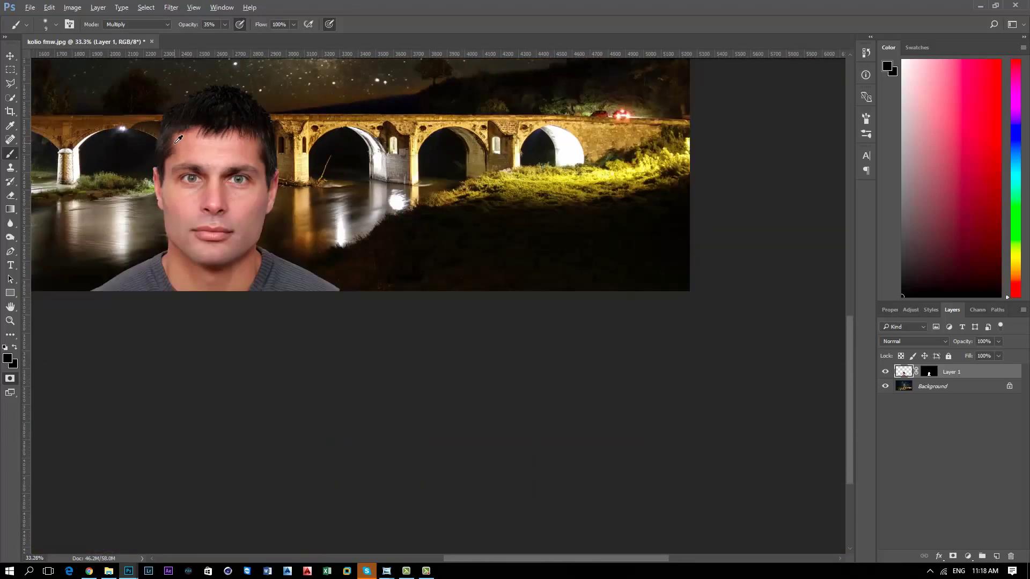
scroll(172, 138, "down", 1)
scroll(450, 431, "up", 1)
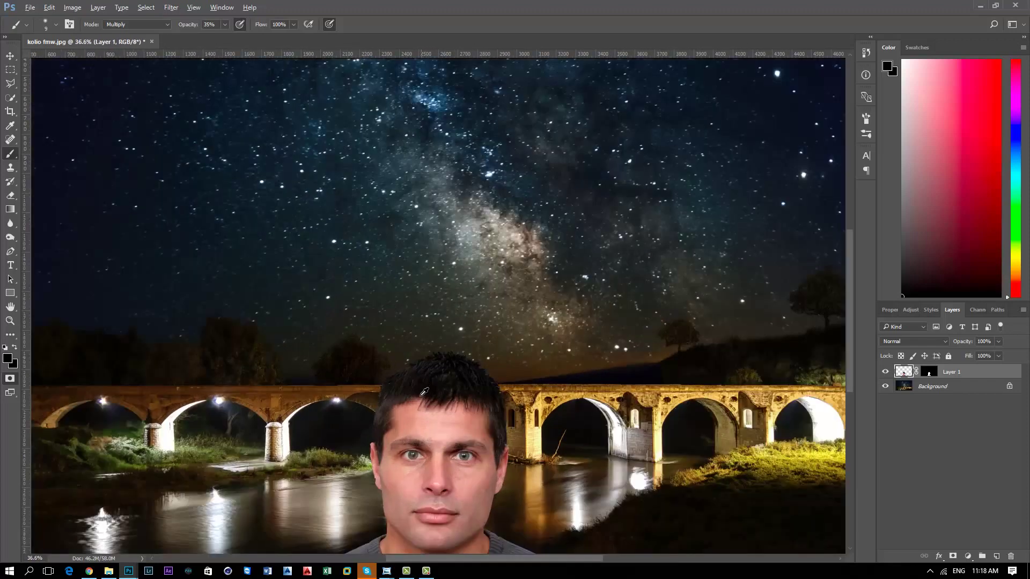
scroll(419, 407, "up", 2)
scroll(568, 398, "up", 1)
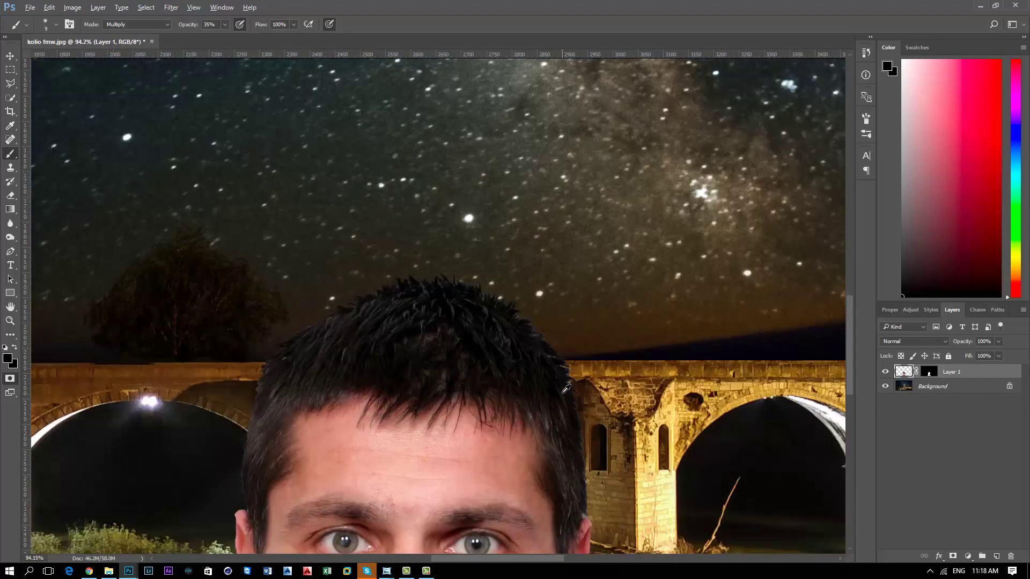
scroll(558, 386, "up", 2)
scroll(490, 268, "up", 1)
scroll(490, 268, "up", 1)
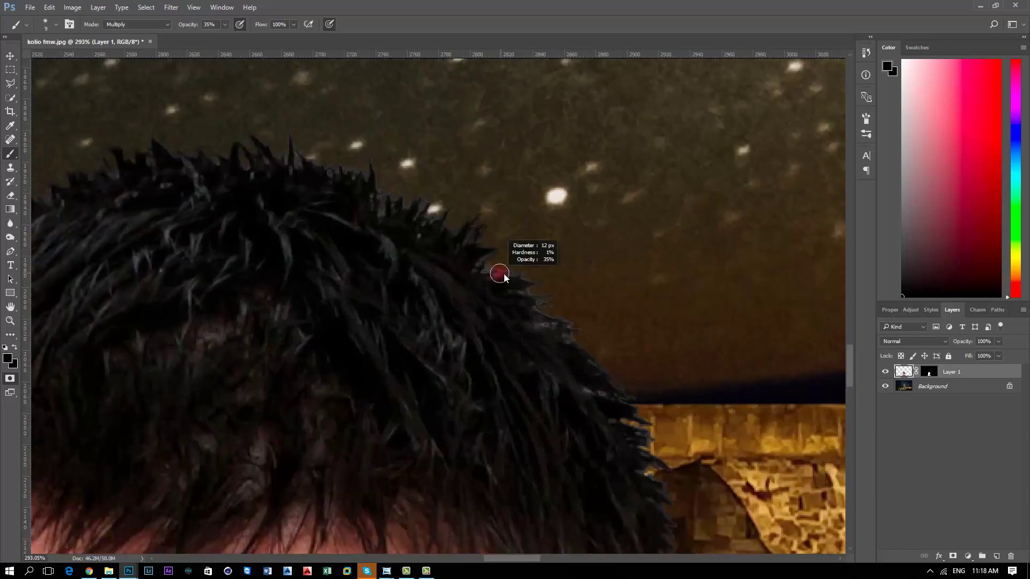
key("bracketleft")
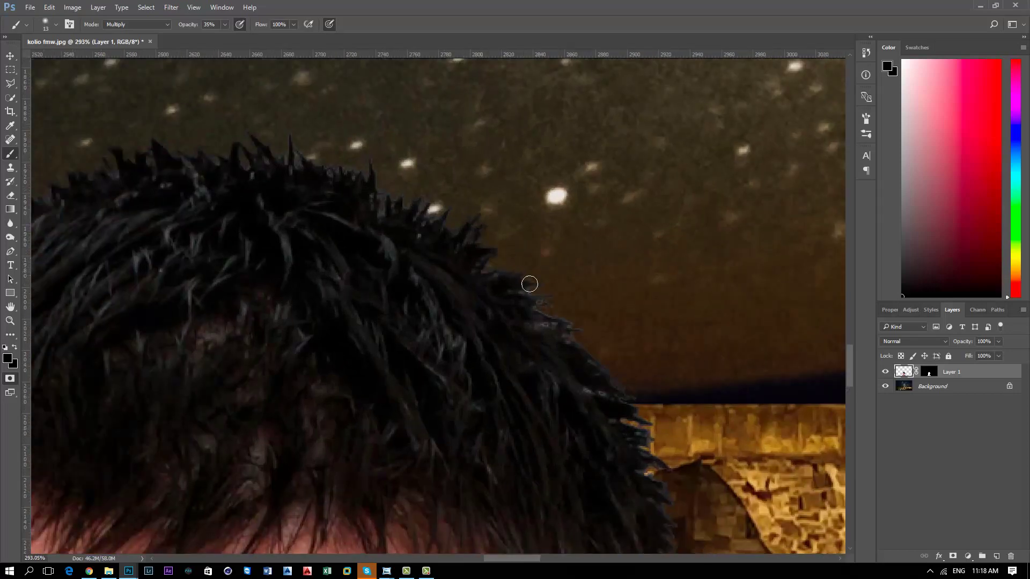
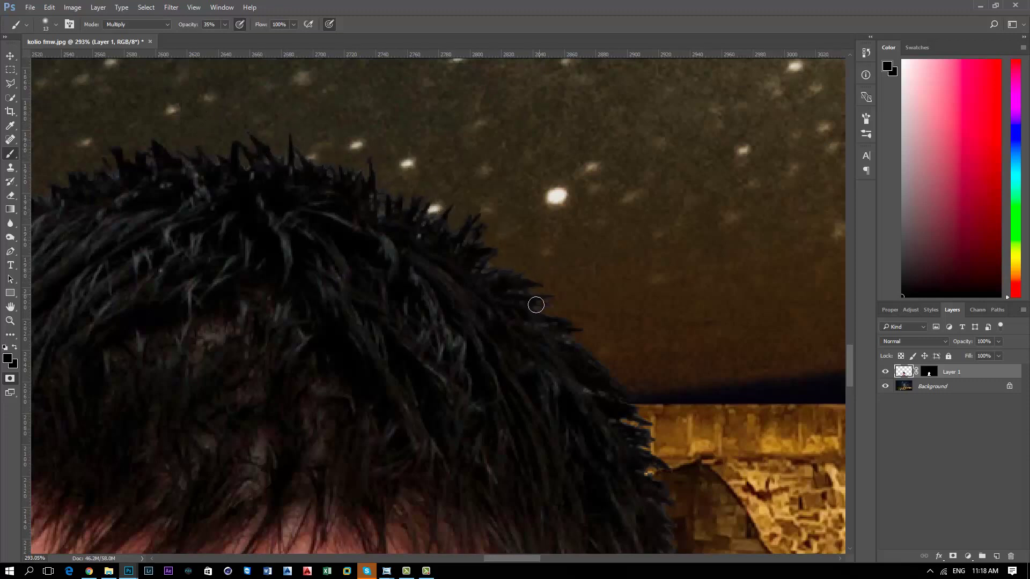
Darken the hair edge beside the bridge wall with the 35% Multiply brush on Layer 1.
left_click_drag(849, 369, 851, 390)
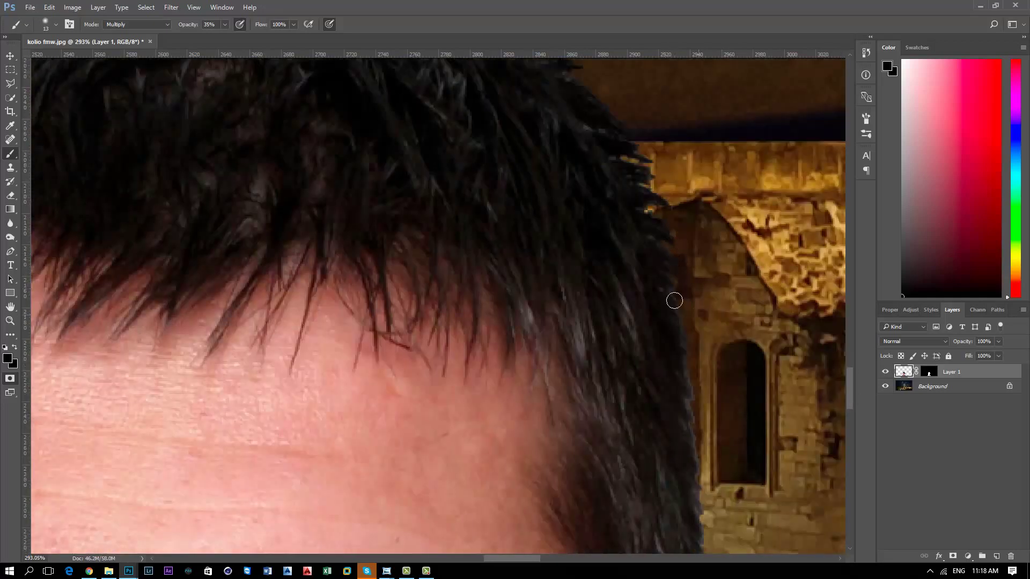
left_click_drag(674, 300, 700, 466)
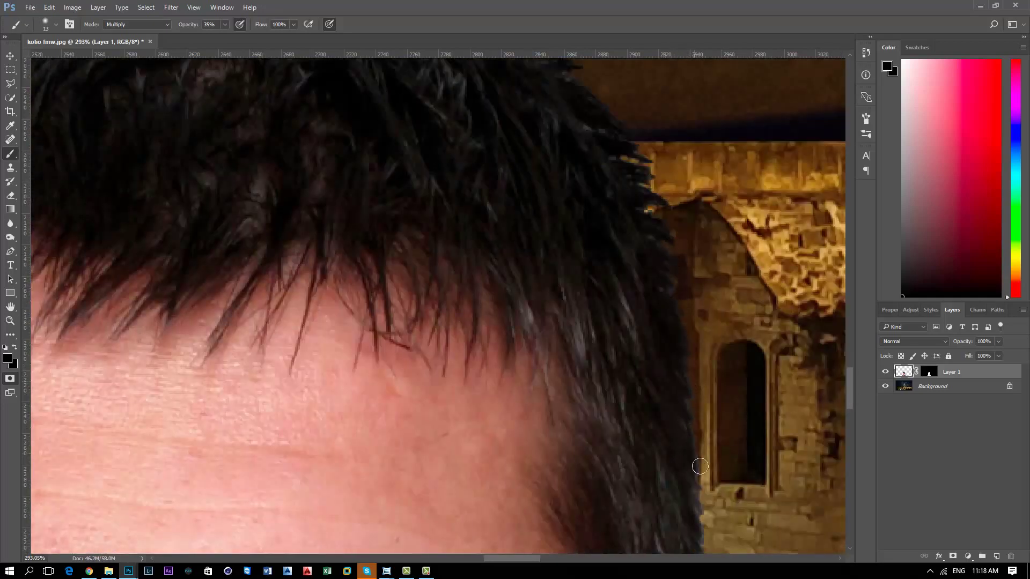
scroll(314, 248, "down", 5)
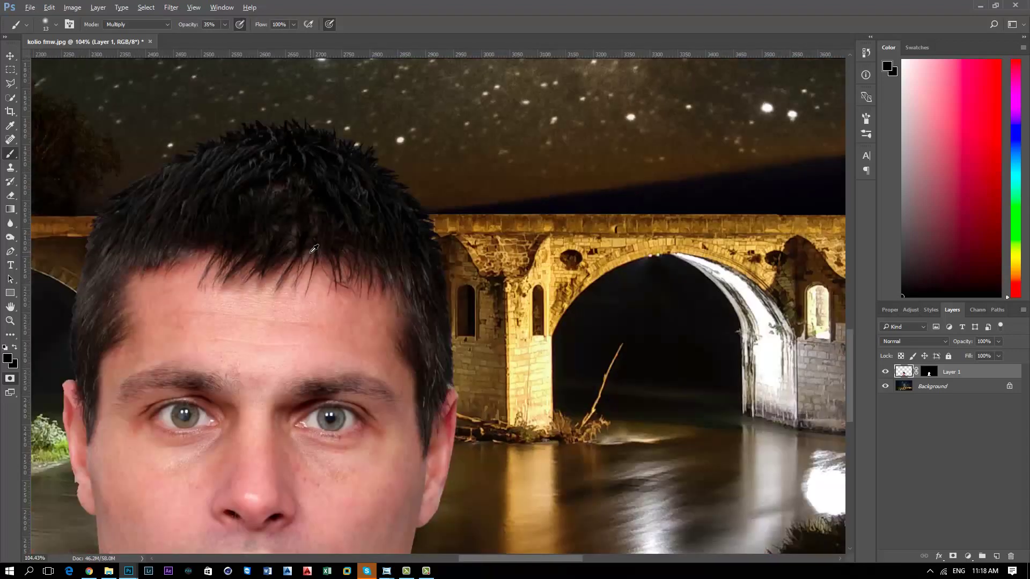
scroll(314, 248, "down", 3)
scroll(268, 279, "up", 3)
scroll(247, 300, "up", 2)
scroll(231, 311, "up", 2)
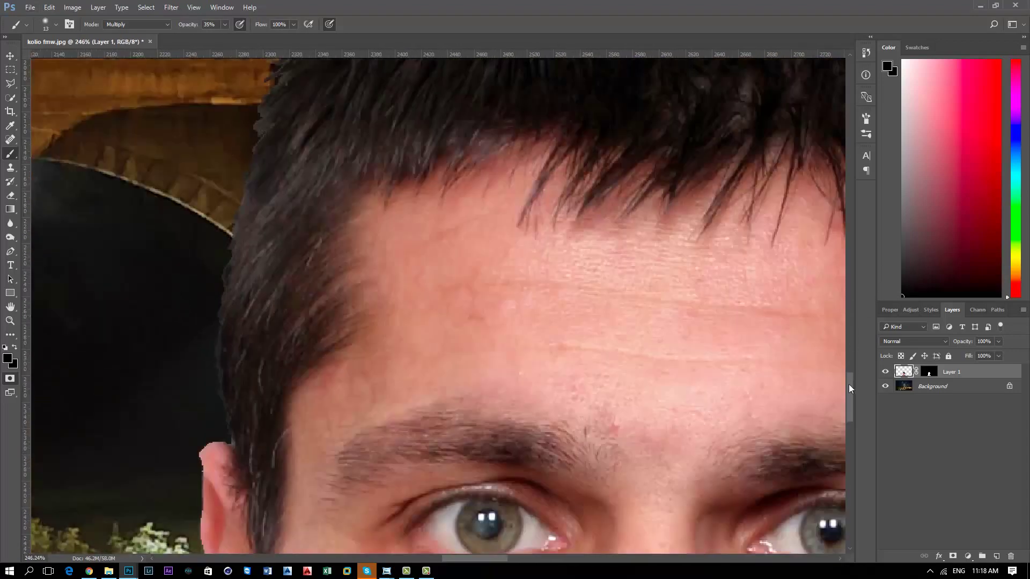
left_click_drag(849, 386, 850, 355)
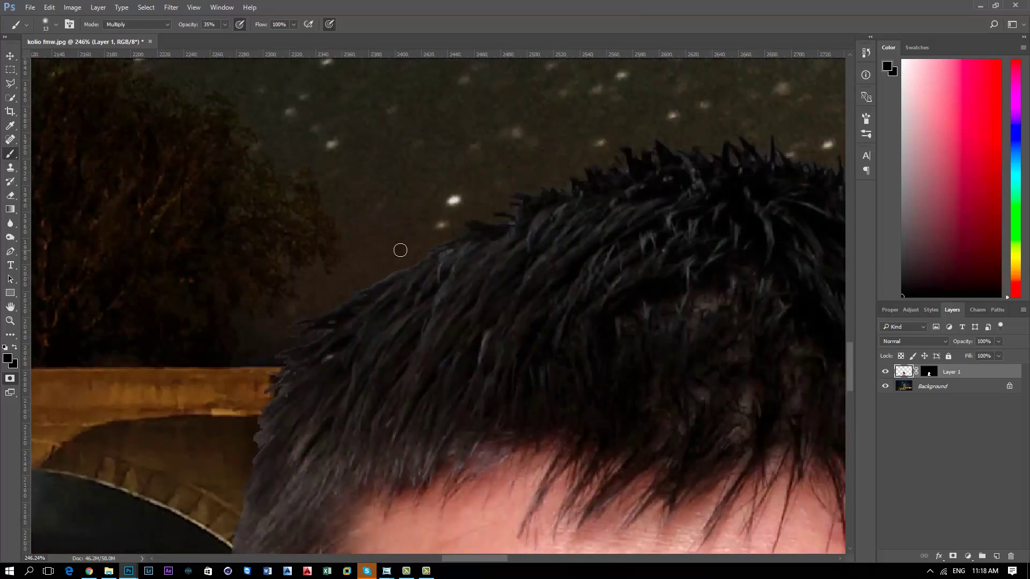
Darken the hair tips against the night sky, zooming out to check the blend.
mouse_move(373, 281)
left_mouse_down()
mouse_move(311, 320)
mouse_move(273, 365)
mouse_move(248, 446)
left_mouse_up()
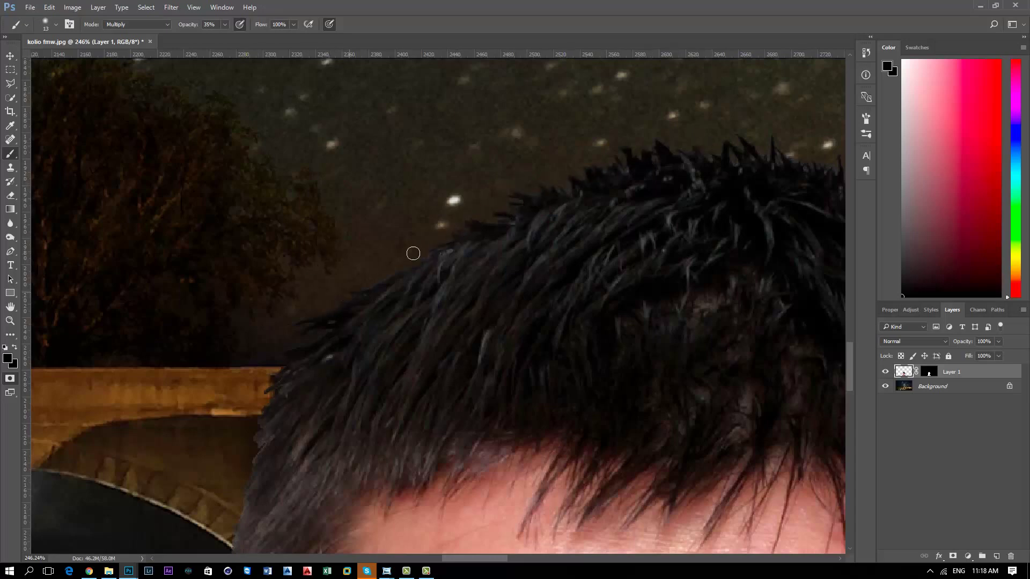
scroll(427, 270, "down", 3)
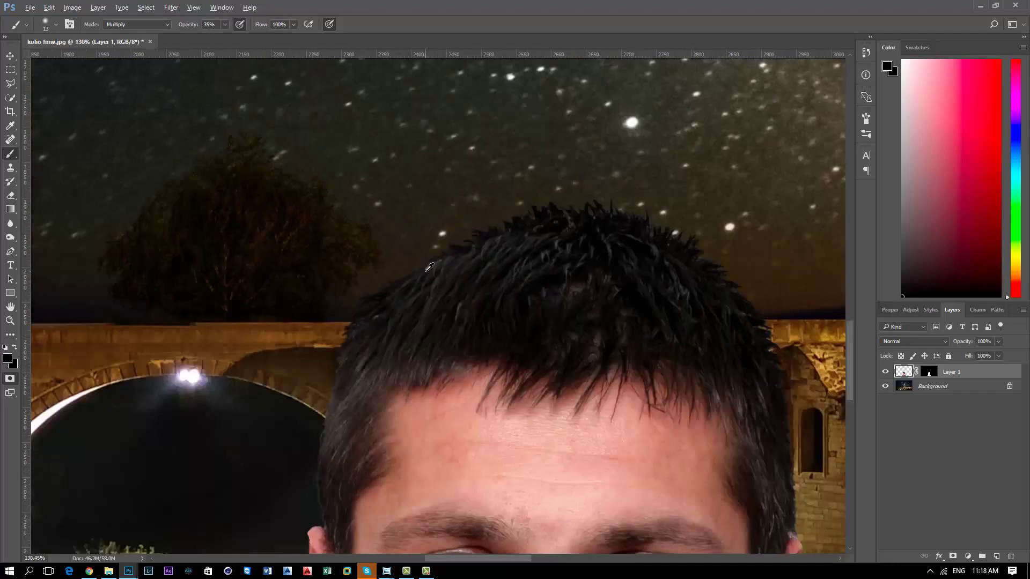
scroll(429, 267, "down", 2)
scroll(428, 266, "down", 1)
scroll(612, 281, "down", 2)
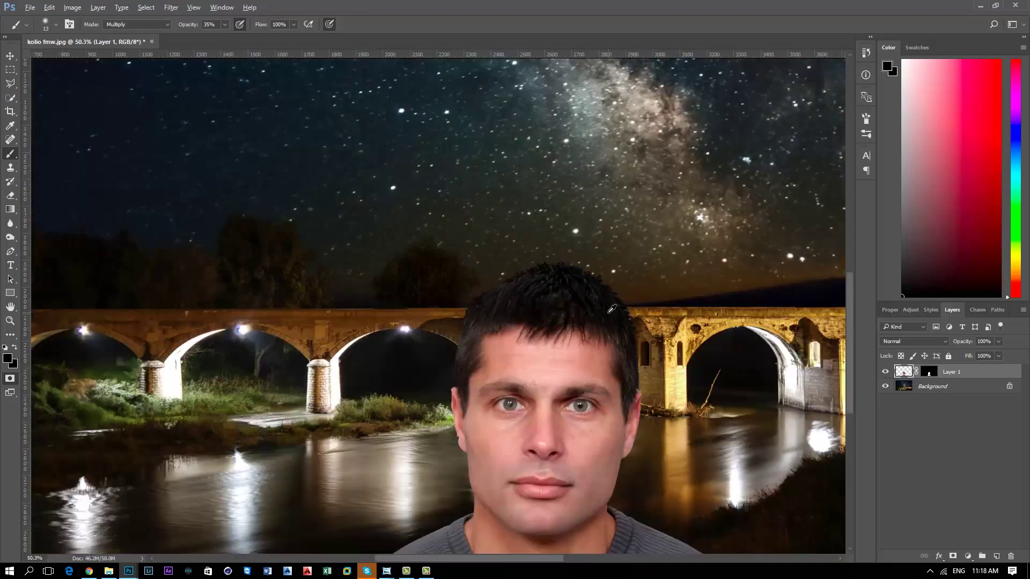
scroll(606, 310, "up", 2)
scroll(596, 317, "down", 1)
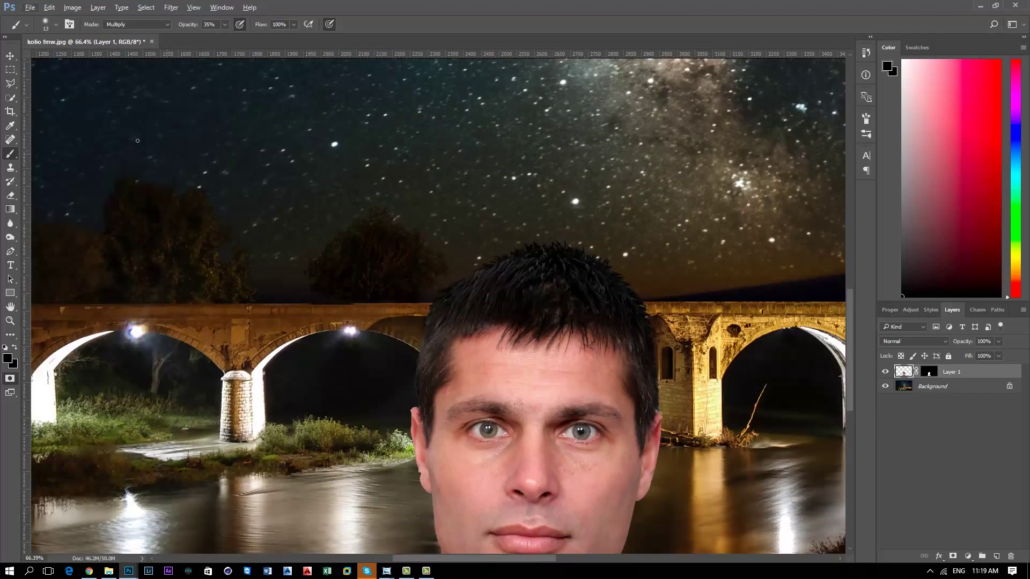
Move the portrait layer up-left, then down toward the scene's lower edge.
left_click(10, 56)
mouse_move(485, 371)
left_mouse_down()
mouse_move(463, 166)
mouse_move(384, 102)
mouse_move(416, 310)
mouse_move(433, 271)
left_mouse_up()
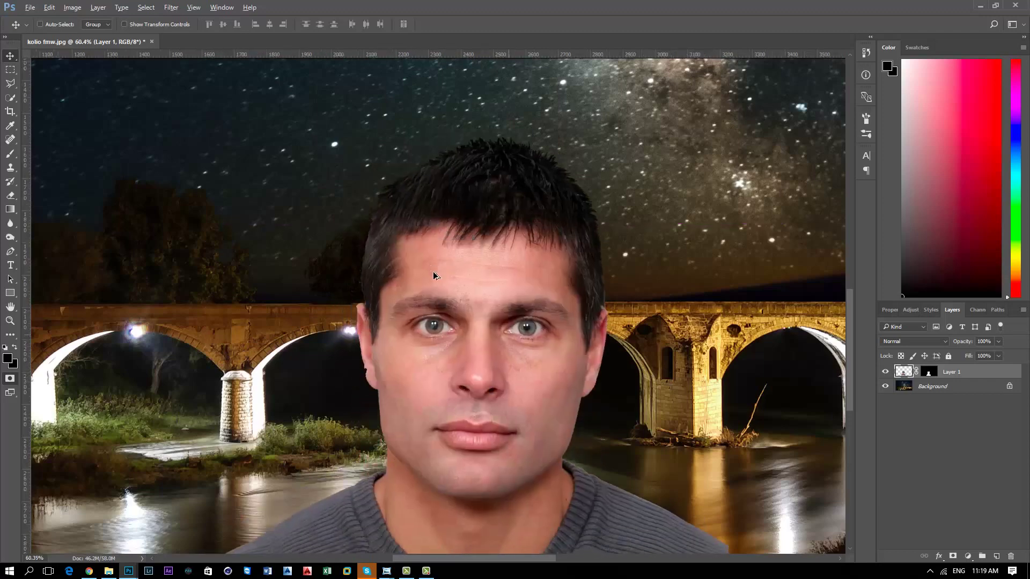
scroll(435, 273, "down", 2)
scroll(435, 274, "down", 2)
left_click_drag(444, 341, 443, 397)
Enlarge the portrait to about 142% with Free Transform and apply it.
left_click(59, 8)
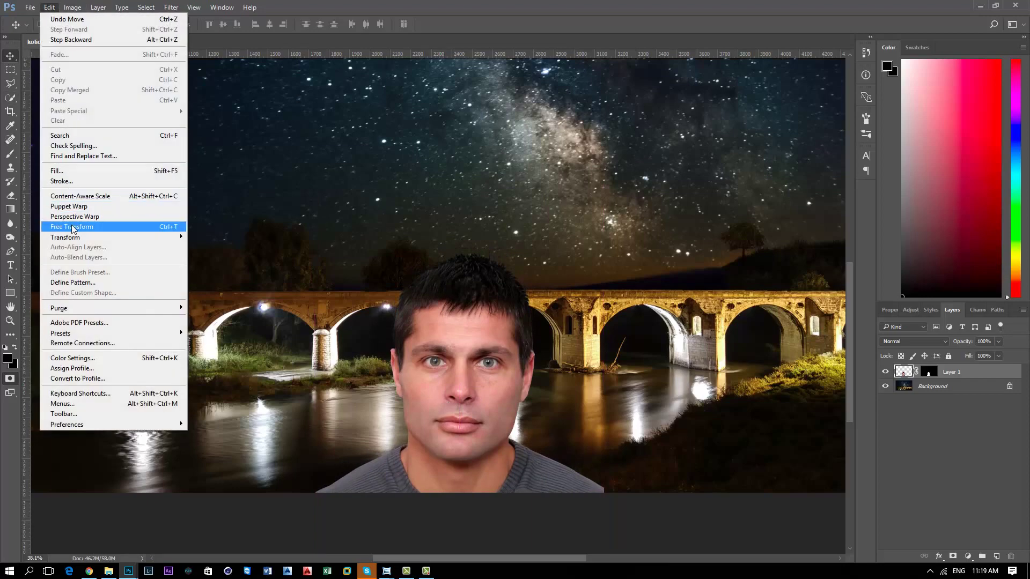
left_click(72, 226)
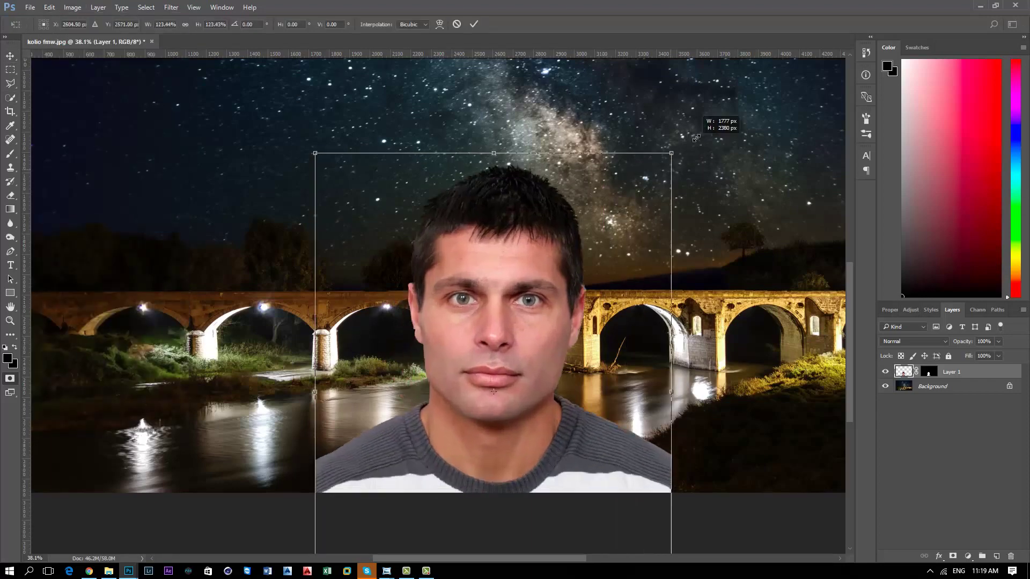
left_click_drag(604, 244, 725, 80)
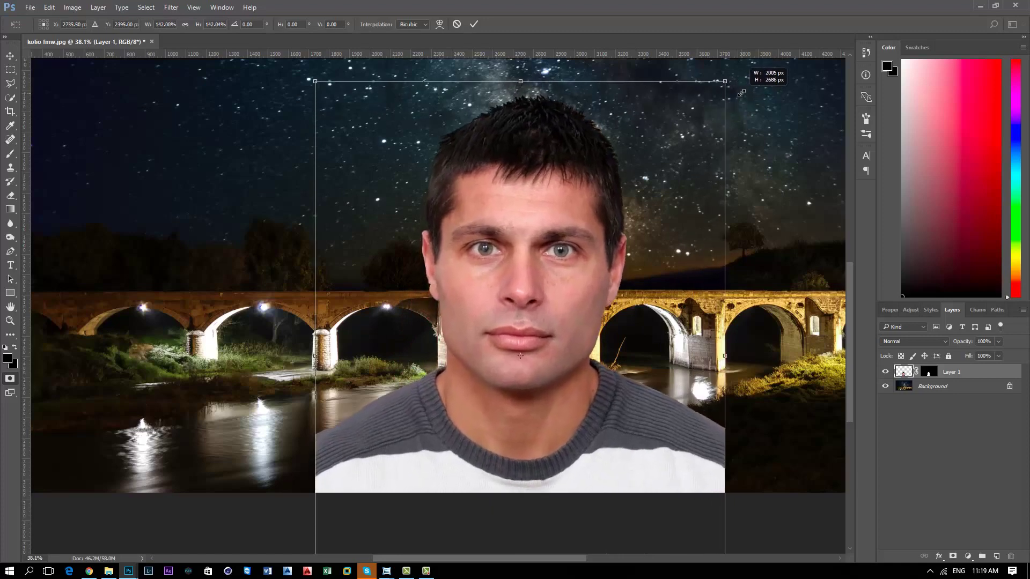
left_click(10, 56)
Shift the enlarged portrait left and down, then open the original photo in Photoshop.
left_click(479, 215)
left_click_drag(498, 238, 427, 358)
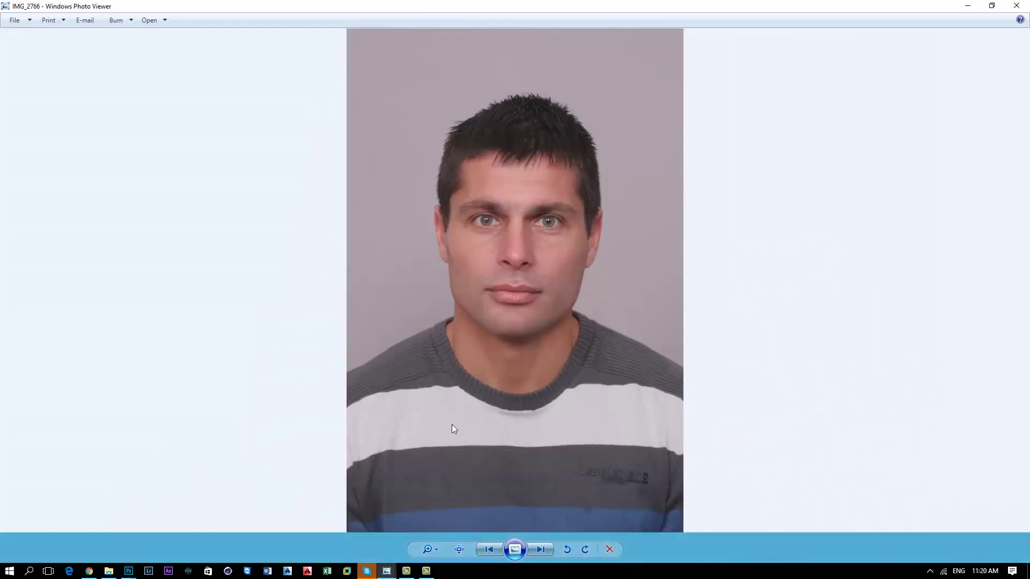
right_click(521, 220)
mouse_move(555, 228)
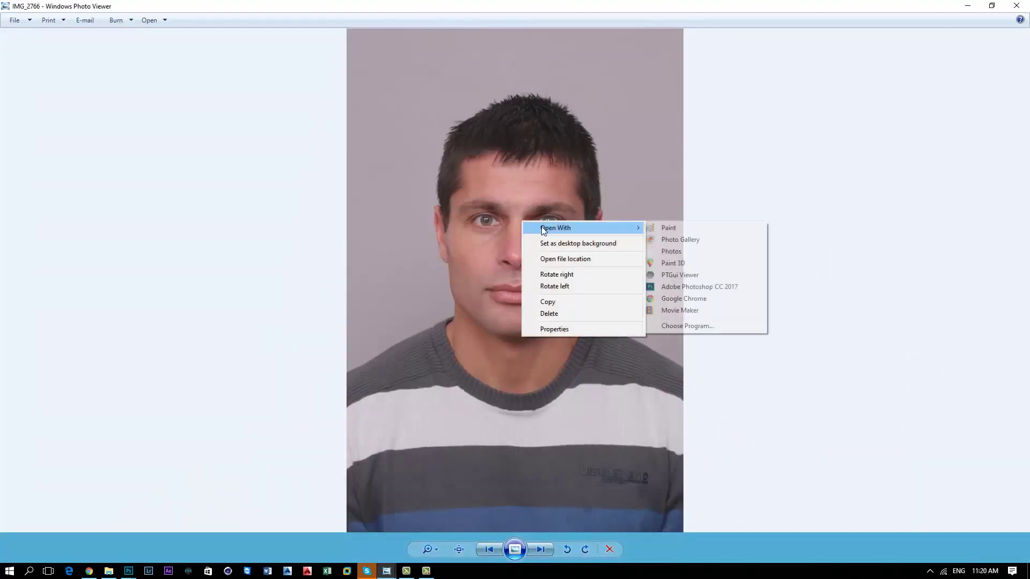
left_click(696, 287)
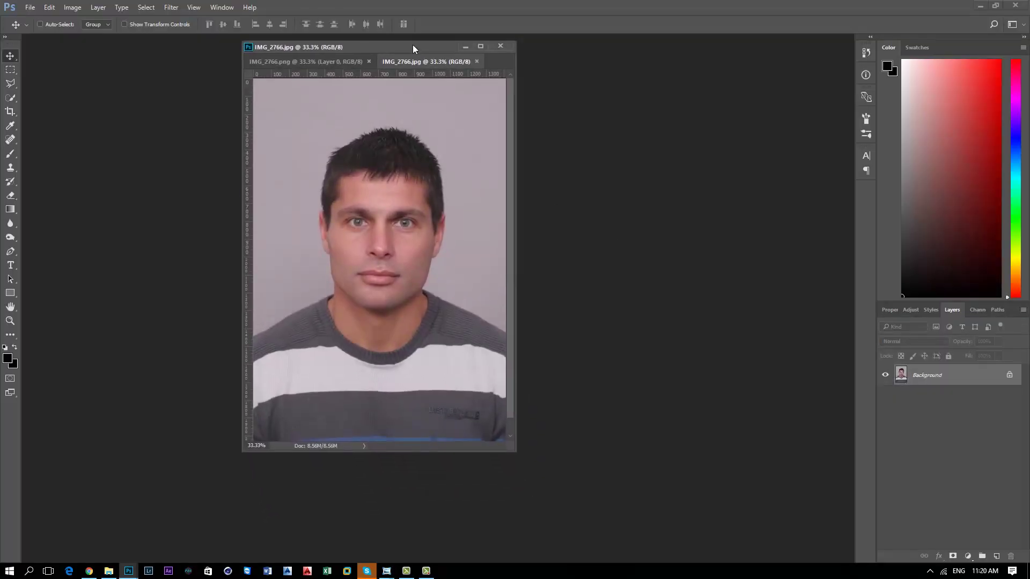
Close the transparent PNG document and unlock the portrait's Background into Layer 0.
mouse_move(413, 45)
left_mouse_down()
mouse_move(414, 32)
mouse_move(596, 31)
mouse_move(606, 43)
left_mouse_up()
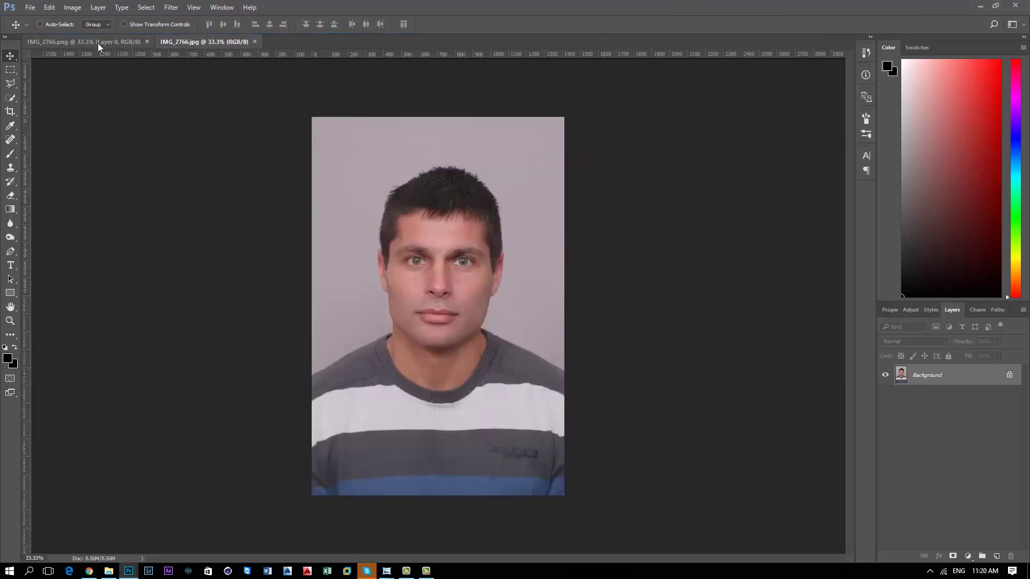
left_click(99, 42)
left_click(149, 42)
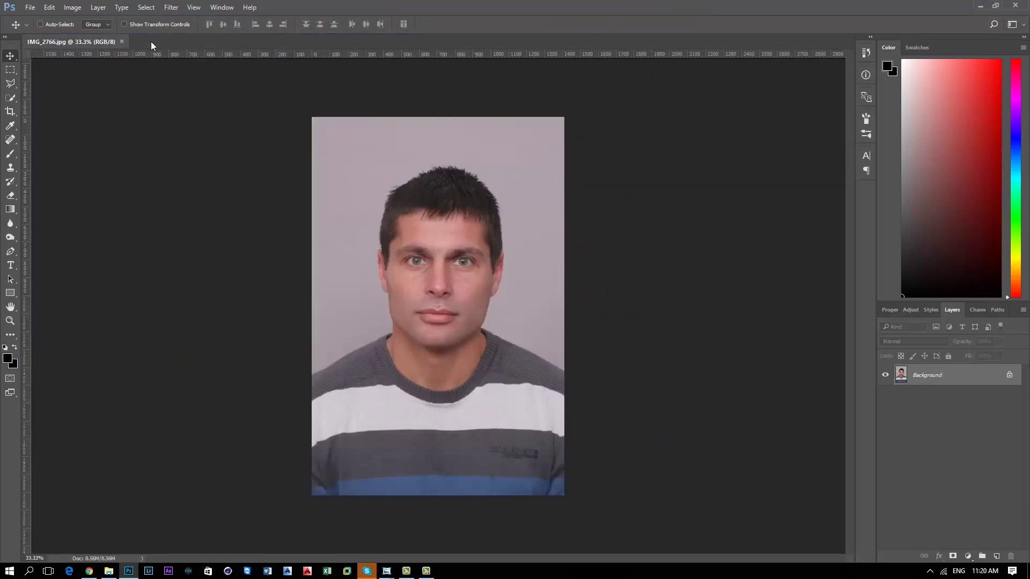
left_click(1009, 375)
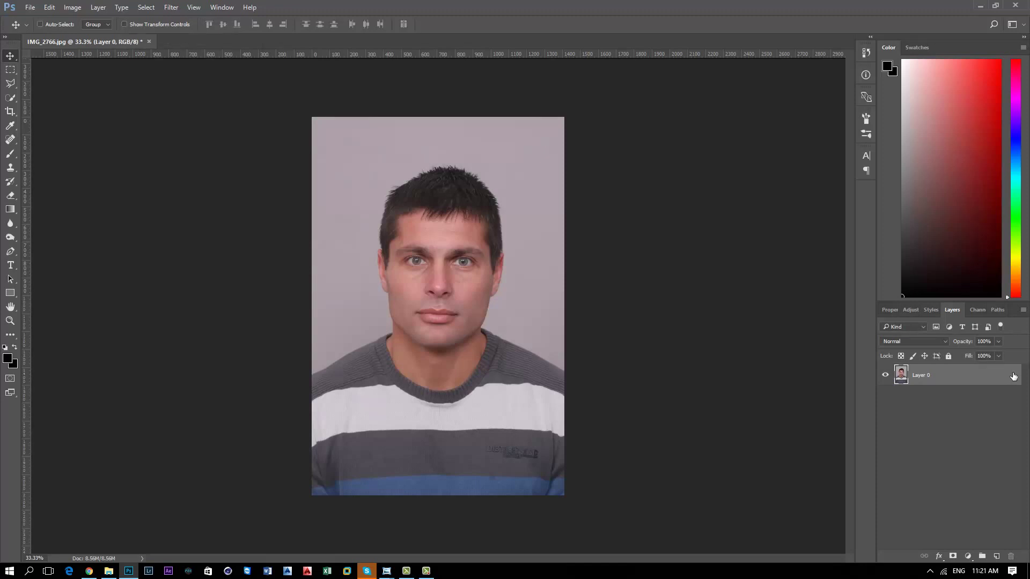
View the Blue channel alone in Channels and duplicate it as Blue copy.
left_click(975, 310)
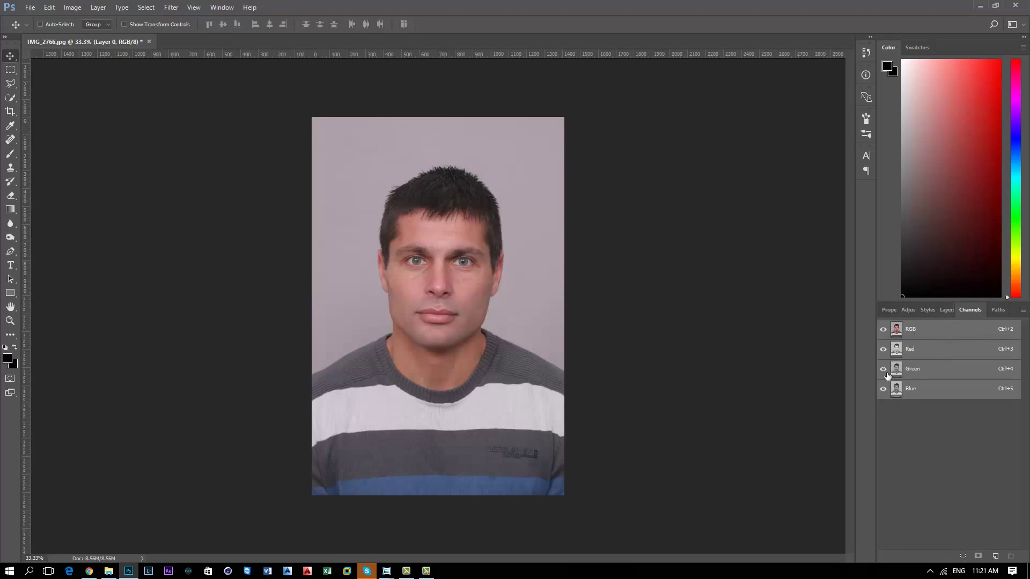
left_click(883, 369)
left_click(882, 350)
left_click(939, 389)
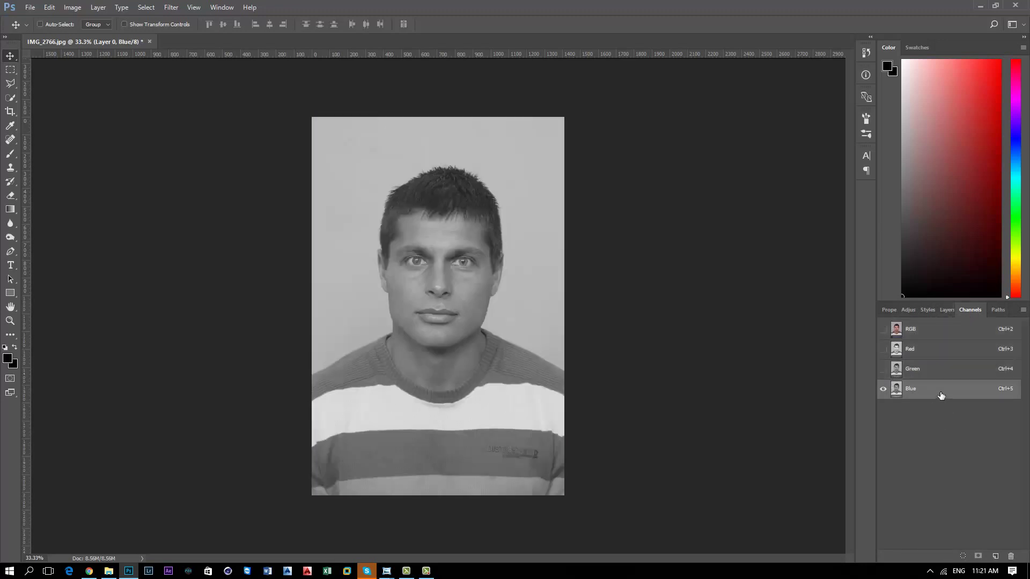
left_click_drag(940, 395, 997, 565)
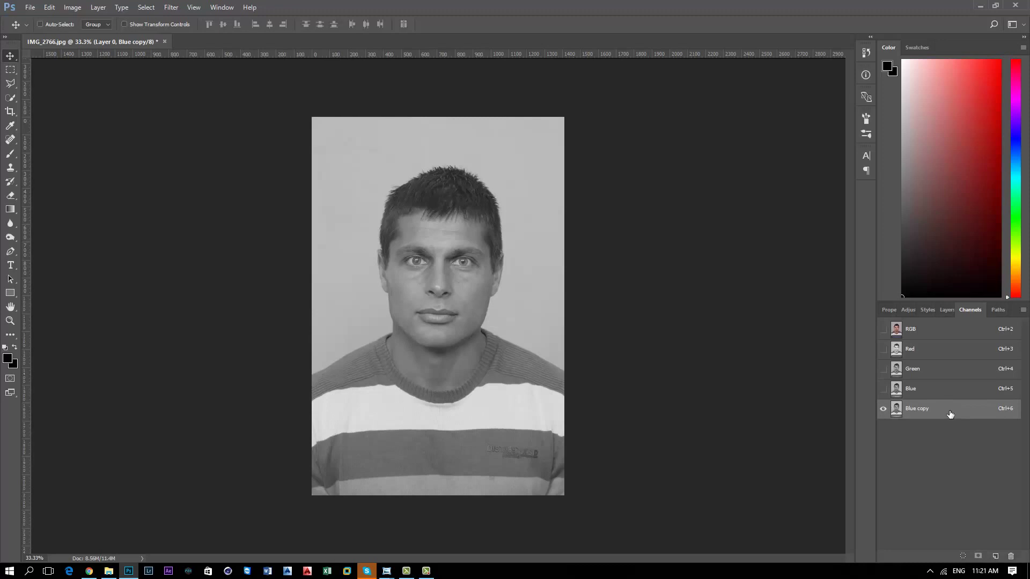
left_click(25, 575)
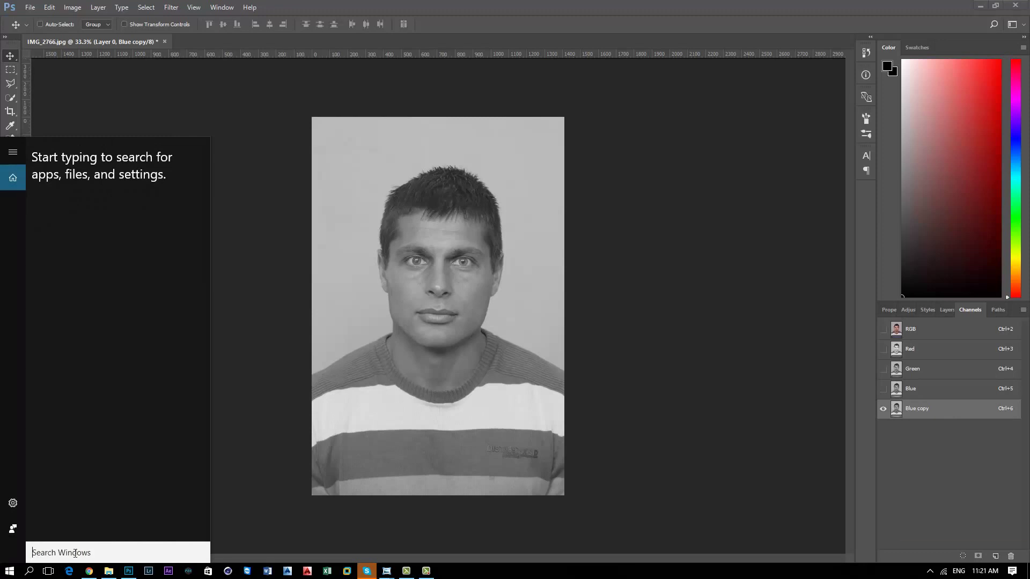
Launch Notepad from Windows search, note the CTRL+I shortcut, then minimize it.
type("note")
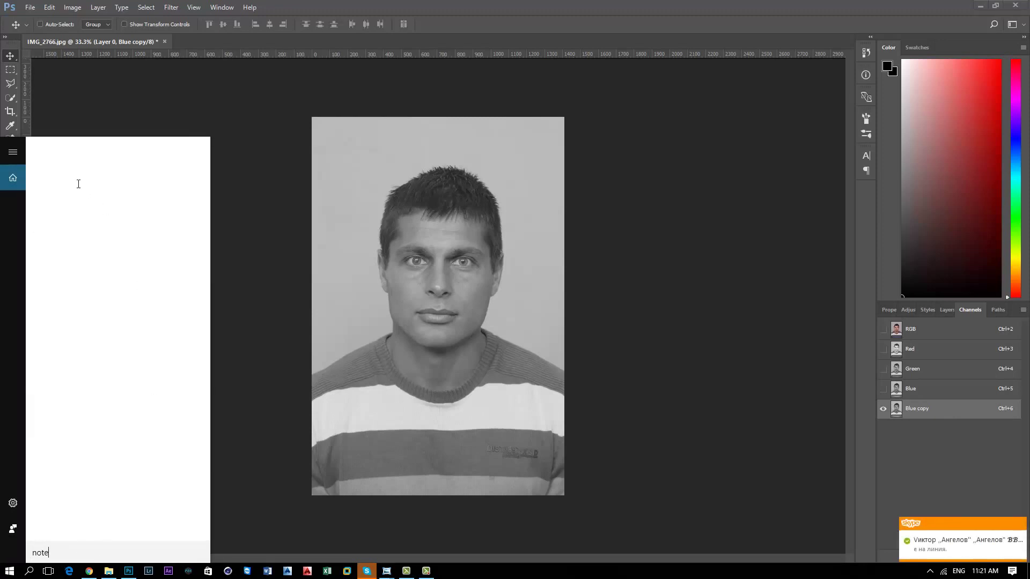
left_click(83, 195)
type("CTRL+I")
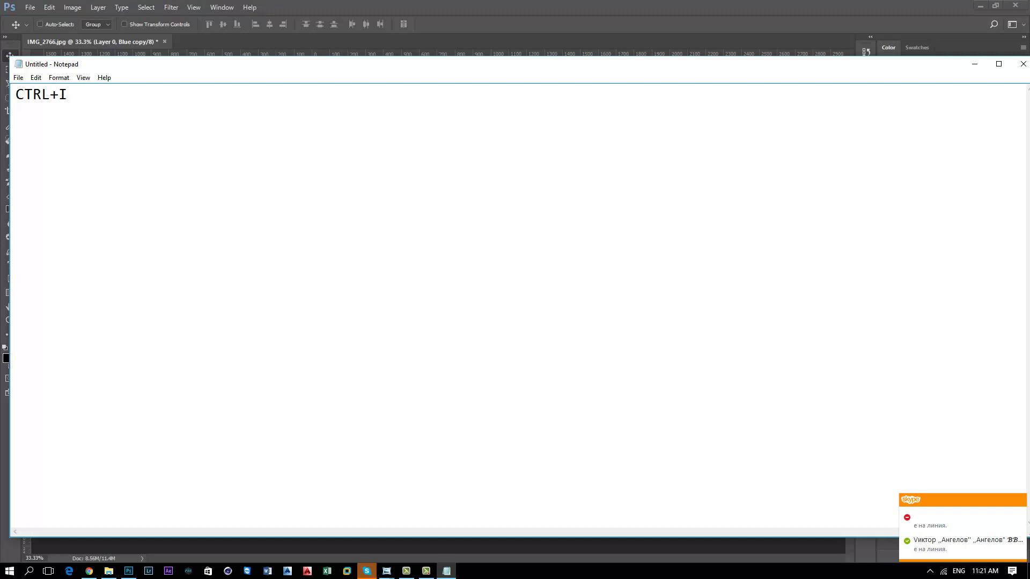
left_click(974, 63)
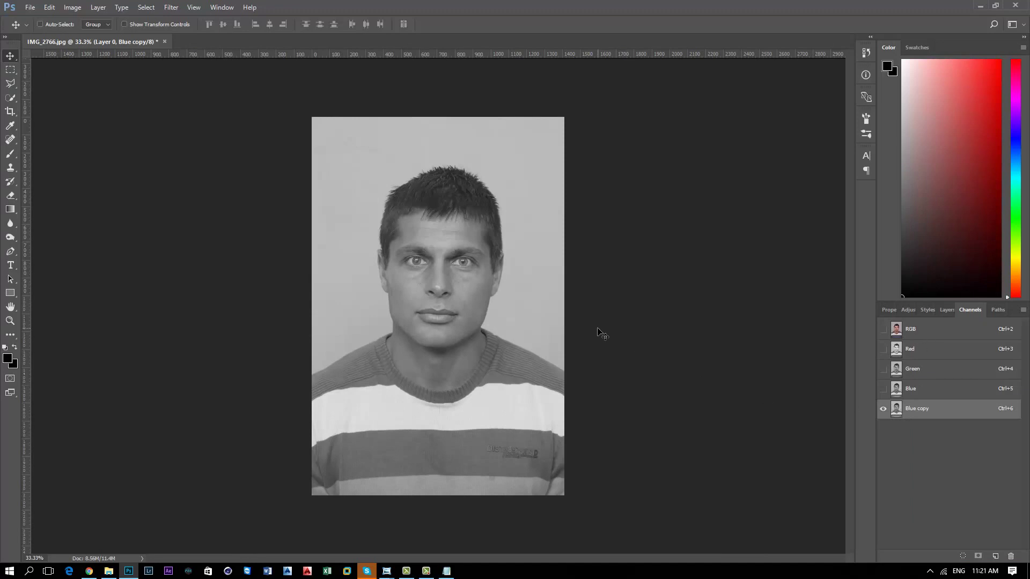
Invert the Blue copy channel, load and drop its selection, then recall Notepad.
key("ctrl+i")
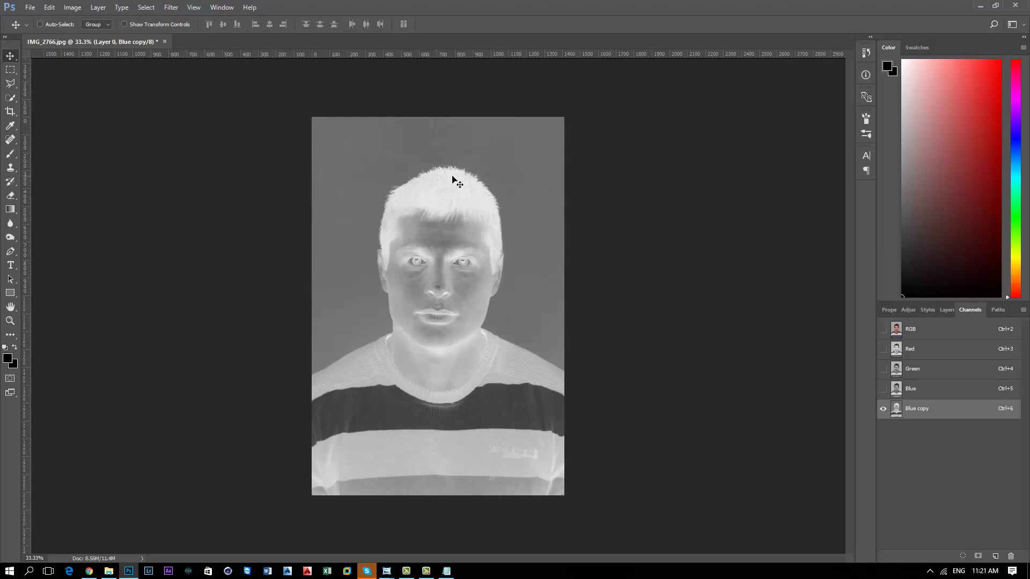
left_click(898, 411, "ctrl")
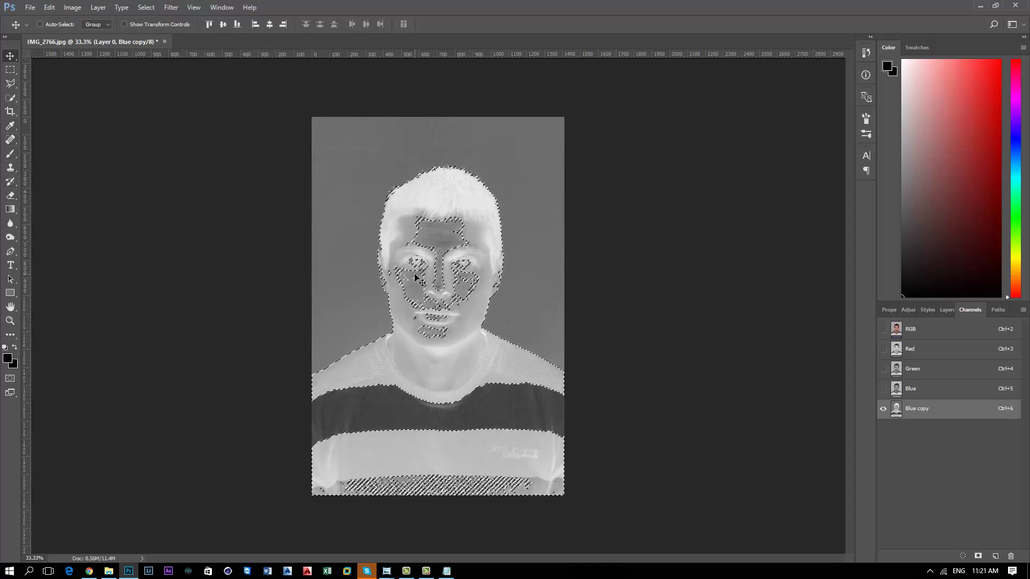
key("ctrl")
key("ctrl+d")
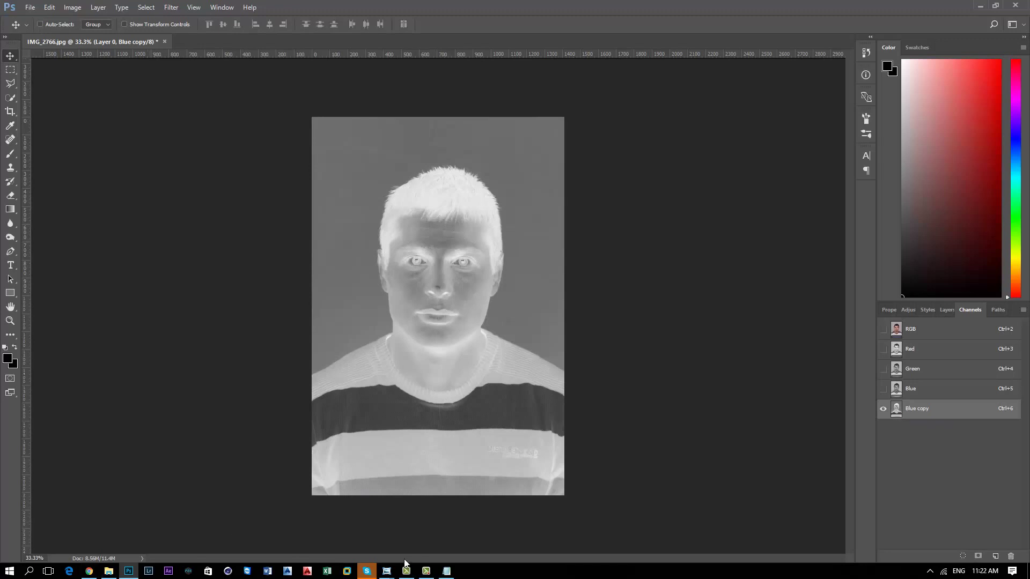
left_click(445, 571)
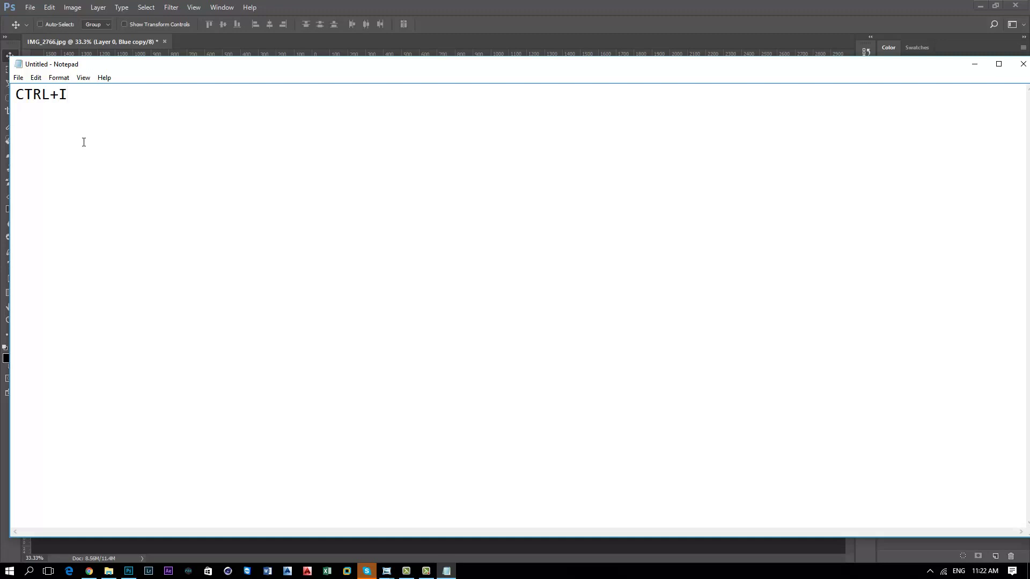
Add a 'CTRL+ left click' line to the Notepad shortcut note.
key("alt+Tab")
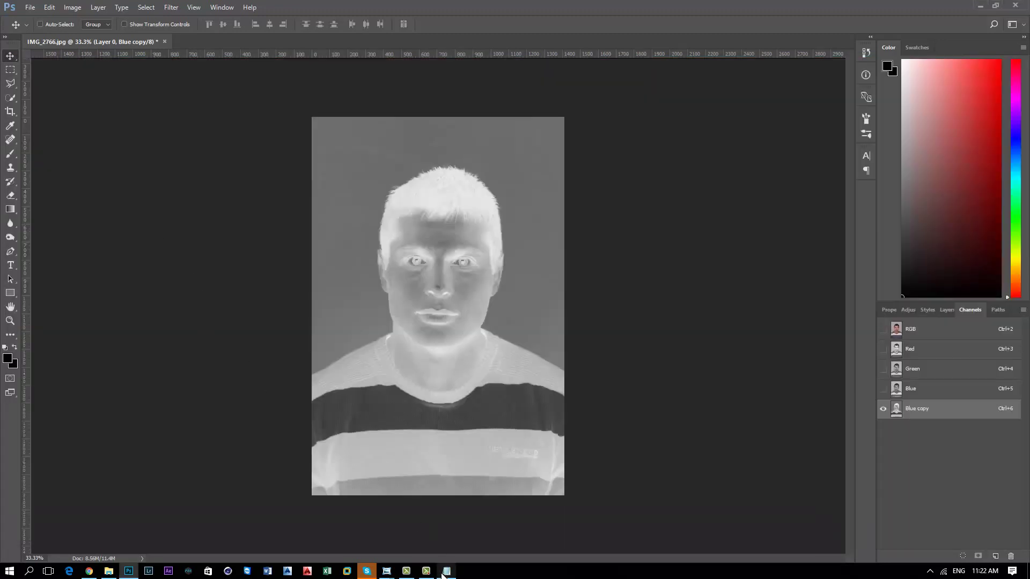
left_click(444, 571)
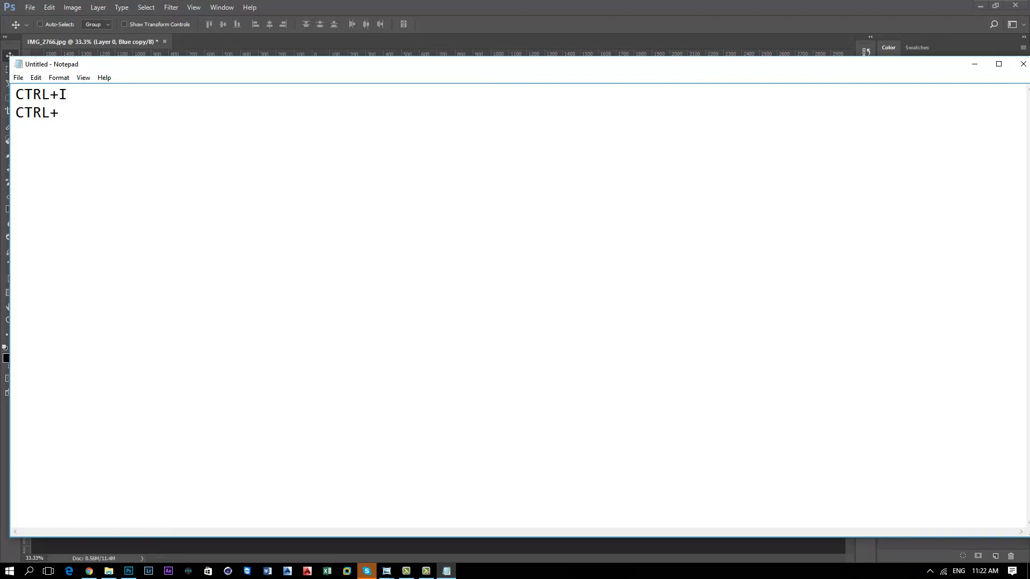
type("left click")
Load the Blue copy selection and add the face, neck and chest stripe with Quick Selection.
left_click(975, 64)
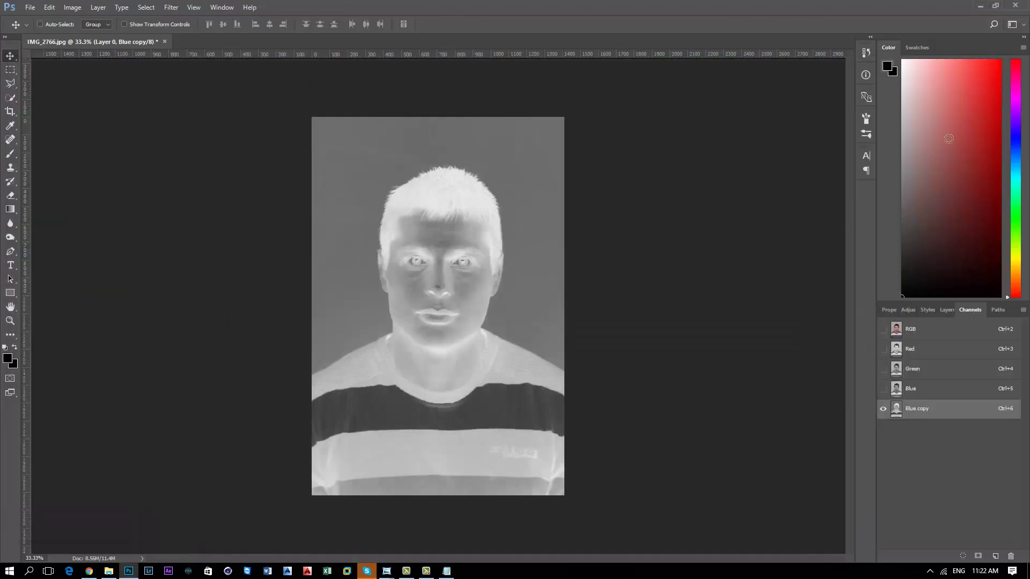
left_click(898, 415, "ctrl")
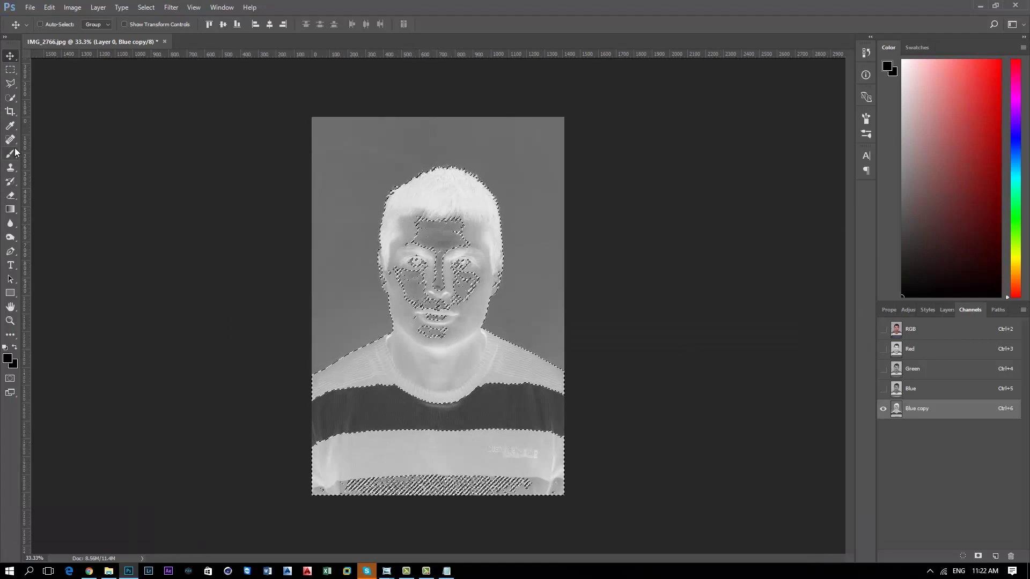
left_click(10, 99)
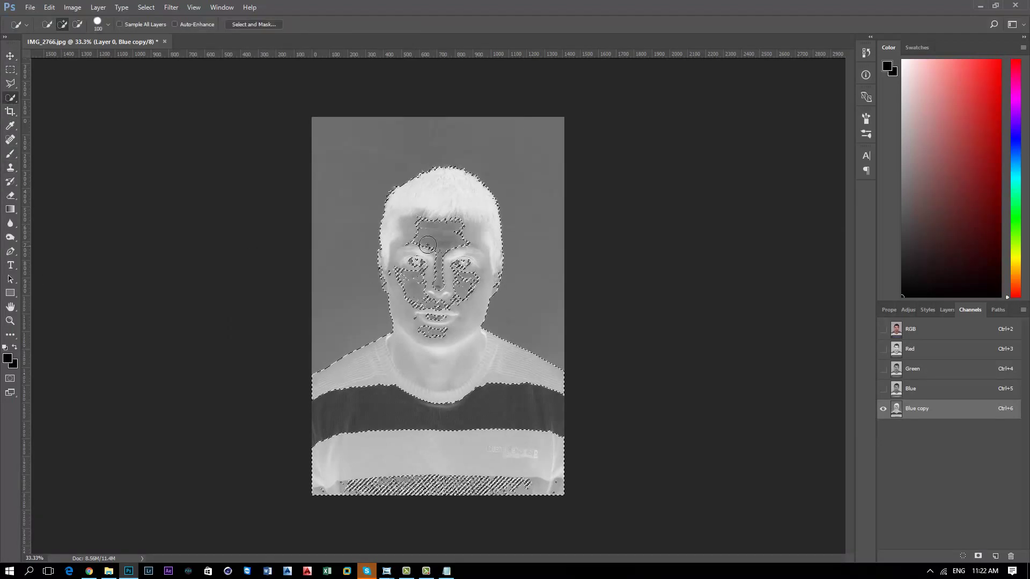
left_click_drag(413, 257, 464, 289)
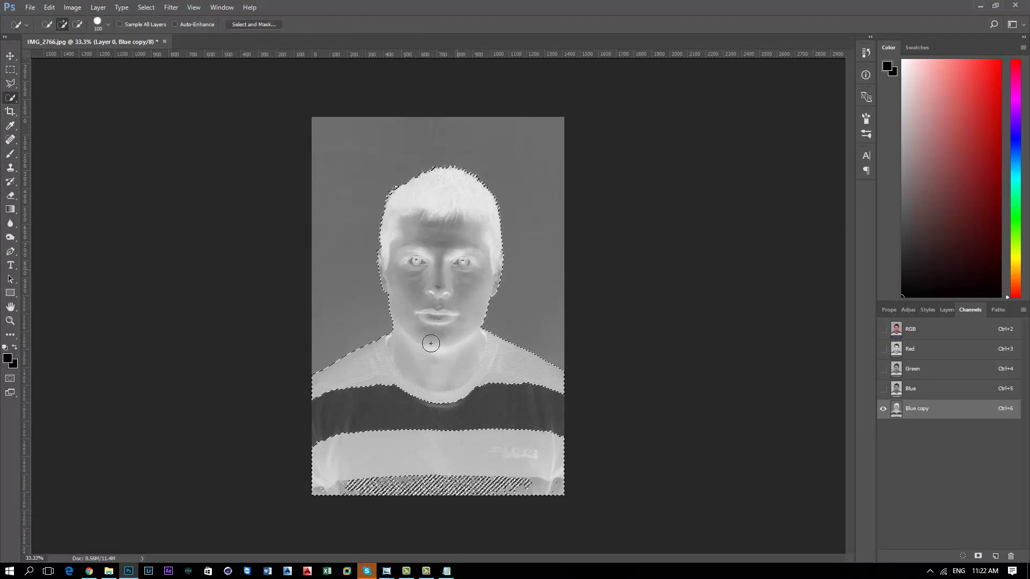
mouse_move(431, 343)
left_mouse_down()
mouse_move(433, 379)
mouse_move(486, 477)
left_mouse_up()
left_click_drag(429, 433, 383, 393)
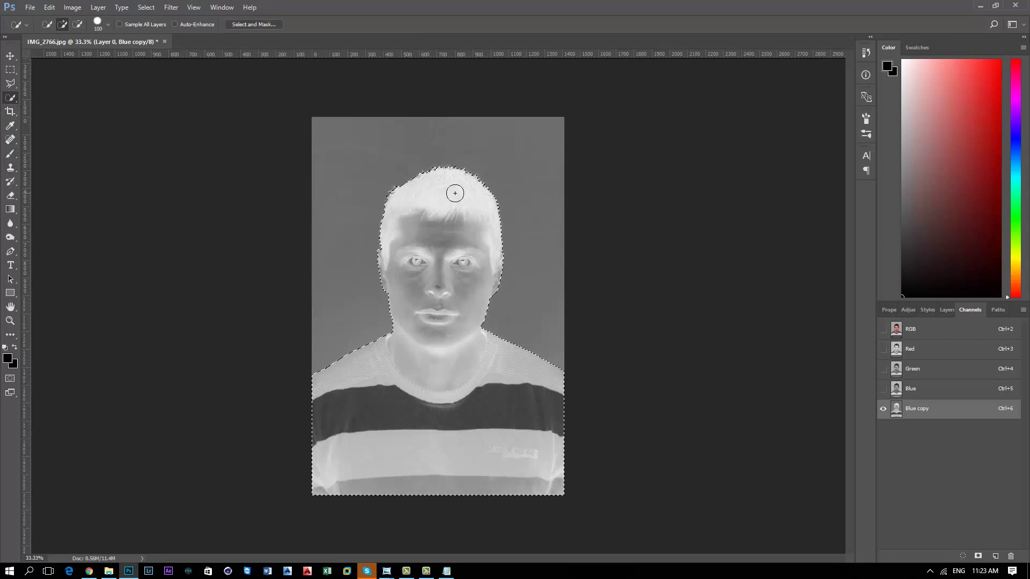
Paint the selected figure solid white on Blue copy, then deselect.
left_click(10, 154)
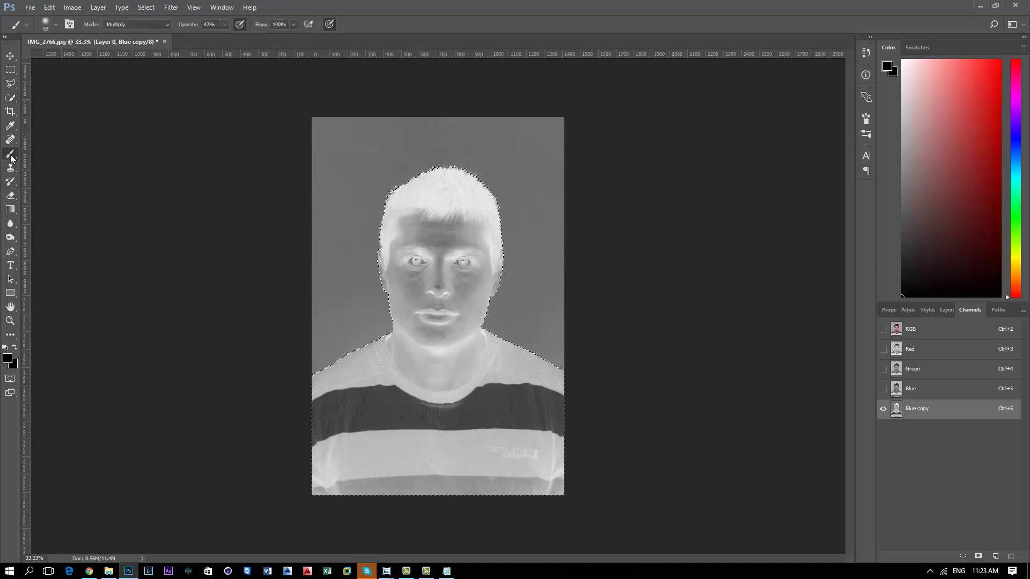
left_click(8, 361)
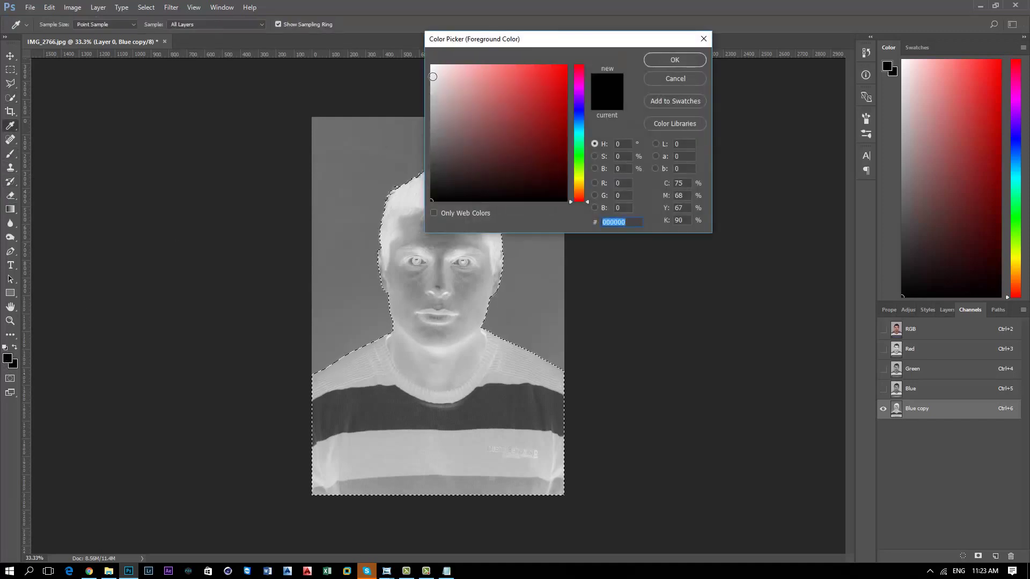
left_click(385, 252)
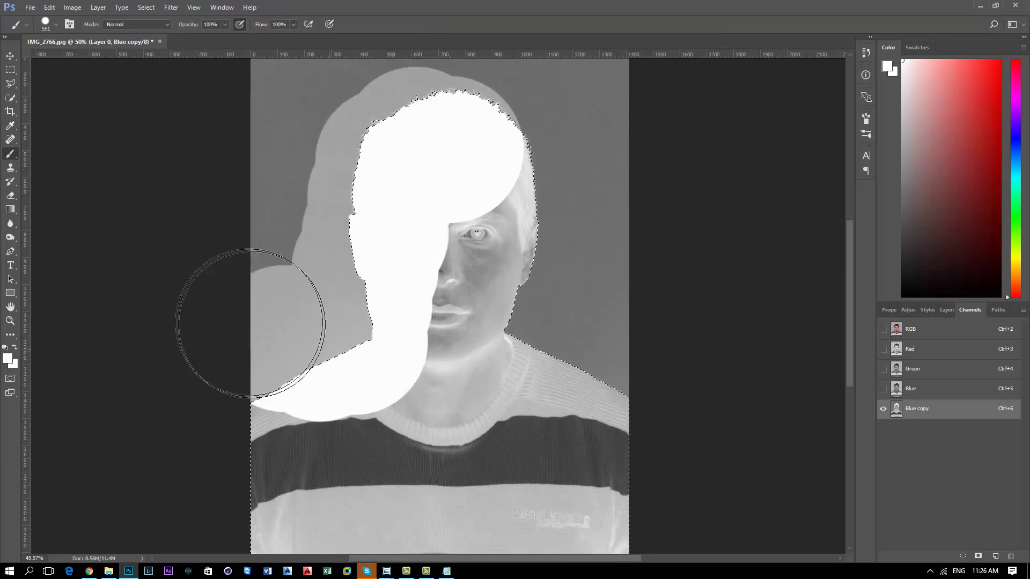
mouse_move(250, 324)
left_mouse_down()
mouse_move(470, 58)
mouse_move(515, 349)
mouse_move(461, 194)
mouse_move(145, 458)
mouse_move(538, 404)
mouse_move(242, 501)
mouse_move(276, 69)
left_mouse_up()
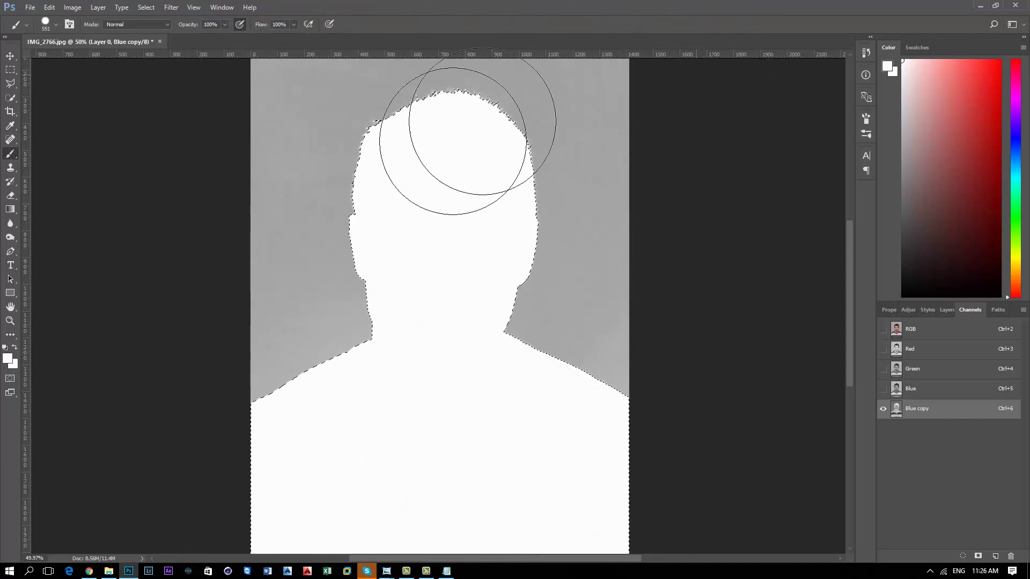
scroll(493, 151, "down", 3)
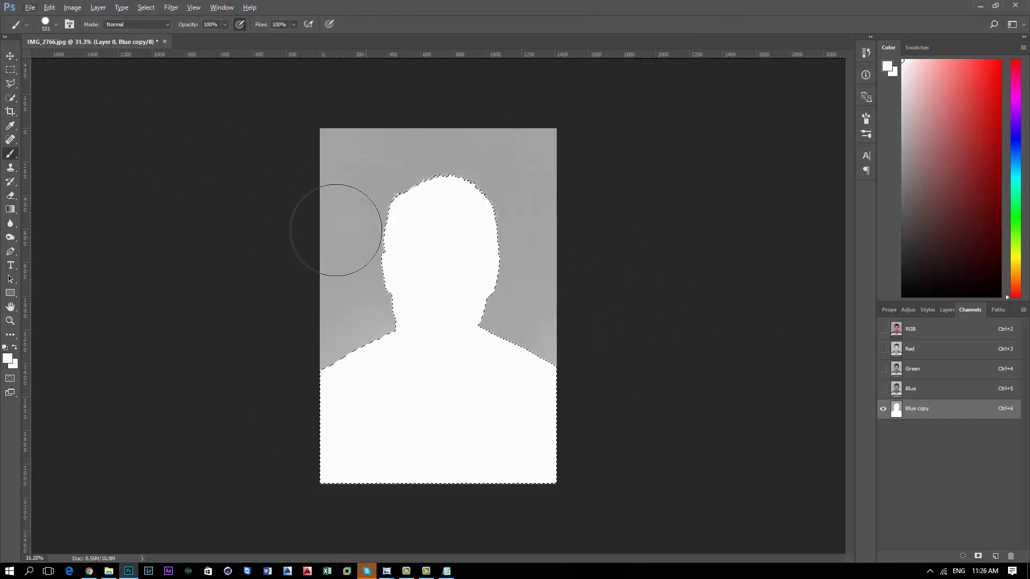
key("w")
right_click(414, 266)
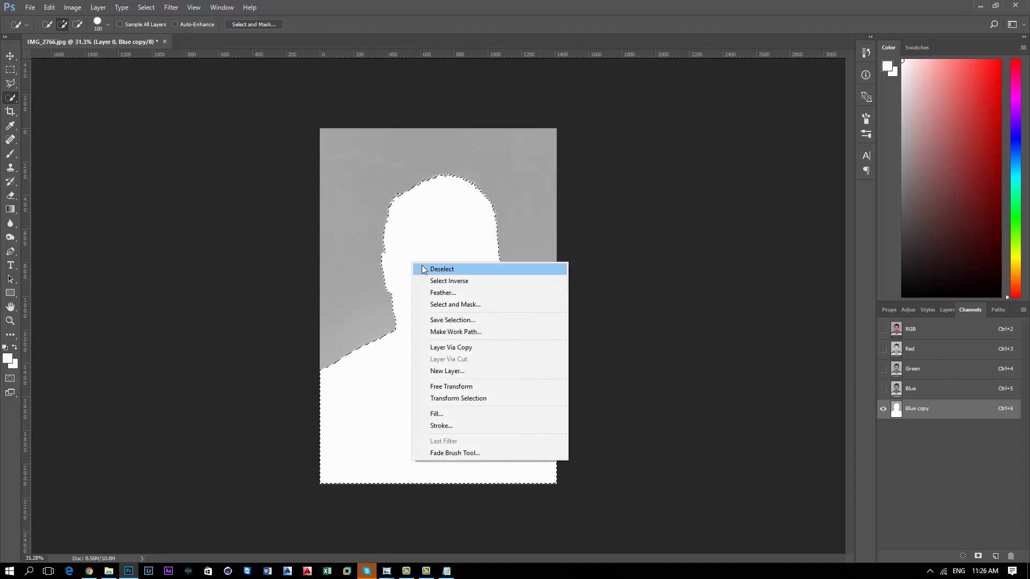
left_click(429, 268)
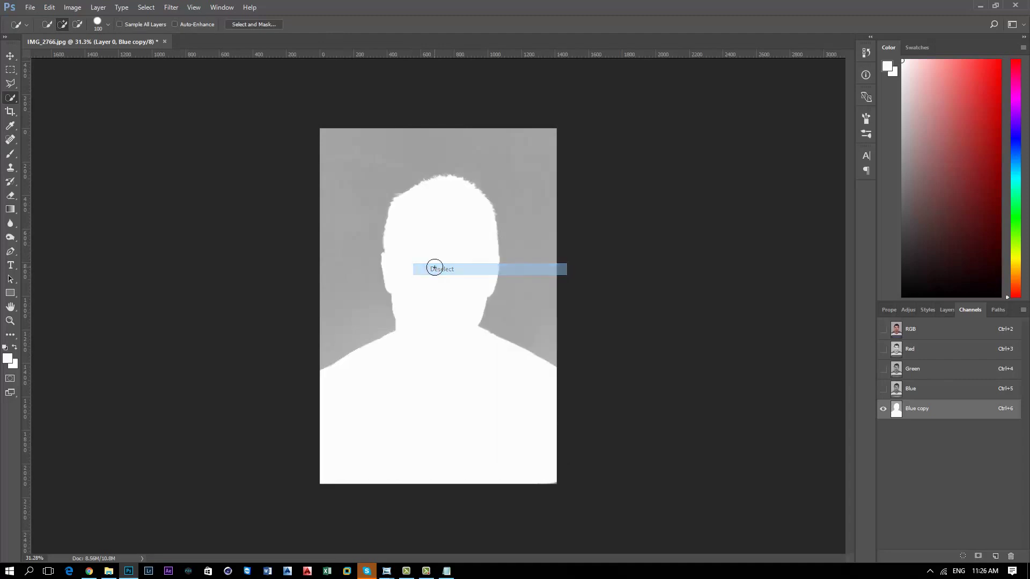
Set a large Burn brush at 9% exposure with 010101 foreground and burn the left edge.
left_click(10, 236)
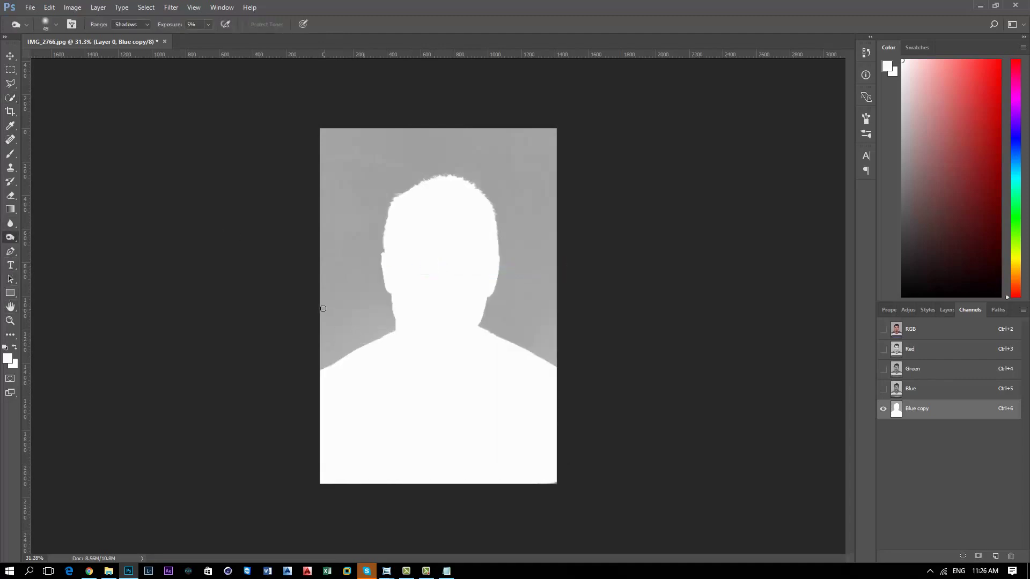
right_click(340, 261, "alt")
left_click(208, 24)
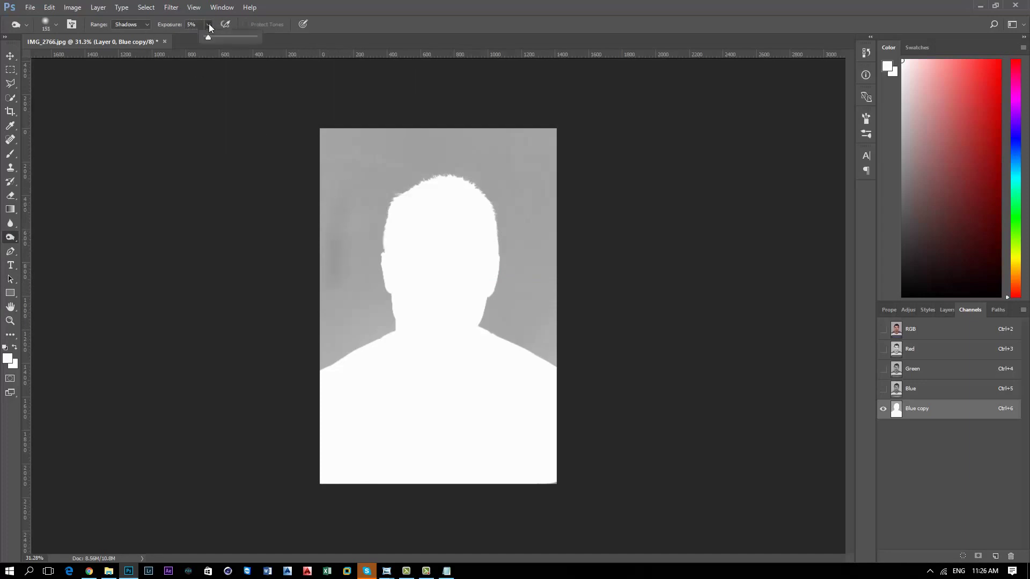
left_click_drag(211, 37, 212, 37)
left_click(8, 360)
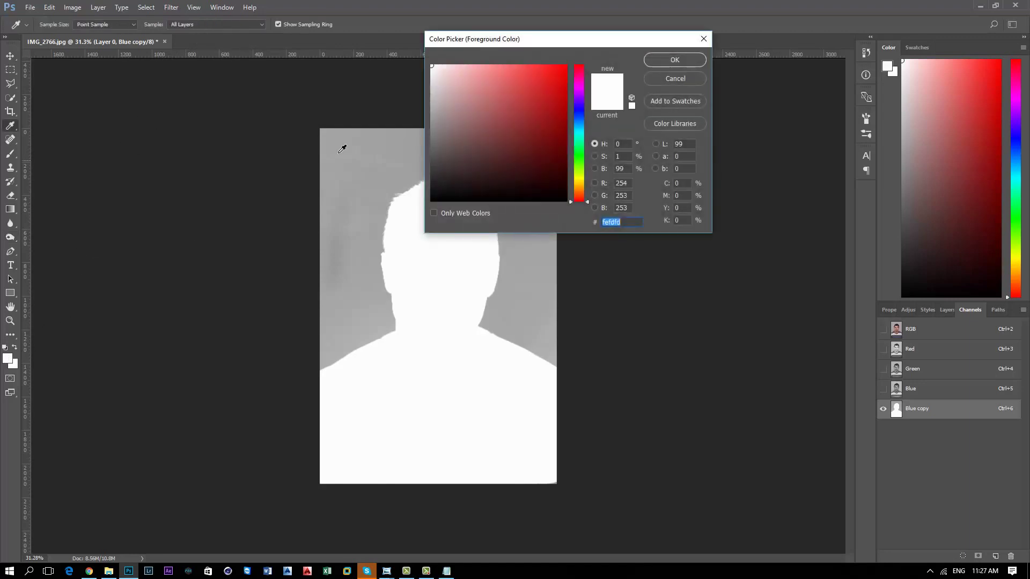
type("010101")
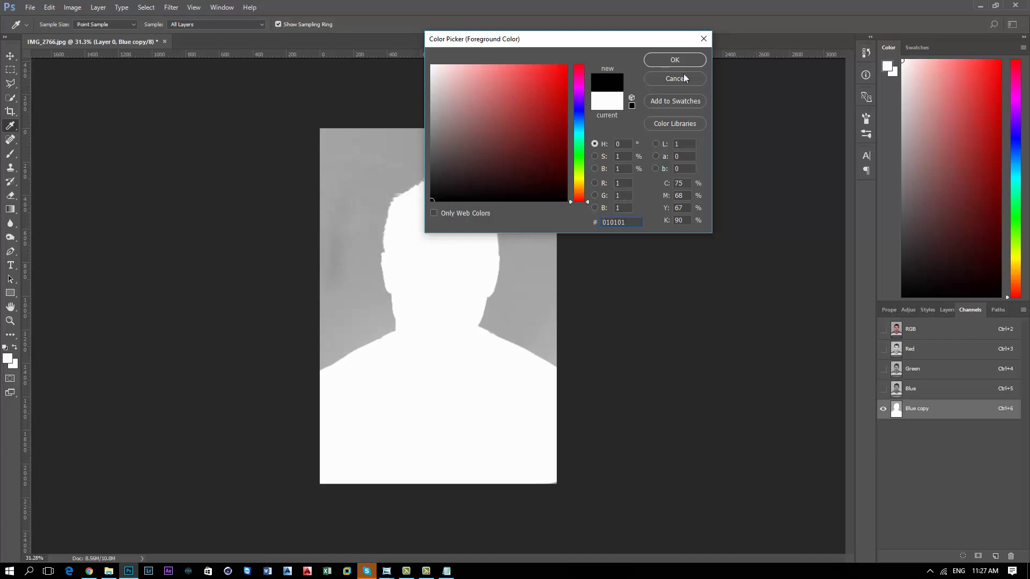
left_click(675, 60)
mouse_move(335, 262)
left_mouse_down()
mouse_move(338, 312)
mouse_move(326, 212)
mouse_move(356, 239)
mouse_move(374, 143)
mouse_move(359, 290)
mouse_move(349, 249)
mouse_move(352, 280)
mouse_move(358, 271)
left_mouse_up()
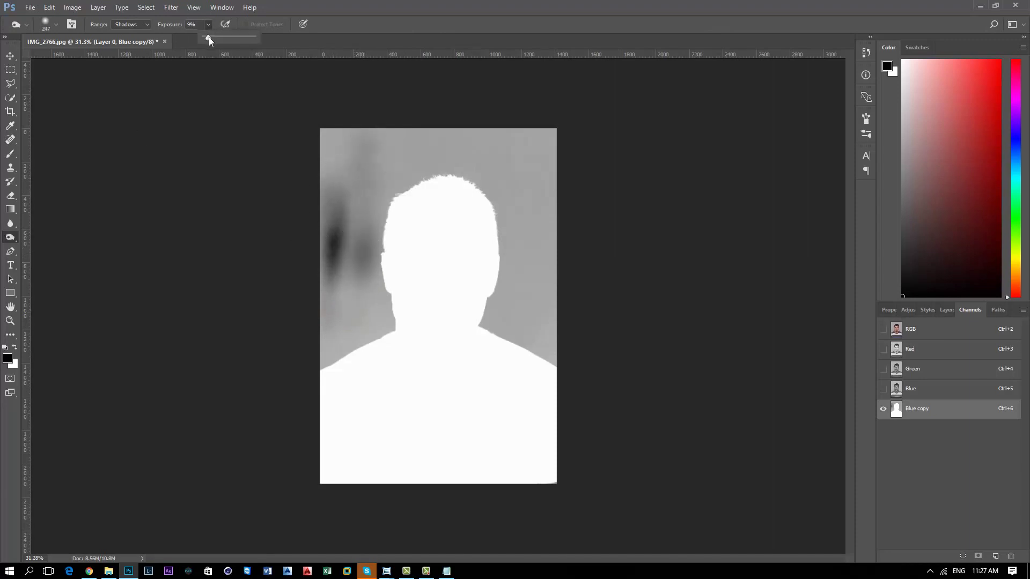
Burn the left edge, top-left corner and top background to black, then zoom in on the head.
mouse_move(318, 166)
left_mouse_down()
mouse_move(328, 290)
mouse_move(333, 193)
mouse_move(312, 173)
mouse_move(363, 158)
mouse_move(517, 152)
mouse_move(384, 227)
mouse_move(368, 249)
mouse_move(405, 177)
mouse_move(471, 172)
mouse_move(503, 200)
mouse_move(426, 172)
mouse_move(378, 183)
mouse_move(367, 284)
mouse_move(376, 257)
mouse_move(367, 156)
mouse_move(287, 121)
left_mouse_up()
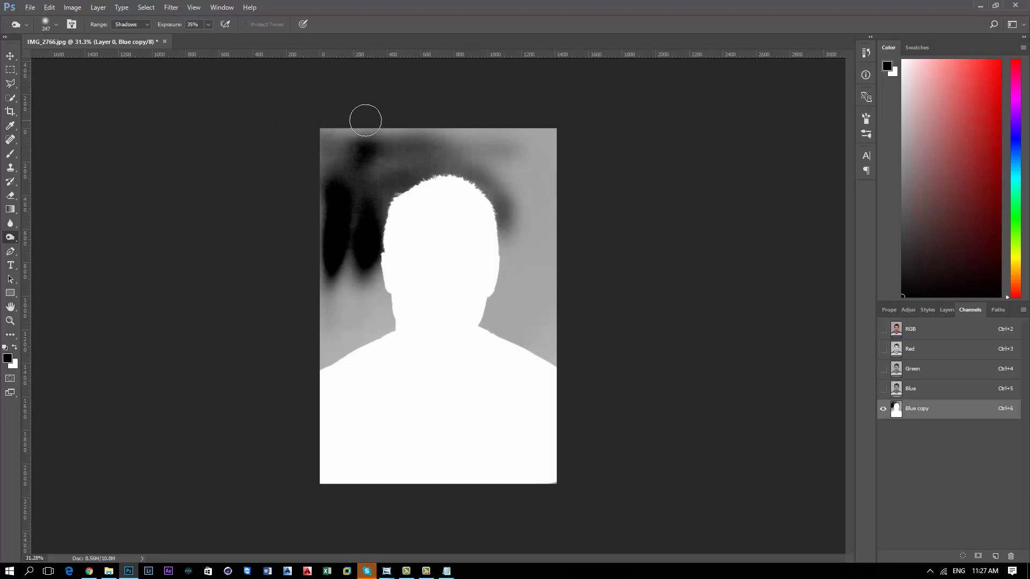
mouse_move(349, 149)
left_mouse_down()
mouse_move(349, 161)
mouse_move(332, 139)
mouse_move(416, 128)
mouse_move(340, 110)
mouse_move(563, 138)
mouse_move(494, 139)
mouse_move(426, 120)
left_mouse_up()
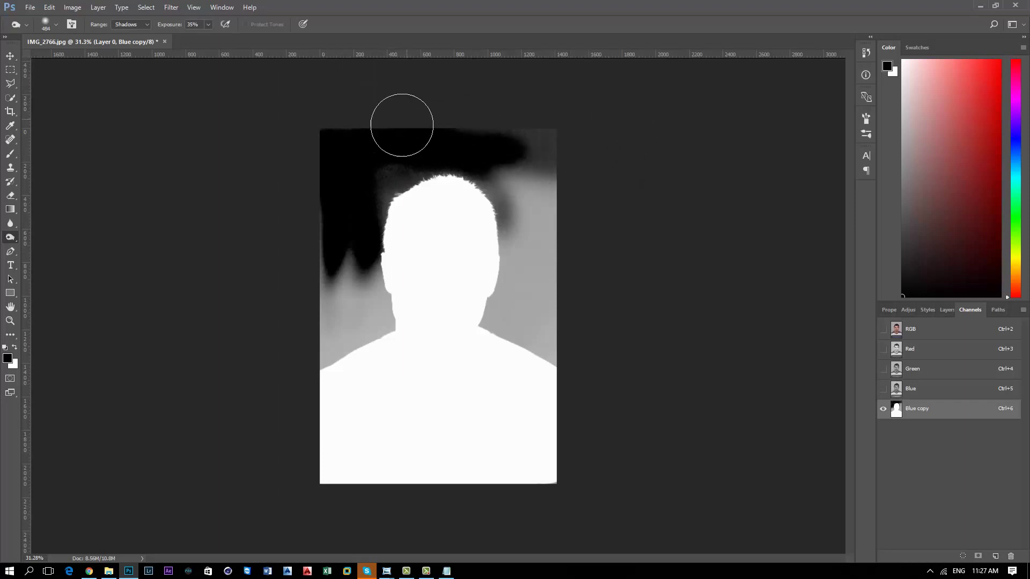
mouse_move(330, 241)
left_mouse_down()
mouse_move(313, 361)
mouse_move(345, 322)
mouse_move(379, 340)
mouse_move(377, 323)
mouse_move(501, 157)
mouse_move(370, 179)
mouse_move(379, 218)
mouse_move(526, 222)
mouse_move(501, 253)
mouse_move(563, 214)
mouse_move(537, 156)
mouse_move(546, 243)
left_mouse_up()
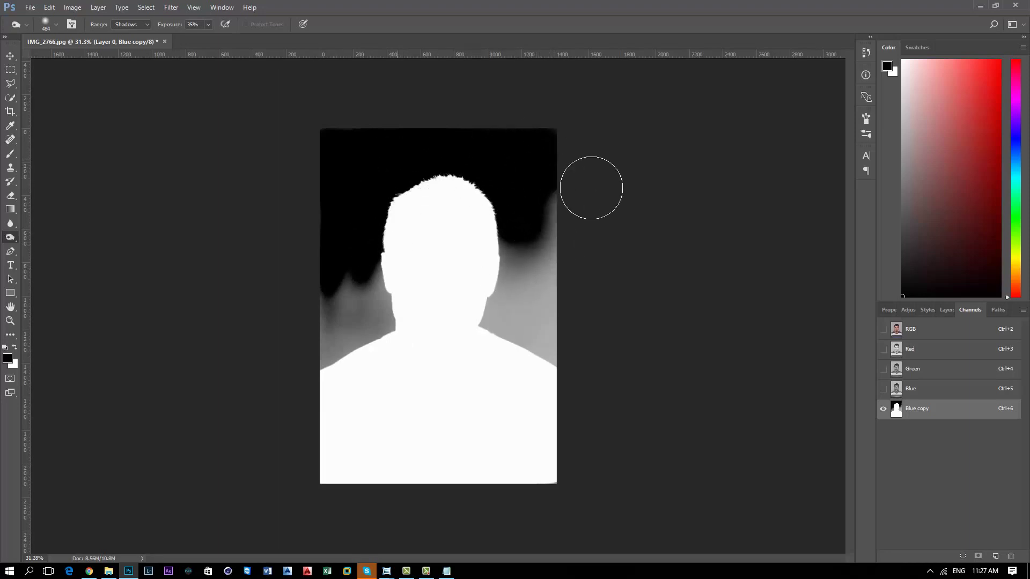
key("ctrl+plus")
With a smaller Dodge brush, turn the grey beside the ear, neck and shoulders pure black.
scroll(477, 179, "up", 2)
scroll(421, 137, "up", 2)
scroll(414, 126, "up", 2)
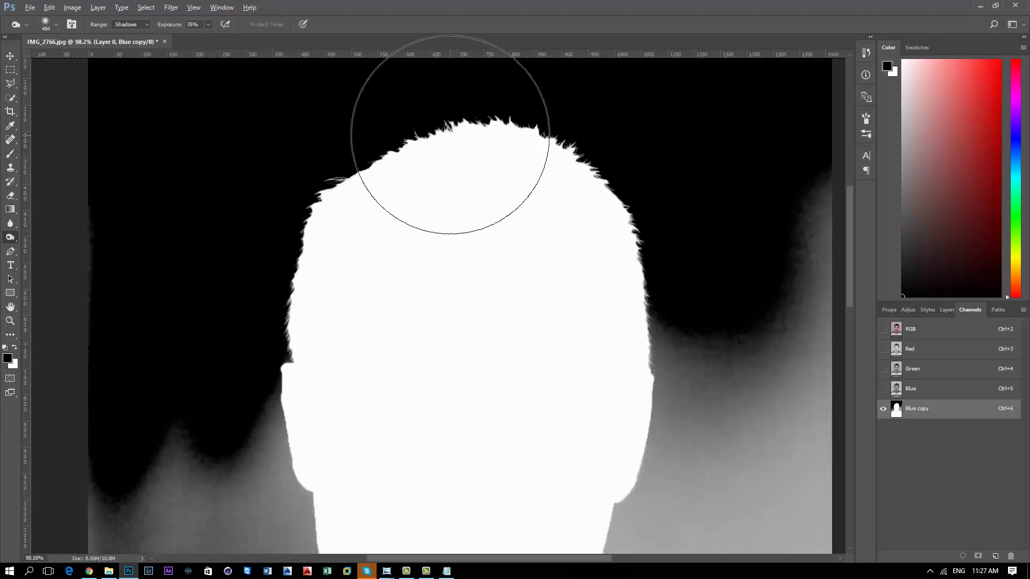
left_click_drag(368, 138, 356, 134)
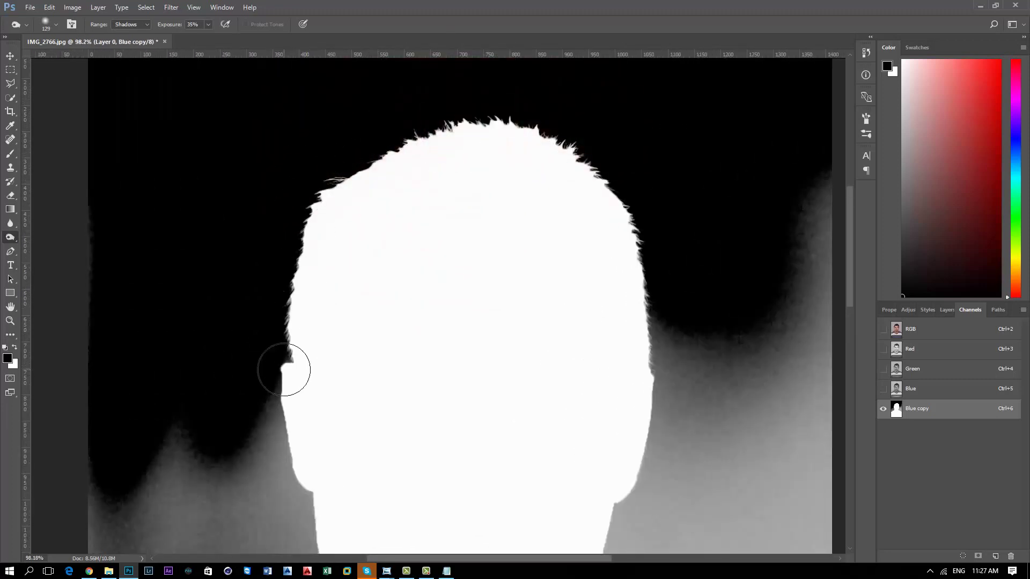
left_click_drag(283, 372, 303, 528)
left_click_drag(676, 437, 658, 366)
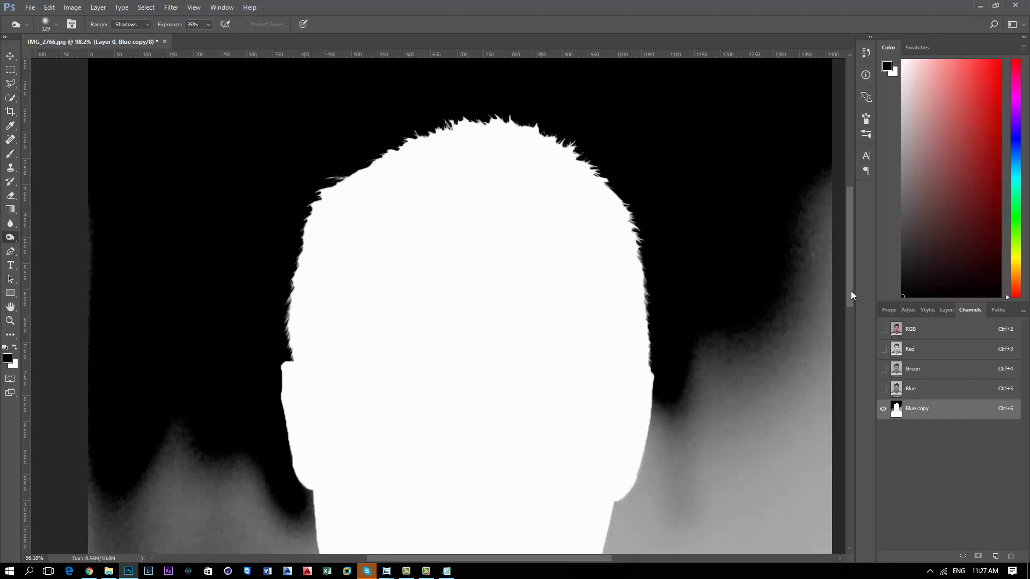
left_click_drag(851, 285, 849, 314)
mouse_move(305, 398)
left_mouse_down()
mouse_move(311, 501)
mouse_move(241, 490)
mouse_move(259, 437)
mouse_move(238, 316)
mouse_move(184, 391)
mouse_move(202, 287)
mouse_move(122, 357)
mouse_move(187, 455)
mouse_move(202, 379)
mouse_move(246, 514)
mouse_move(216, 465)
mouse_move(179, 494)
mouse_move(212, 507)
mouse_move(214, 440)
mouse_move(183, 498)
mouse_move(138, 471)
mouse_move(152, 450)
mouse_move(163, 497)
mouse_move(125, 529)
left_mouse_up()
scroll(216, 464, "down", 3)
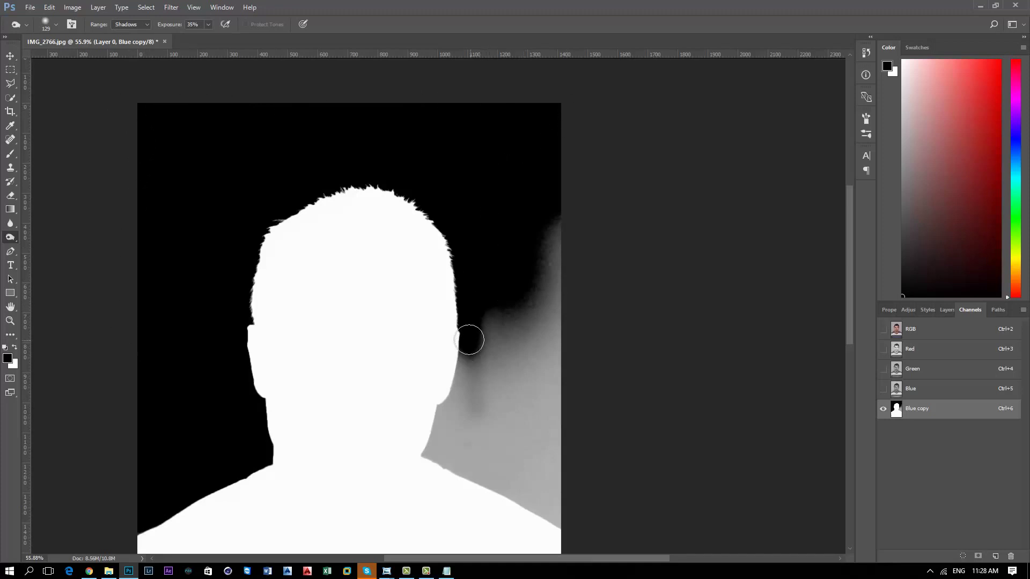
mouse_move(469, 340)
left_mouse_down()
mouse_move(495, 362)
mouse_move(446, 422)
mouse_move(534, 487)
mouse_move(556, 390)
mouse_move(545, 299)
mouse_move(531, 451)
mouse_move(522, 324)
mouse_move(504, 427)
mouse_move(565, 381)
mouse_move(567, 510)
mouse_move(544, 494)
mouse_move(575, 524)
mouse_move(482, 468)
mouse_move(449, 432)
mouse_move(562, 510)
left_mouse_up()
mouse_move(464, 445)
left_mouse_down()
mouse_move(457, 466)
mouse_move(432, 460)
mouse_move(573, 527)
left_mouse_up()
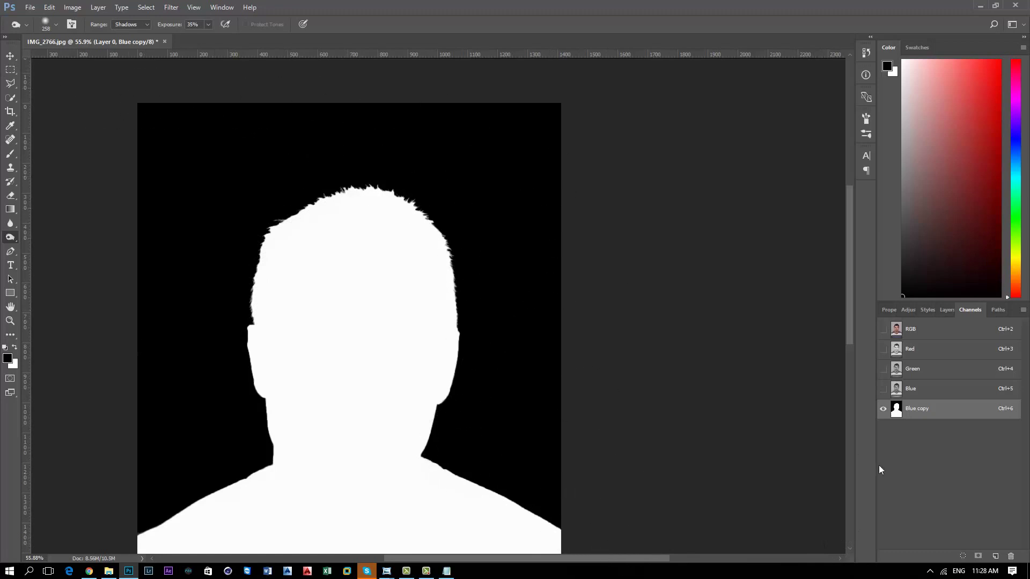
Load the finished Blue copy channel as a selection.
left_click(896, 411, "ctrl")
scroll(310, 184, "up", 2)
scroll(345, 242, "up", 2)
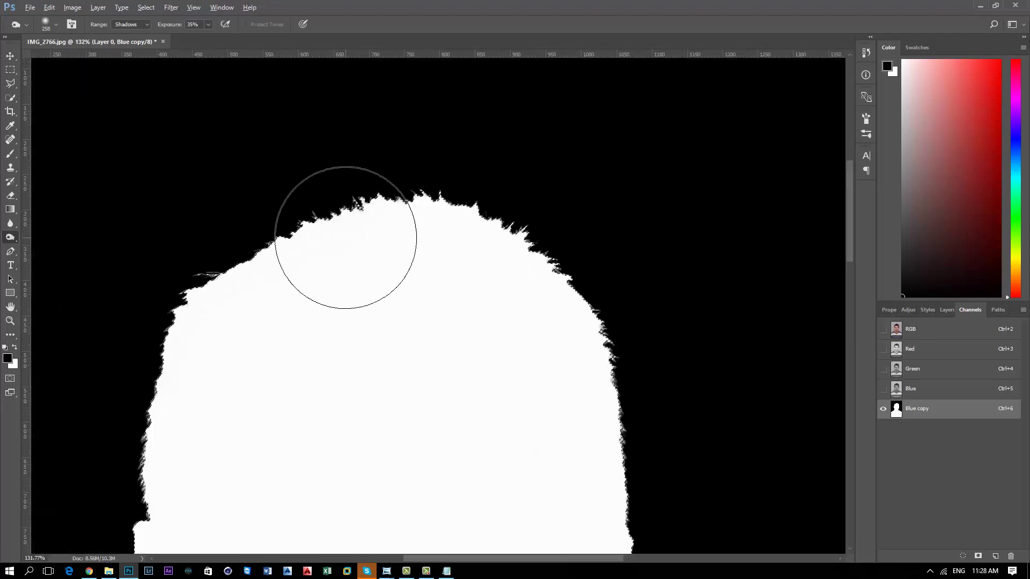
scroll(198, 275, "up", 1)
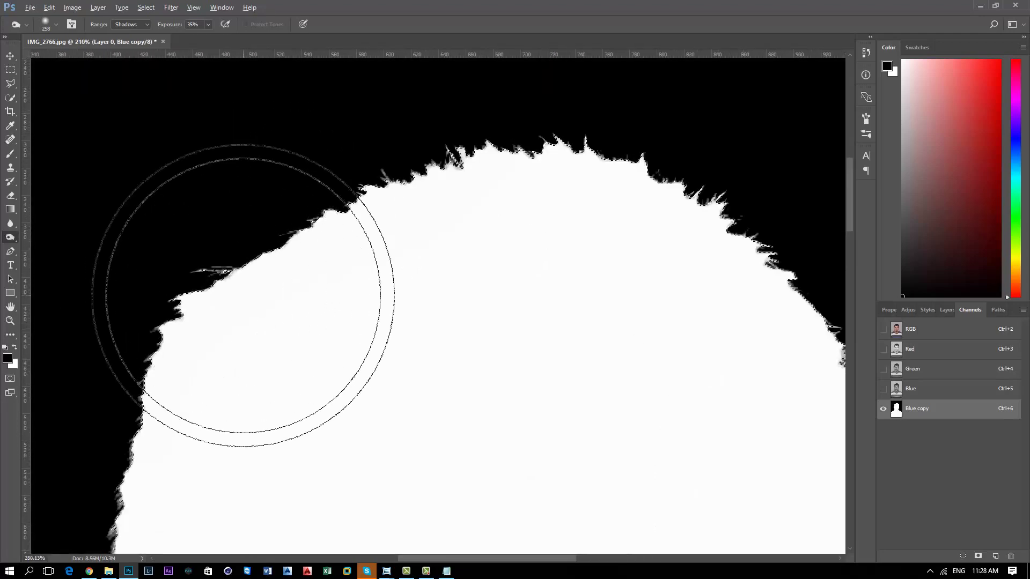
scroll(242, 294, "up", 1)
scroll(328, 294, "down", 1)
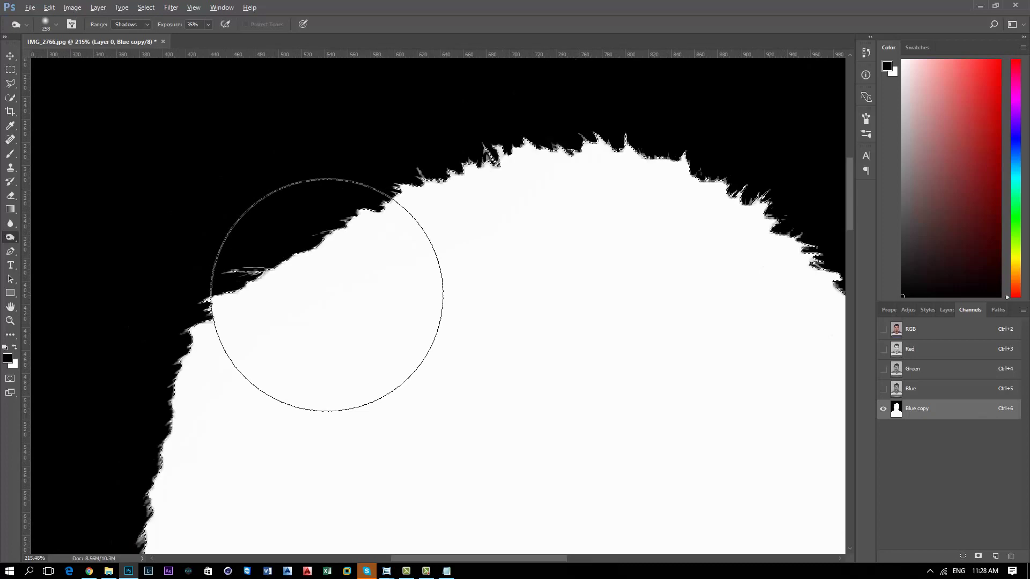
scroll(327, 295, "down", 1)
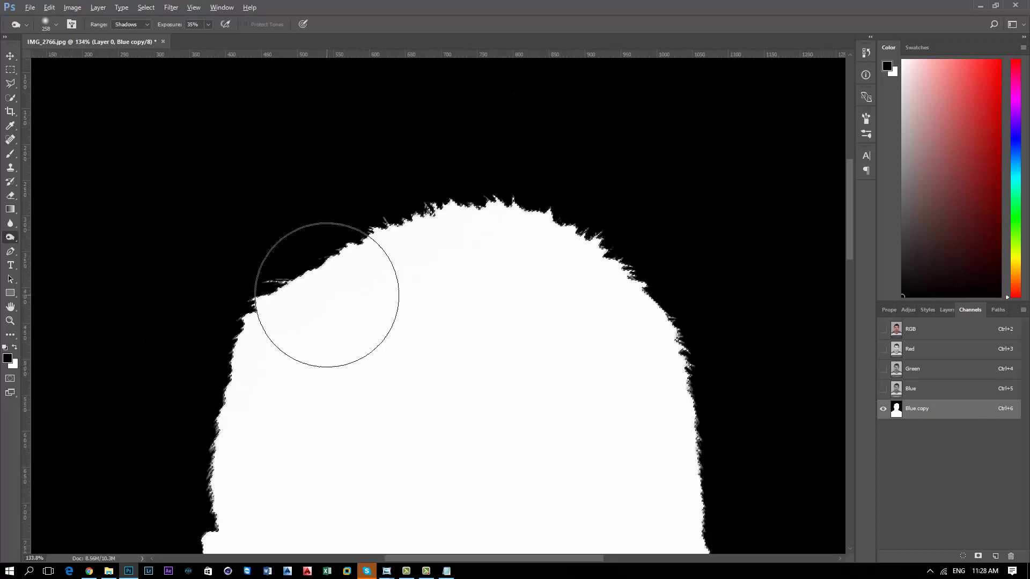
scroll(328, 295, "down", 1)
scroll(327, 294, "down", 1)
scroll(328, 297, "down", 1)
scroll(329, 298, "down", 1)
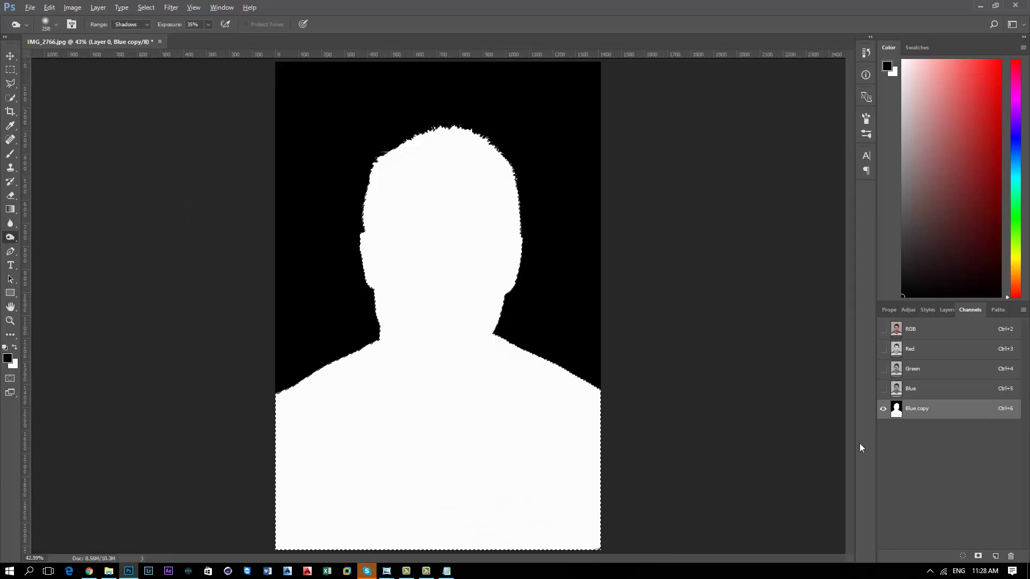
left_click(901, 417, "ctrl")
left_click_drag(884, 388, 884, 333)
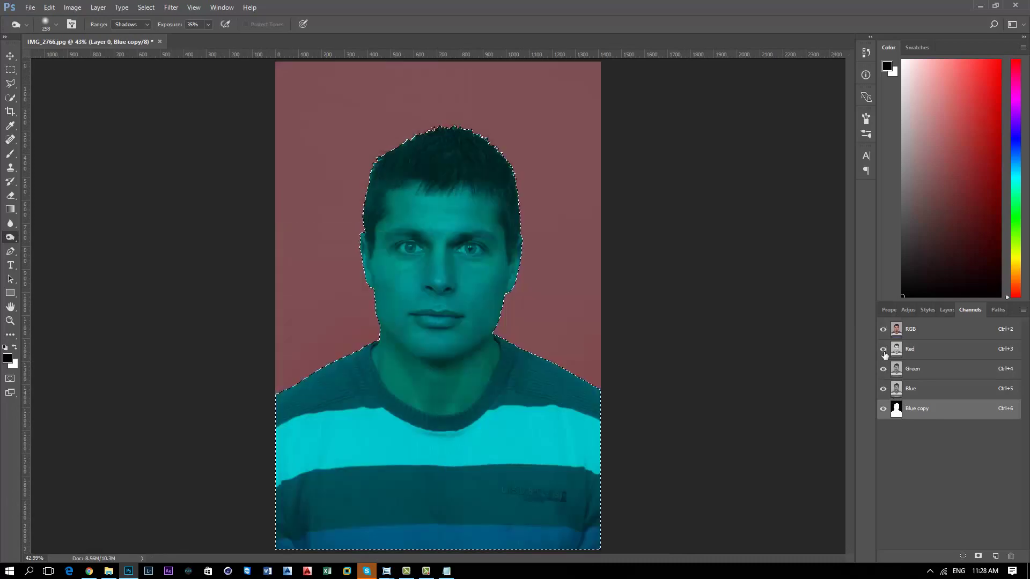
left_click(883, 329)
left_click_drag(883, 388, 884, 349)
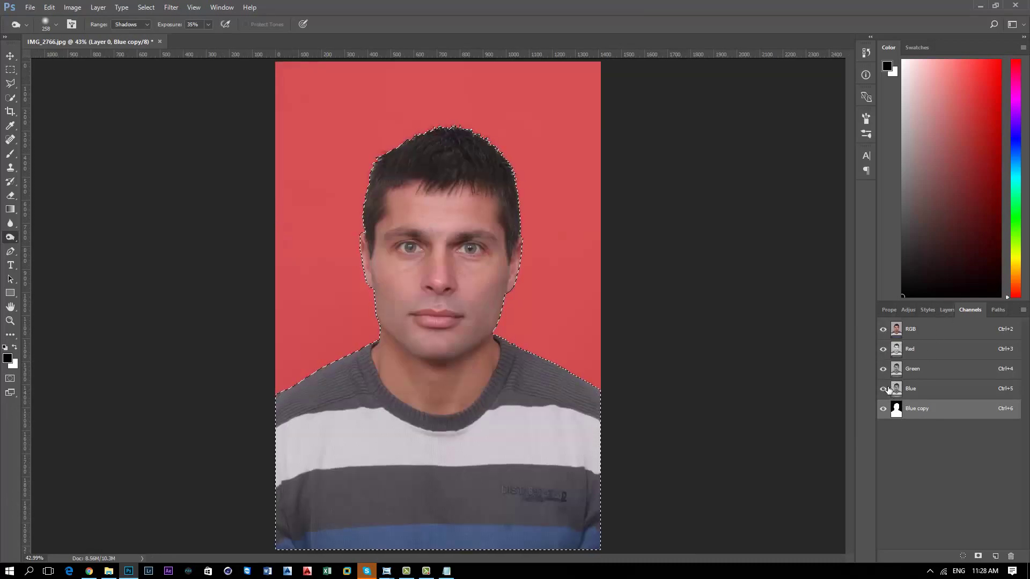
left_click(883, 408)
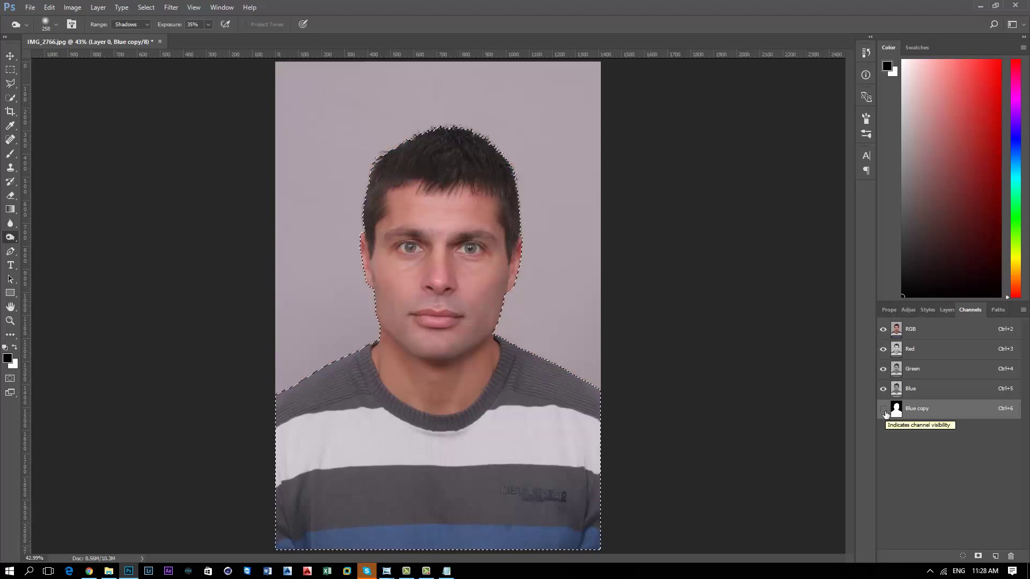
scroll(450, 137, "up", 2)
scroll(451, 136, "up", 3)
scroll(445, 134, "up", 3)
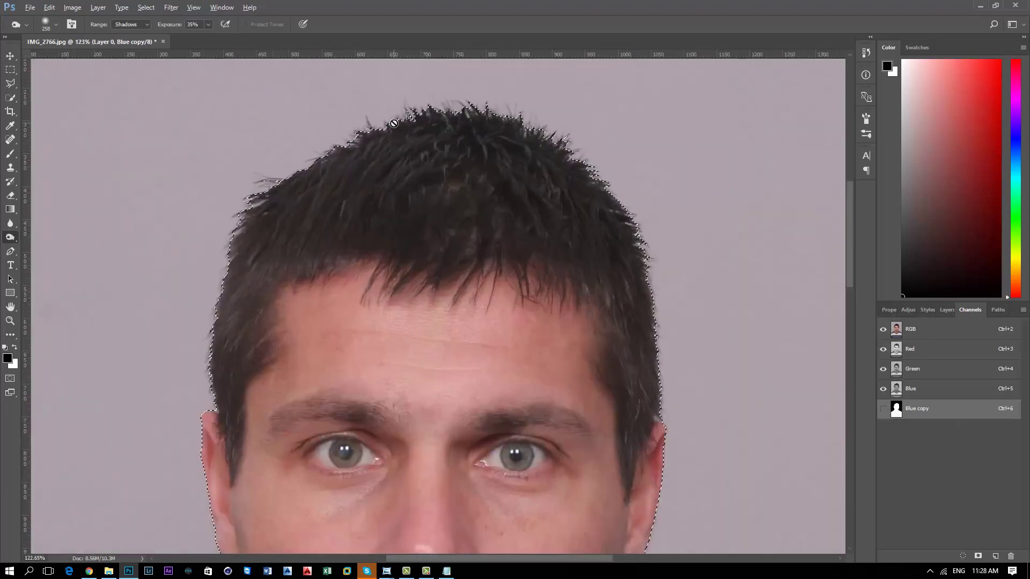
scroll(408, 126, "up", 3)
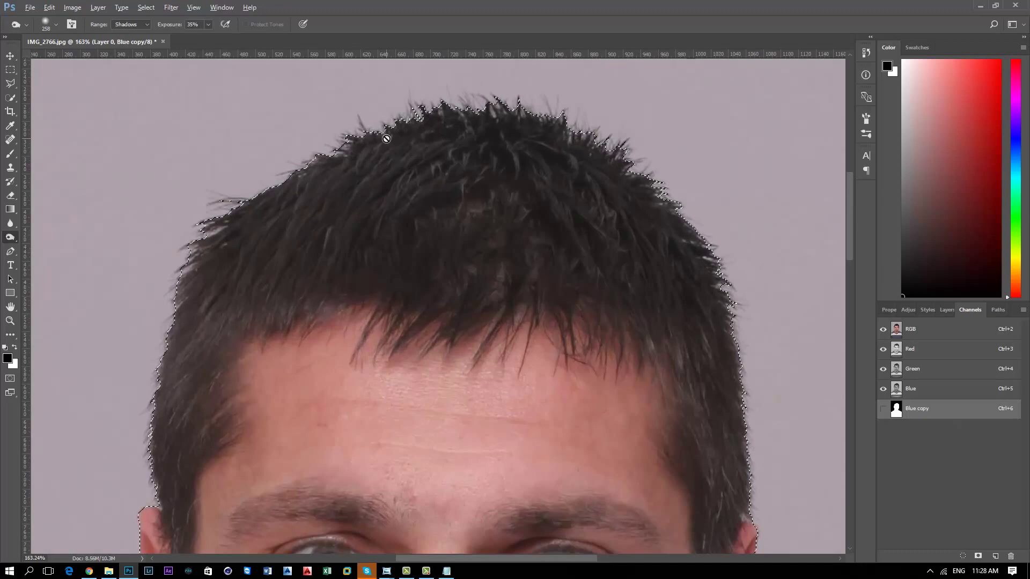
scroll(389, 145, "down", 1)
scroll(390, 149, "down", 1)
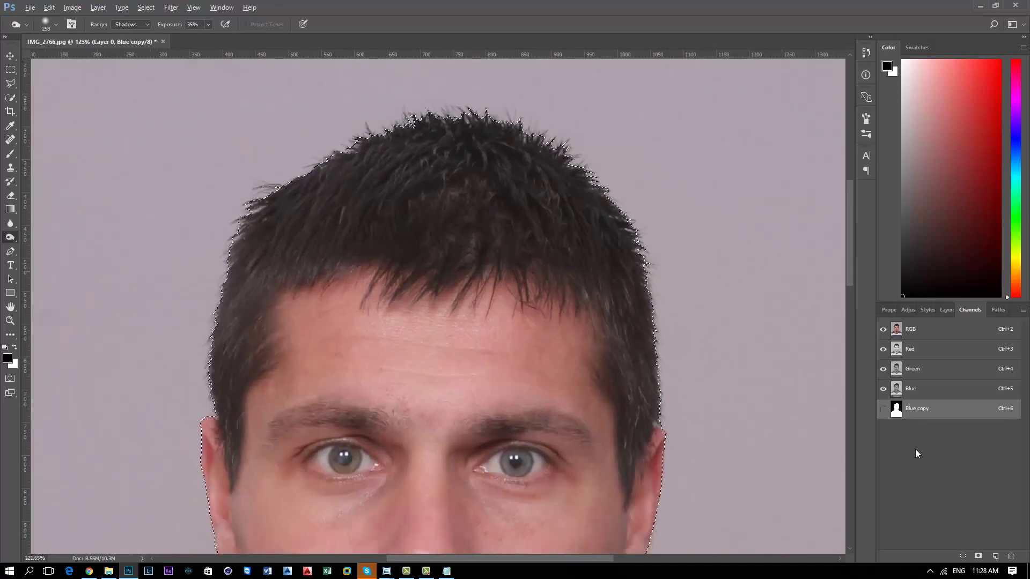
left_click(884, 409)
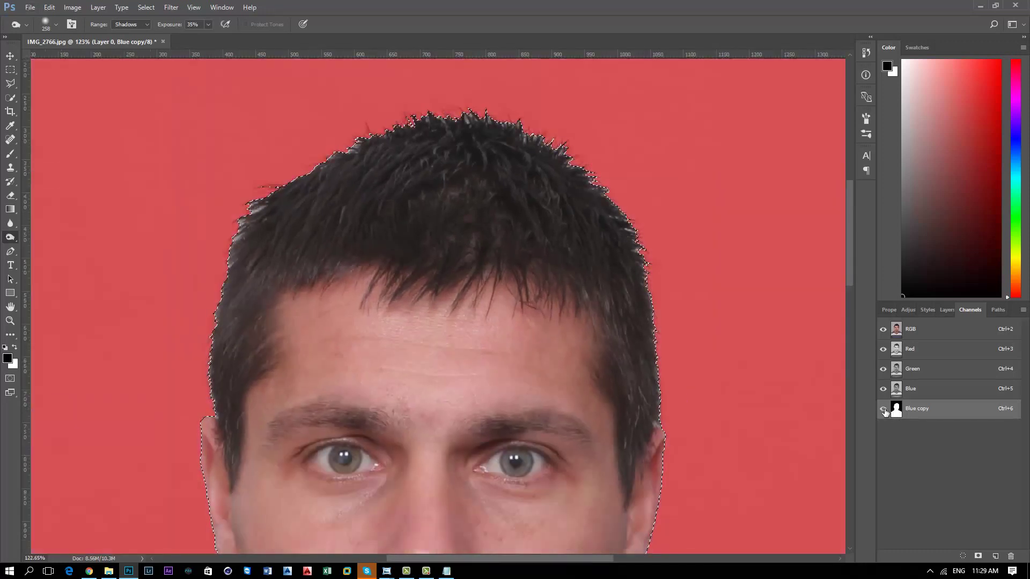
left_click(883, 389)
left_click(883, 369)
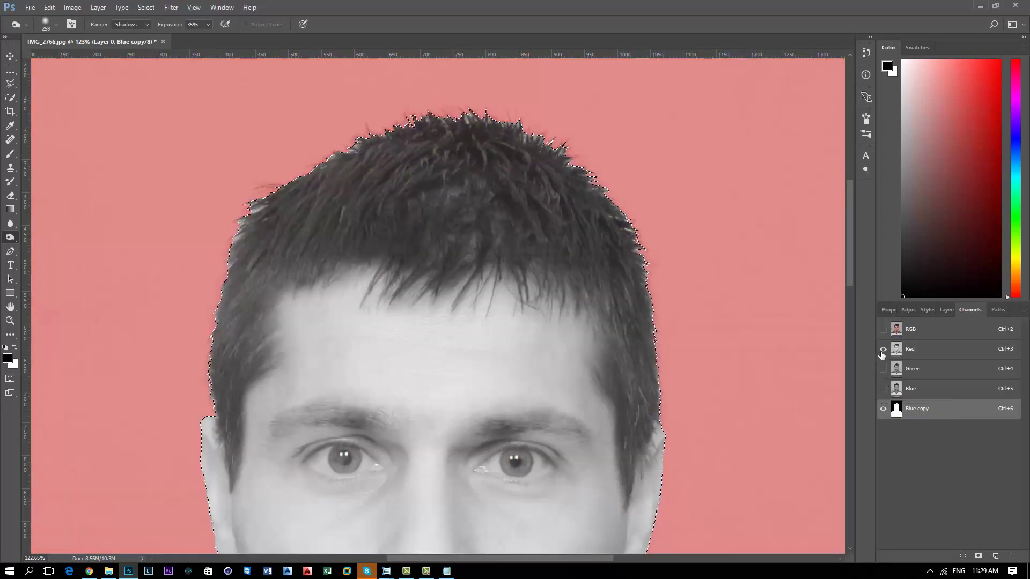
left_click(882, 350)
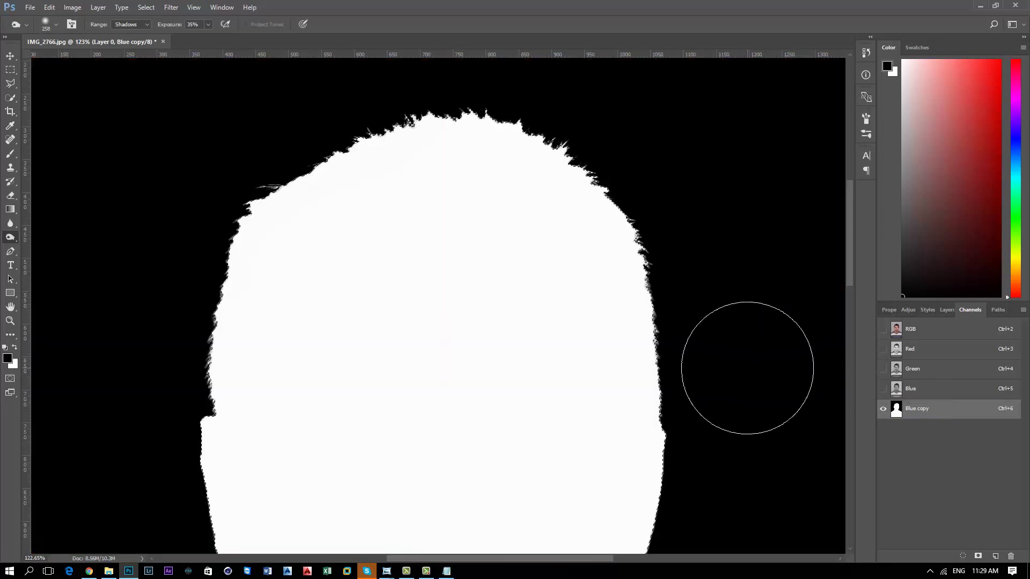
Load the Blue copy silhouette as a selection, save it as channel Alpha 1, and return to Layers.
left_click(948, 310)
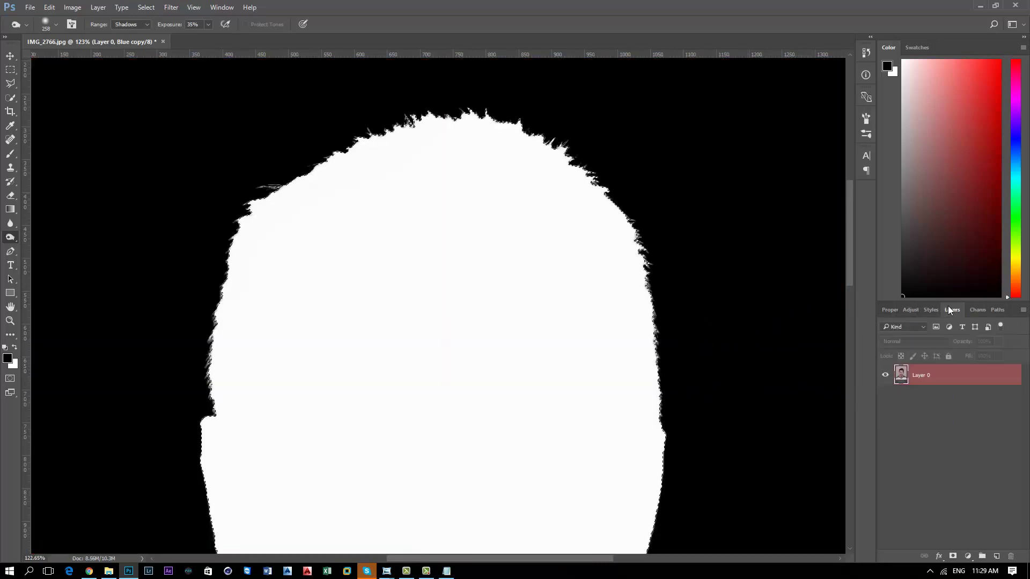
left_click(981, 310)
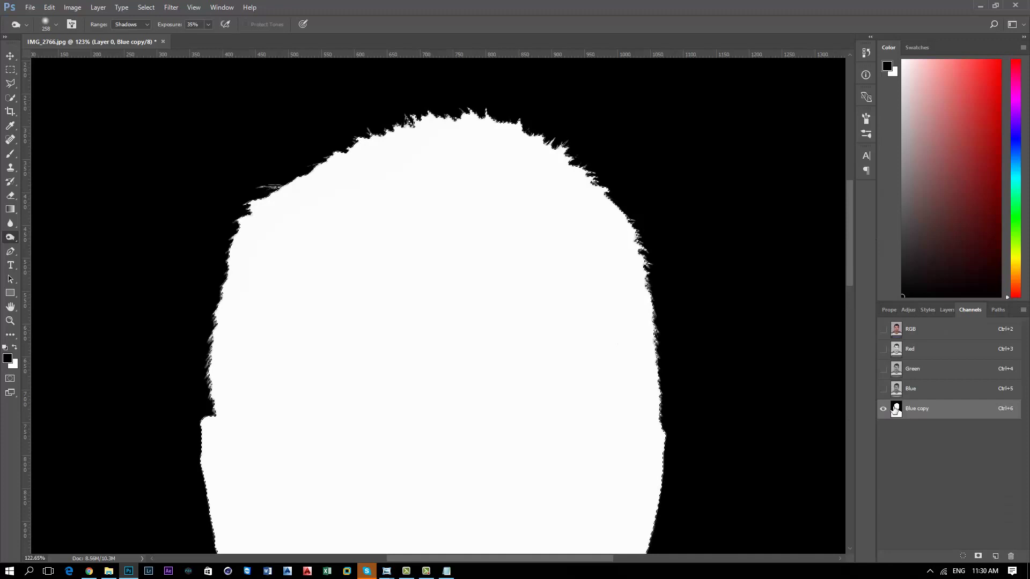
scroll(452, 292, "down", 5)
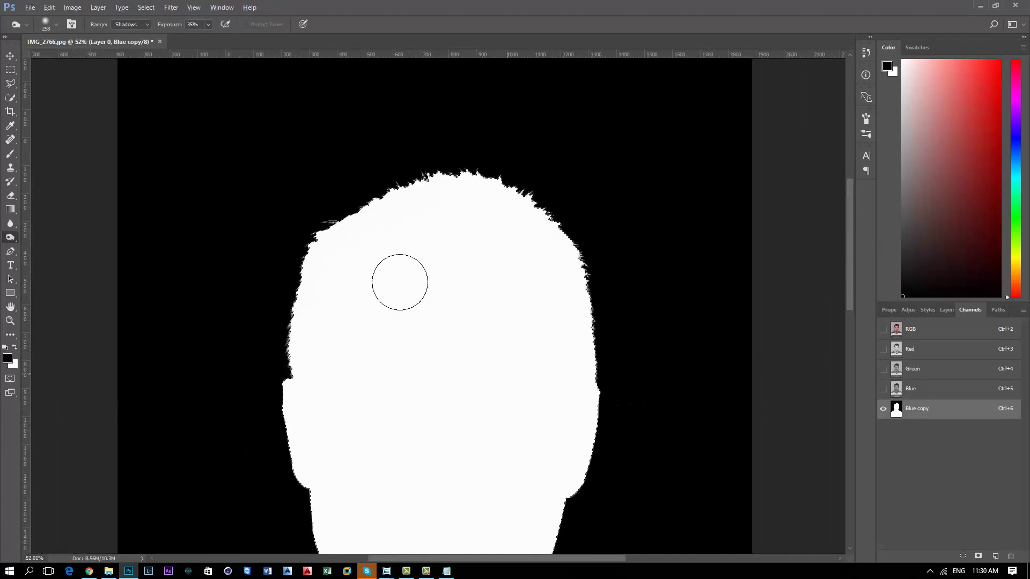
scroll(399, 282, "down", 2)
left_click(896, 408, "ctrl")
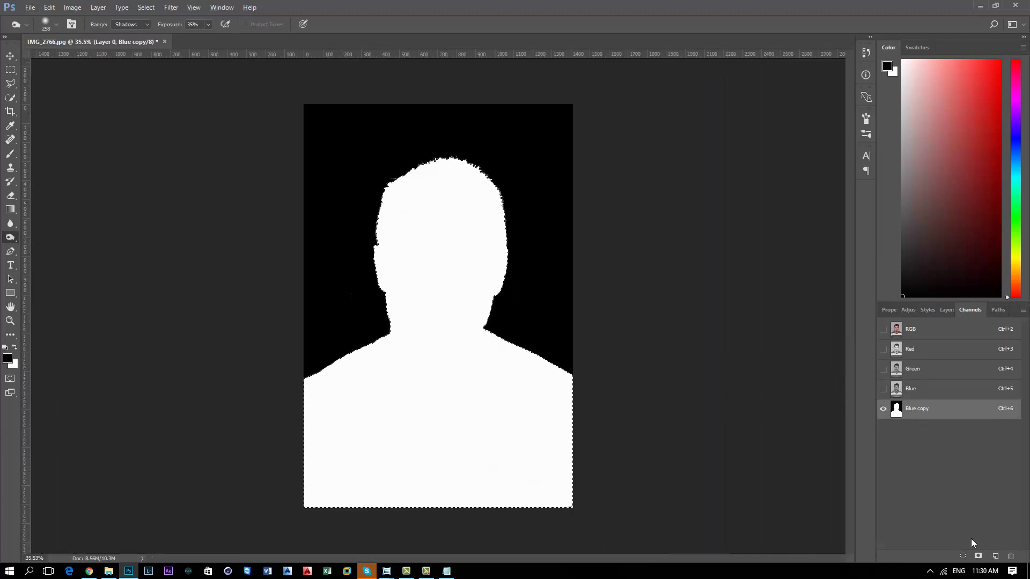
left_click(977, 557)
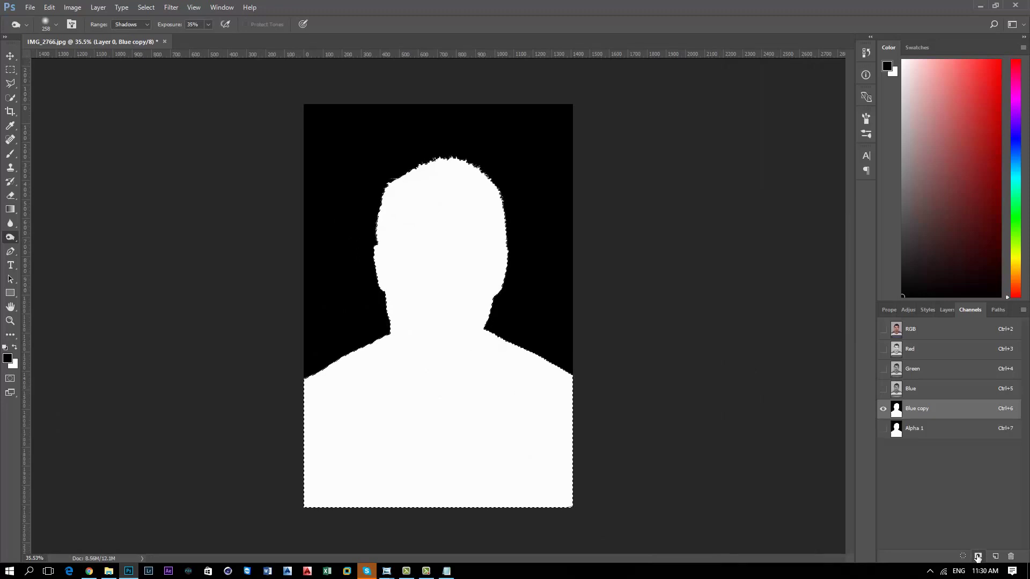
left_click(945, 309)
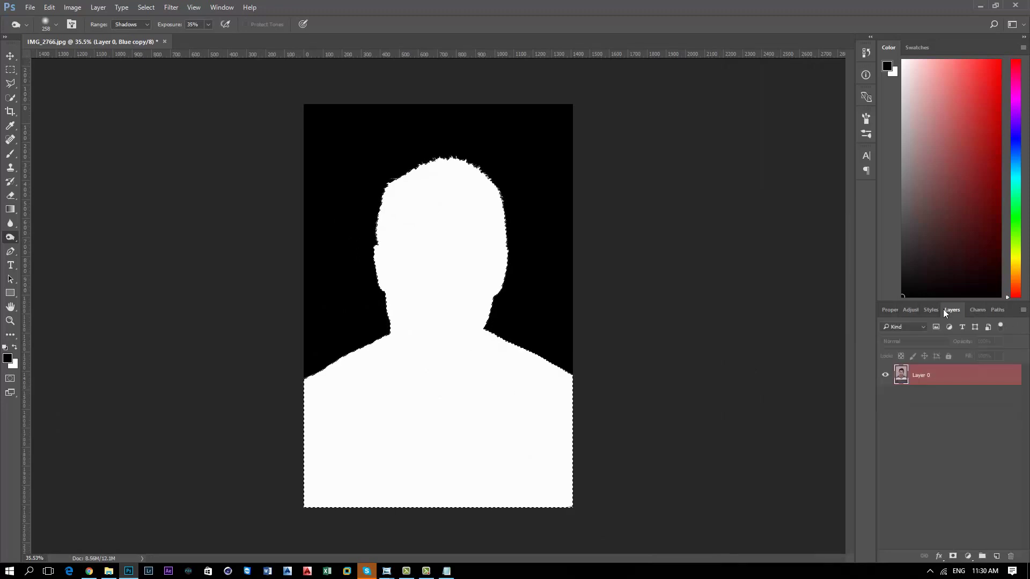
Add the silhouette selection as a layer mask on Layer 0 and zoom in on the hair edges.
left_click(953, 558)
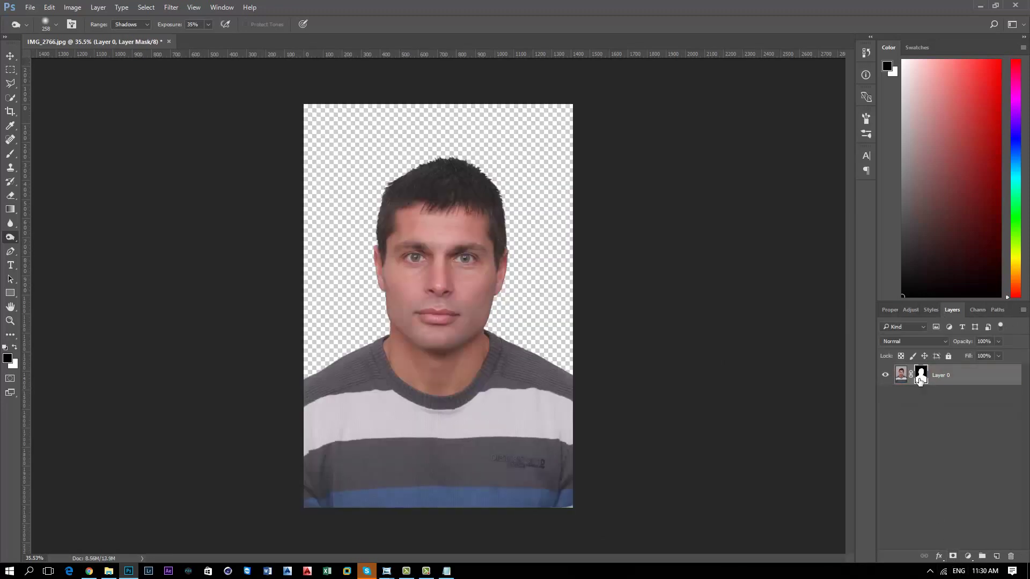
scroll(420, 134, "up", 2)
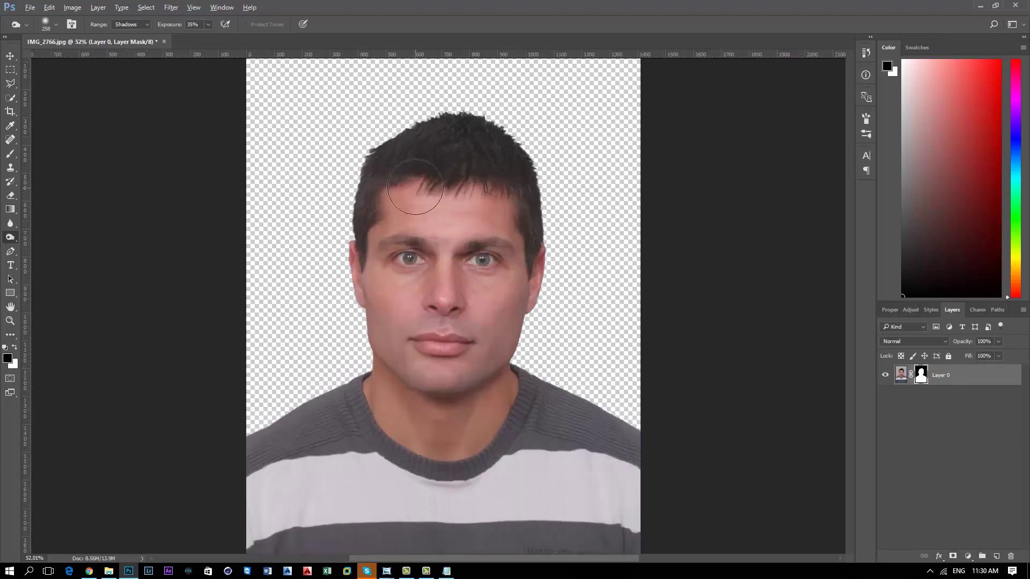
scroll(420, 138, "up", 2)
scroll(421, 131, "up", 2)
scroll(422, 122, "up", 2)
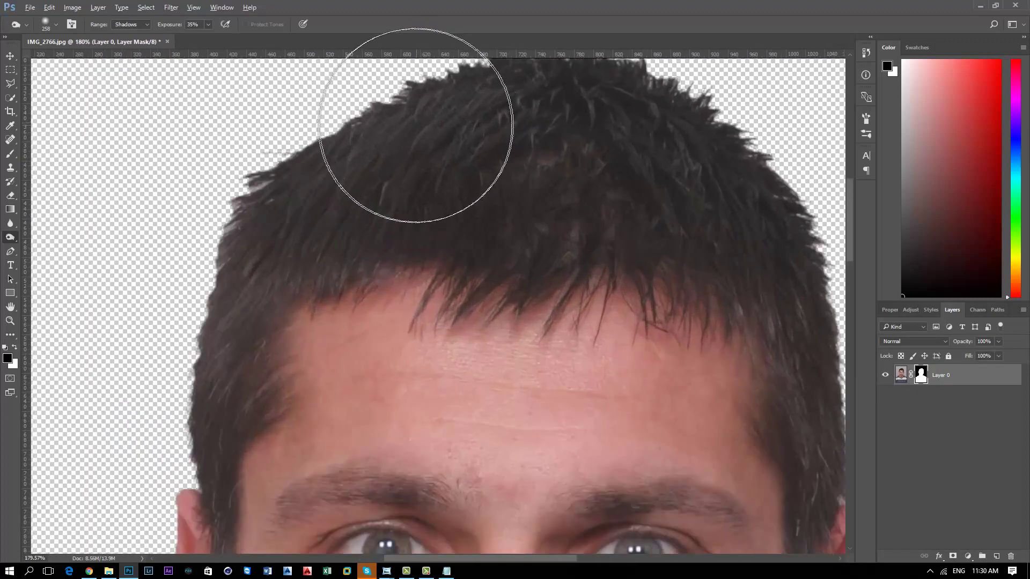
scroll(224, 286, "down", 2)
scroll(224, 286, "down", 1)
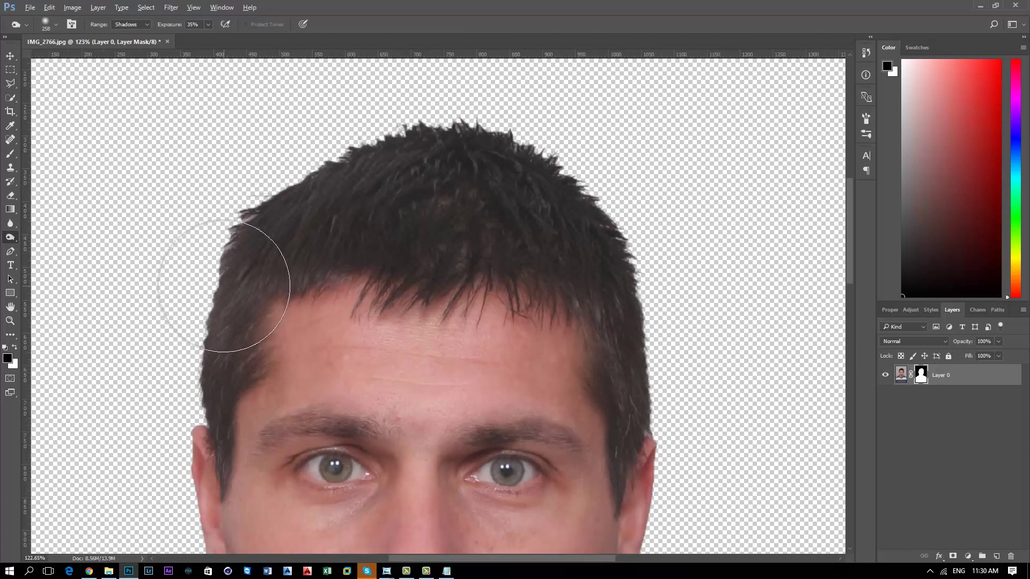
scroll(223, 285, "down", 1)
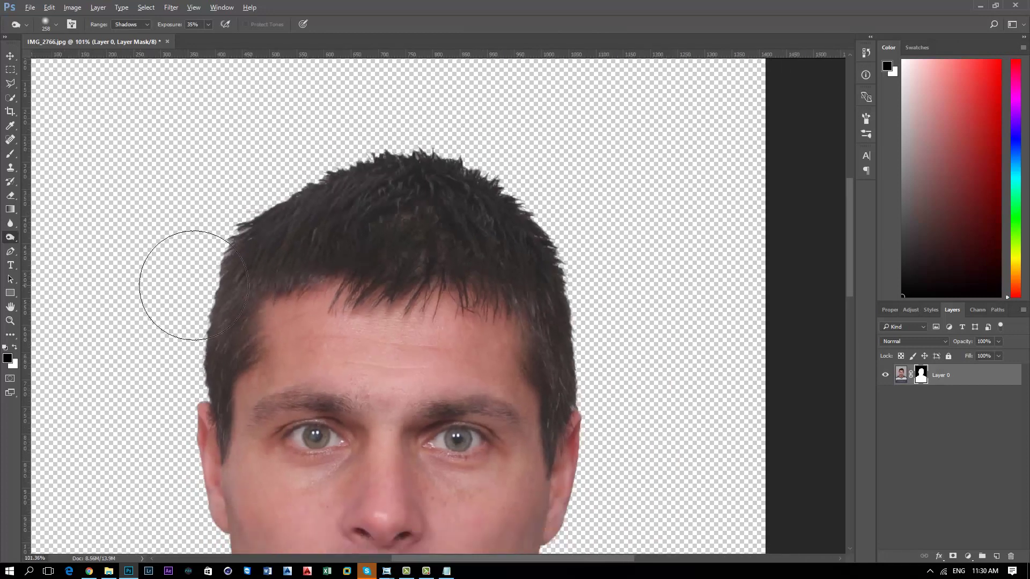
Zoom back out and briefly hide then show Layer 0 to compare the cutout.
scroll(156, 284, "down", 1)
scroll(151, 285, "down", 1)
scroll(150, 285, "down", 1)
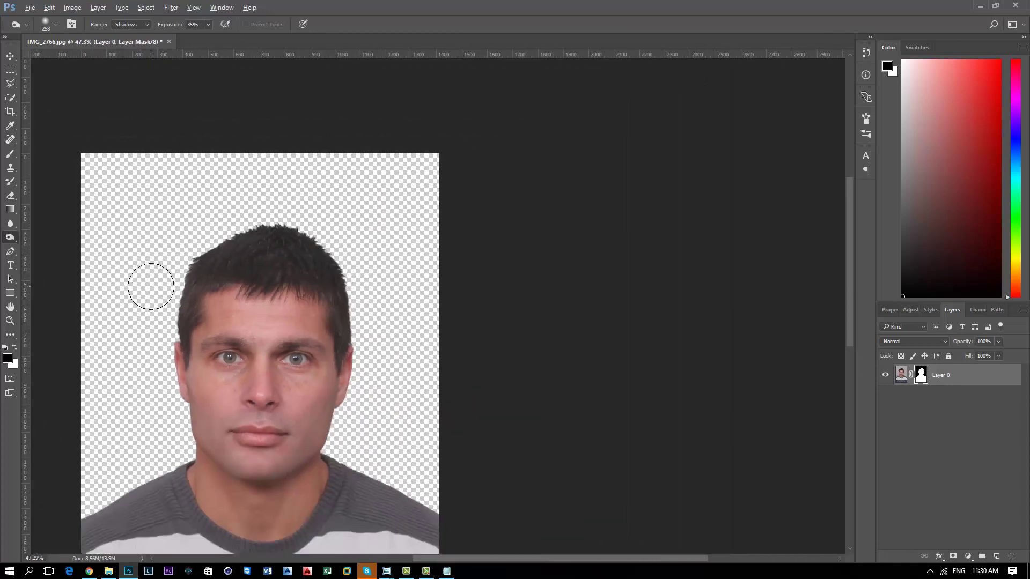
scroll(151, 286, "down", 1)
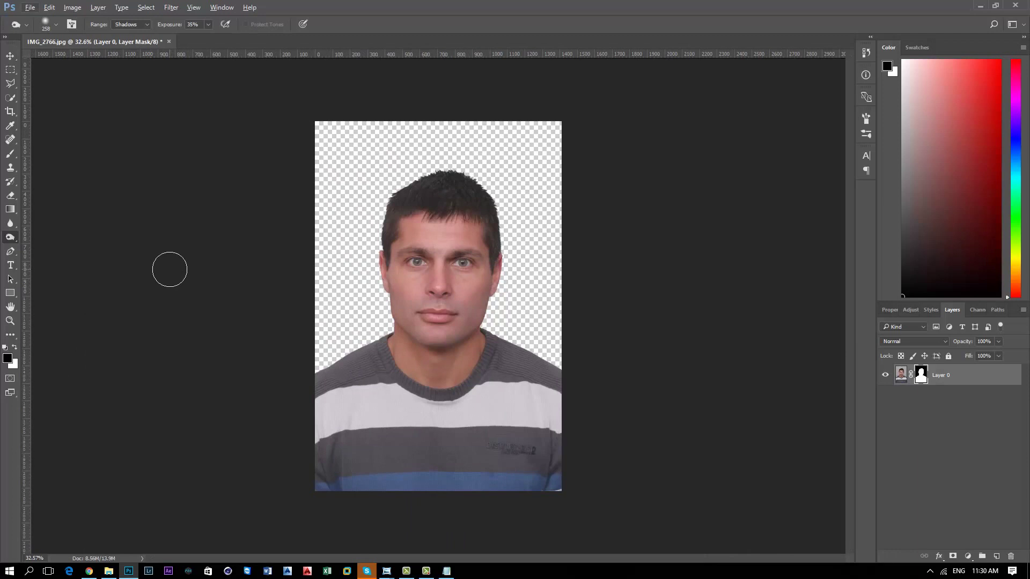
scroll(462, 195, "up", 1)
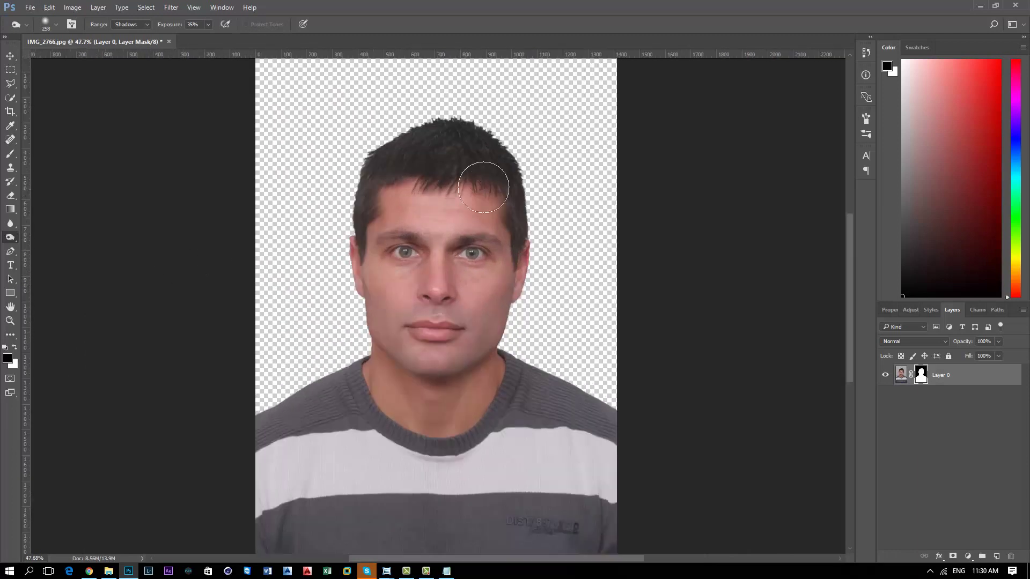
left_click(884, 377)
left_click(885, 378)
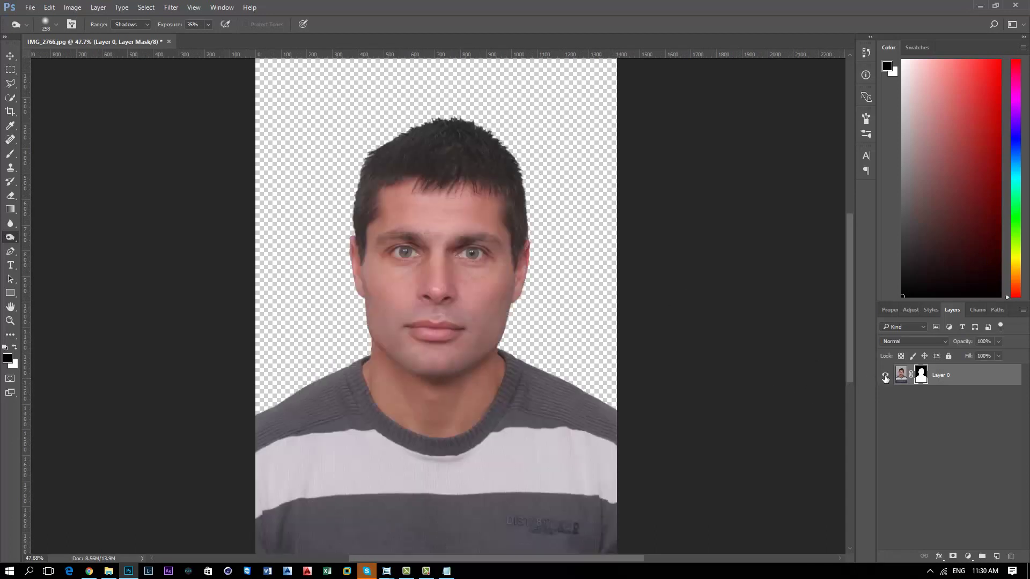